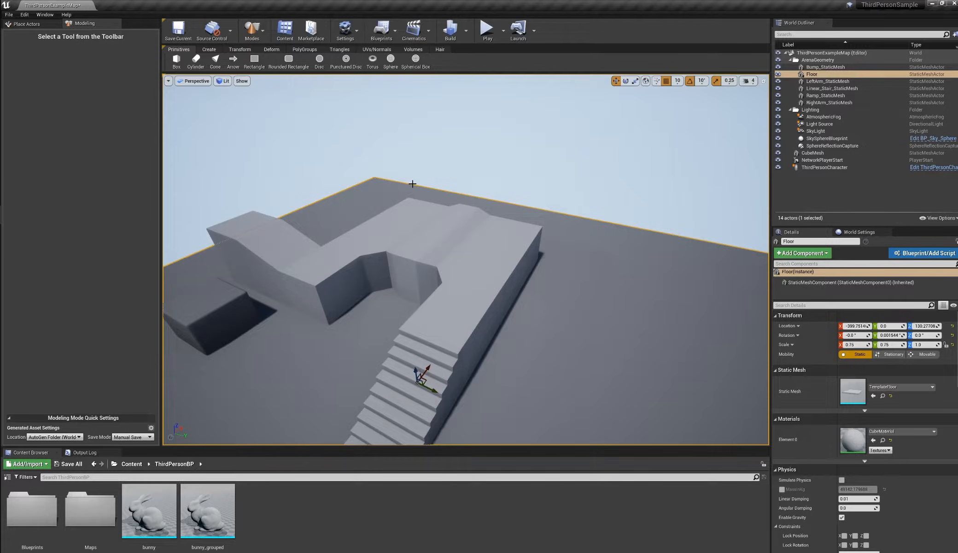
Step: Display the level in brush wireframe and hide the SkySphereBlueprint actor so only the arena meshes show
mouse_move(403, 216)
alt+mouse_down()
mouse_move(424, 242)
mouse_move(439, 232)
mouse_move(462, 249)
mouse_move(450, 220)
alt+mouse_up()
key(alt+2)
alt+drag(516, 264, 482, 280)
alt+drag(478, 235, 530, 253)
alt+drag(449, 232, 517, 248)
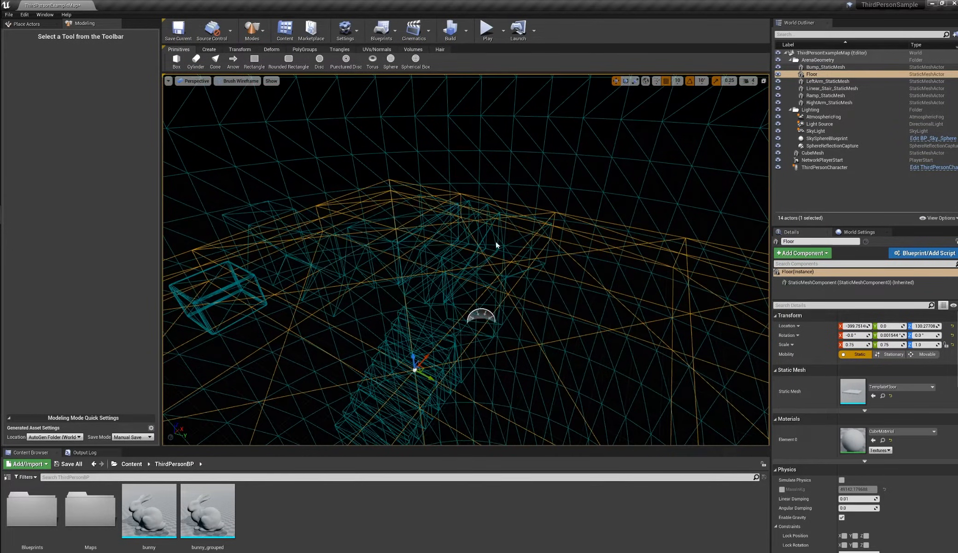
alt+drag(333, 146, 357, 147)
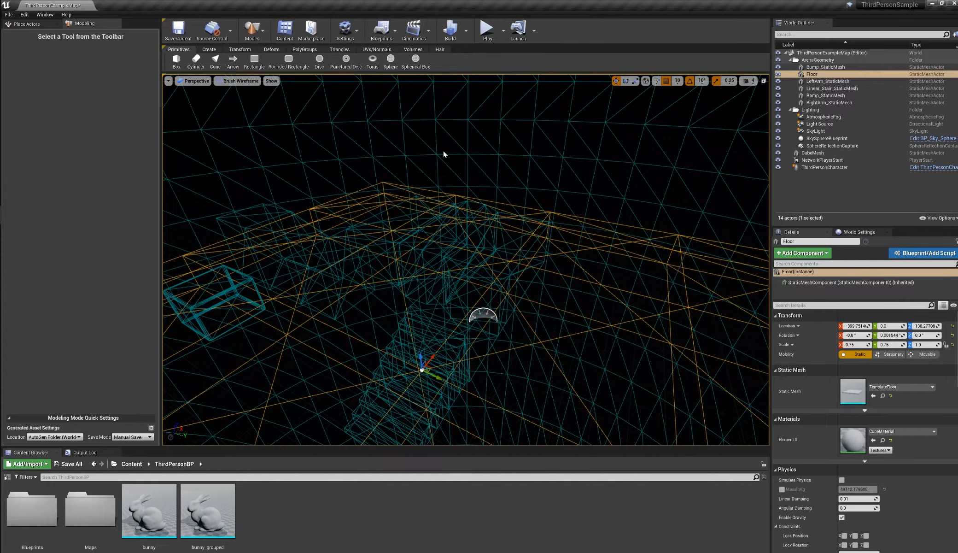
alt+drag(495, 233, 505, 243)
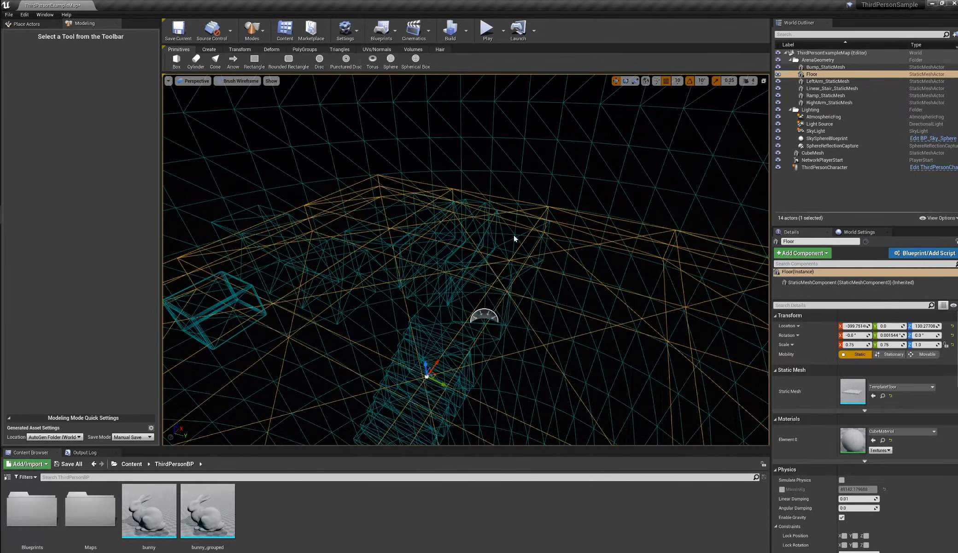
click(778, 139)
scroll(607, 210, up, 4)
Step: Select the bump mesh on the raised platform, frame it and return the viewport to lit shading
click(443, 228)
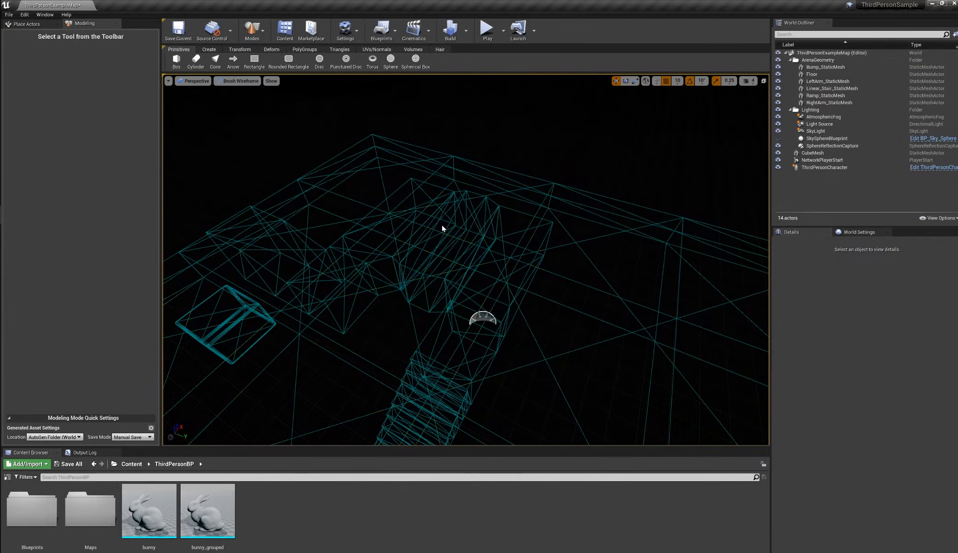
key(f)
mouse_move(556, 269)
alt+mouse_down()
mouse_move(594, 244)
mouse_move(559, 253)
mouse_move(555, 268)
mouse_move(467, 183)
alt+mouse_up()
key(alt+4)
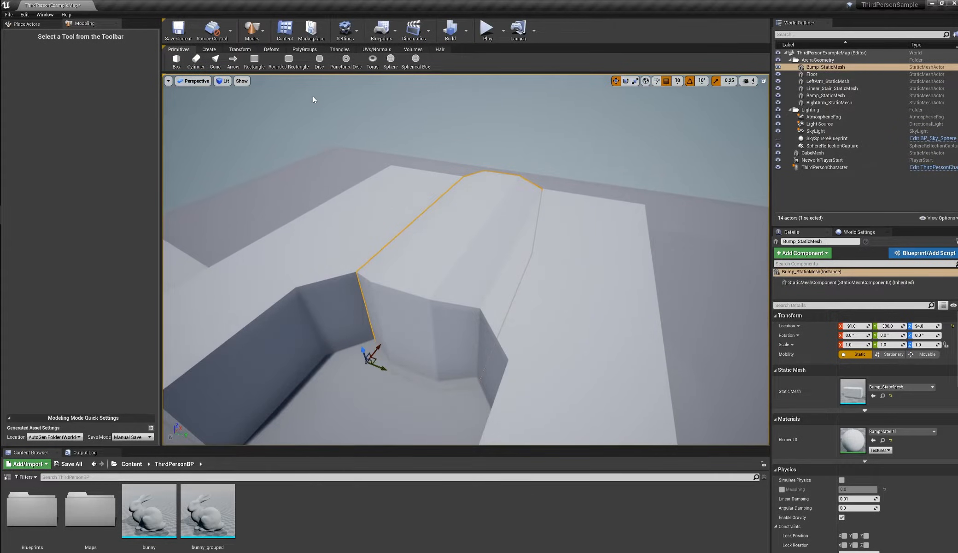
Step: Examine individual triangles of the bump mesh with the TriEdit tool, selecting several on its upper surface, and cancel the tool
click(341, 51)
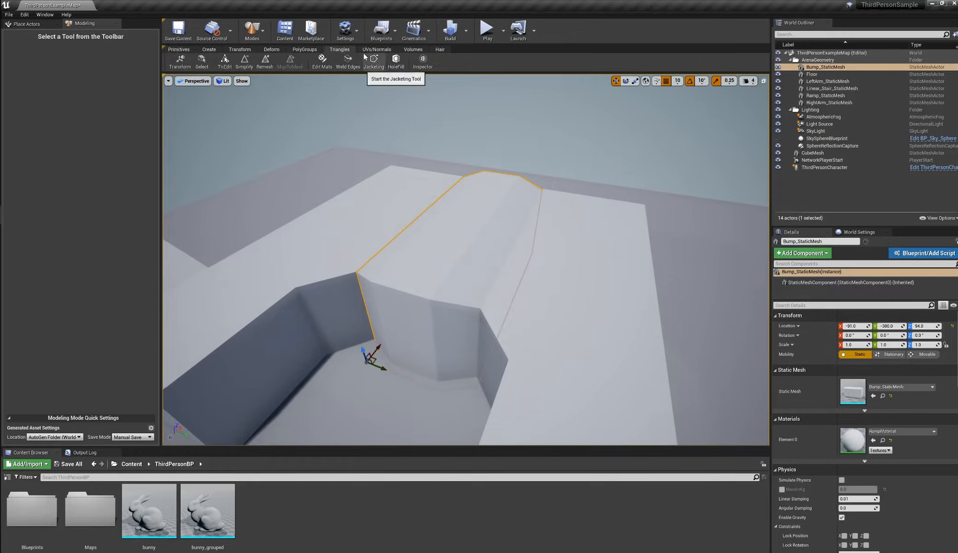
click(226, 61)
click(482, 214)
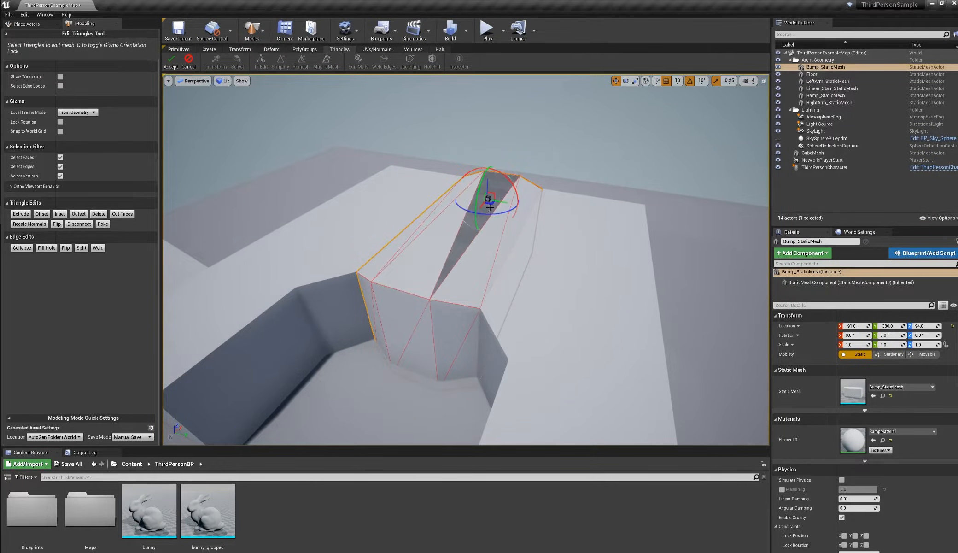
click(482, 269)
click(417, 259)
click(485, 183)
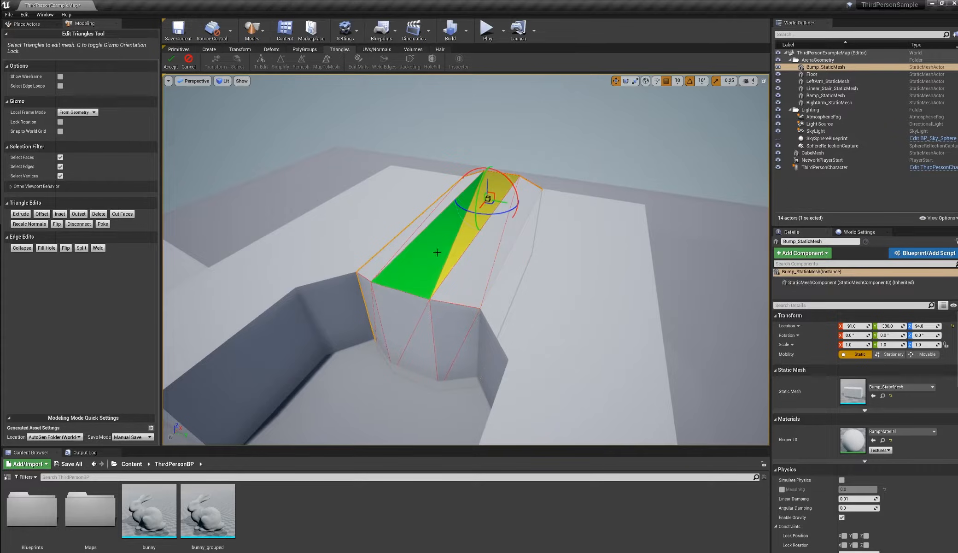
click(371, 270)
drag(370, 269, 367, 259)
alt+drag(475, 221, 490, 210)
click(188, 61)
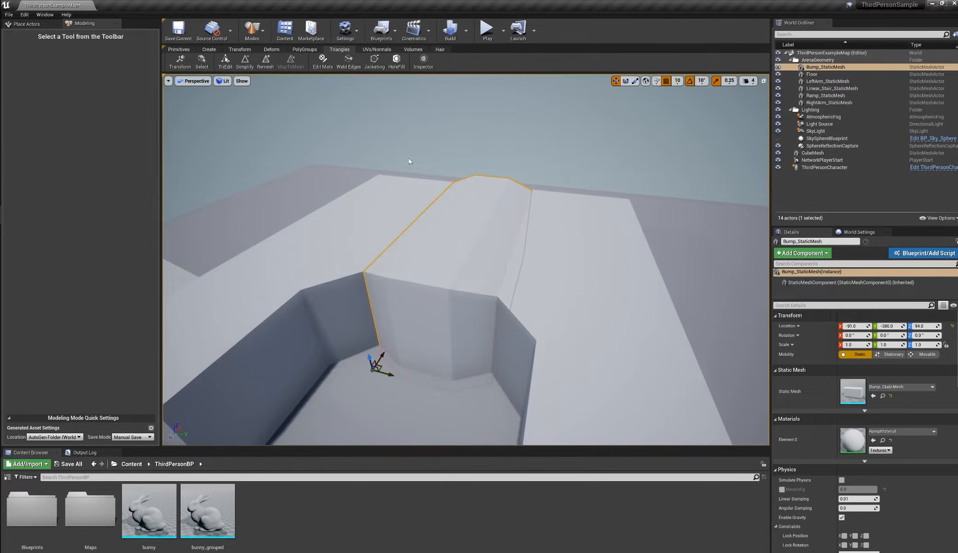
Step: Inspect the bump mesh's PolyGroup layout with the PolyEdit tool and cancel the tool
alt+drag(361, 146, 331, 148)
click(305, 49)
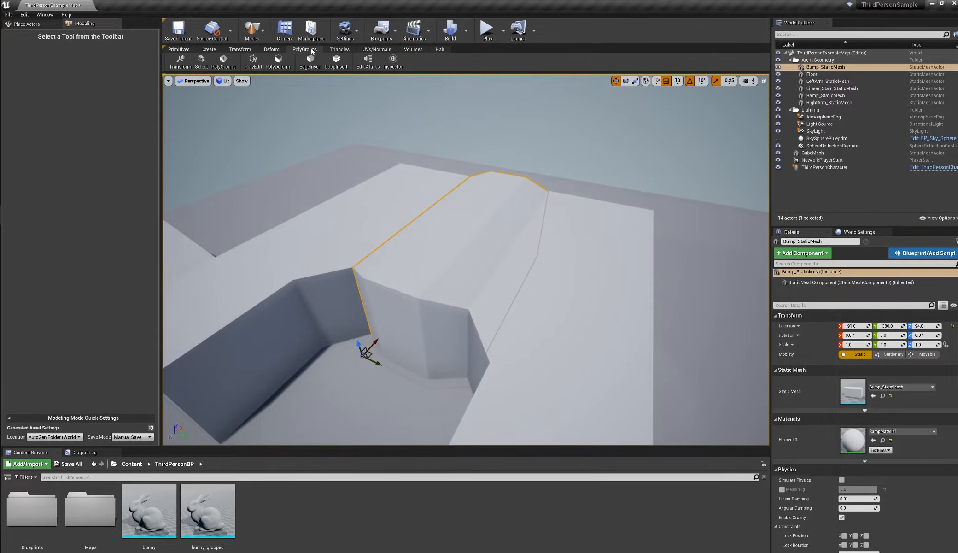
click(253, 61)
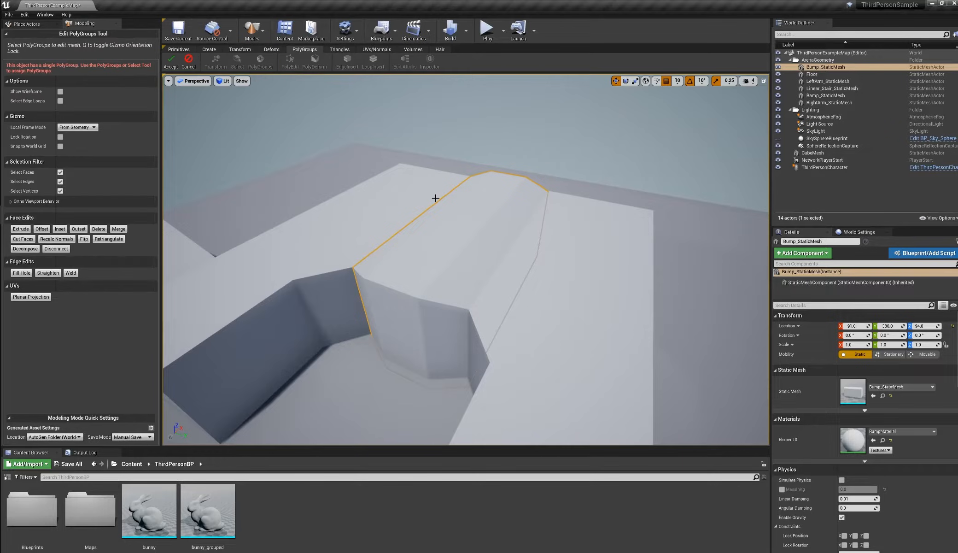
scroll(482, 257, up, 3)
alt+drag(532, 235, 468, 259)
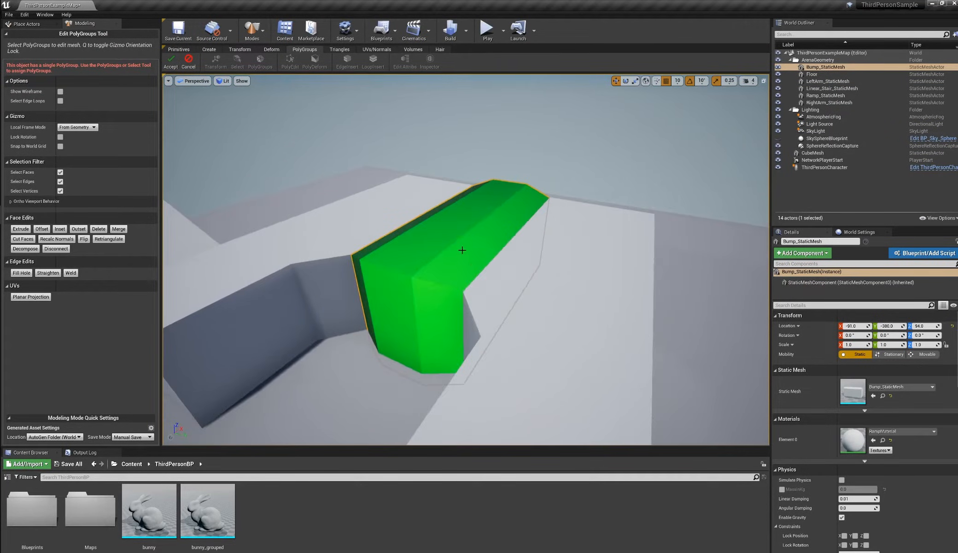
alt+drag(456, 217, 491, 188)
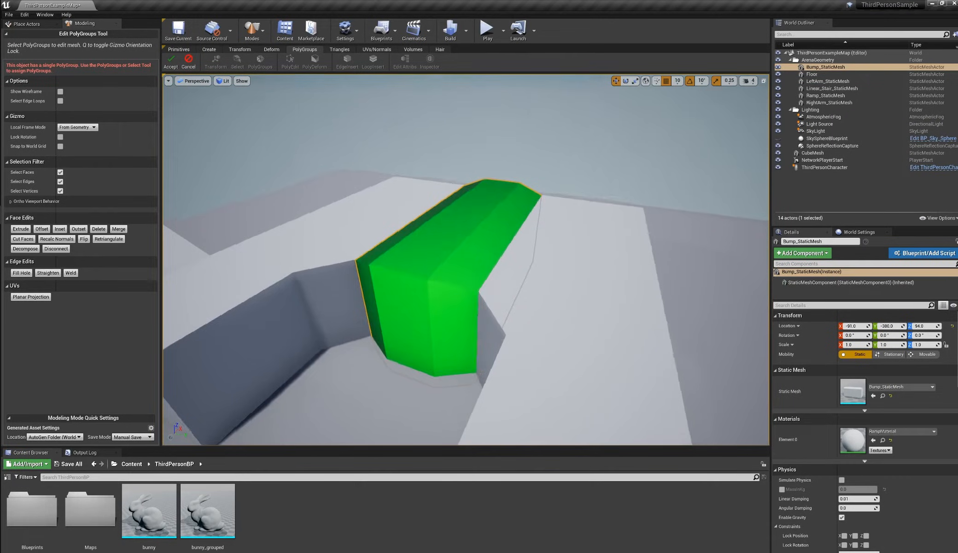
click(188, 60)
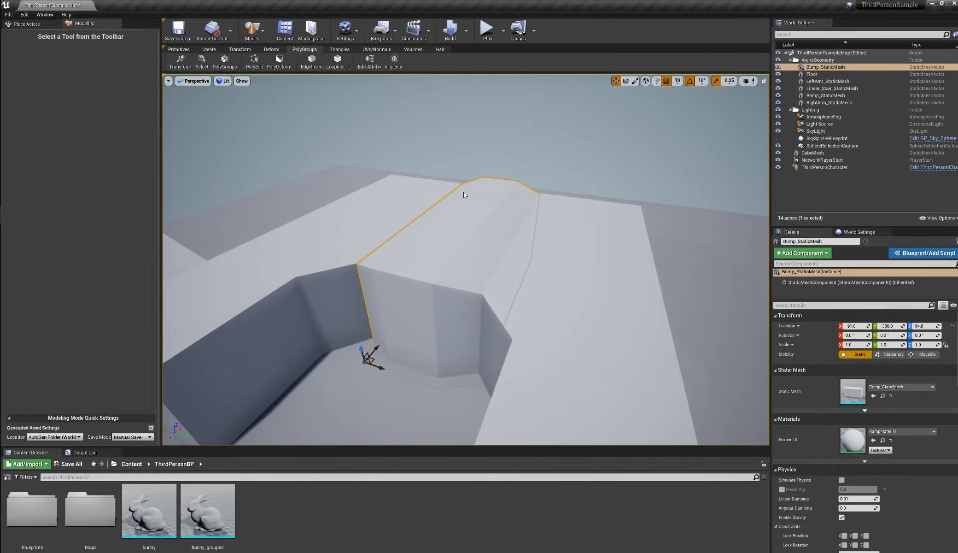
Step: Reopen the bump mesh in the TriEdit tool, examine its triangulation from several angles and cancel the tool
click(341, 50)
click(225, 60)
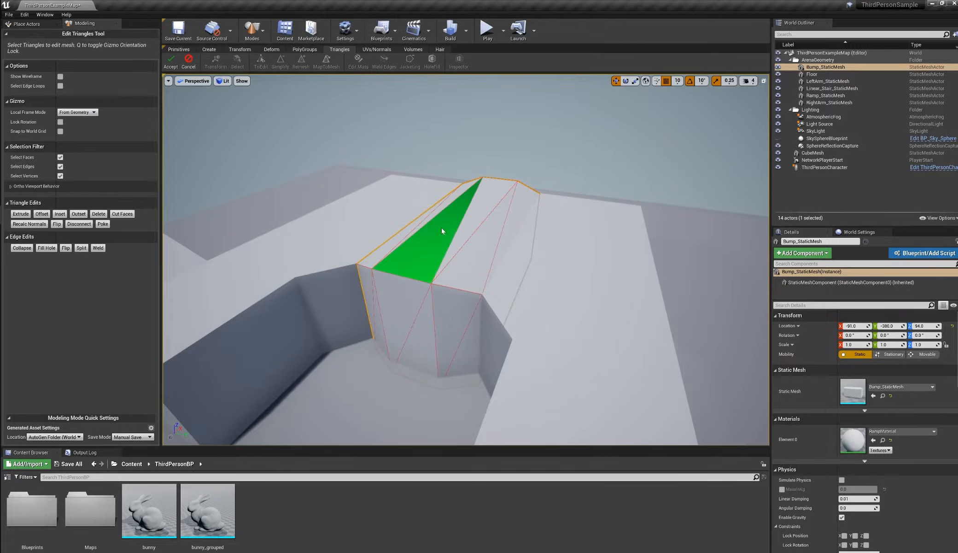
alt+drag(454, 296, 439, 268)
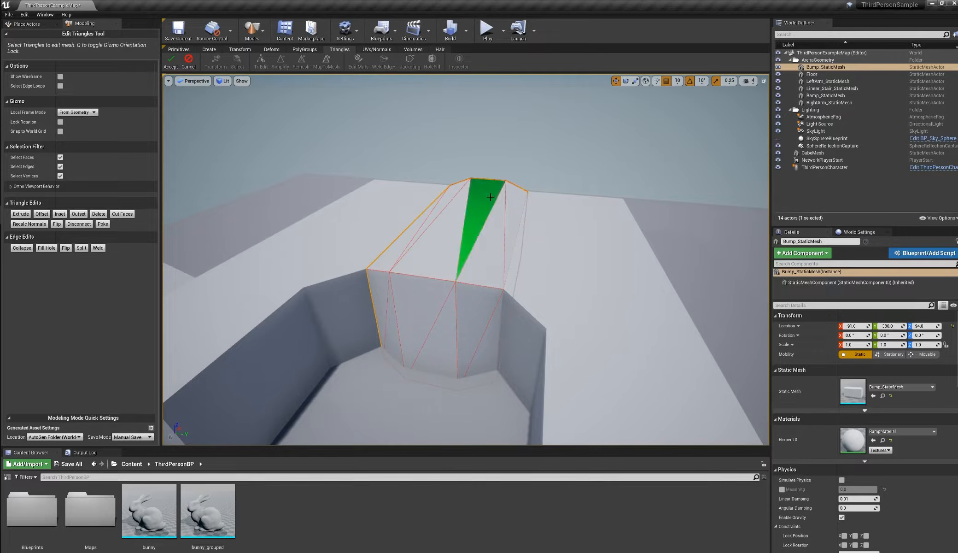
alt+drag(506, 238, 474, 243)
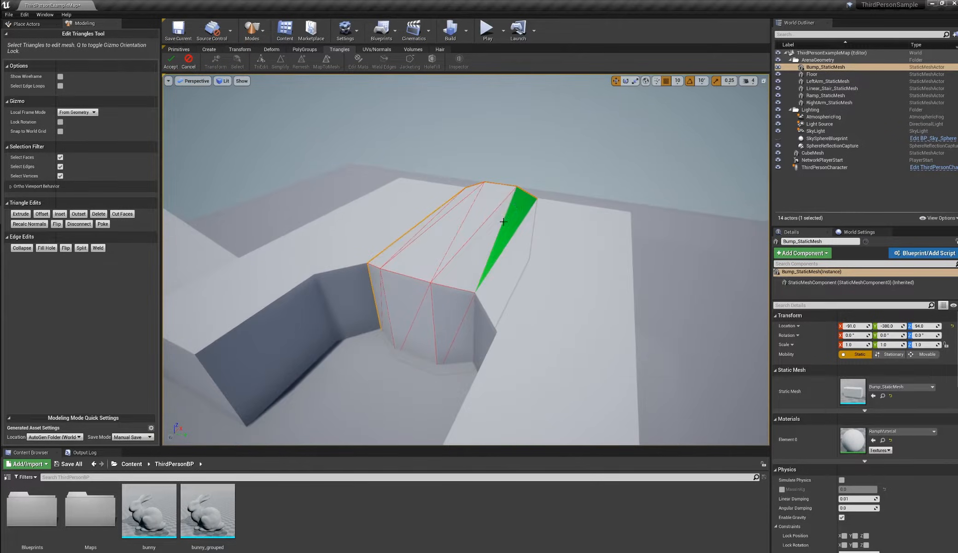
alt+drag(522, 215, 511, 209)
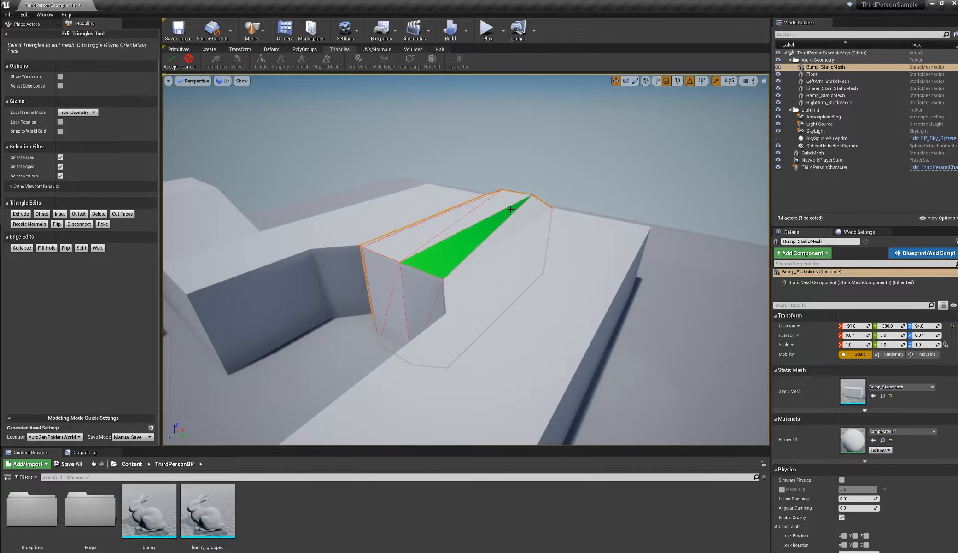
alt+drag(448, 241, 442, 244)
alt+drag(368, 250, 316, 201)
alt+drag(486, 224, 304, 162)
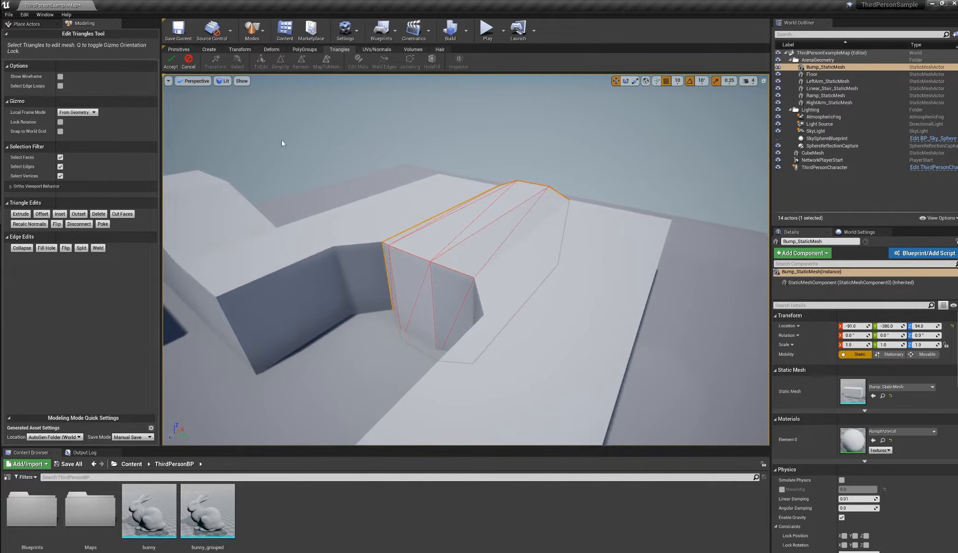
click(188, 62)
Step: Add a box primitive on the open floor beside the stairs and platform, and frame it in the viewport
alt+drag(449, 216, 474, 216)
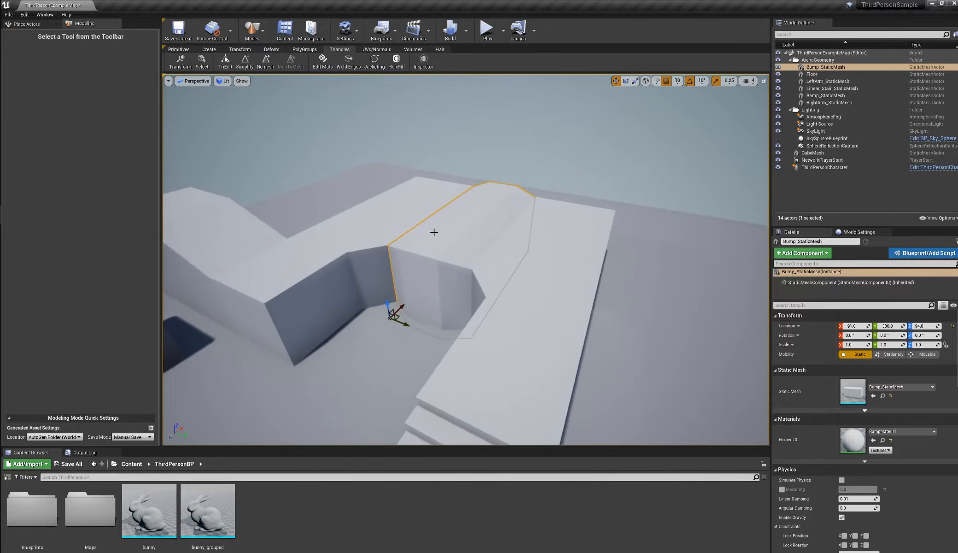
alt+drag(541, 245, 385, 134)
click(179, 49)
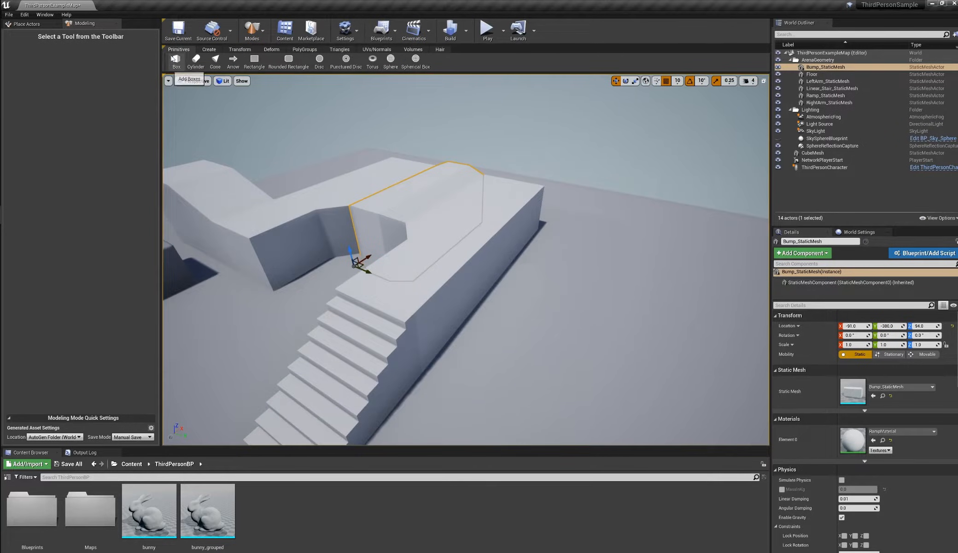
click(200, 60)
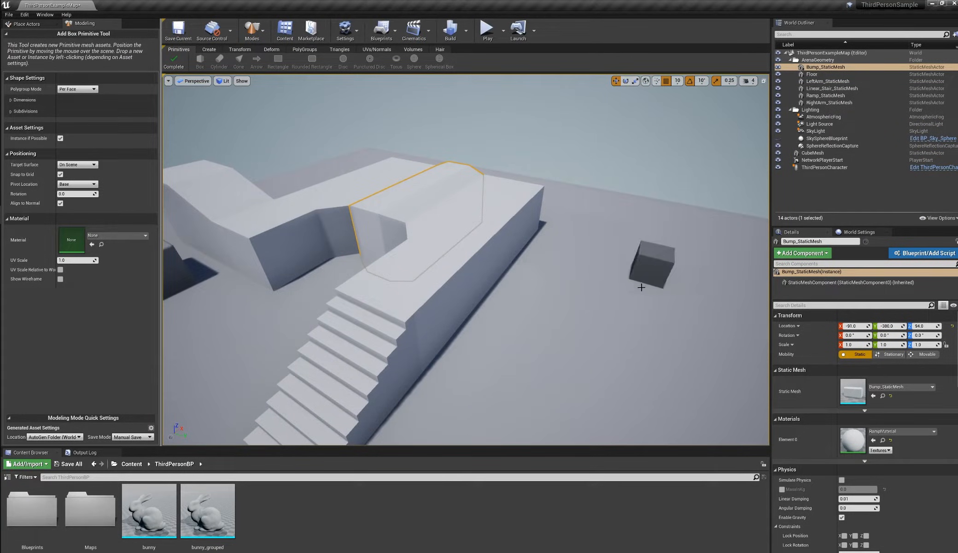
click(606, 284)
key(Escape)
key(f)
Step: Open the new box in the PolyEdit tool and select two side faces and the top face in turn
click(305, 49)
click(254, 62)
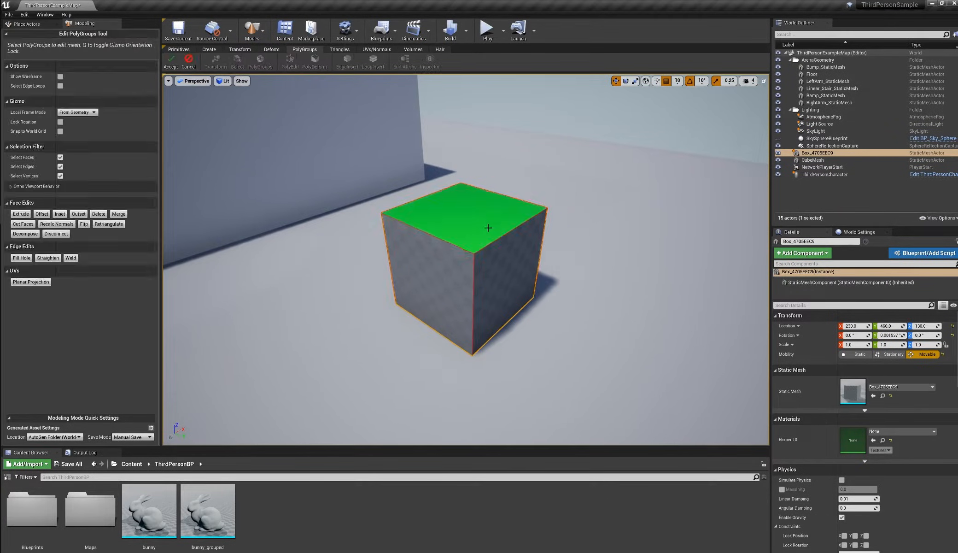
click(442, 271)
click(499, 278)
click(458, 201)
Step: Compare the box's PolyGroup faces with its triangles in brush wireframe, return to lit shading and cancel PolyEdit
right_drag(459, 201, 427, 184)
scroll(612, 272, up, 8)
right_drag(636, 282, 707, 309)
key(alt+1)
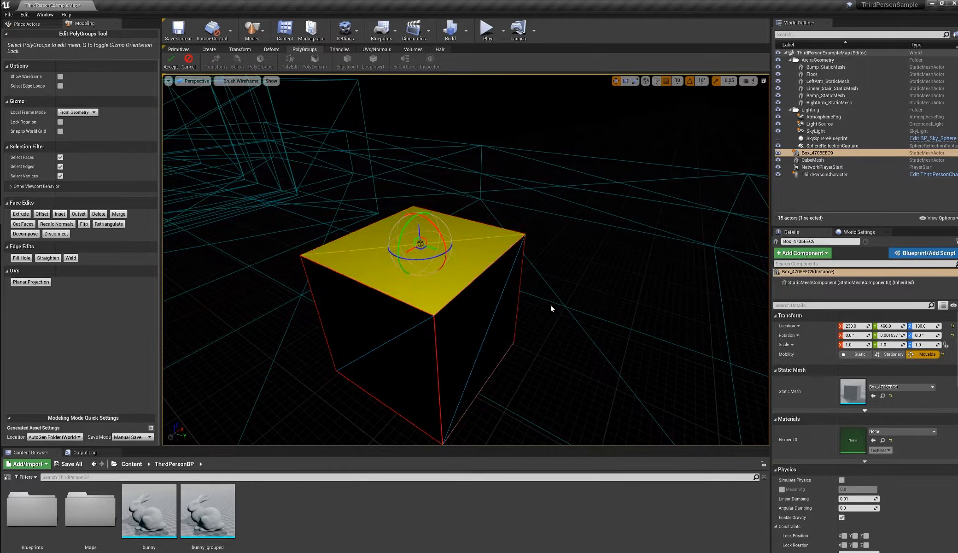
key(alt+4)
right_drag(550, 307, 549, 311)
alt+drag(271, 99, 271, 112)
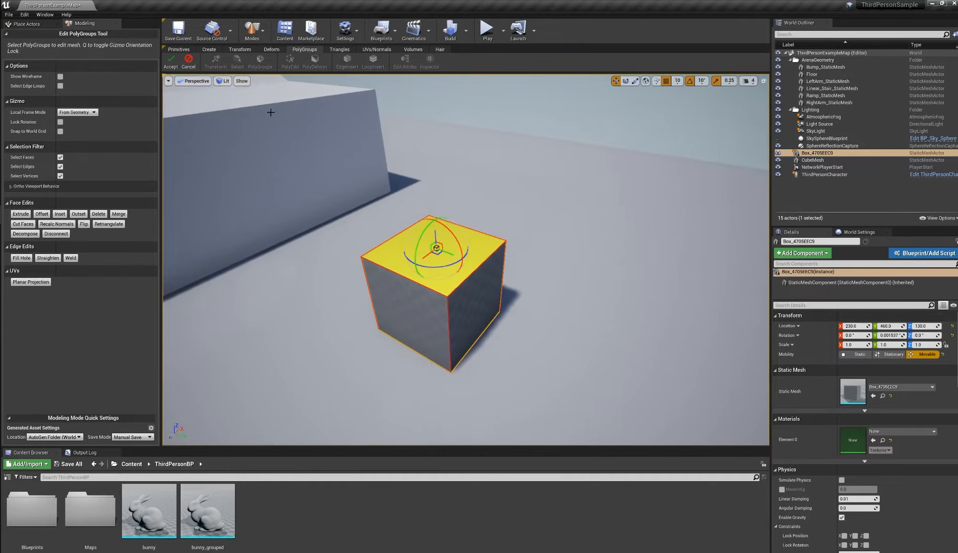
click(189, 60)
right_drag(547, 221, 537, 218)
alt+drag(541, 249, 563, 247)
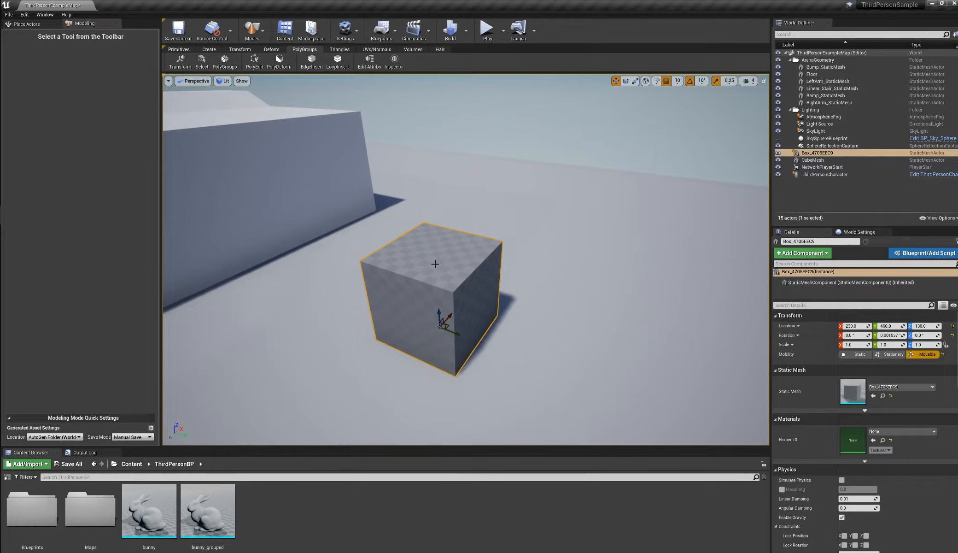
mouse_move(514, 249)
right_down()
mouse_move(506, 248)
mouse_move(516, 242)
mouse_move(531, 255)
right_up()
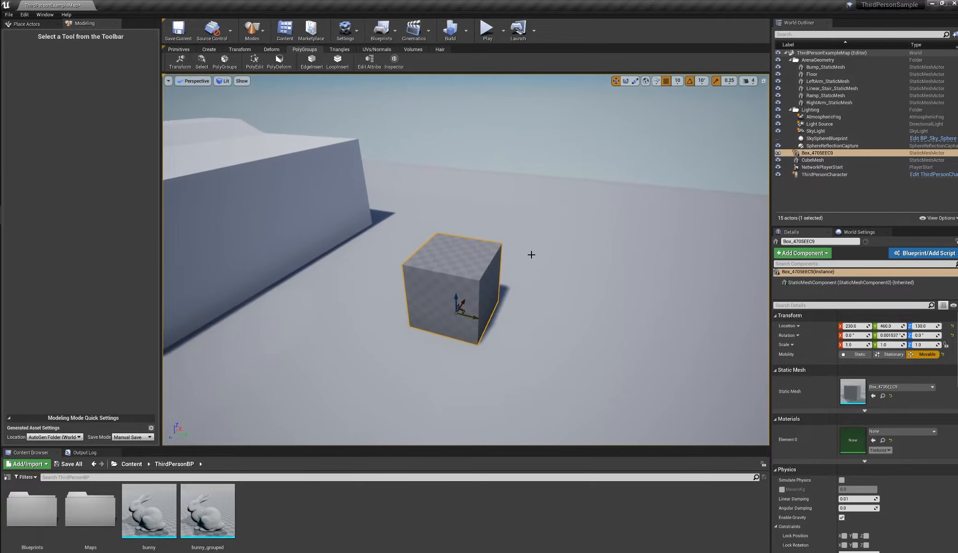
scroll(472, 273, up, 3)
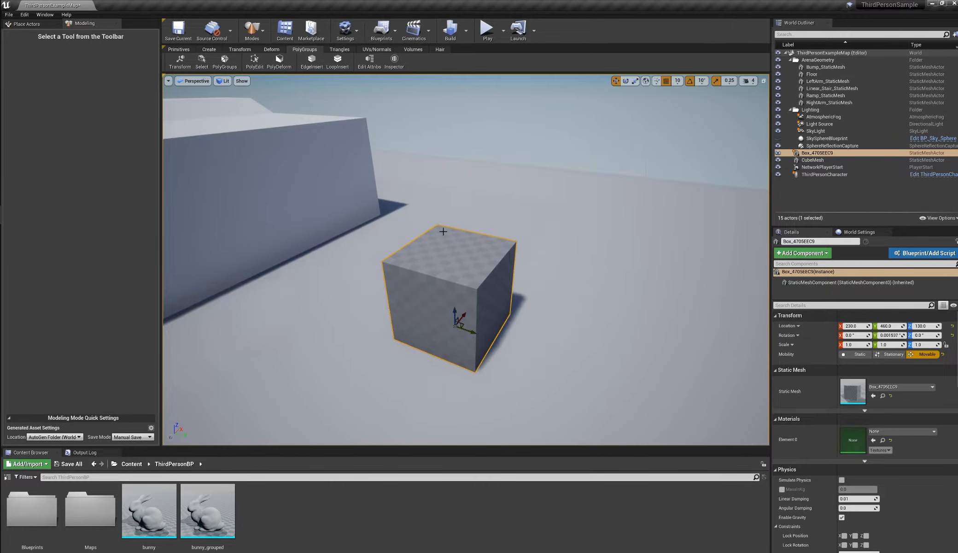
alt+drag(508, 283, 444, 307)
alt+drag(508, 303, 411, 246)
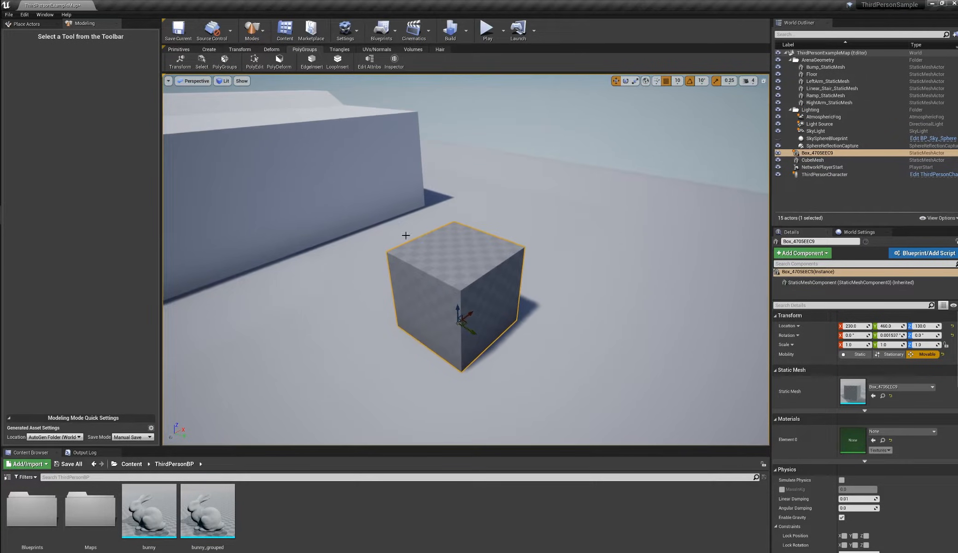
mouse_move(464, 270)
alt+mouse_down()
mouse_move(456, 249)
mouse_move(480, 270)
mouse_move(470, 260)
alt+mouse_up()
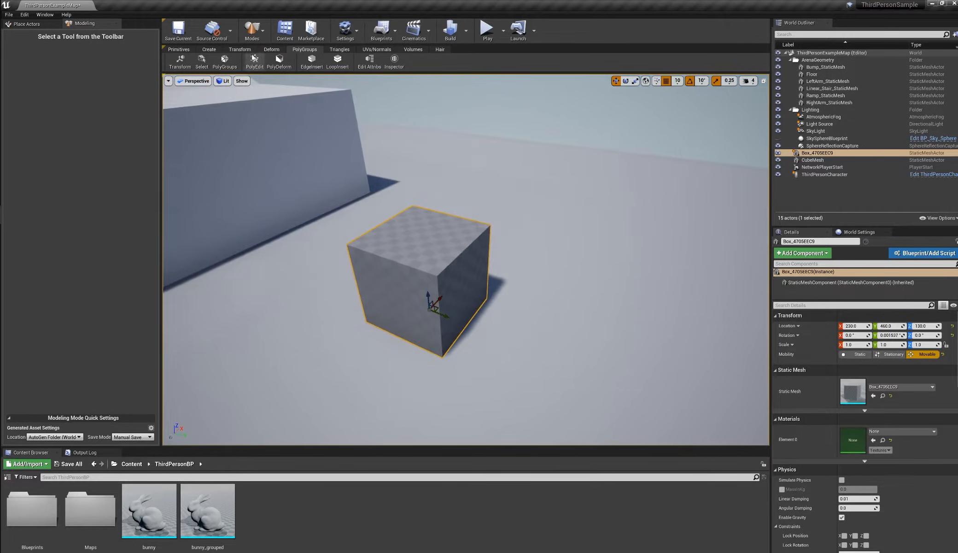
Step: Examine the box's top face as a selected PolyGroup in the PolyEdit tool and cancel the tool
click(253, 58)
click(412, 234)
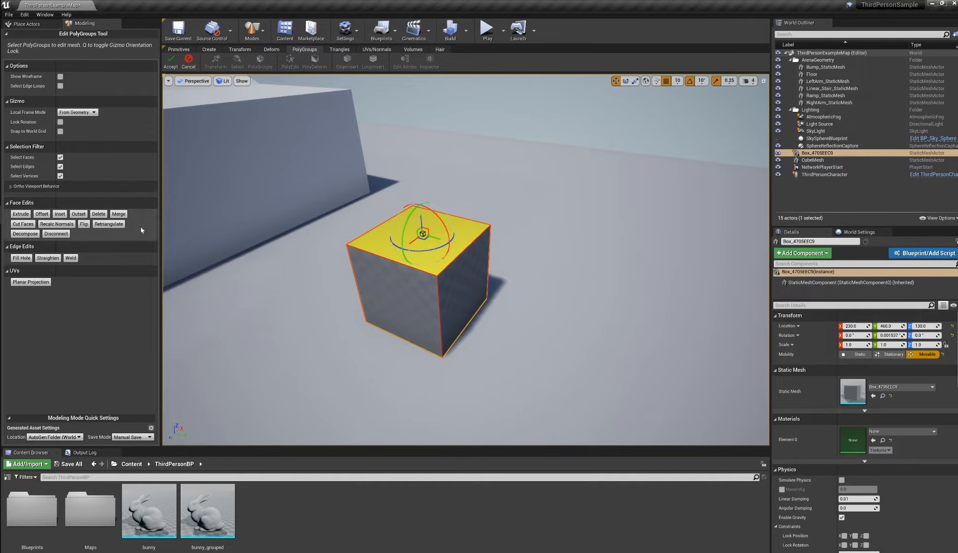
click(189, 62)
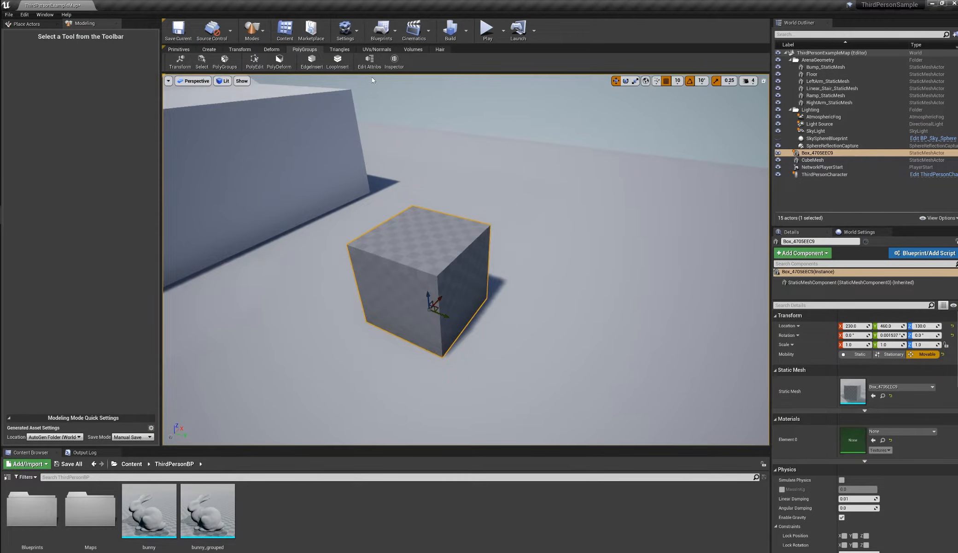
alt+drag(432, 134, 420, 134)
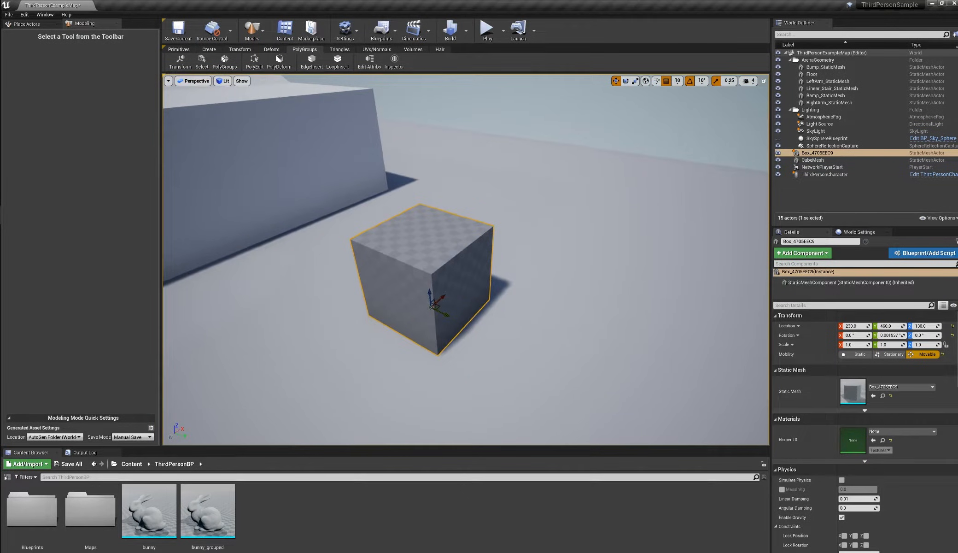
click(243, 81)
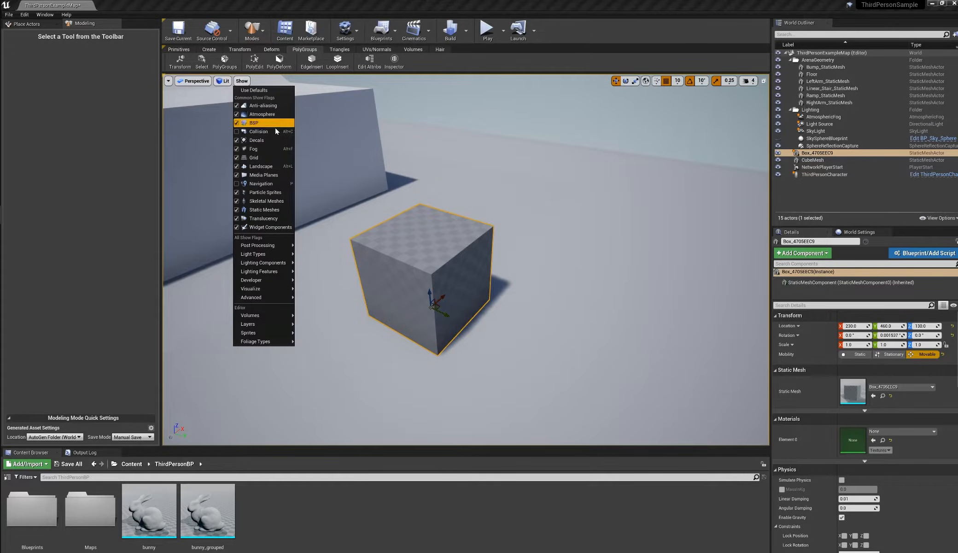
click(408, 2)
alt+drag(441, 219, 434, 191)
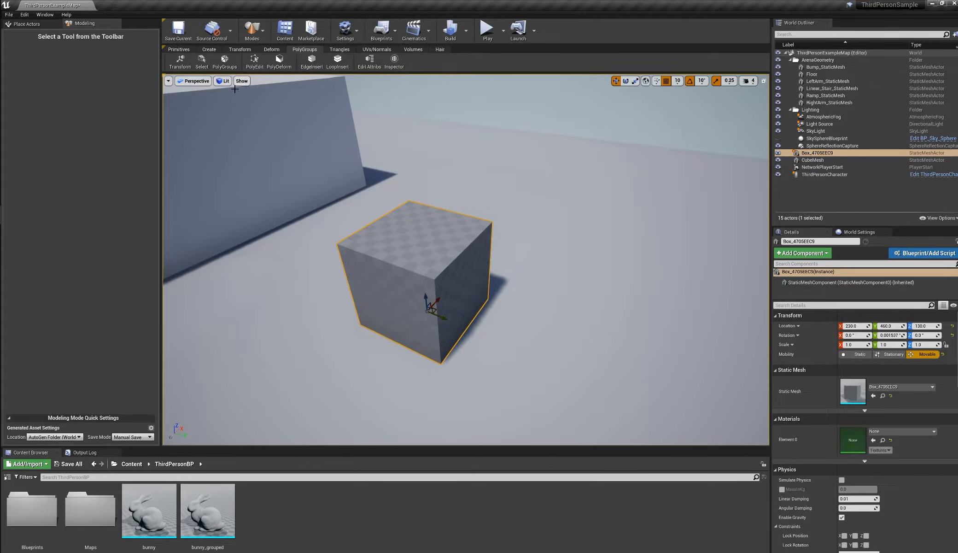
Step: View the box's PolyGroup edges in the PolyEdit tool and cancel the tool
click(254, 64)
alt+drag(496, 206, 480, 193)
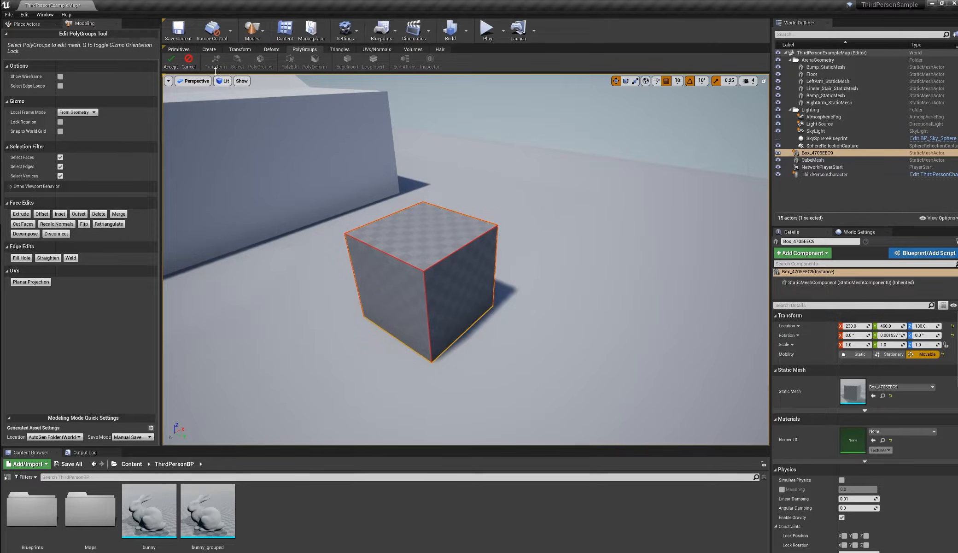
click(188, 61)
Step: Inspect the box's polygon borders in the Mesh Inspector, toggle the wireframe display and complete the tool
click(395, 61)
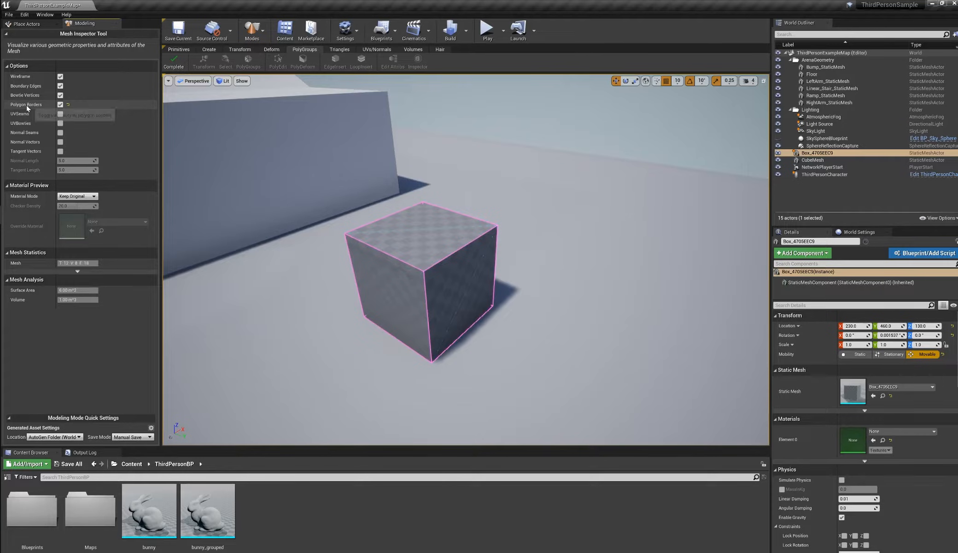
key(w)
right_drag(396, 240, 412, 244)
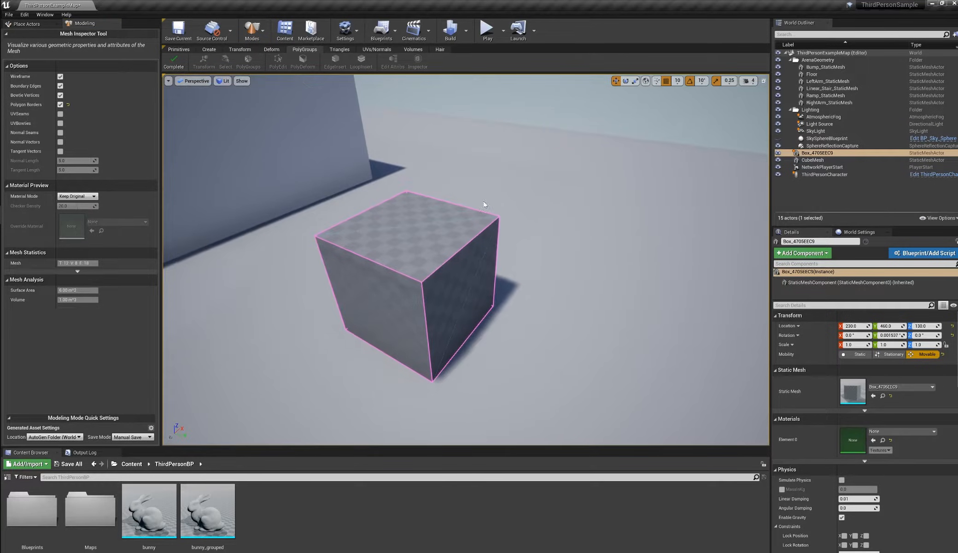
click(61, 76)
alt+drag(396, 240, 398, 212)
click(176, 64)
alt+drag(440, 181, 419, 210)
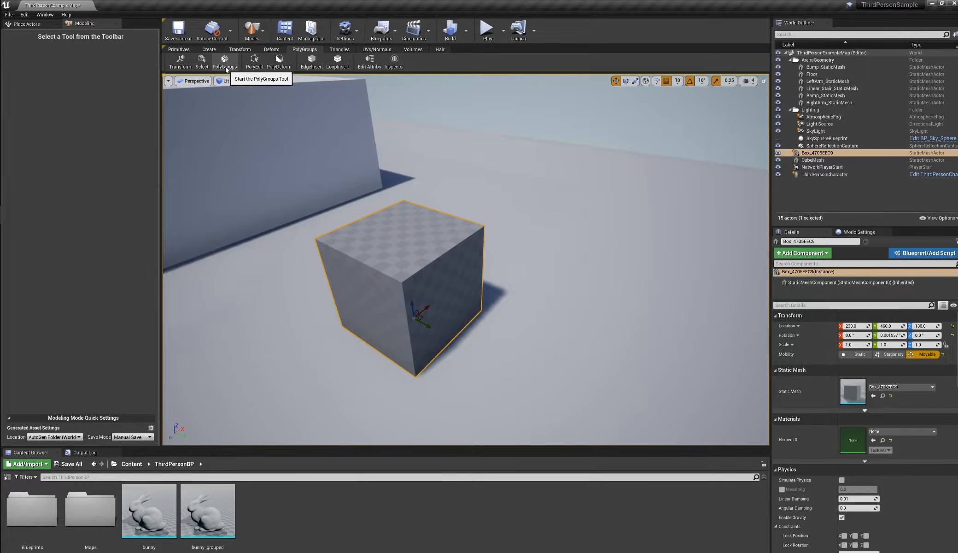
Step: Open the box in the Mesh Selection tool and set the face color mode to By Group
click(202, 62)
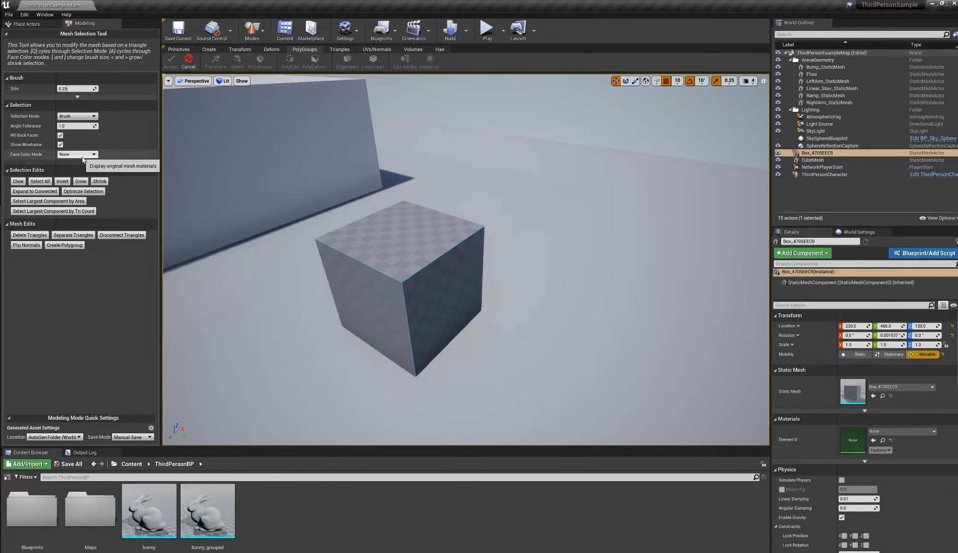
click(65, 155)
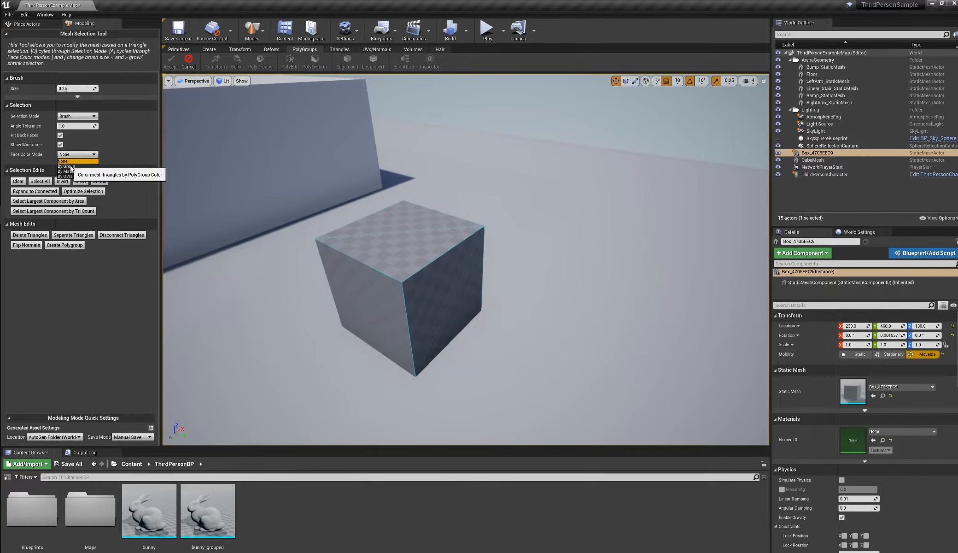
click(74, 168)
mouse_move(426, 236)
alt+mouse_down()
mouse_move(451, 253)
mouse_move(422, 231)
mouse_move(444, 220)
alt+mouse_up()
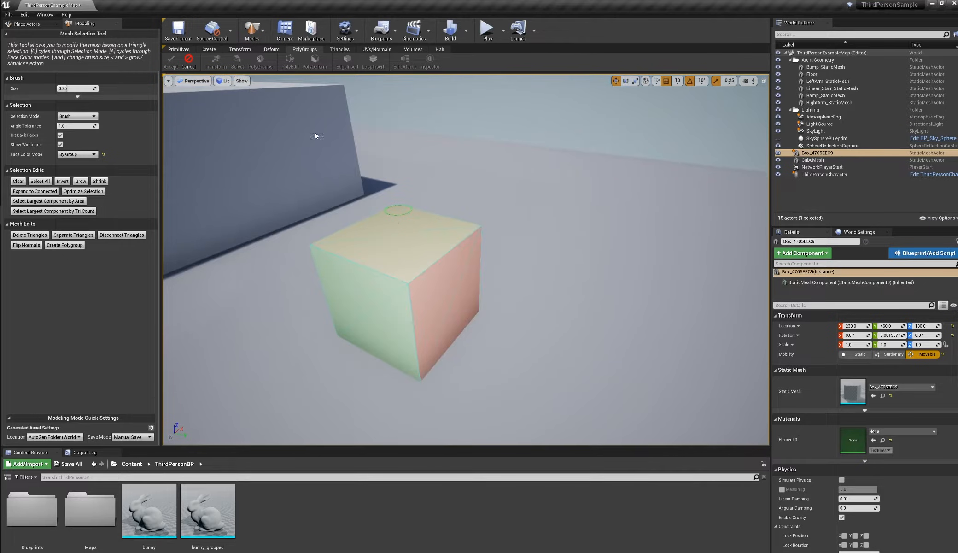
Step: Examine the box's PolyGroup colors with the viewport's exposure game settings turned off, and turn the settings back on
click(225, 82)
click(216, 230)
alt+drag(399, 234, 357, 195)
click(225, 82)
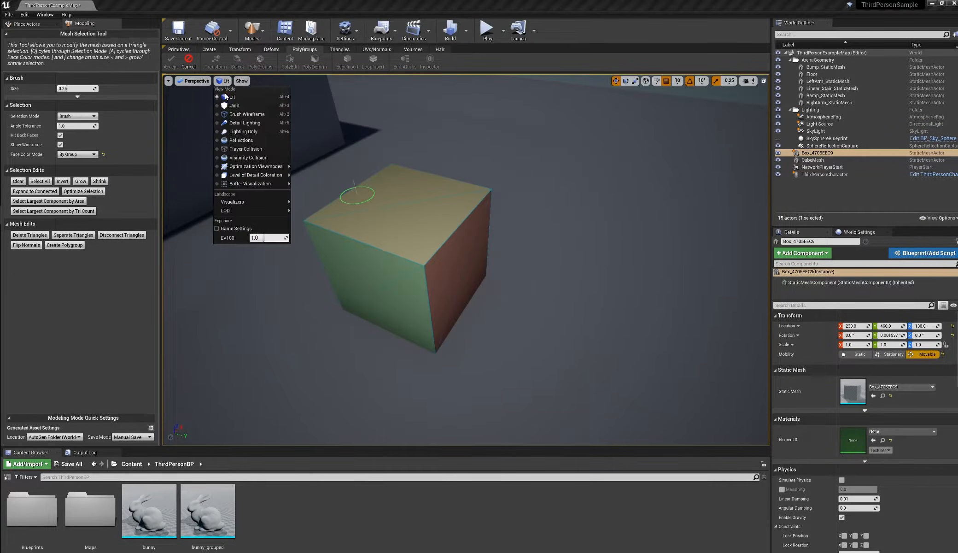
click(218, 229)
scroll(440, 221, down, 3)
mouse_move(441, 221)
alt+mouse_down()
mouse_move(423, 224)
mouse_move(416, 184)
mouse_move(418, 234)
alt+mouse_up()
scroll(421, 240, up, 4)
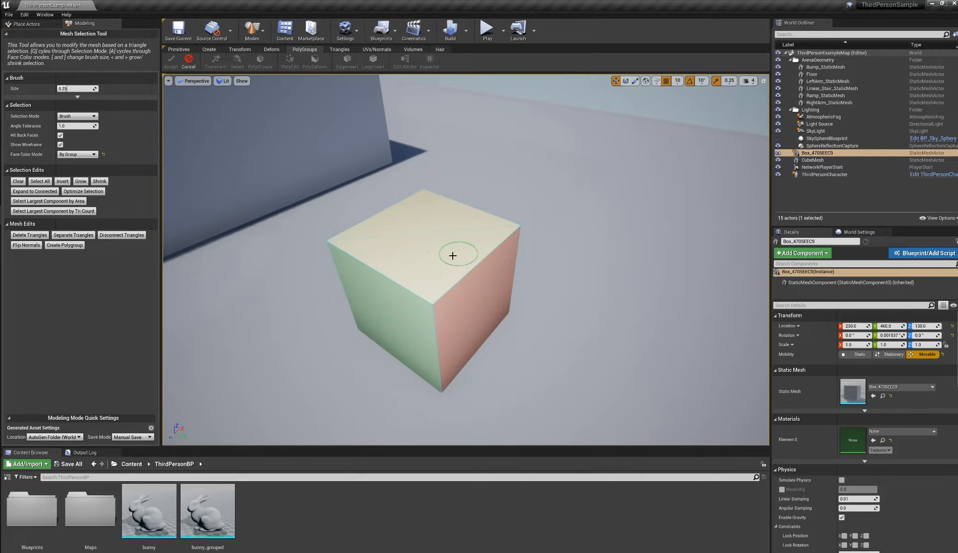
Step: Select one triangle of the box's top face, create a new PolyGroup from it and accept the edit
click(434, 264)
alt+drag(426, 279, 421, 255)
click(64, 248)
click(174, 67)
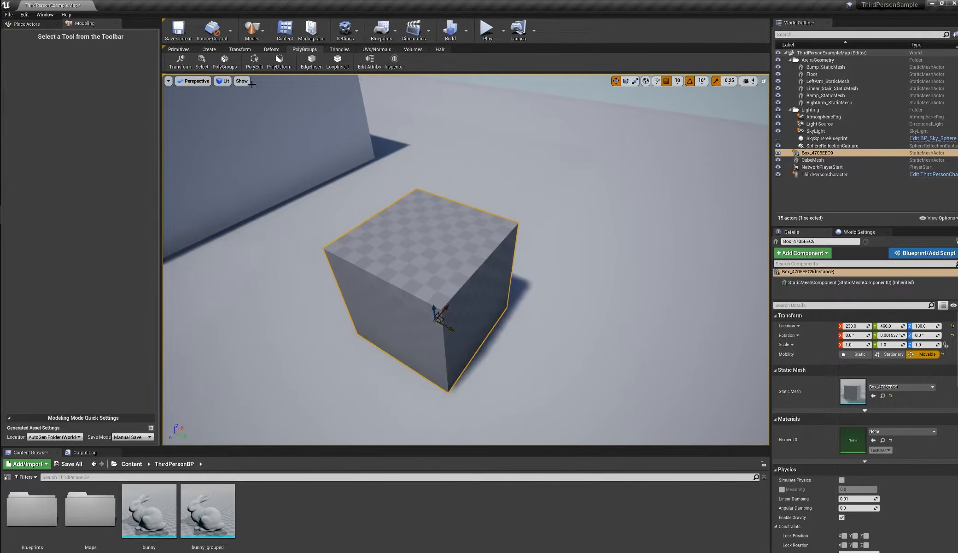
Step: Select the triangular PolyGroup on the box's top in the PolyEdit tool and inset it
click(260, 60)
alt+drag(431, 268, 459, 259)
click(433, 267)
alt+drag(431, 314, 445, 320)
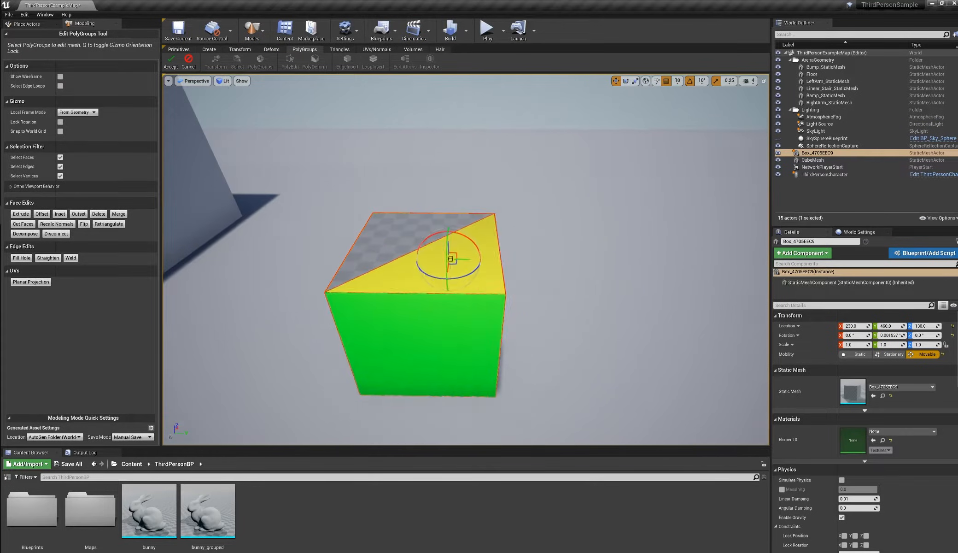
click(59, 214)
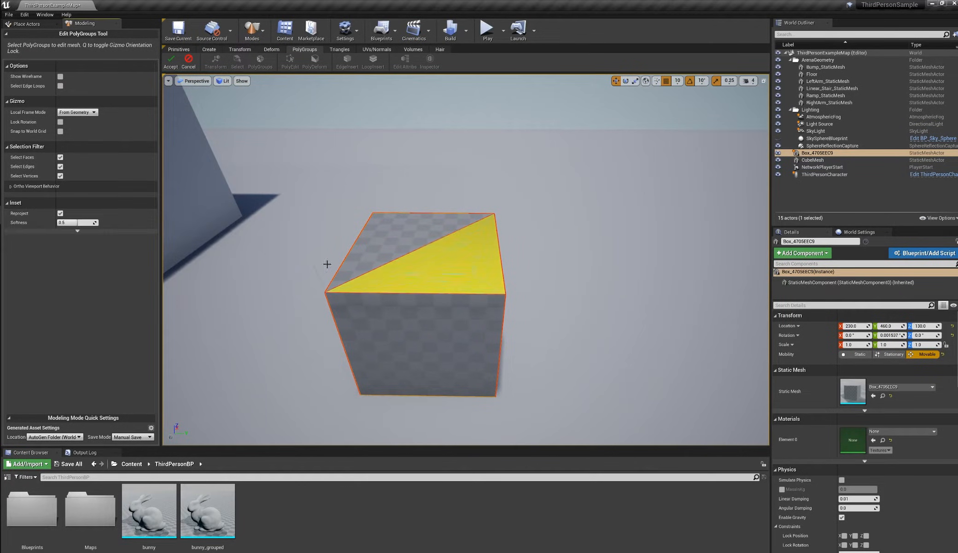
click(416, 273)
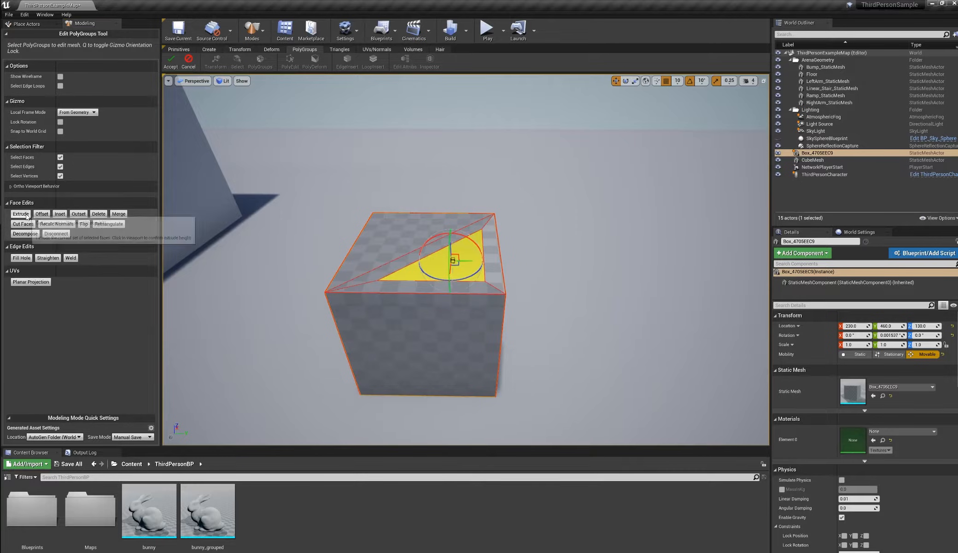
Step: Extrude the inset triangular face upward from the box's top and accept the PolyEdit changes
click(453, 250)
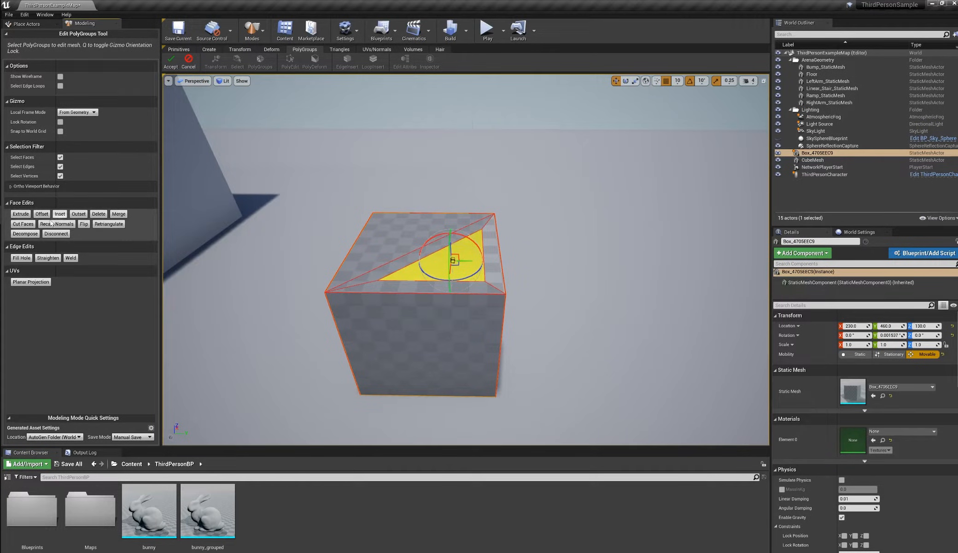
click(21, 214)
click(443, 206)
alt+drag(443, 206, 449, 242)
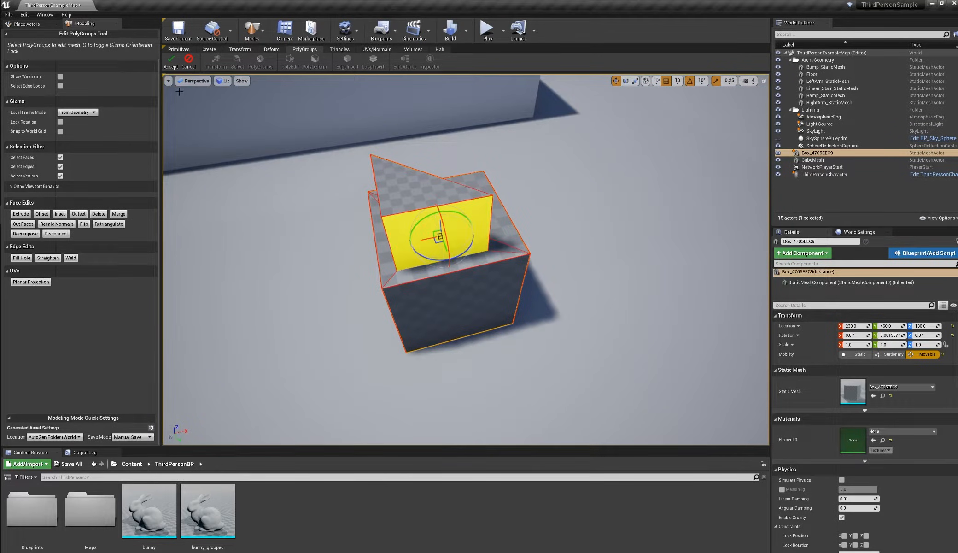
click(170, 60)
alt+drag(327, 162, 394, 169)
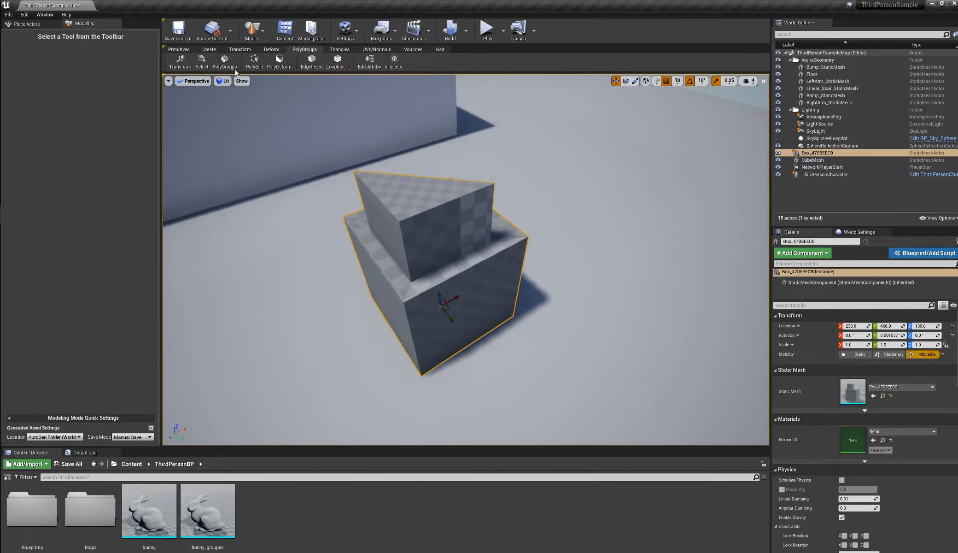
Step: Examine the extruded box's PolyGroup colors in the Mesh Selection tool and cancel the tool
click(202, 60)
mouse_move(405, 216)
alt+mouse_down()
mouse_move(426, 231)
mouse_move(416, 232)
mouse_move(418, 245)
mouse_move(525, 228)
mouse_move(468, 208)
mouse_move(442, 221)
alt+mouse_up()
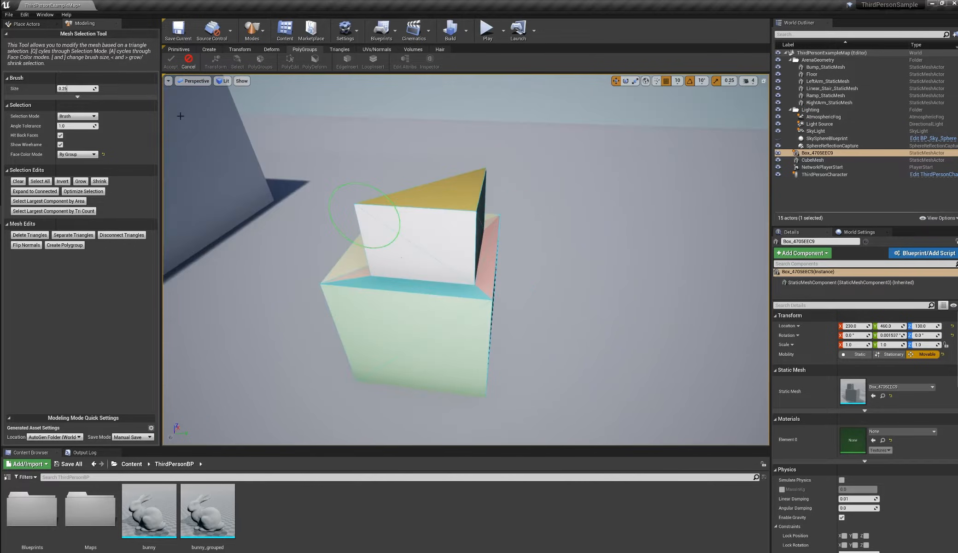
click(187, 63)
Step: Delete the extruded box from the level
key(Escape)
click(432, 255)
key(Delete)
alt+drag(486, 258, 498, 253)
right_drag(497, 253, 476, 219)
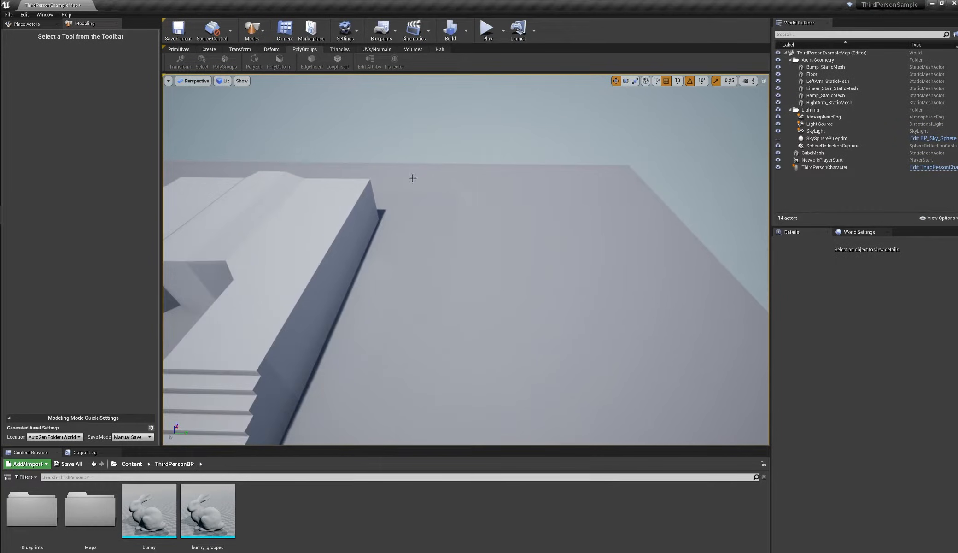
Step: Add a box primitive on the open floor with height, width and depth subdivisions of 2
click(172, 49)
right_drag(539, 207, 559, 212)
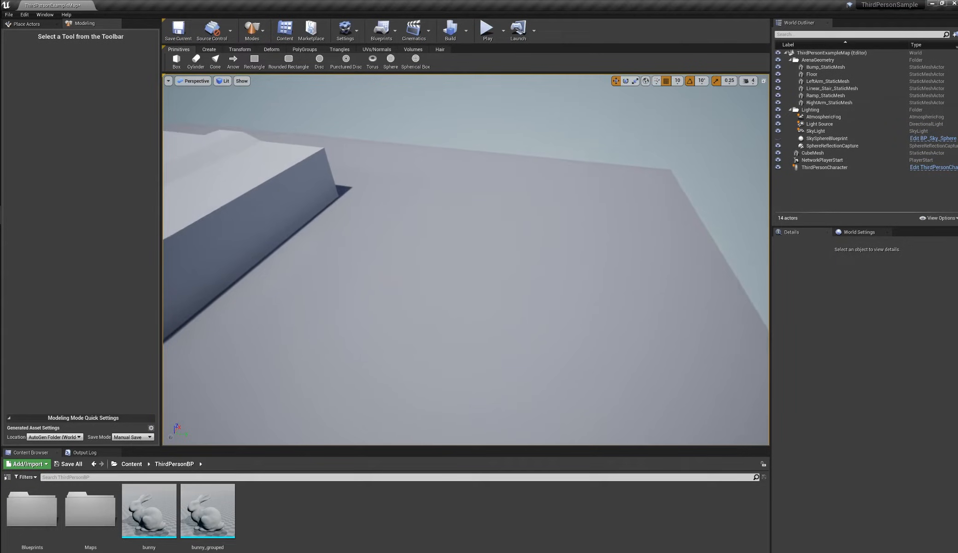
click(177, 61)
click(10, 110)
click(10, 100)
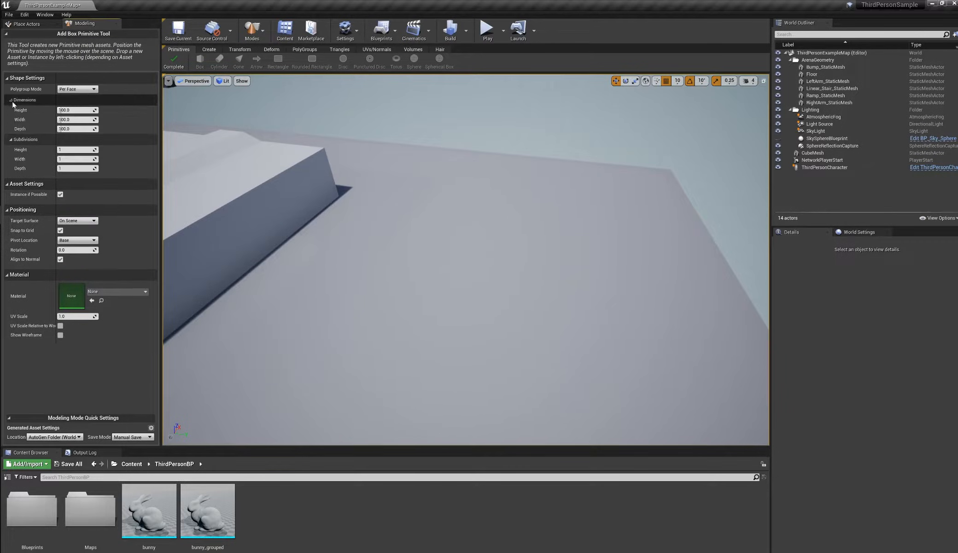
mouse_move(72, 150)
mouse_down()
mouse_move(82, 150)
mouse_move(77, 168)
mouse_up()
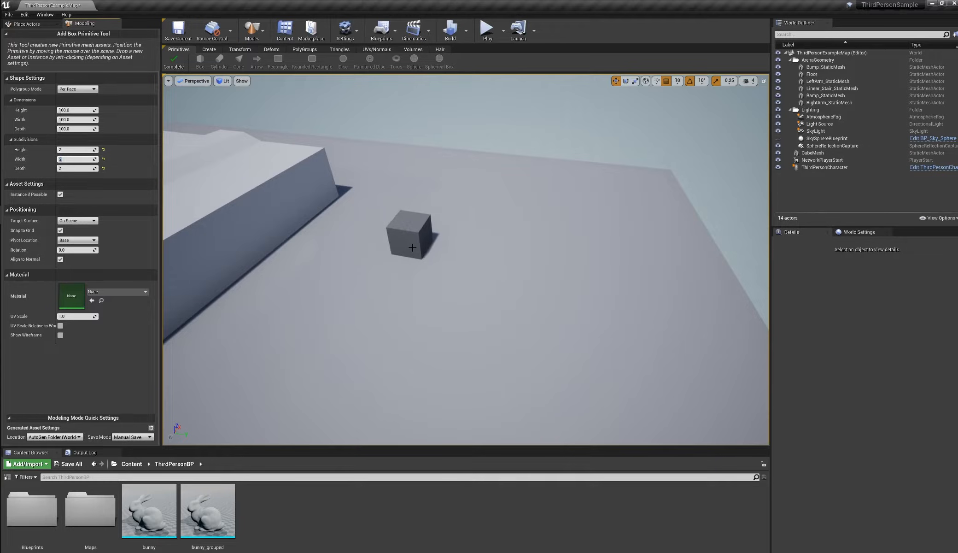
click(404, 241)
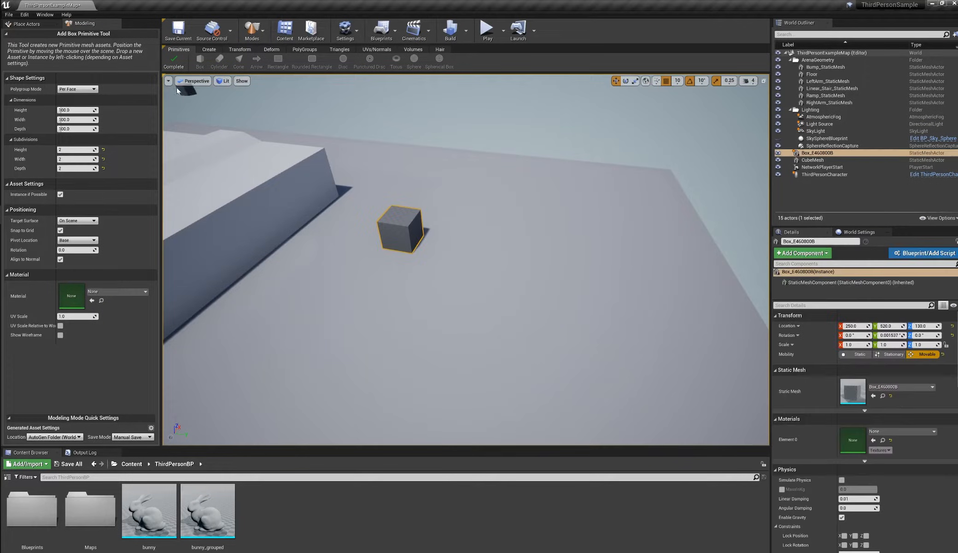
click(174, 59)
Step: Add a cylinder primitive with radius 50 and height 200 beside the box, keeping the Per Face PolyGroup mode
click(220, 60)
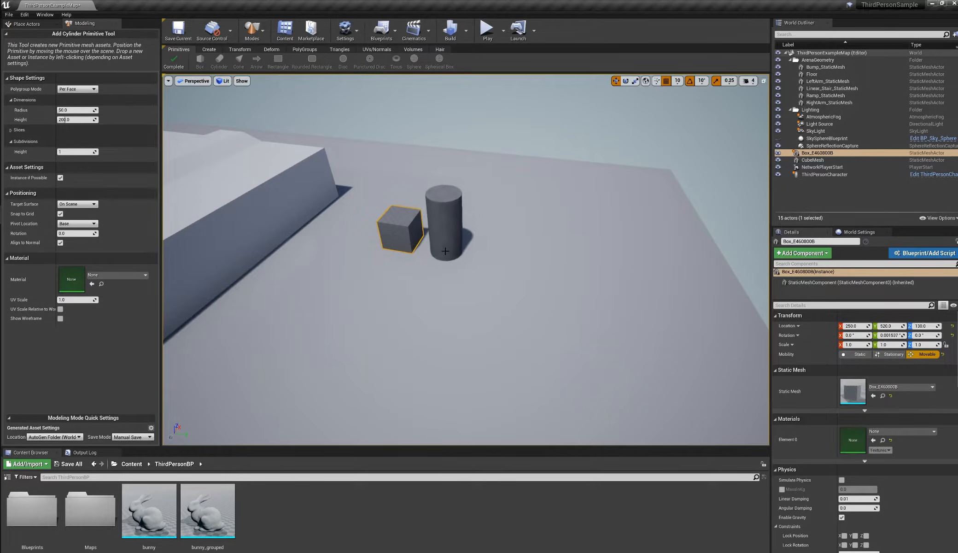
click(447, 249)
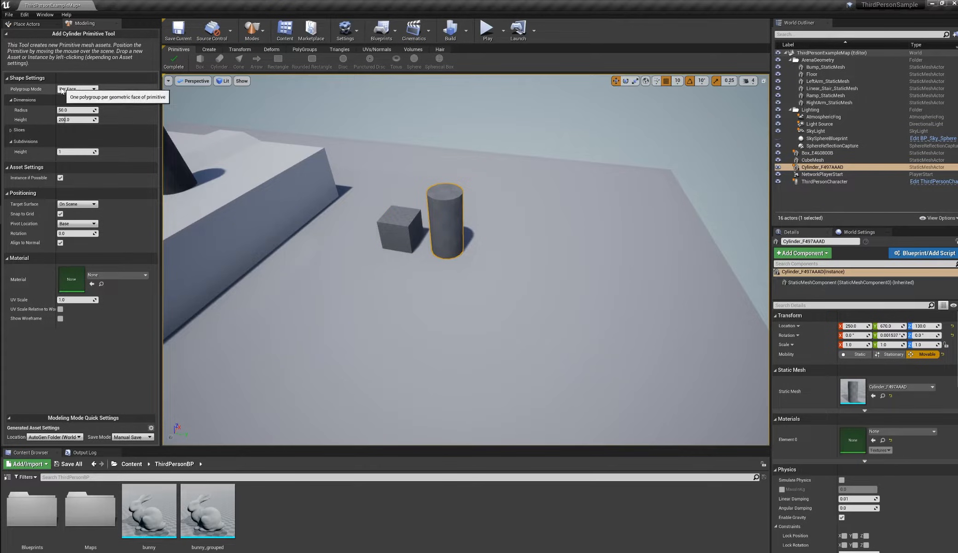
click(64, 89)
click(67, 101)
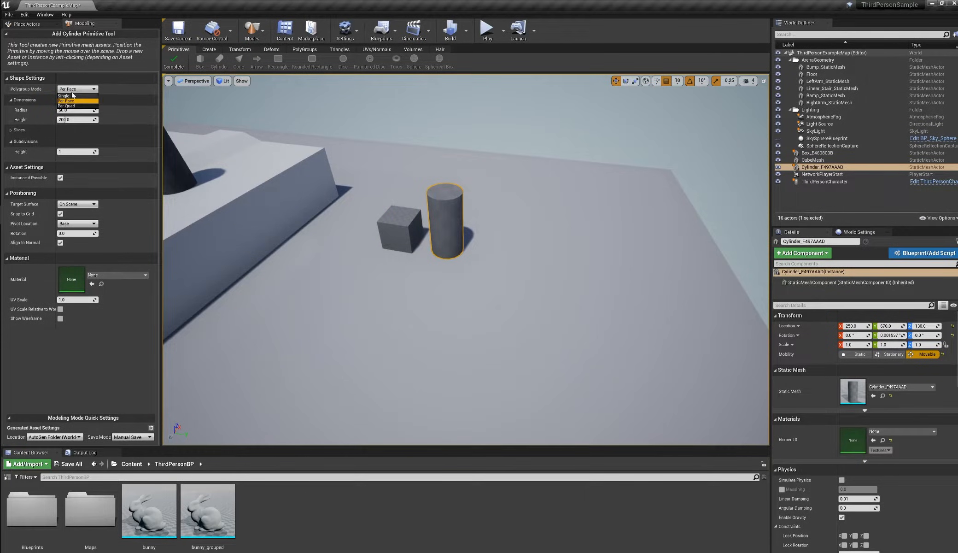
click(175, 62)
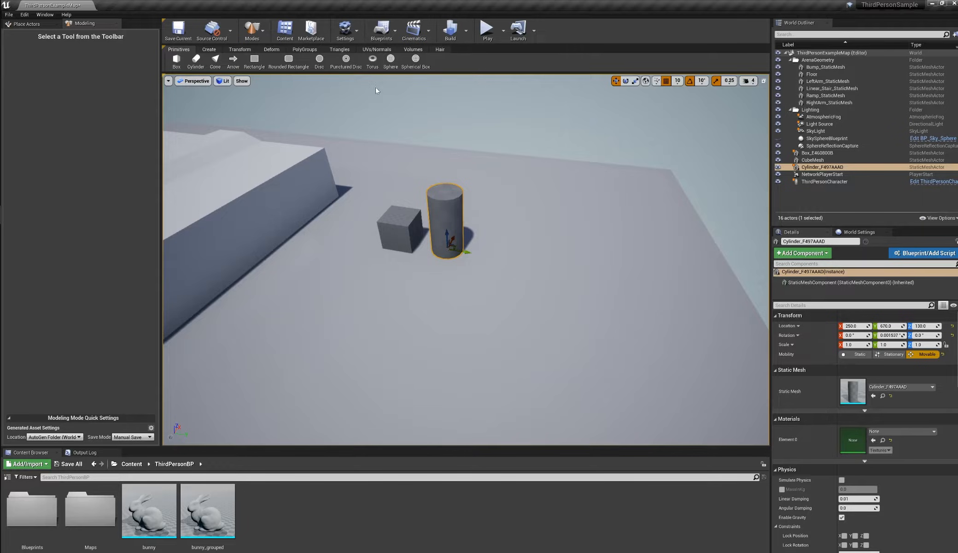
Step: Add a sphere and a spherical box, each with radius 50, in a row beside the cylinder
click(392, 63)
click(487, 247)
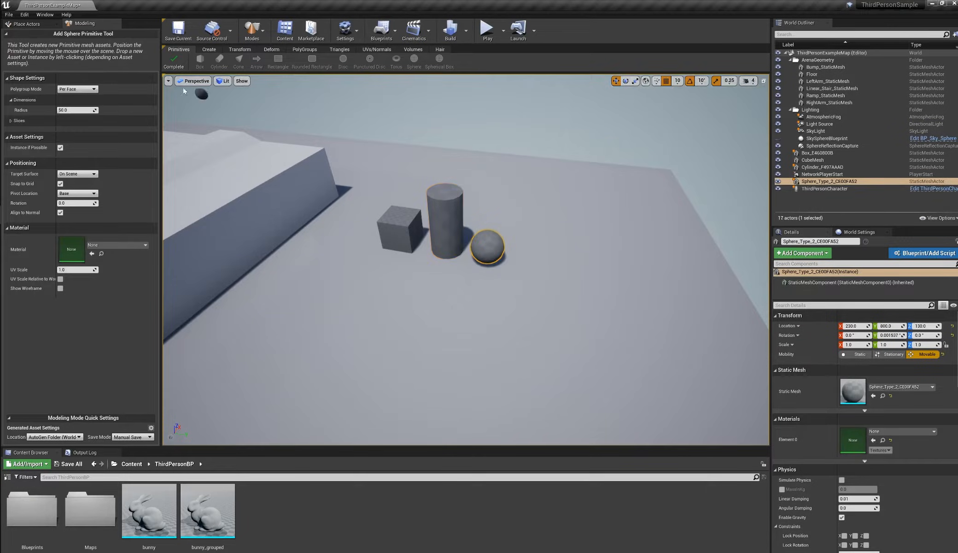
click(175, 62)
click(439, 59)
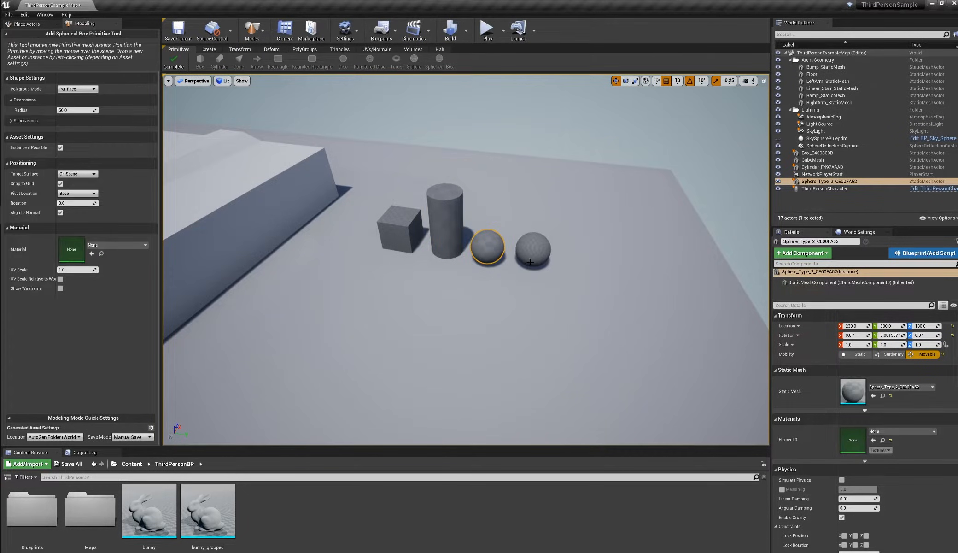
click(510, 258)
click(173, 62)
Step: Combine the box, cylinder, sphere and spherical box into a new asset named Combined, deleting the source objects
click(399, 228)
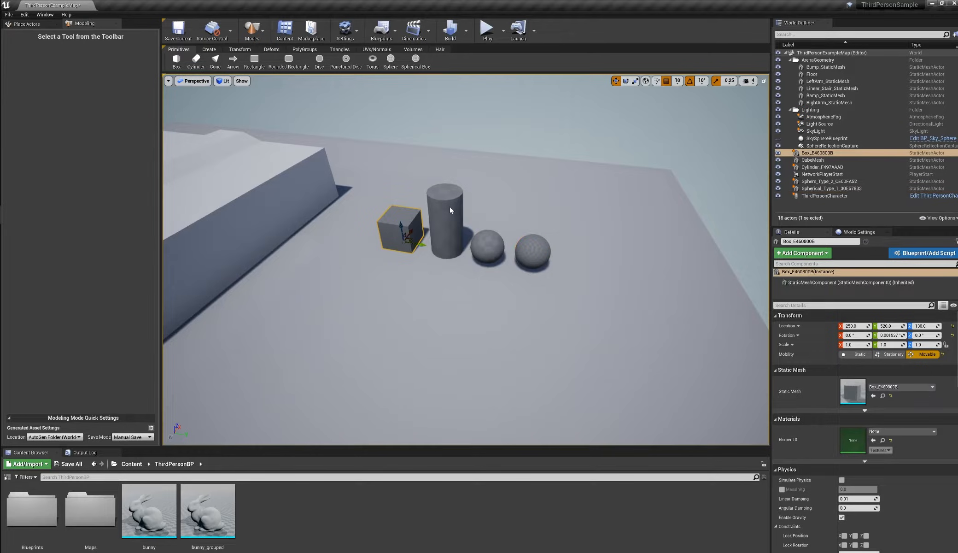
ctrl+click(446, 216)
ctrl+click(491, 255)
ctrl+click(533, 252)
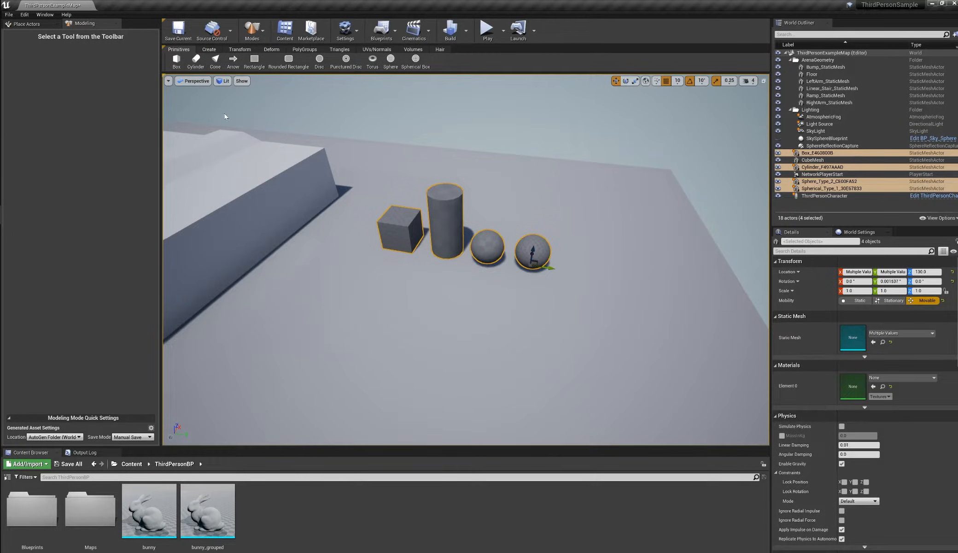
click(245, 50)
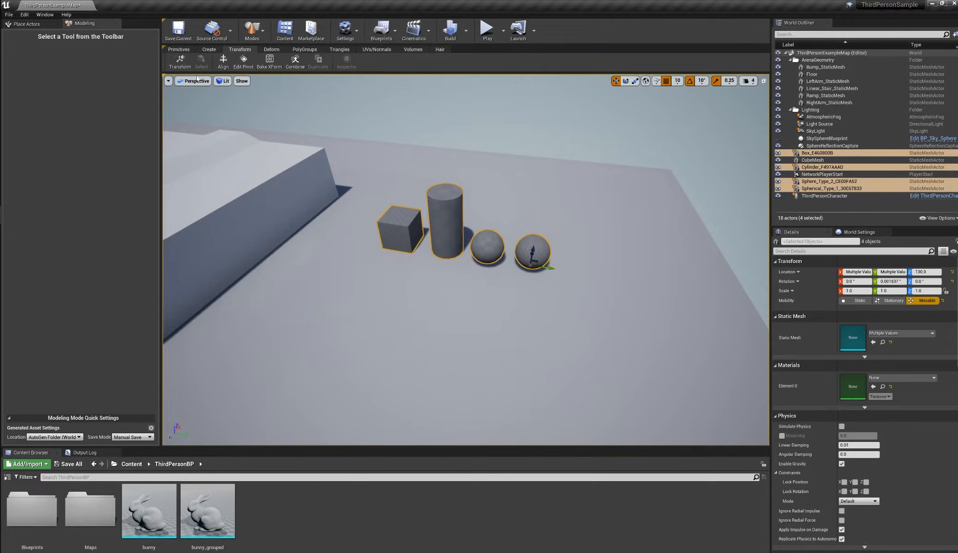
click(295, 61)
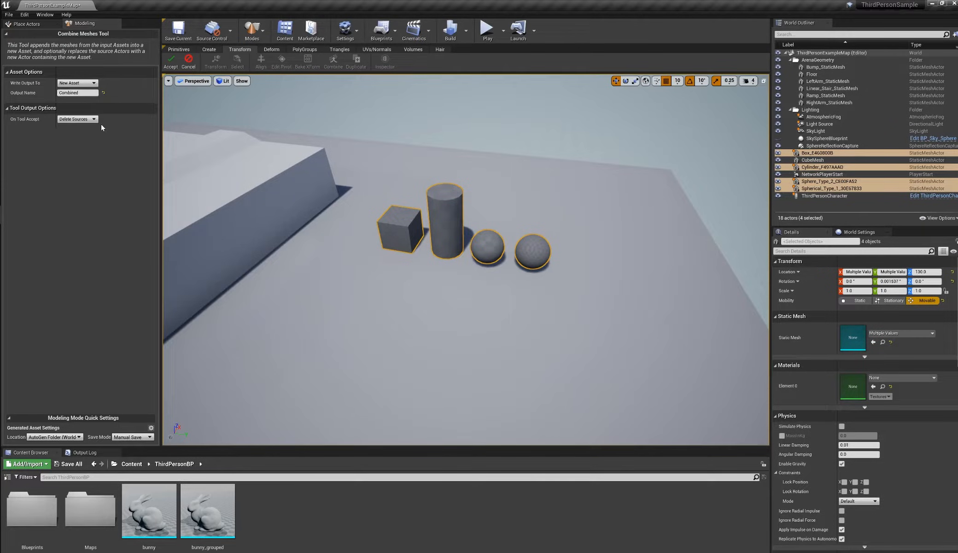
click(81, 129)
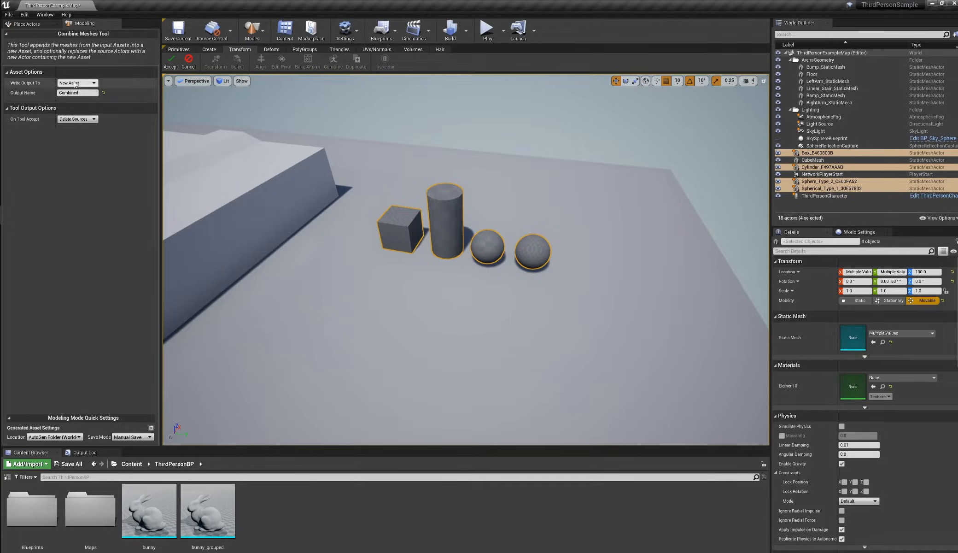
click(170, 64)
scroll(473, 257, up, 3)
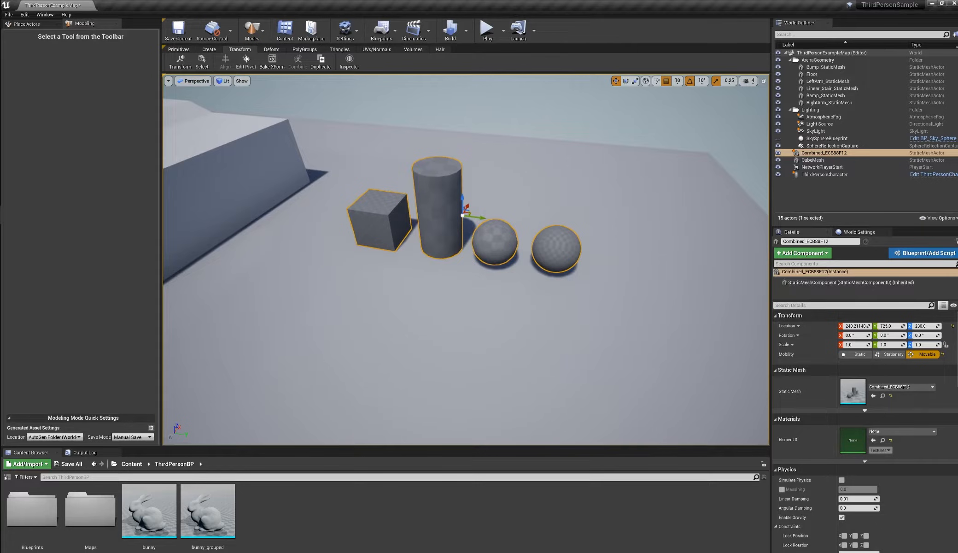
Step: Start mesh selection on the combined primitives, hide the wireframe and set the brush size to 0.0
click(202, 62)
scroll(385, 178, up, 3)
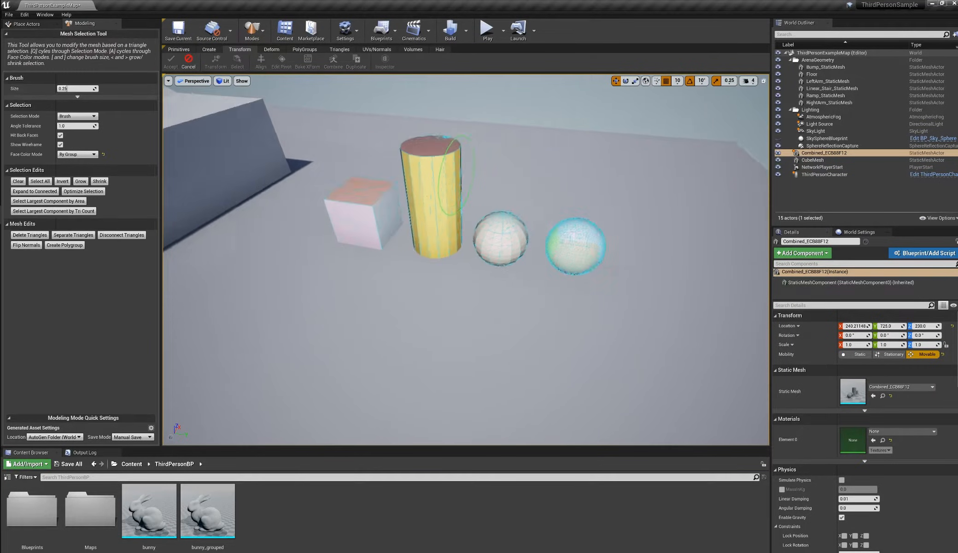
click(60, 145)
mouse_move(431, 218)
alt+mouse_down()
mouse_move(443, 223)
mouse_move(441, 207)
mouse_move(278, 183)
alt+mouse_up()
drag(63, 88, 57, 88)
mouse_move(286, 184)
alt+mouse_down()
mouse_move(299, 219)
mouse_move(319, 175)
mouse_move(313, 228)
alt+mouse_up()
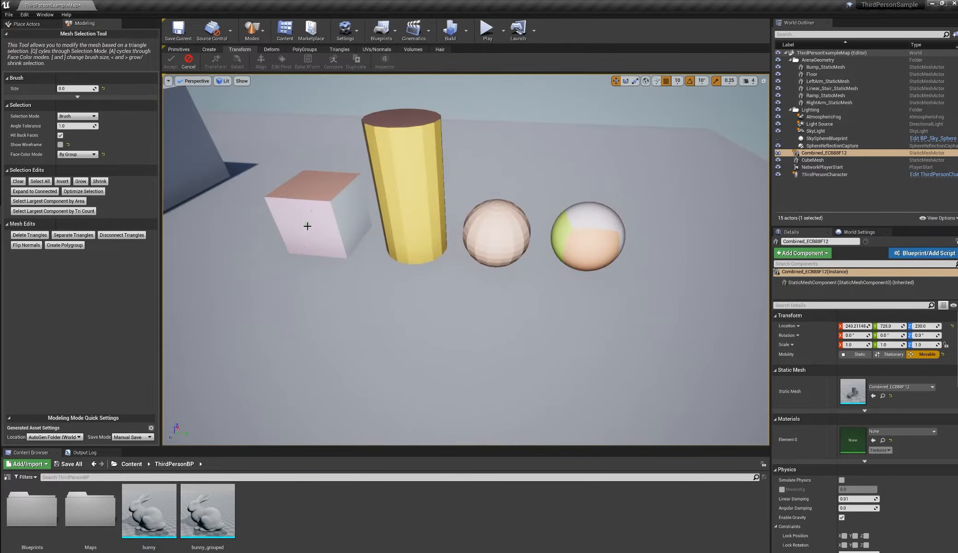
Step: Examine the PolyGroup colours on the combined box, cylinder, sphere and spherical box, then leave mesh selection
alt+drag(370, 210, 399, 242)
alt+drag(414, 144, 507, 228)
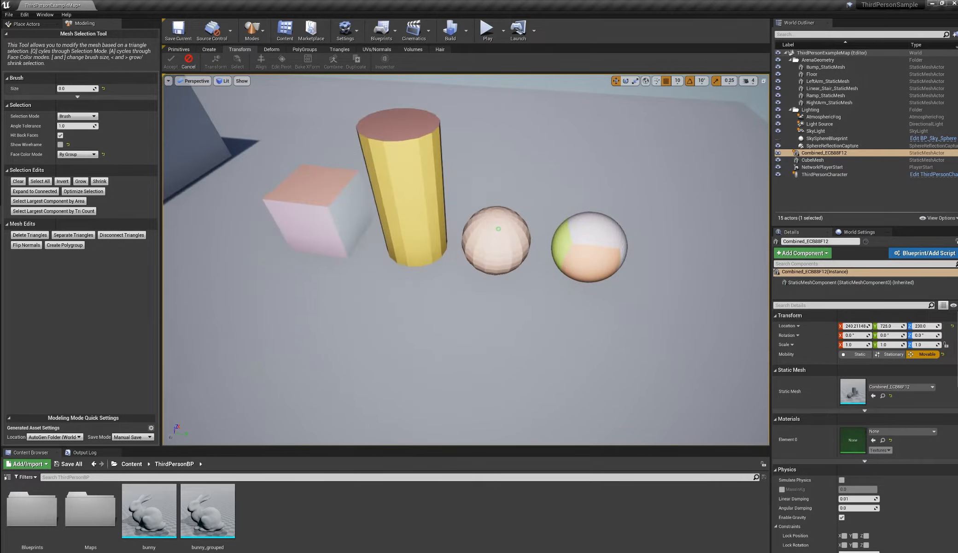
alt+middle_drag(496, 228, 444, 178)
scroll(445, 179, up, 3)
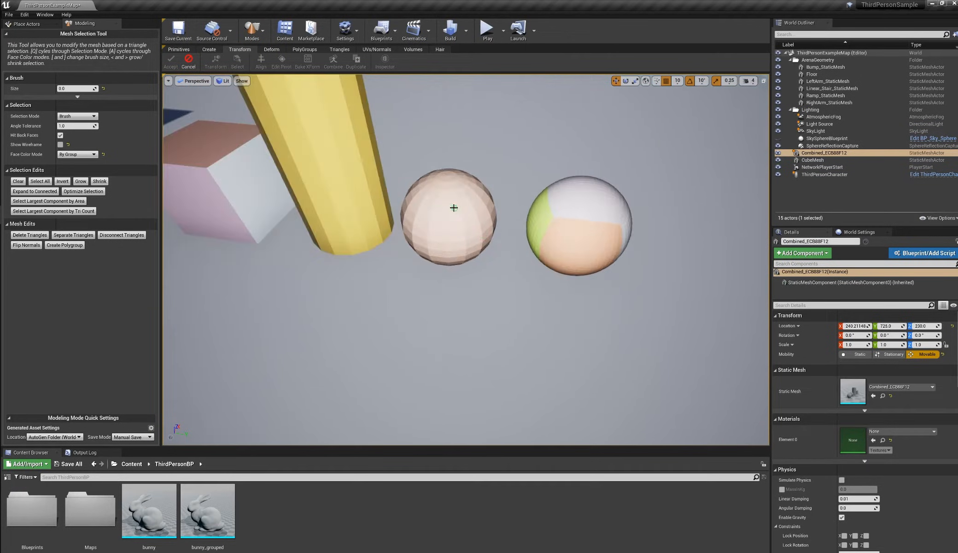
alt+drag(454, 208, 348, 201)
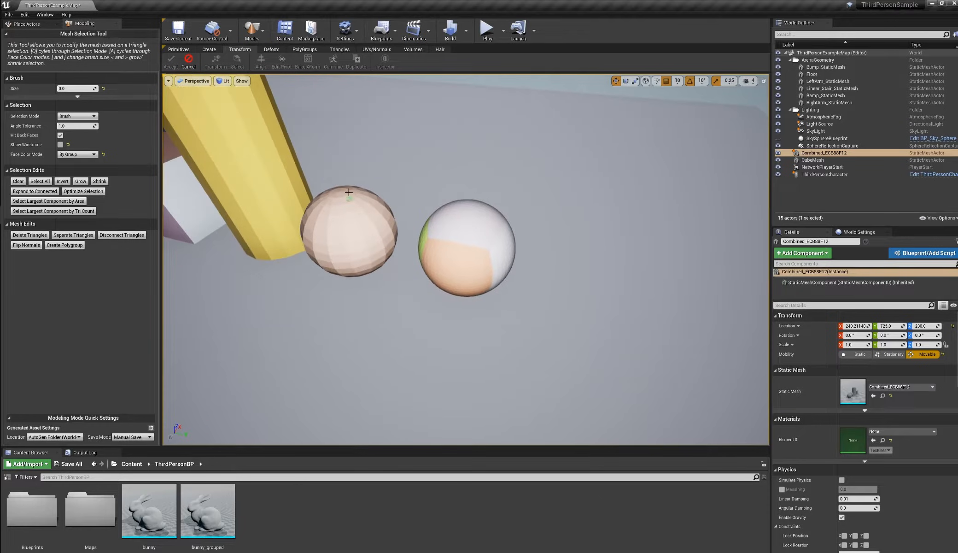
scroll(366, 235, up, 1)
alt+drag(469, 238, 398, 251)
alt+drag(438, 208, 466, 205)
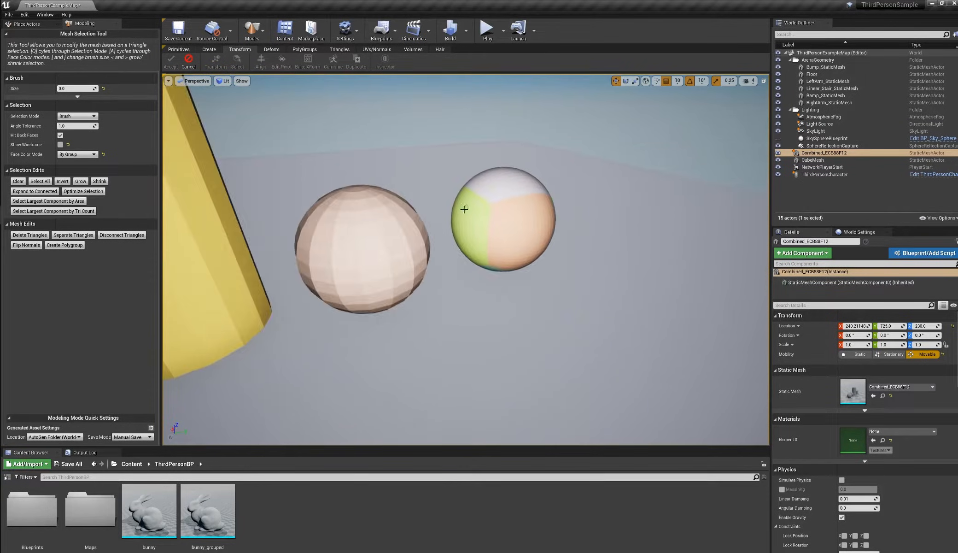
scroll(467, 205, down, 5)
alt+drag(284, 279, 312, 282)
scroll(516, 240, up, 3)
alt+drag(539, 240, 498, 222)
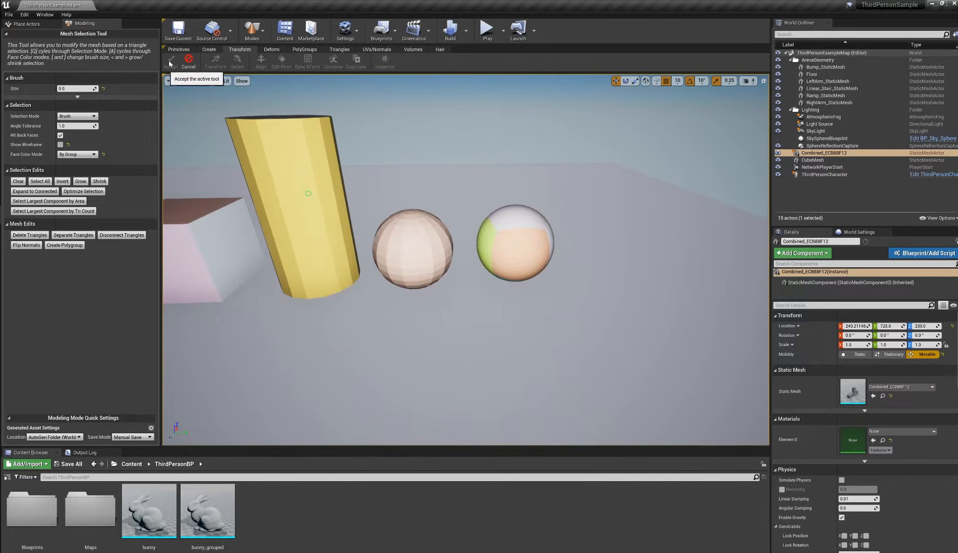
scroll(337, 178, down, 3)
alt+drag(342, 188, 296, 160)
click(189, 61)
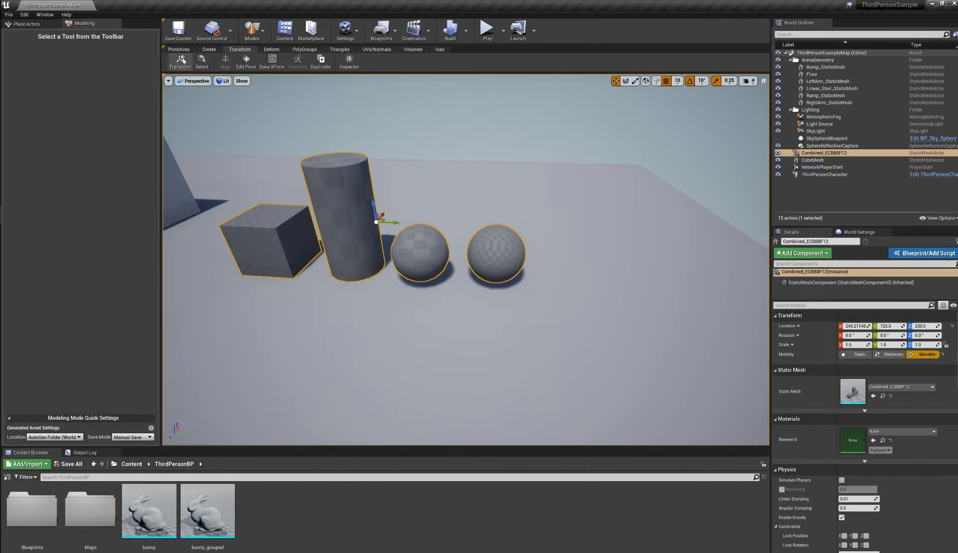
Step: Add a 100-unit box with Per Quad PolyGroup mode and subdivisions of 2 in front of the combined mesh
click(179, 49)
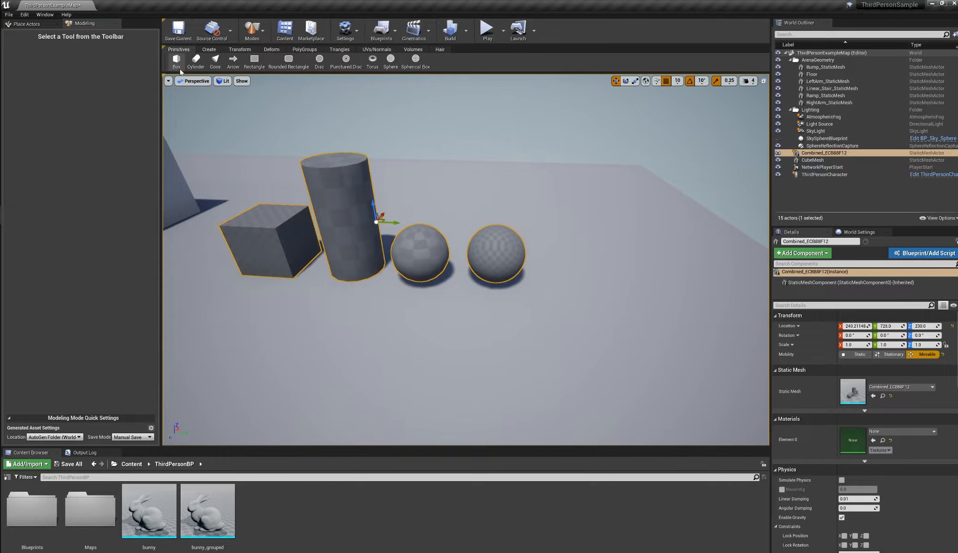
click(200, 59)
click(78, 89)
click(74, 106)
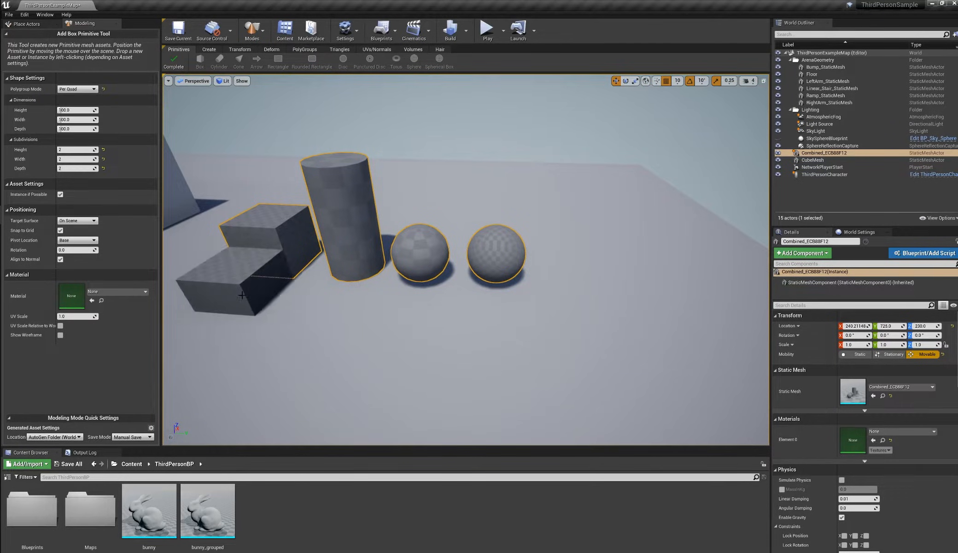
click(212, 342)
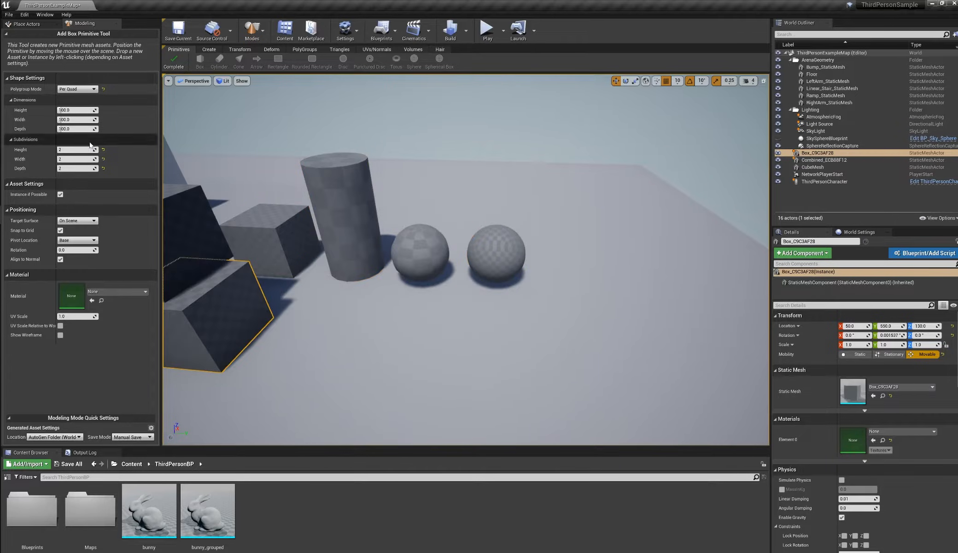
click(174, 59)
Step: Add a Per Face cylinder with radius 50 and height 200 beside the new front box
click(219, 59)
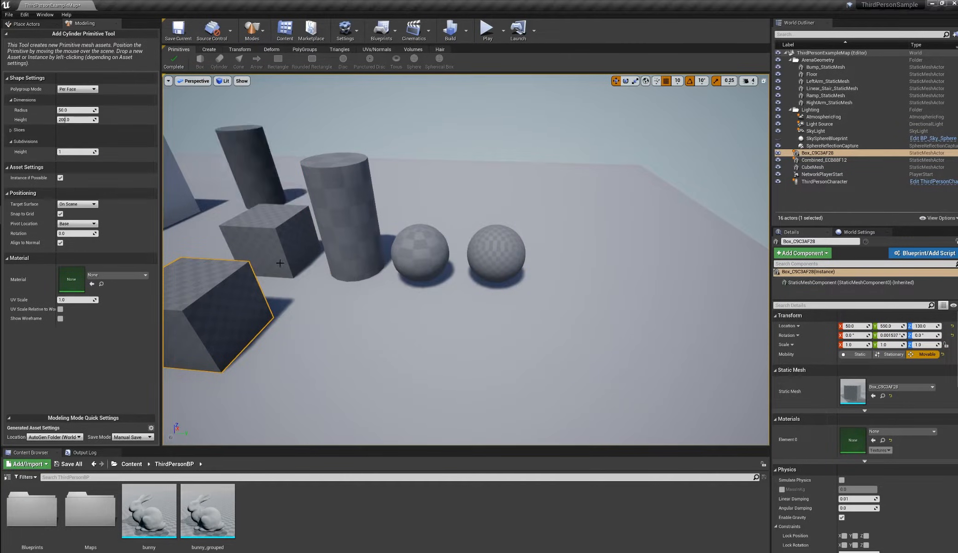
click(320, 352)
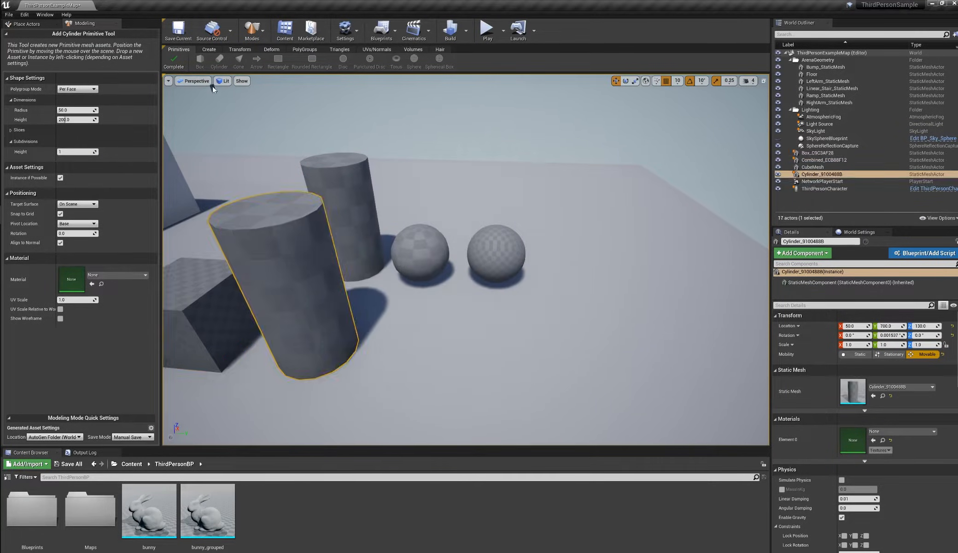
click(173, 60)
Step: Add a Per Face sphere and spherical box, each with radius 50, in a row beside the front cylinder
click(391, 60)
click(414, 358)
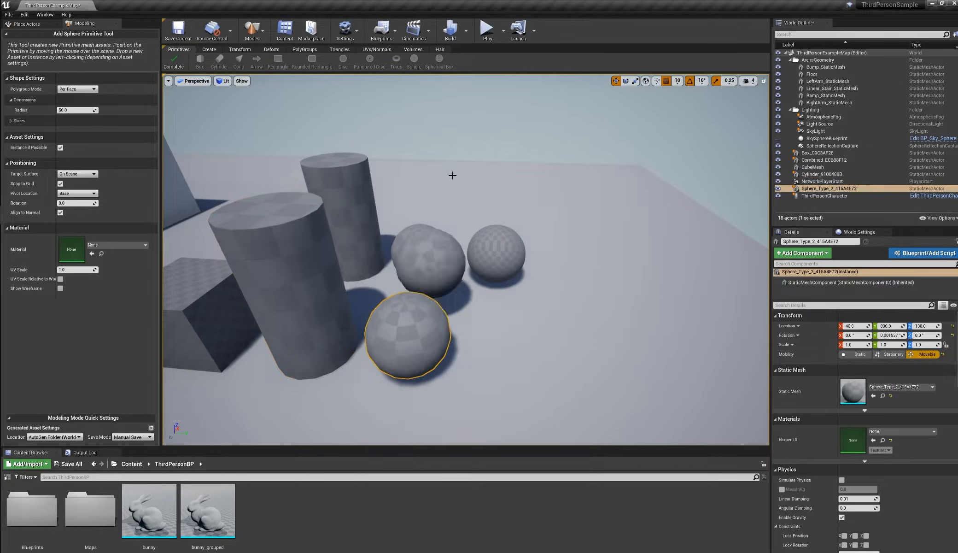
click(175, 59)
click(414, 60)
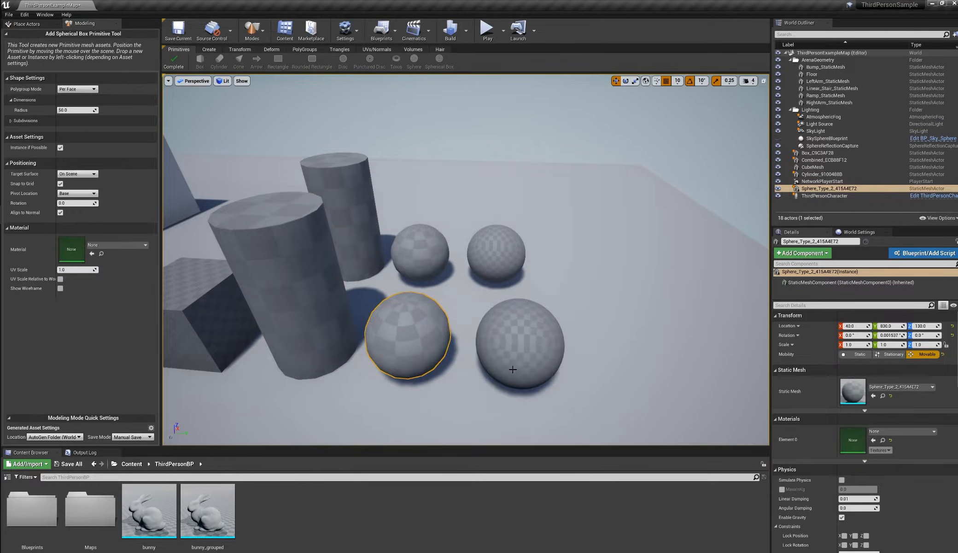
click(512, 368)
click(179, 61)
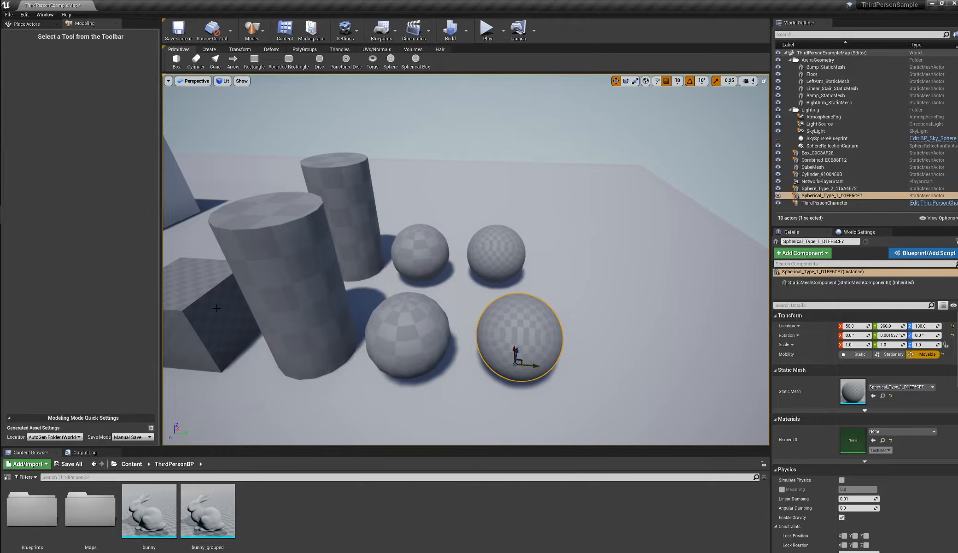
Step: Combine the four front primitives into a new asset named Combined, deleting the source objects
click(217, 306)
shift+click(334, 263)
shift+click(411, 328)
shift+click(531, 340)
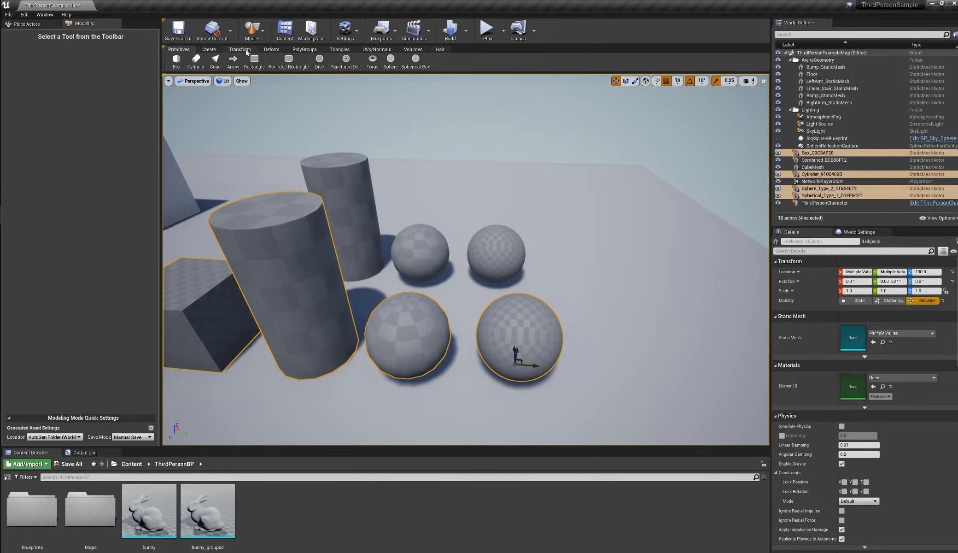
click(246, 50)
click(291, 65)
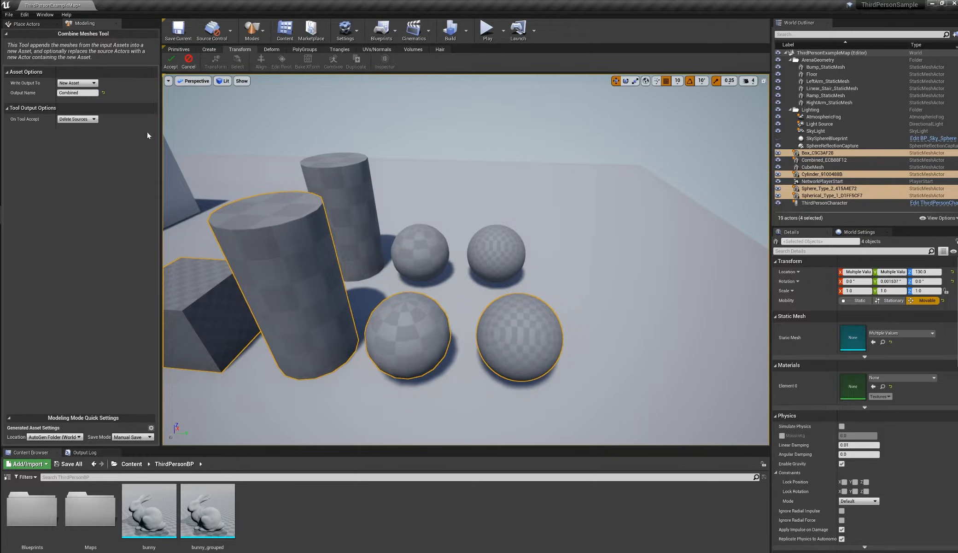
click(193, 81)
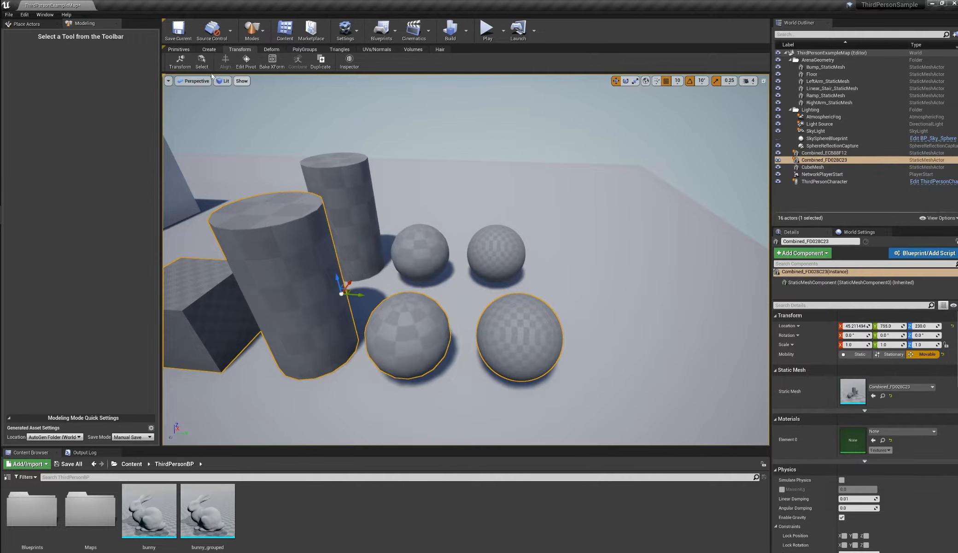
Step: Examine the front combined mesh's PolyGroup colours, comparing the Per Quad box with the Per Face shapes
click(202, 62)
alt+drag(313, 271, 446, 270)
alt+drag(381, 272, 495, 295)
alt+drag(374, 267, 357, 232)
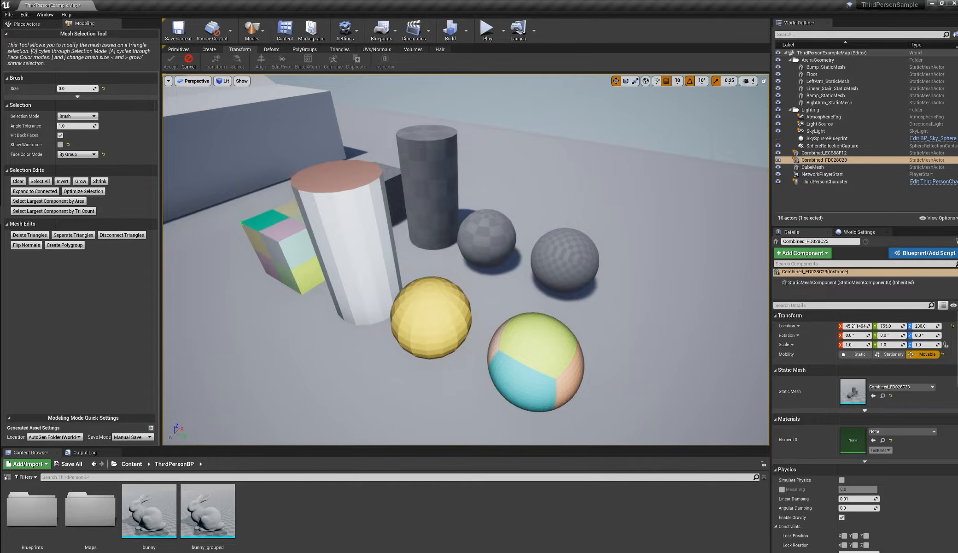
alt+drag(288, 192, 290, 217)
click(81, 117)
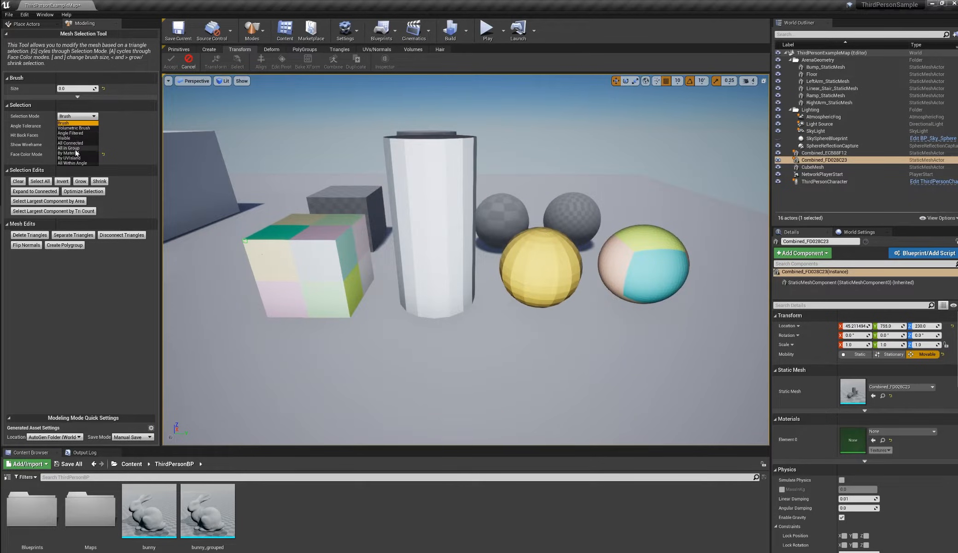
click(238, 85)
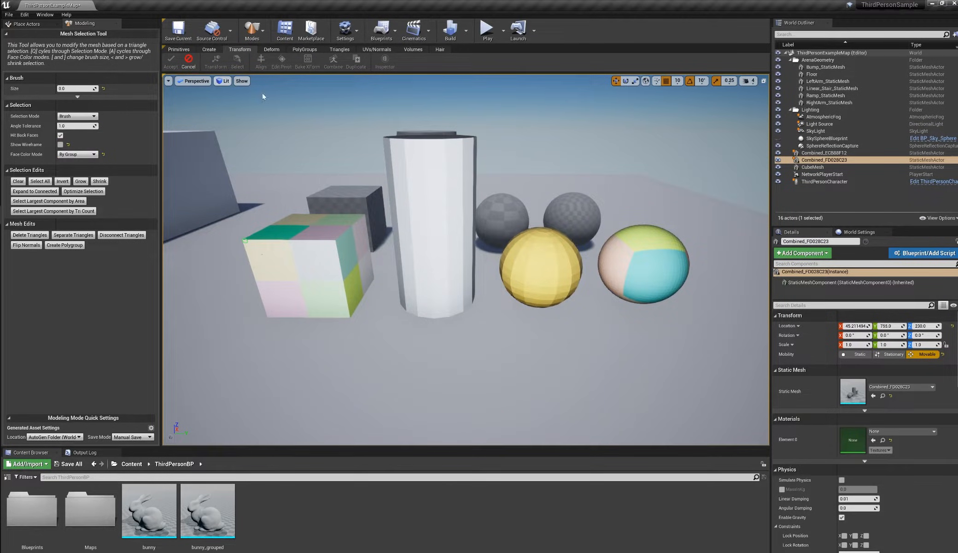
click(189, 62)
alt+drag(341, 141, 277, 115)
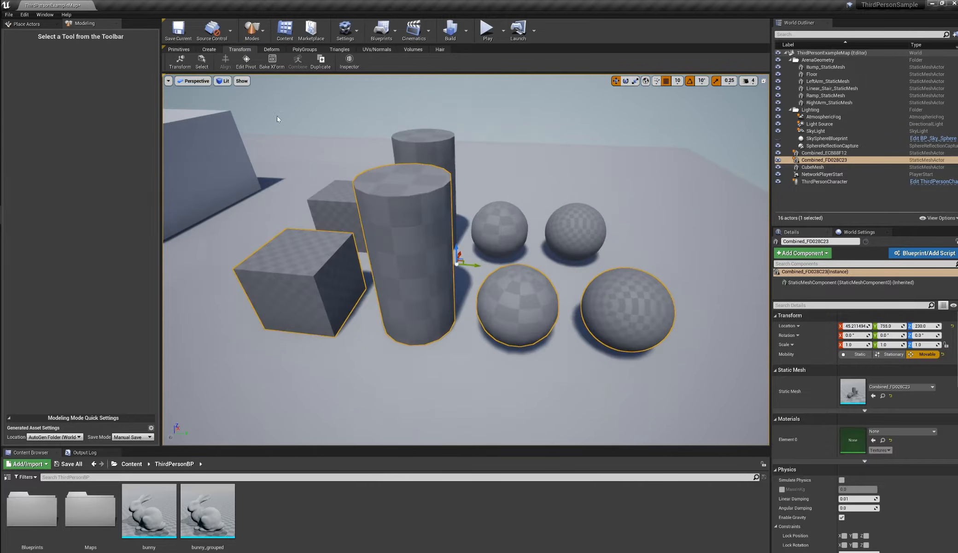
Step: Set the cylinder primitive's PolyGroup mode to Per Quad and delete the front combined mesh
click(179, 49)
click(196, 63)
click(77, 88)
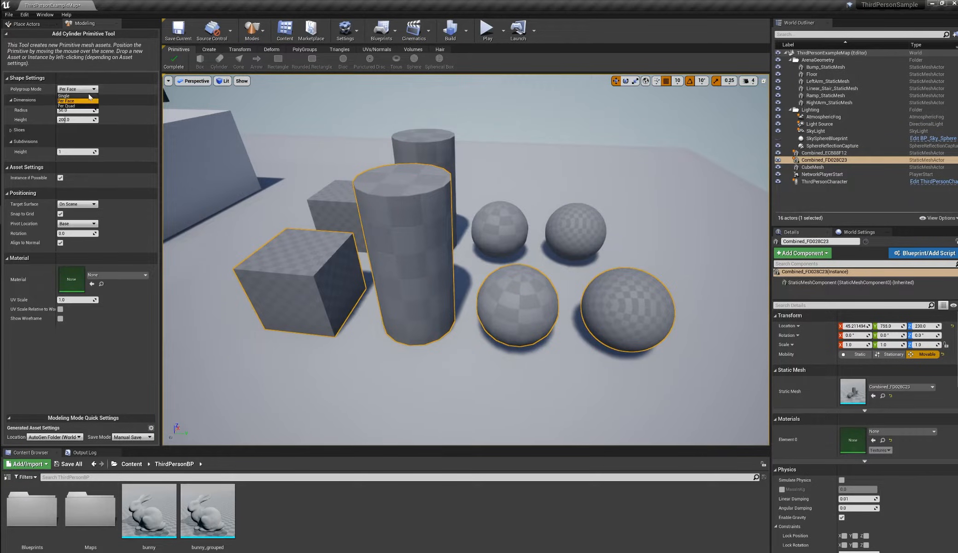
click(69, 106)
key(Escape)
key(Delete)
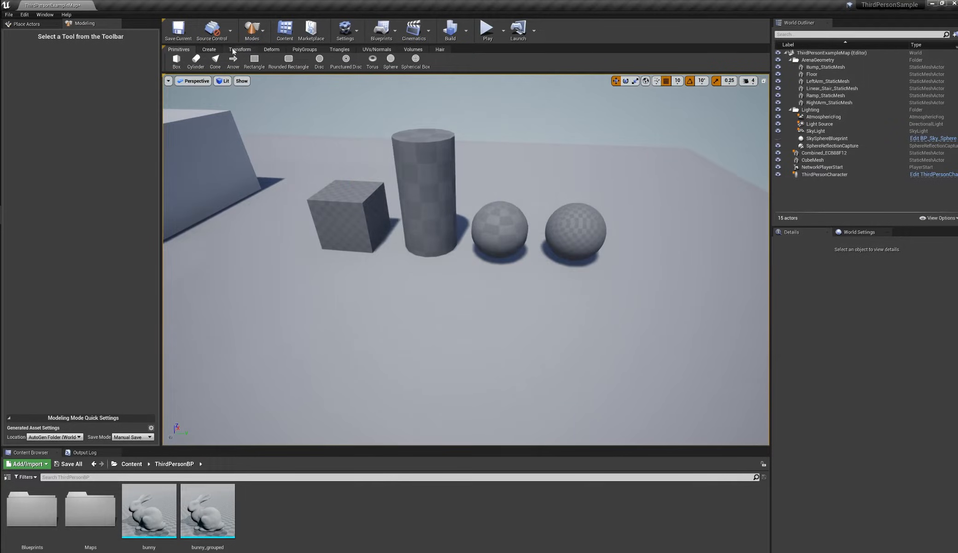
Step: Add a Per Quad box with subdivisions of 2 in front of the remaining combined mesh
click(209, 50)
click(178, 50)
click(178, 61)
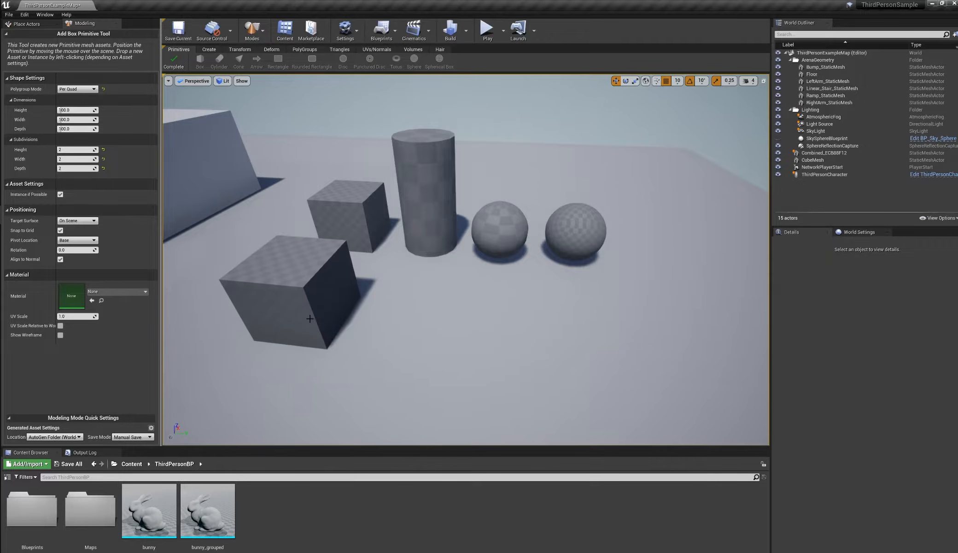
click(308, 318)
key(Escape)
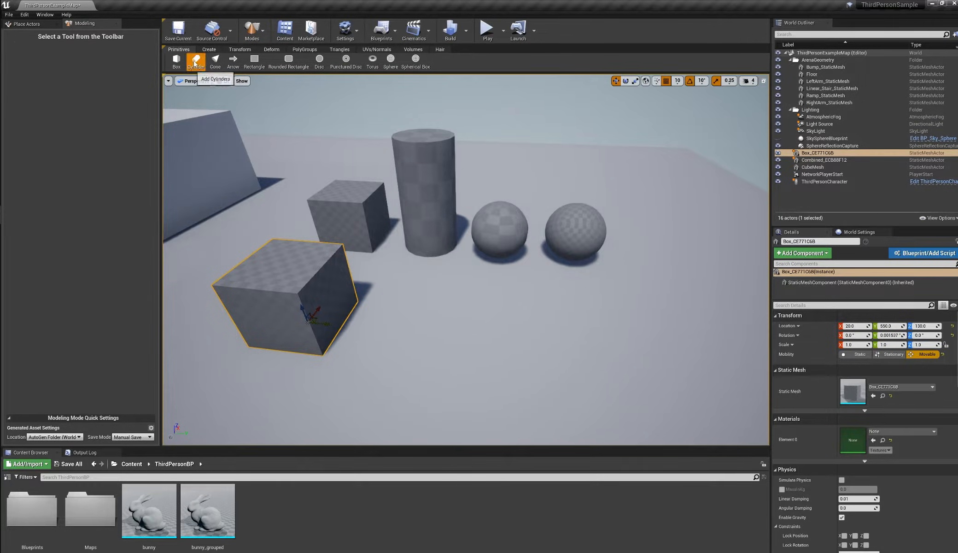
Step: Add a Per Quad cylinder with radius 50 and height 200 beside the front box
click(194, 62)
click(405, 352)
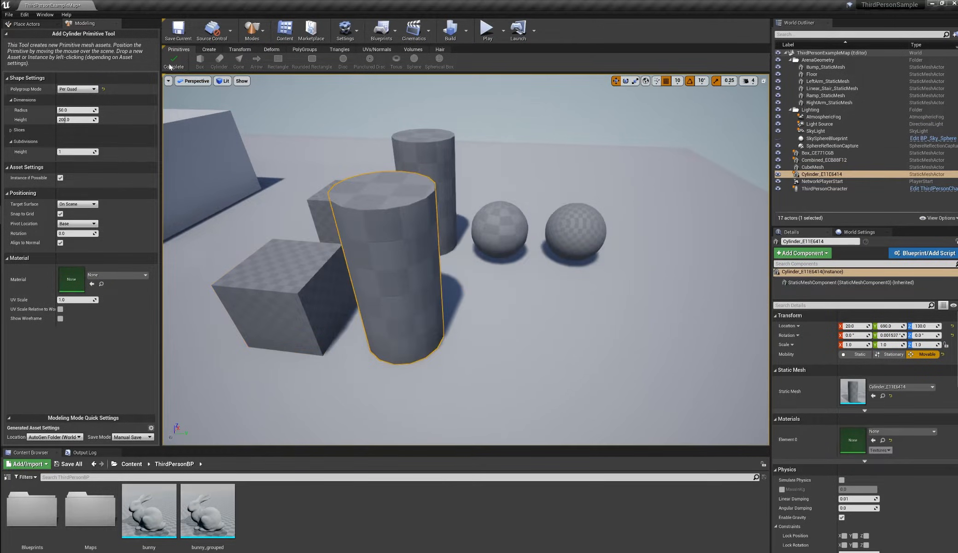
click(169, 69)
Step: Add a sphere with radius 50 and Per Quad PolyGroup mode beside the front cylinder
click(390, 67)
click(88, 90)
click(78, 106)
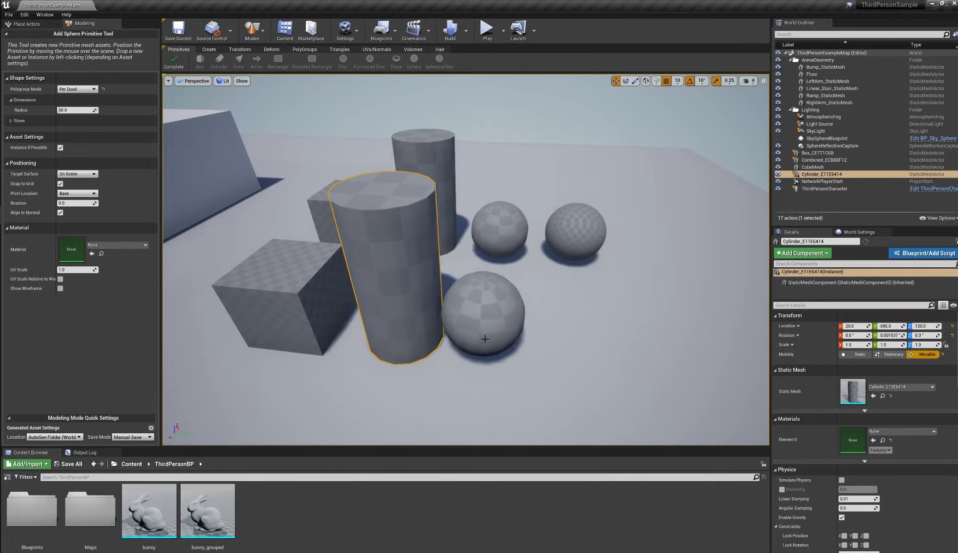
click(509, 355)
click(174, 62)
Step: Add a spherical box with radius 50 and Per Quad PolyGroup mode beside the front sphere
click(415, 62)
click(75, 89)
click(78, 106)
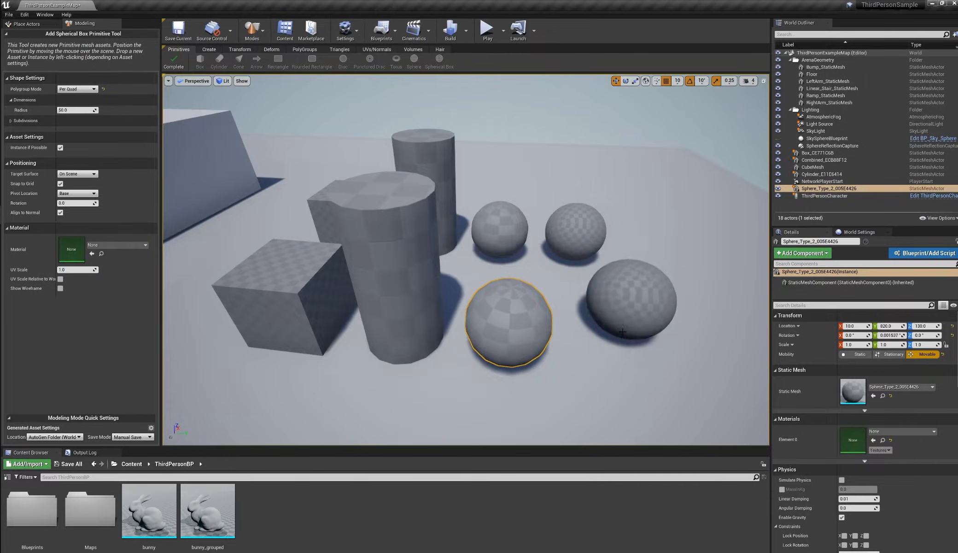
click(407, 258)
click(174, 62)
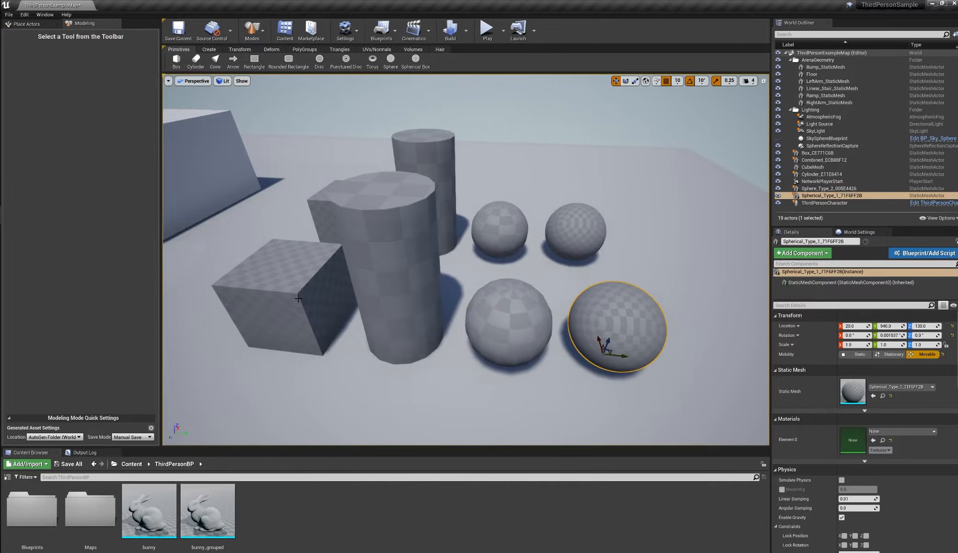
Step: Combine the four front Per Quad primitives into one new mesh asset
click(298, 298)
shift+click(403, 307)
shift+click(503, 317)
shift+click(604, 329)
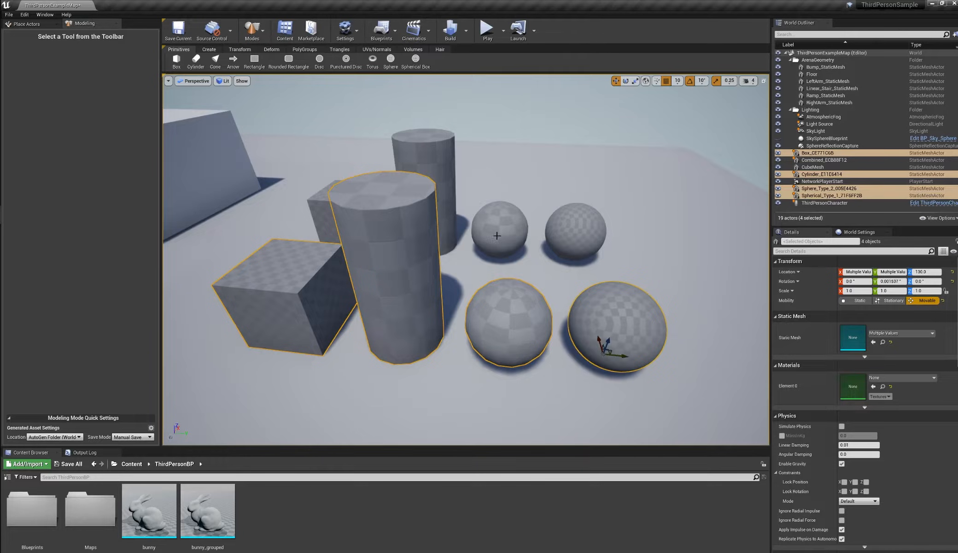
click(240, 49)
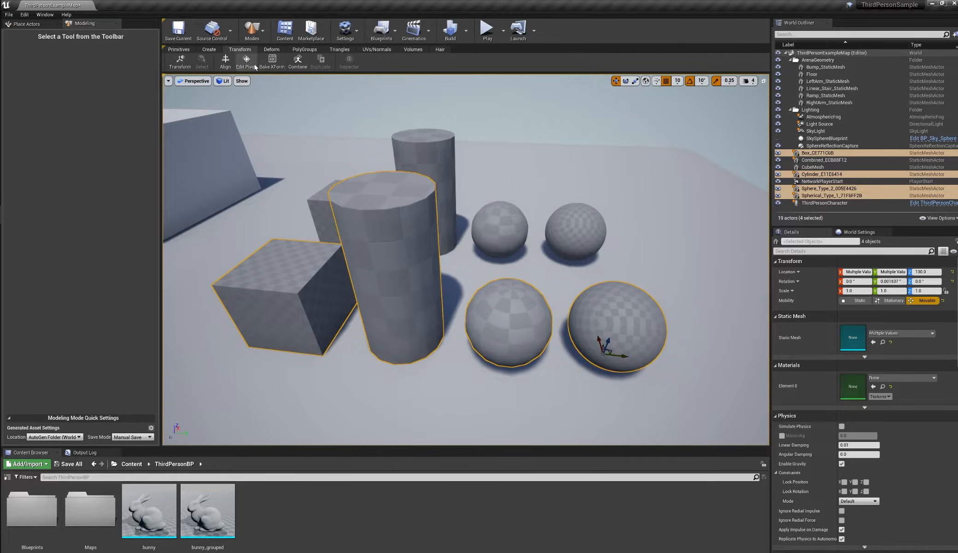
click(298, 61)
click(221, 75)
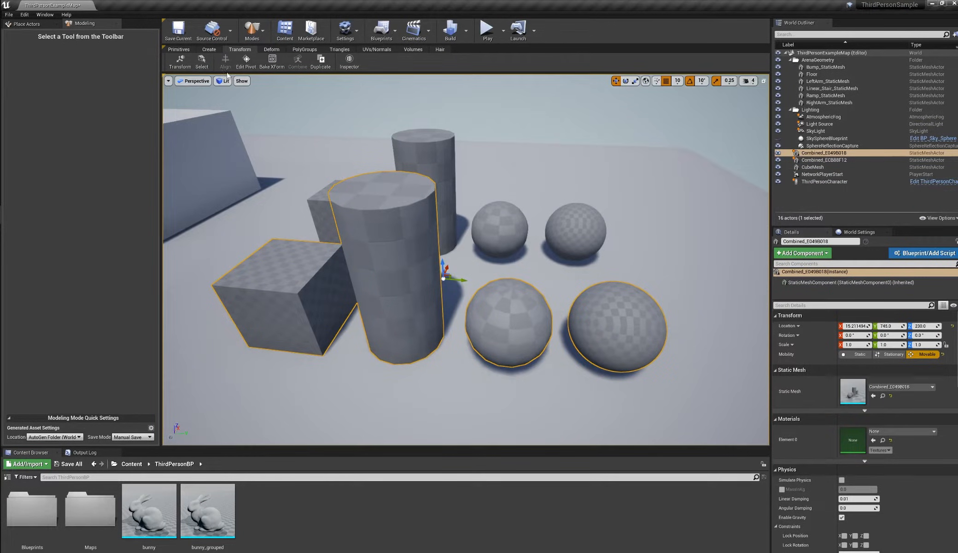
Step: Examine the Per Quad PolyGroup colours on the new combined mesh from several angles in mesh selection
click(201, 61)
alt+drag(414, 230, 378, 226)
alt+right_drag(378, 225, 433, 231)
alt+drag(475, 212, 465, 233)
alt+right_drag(464, 232, 421, 248)
alt+drag(421, 248, 434, 226)
alt+drag(363, 166, 382, 289)
alt+right_drag(382, 289, 379, 245)
alt+middle_drag(376, 231, 442, 253)
alt+right_drag(443, 253, 418, 231)
alt+drag(419, 231, 452, 224)
alt+right_drag(451, 225, 475, 240)
alt+drag(474, 240, 474, 281)
mouse_move(432, 235)
alt+mouse_down()
mouse_move(412, 191)
mouse_move(401, 196)
mouse_move(409, 207)
mouse_move(393, 233)
mouse_move(381, 175)
alt+mouse_up()
Step: Switch the viewport to Brush Wireframe and compare the combined mesh's PolyGroups with its triangle edges
key(alt+2)
key(alt+4)
alt+right_drag(372, 251, 389, 259)
key(alt+2)
mouse_move(372, 251)
alt+mouse_down()
mouse_move(379, 295)
mouse_move(407, 253)
alt+mouse_up()
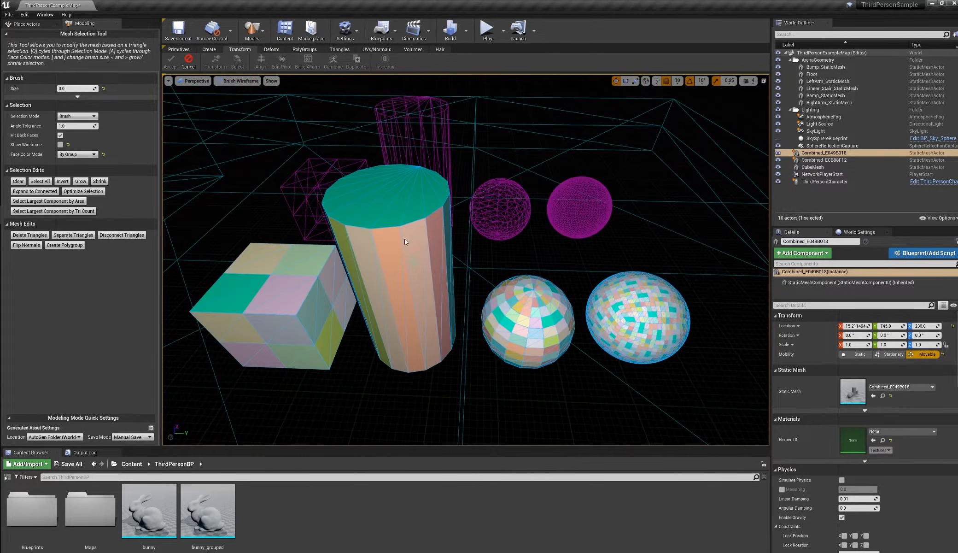
Step: Compare the triangle layouts of the two combined meshes in wireframe after checking the front mesh's PolyGroup colours in lit shading
key(alt+4)
mouse_move(416, 304)
alt+mouse_down()
mouse_move(398, 231)
mouse_move(316, 217)
alt+mouse_up()
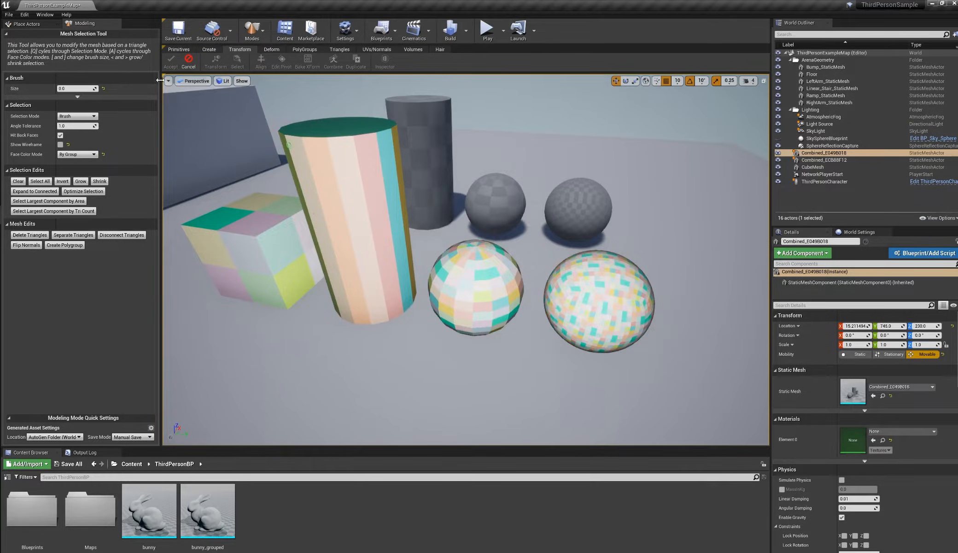
alt+drag(398, 187, 236, 91)
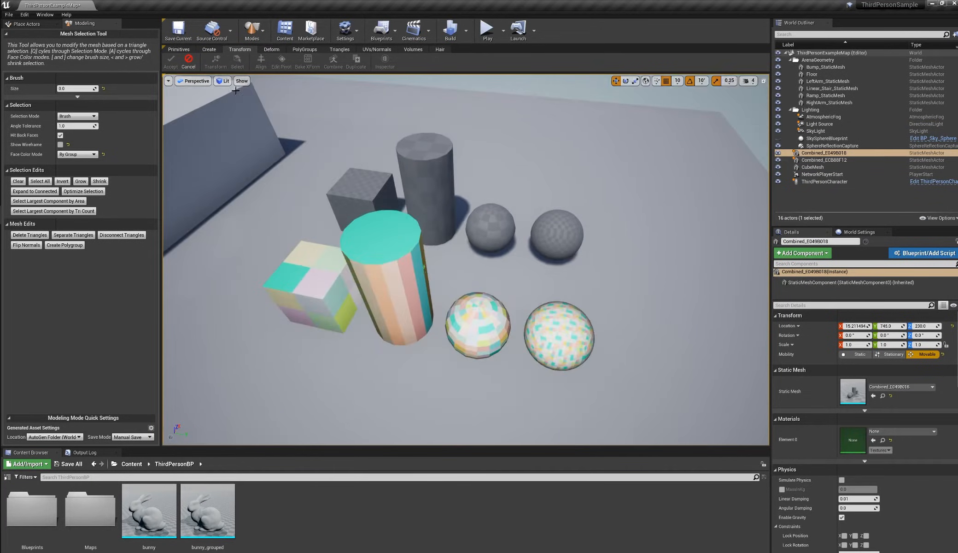
click(189, 61)
ctrl+click(452, 196)
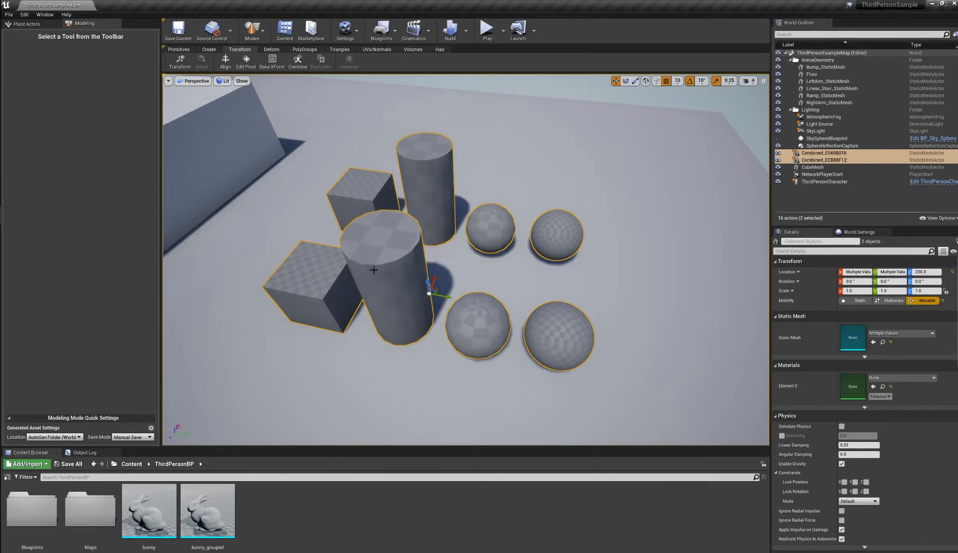
key(alt+2)
mouse_move(305, 221)
alt+mouse_down()
mouse_move(326, 215)
mouse_move(309, 215)
mouse_move(389, 271)
alt+mouse_up()
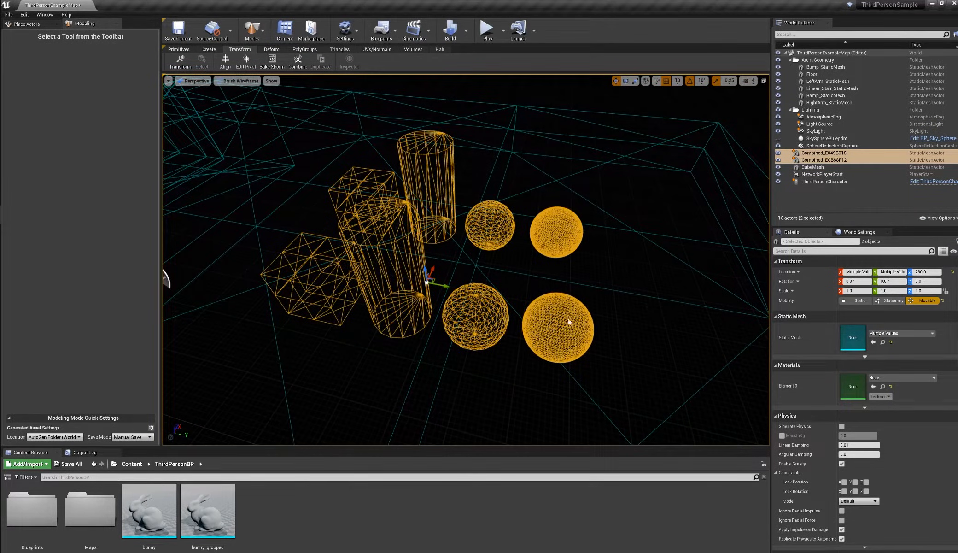
Step: Review the front combined mesh's PolyGroup colours in lit shading with the mesh selection tool
key(alt+4)
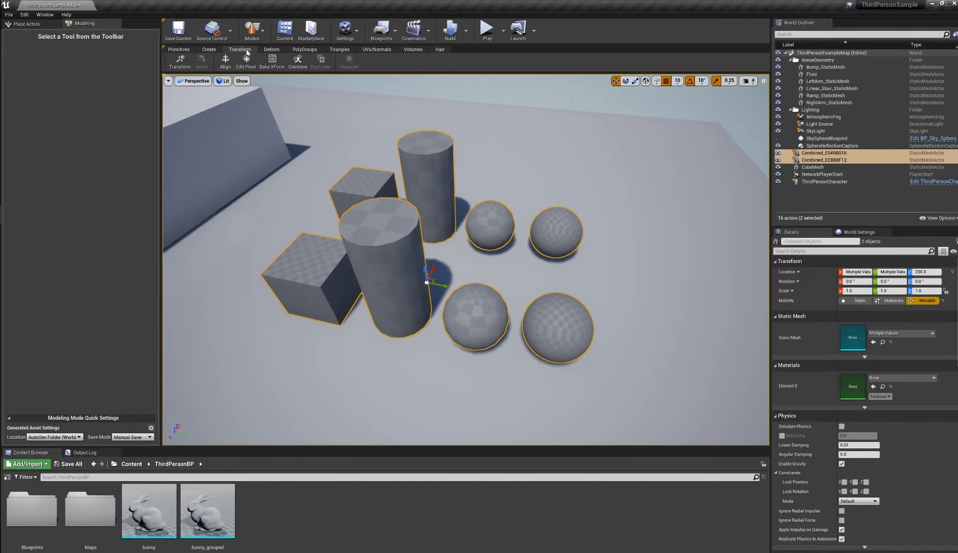
click(327, 279)
click(202, 61)
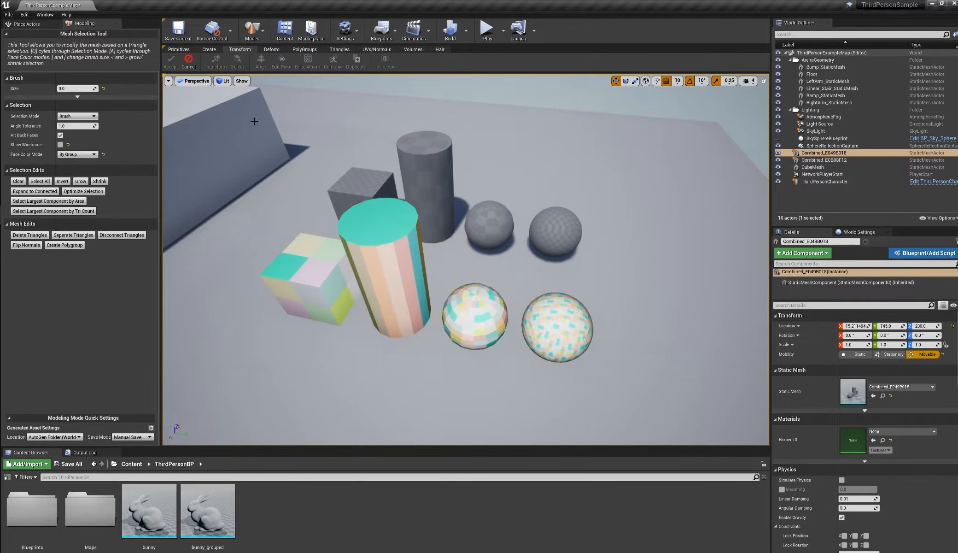
right_drag(322, 274, 309, 281)
key(w)
click(188, 60)
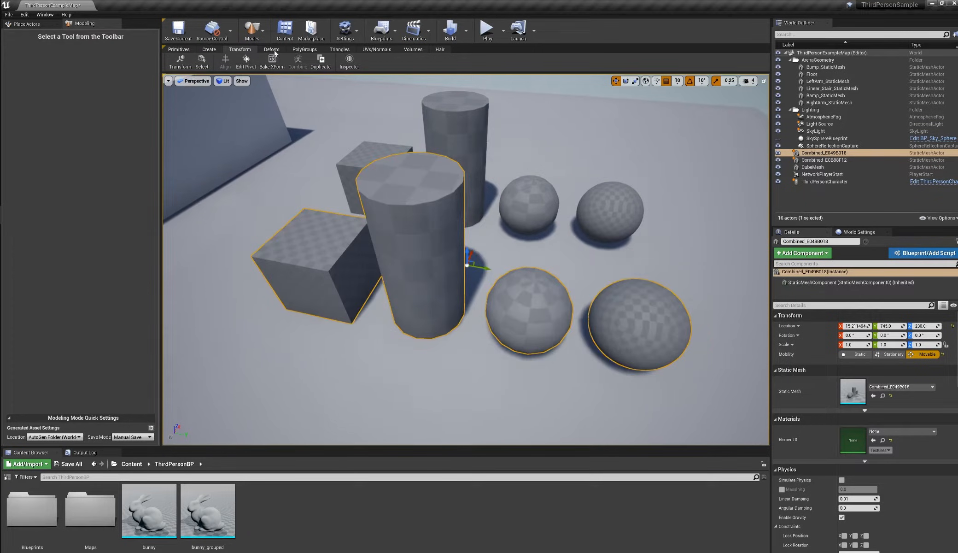
Step: Inspect the Per Quad PolyGroup boundaries of the front combined mesh in PolyEdit, then leave the tool without changes
click(253, 63)
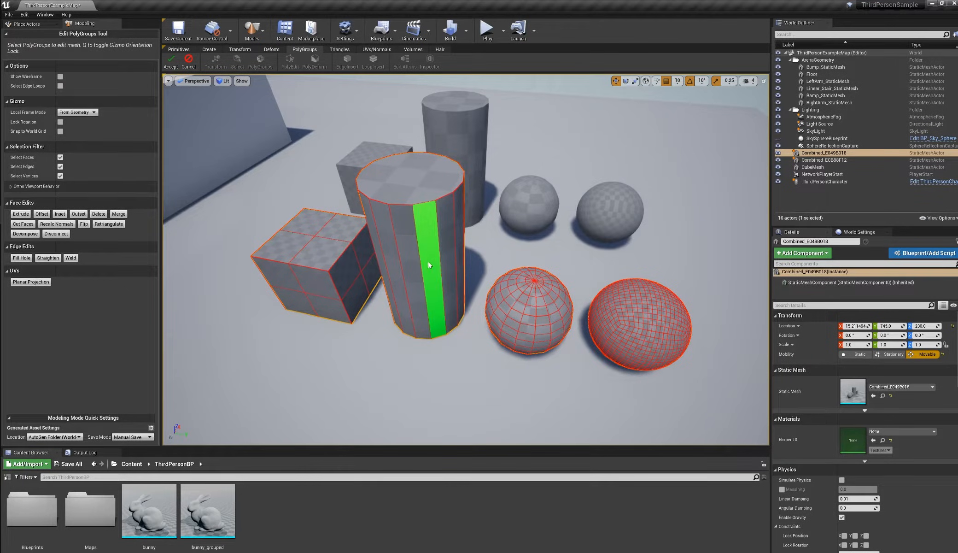
click(194, 66)
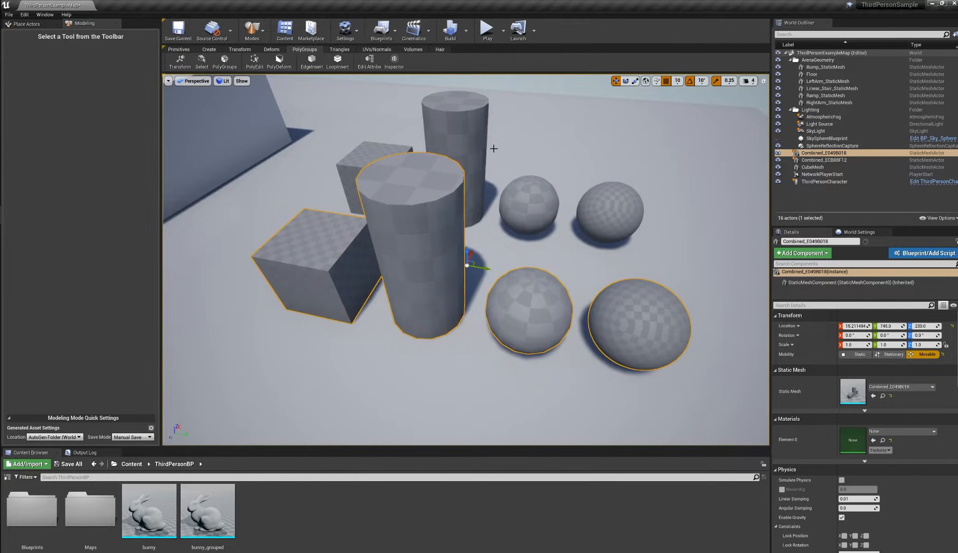
click(454, 141)
key(f)
click(360, 365)
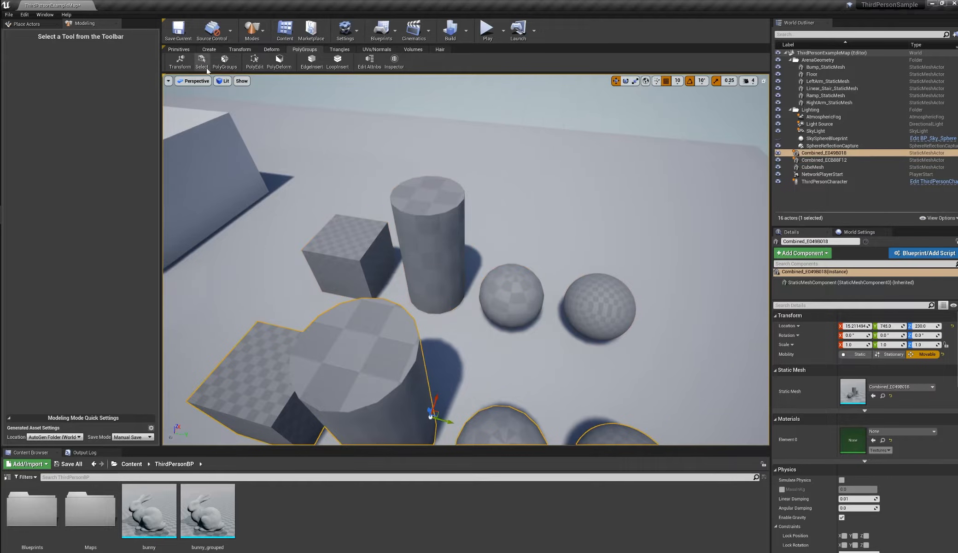
click(255, 60)
alt+middle_drag(541, 292, 502, 184)
alt+drag(541, 292, 511, 297)
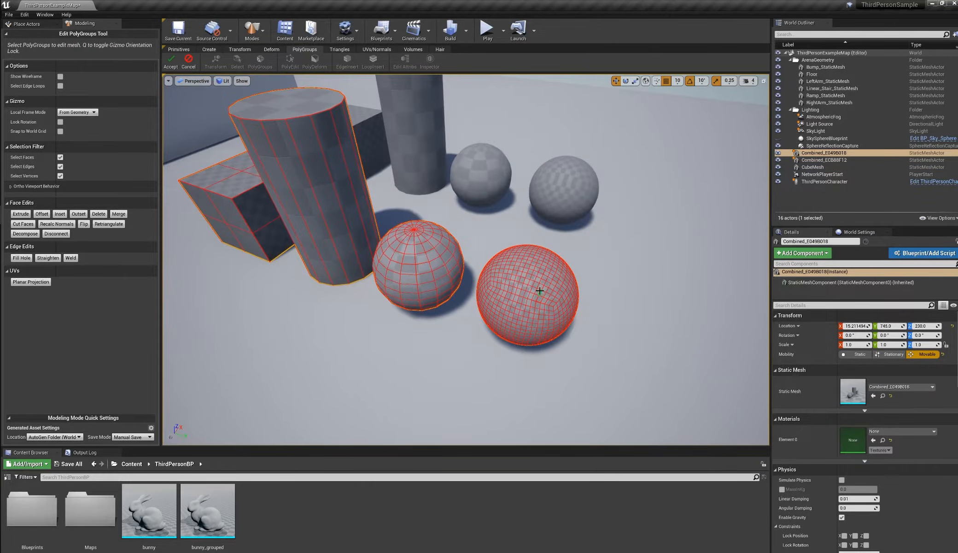
click(196, 65)
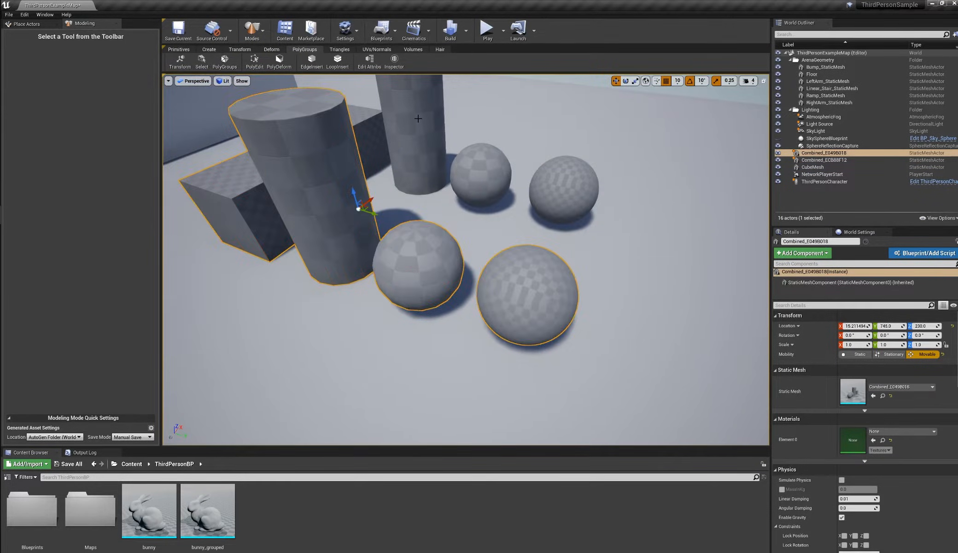
Step: Open the rear Per Face combined mesh in PolyEdit to show its PolyGroup boundaries
click(431, 148)
key(f)
alt+middle_drag(460, 195, 440, 186)
scroll(439, 186, up, 3)
click(255, 59)
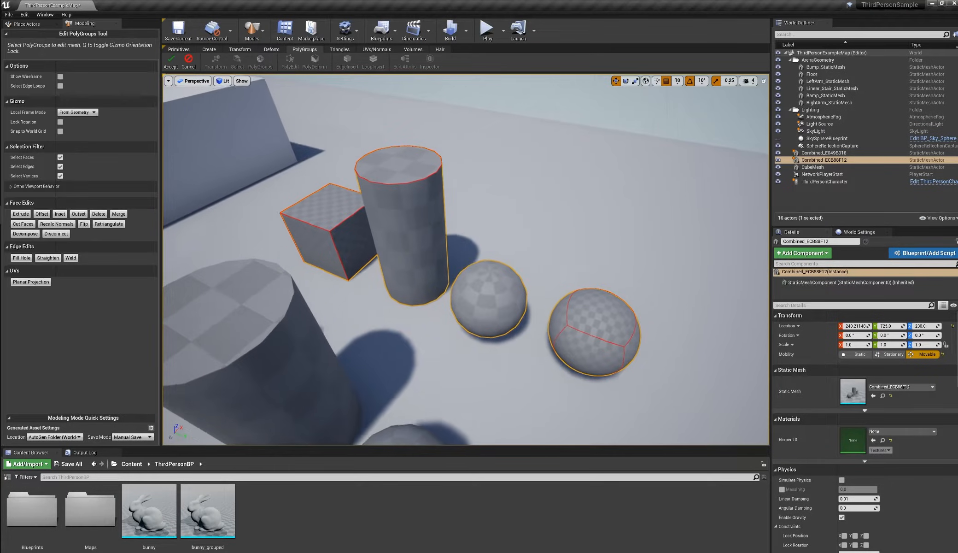
Step: Try stretching the rear spherical box by selecting its top PolyGroup and moving it upward
click(612, 321)
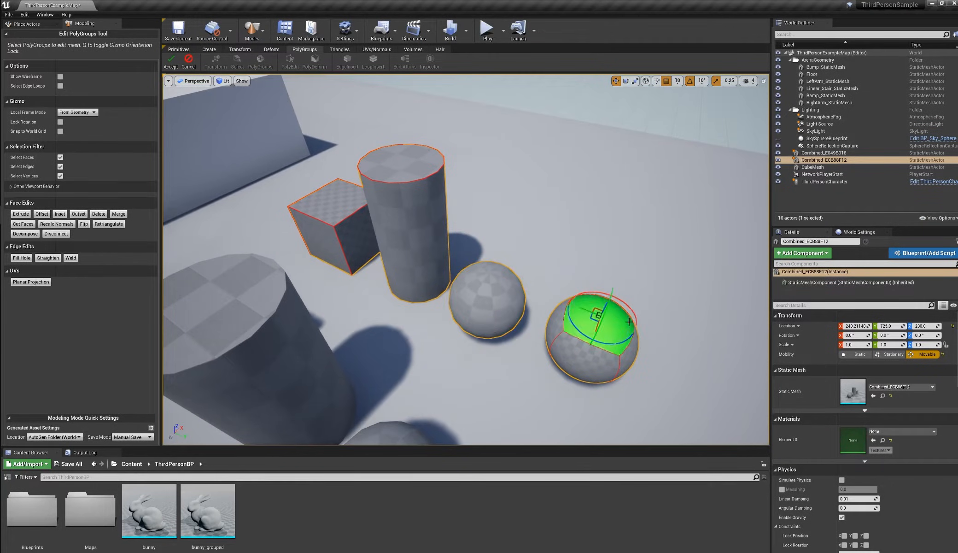
alt+drag(633, 323, 625, 331)
drag(567, 314, 572, 277)
alt+drag(498, 287, 563, 246)
drag(586, 186, 584, 219)
alt+drag(551, 272, 553, 288)
alt+right_drag(553, 288, 571, 288)
alt+drag(571, 288, 553, 281)
mouse_move(553, 281)
alt+right_down()
mouse_move(585, 276)
mouse_move(552, 272)
alt+right_up()
drag(520, 203, 520, 165)
Step: Compare the stretched spherical box's PolyGroup borders with its triangles in wireframe and lit shading, then discard the edit
key(alt+1)
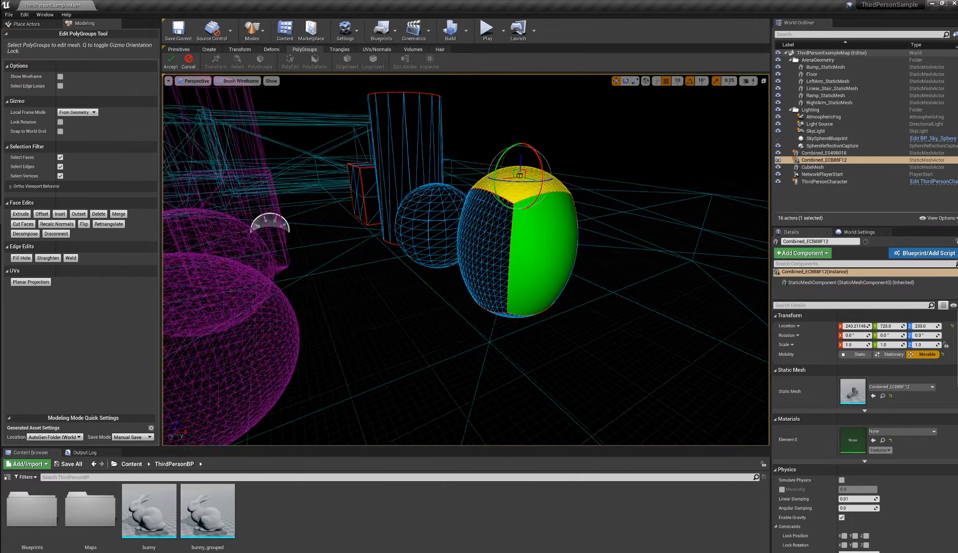
key(alt+4)
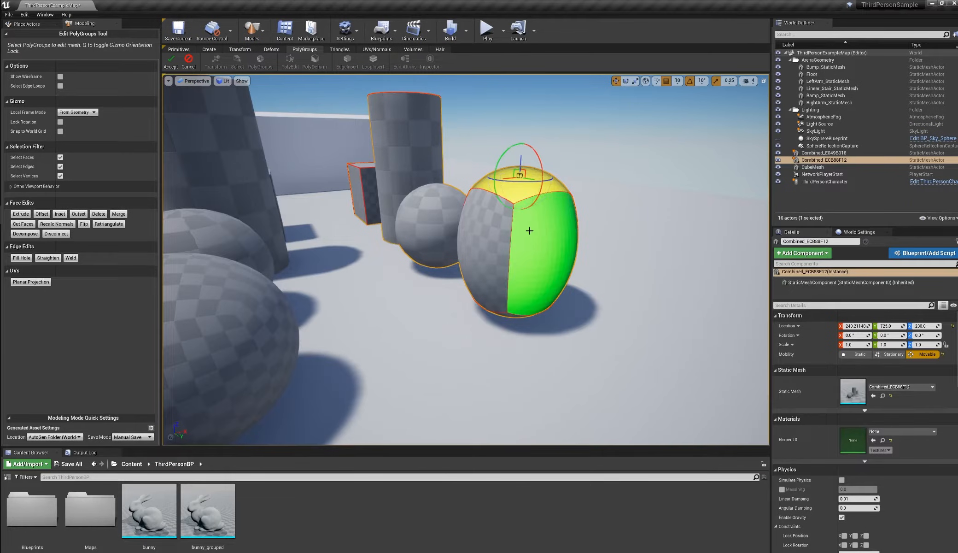
key(alt+1)
mouse_move(520, 161)
mouse_down()
mouse_move(520, 145)
mouse_move(520, 183)
mouse_move(521, 156)
mouse_up()
alt+drag(539, 230, 562, 258)
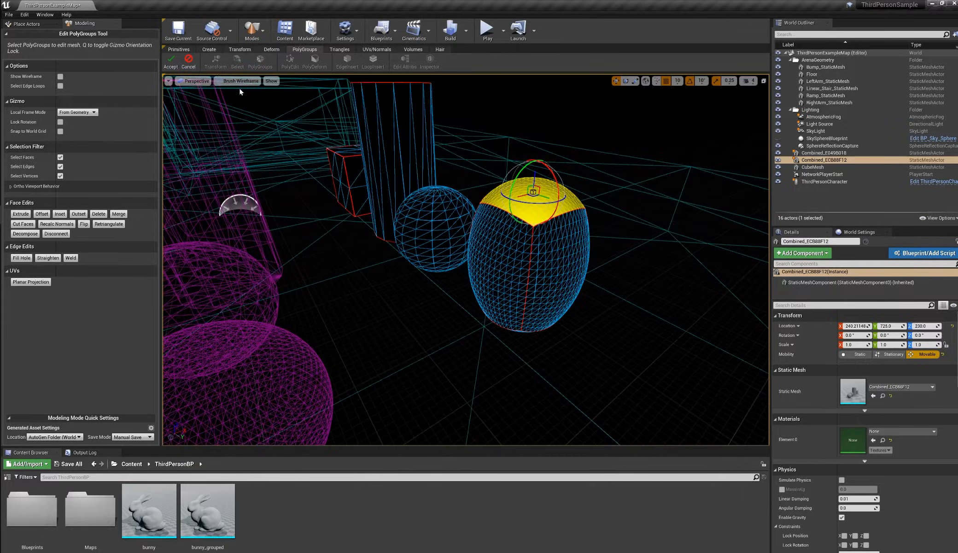
click(192, 64)
Step: Frame the front Per Quad combined mesh in lit shading and open it in PolyEdit
key(alt+4)
mouse_move(404, 248)
alt+mouse_down()
mouse_move(426, 240)
mouse_move(417, 254)
alt+mouse_up()
click(306, 331)
key(f)
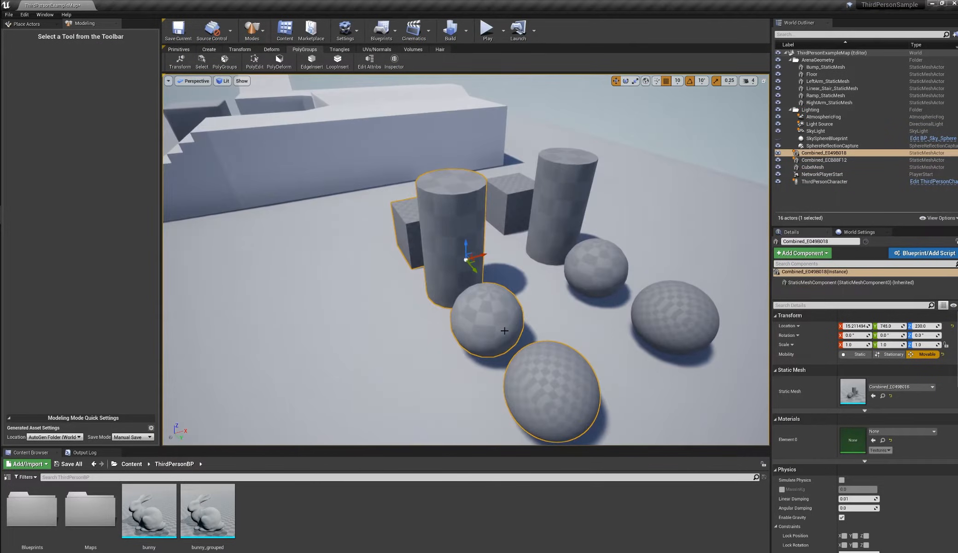
alt+drag(503, 331, 515, 325)
alt+middle_drag(515, 325, 465, 298)
alt+right_drag(509, 316, 555, 317)
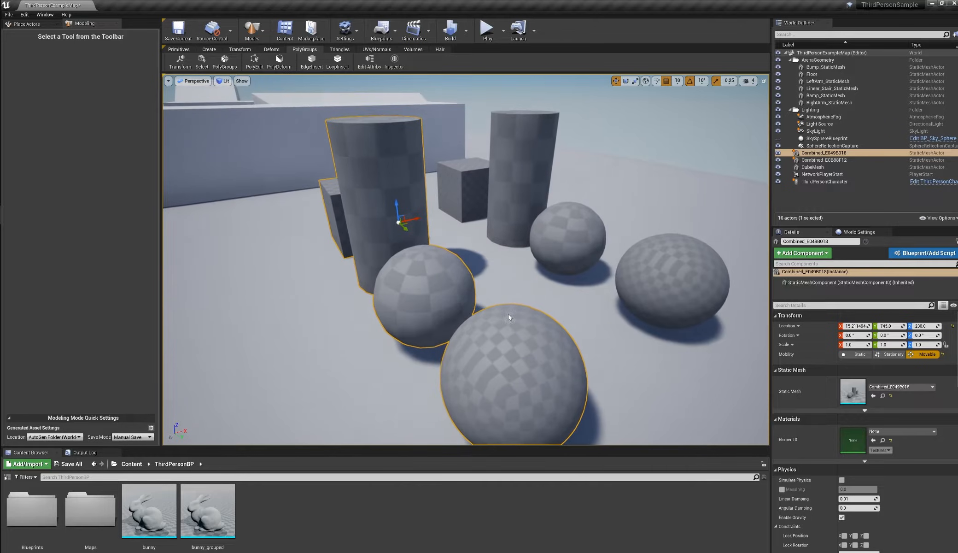
click(225, 63)
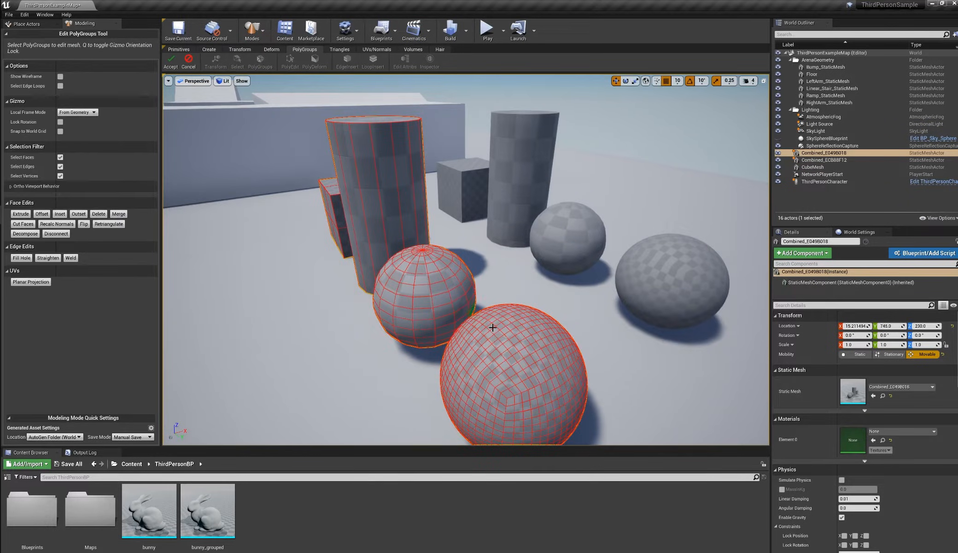
Step: Try pulling a single quad PolyGroup up from the top of the front spherical box, then discard the edit
alt+drag(539, 397, 534, 387)
alt+middle_drag(534, 388, 472, 400)
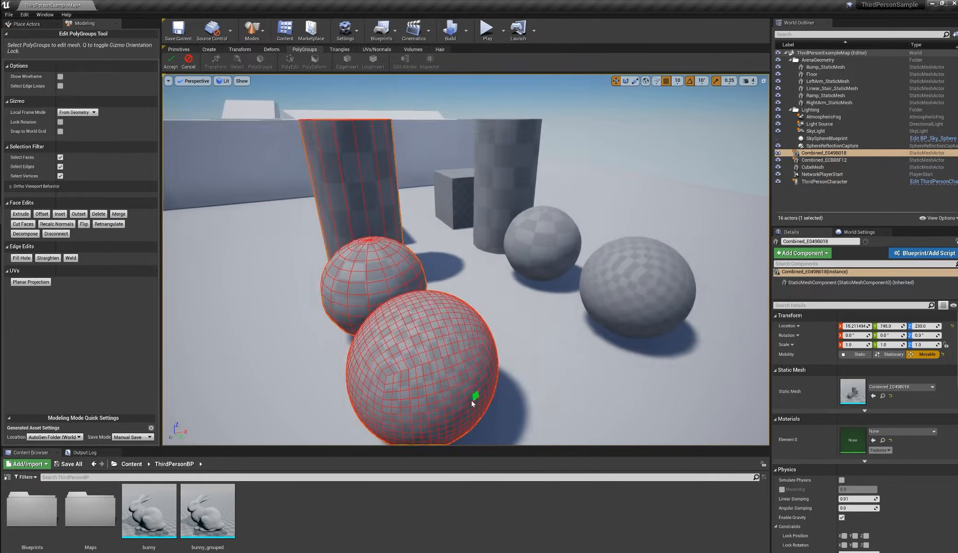
alt+right_drag(473, 400, 432, 392)
alt+drag(432, 392, 453, 291)
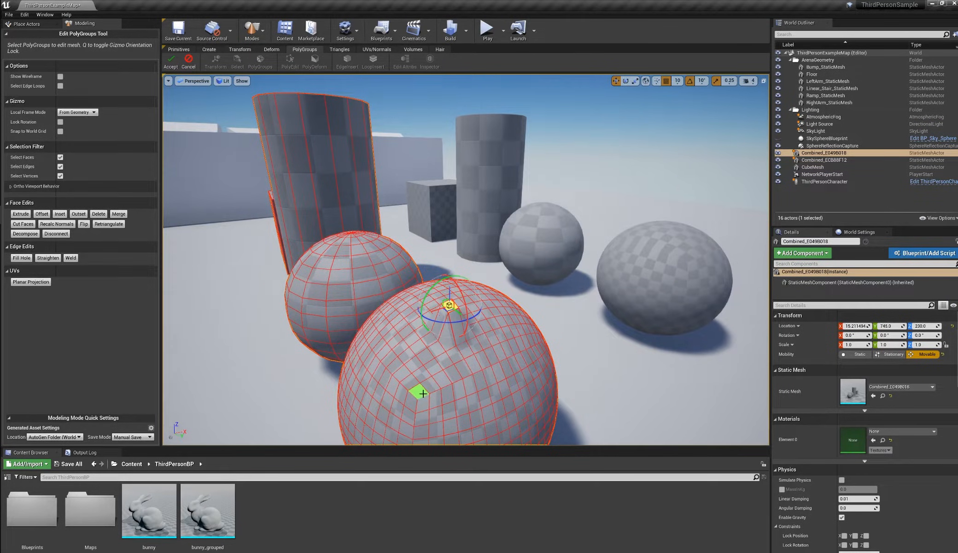
click(188, 62)
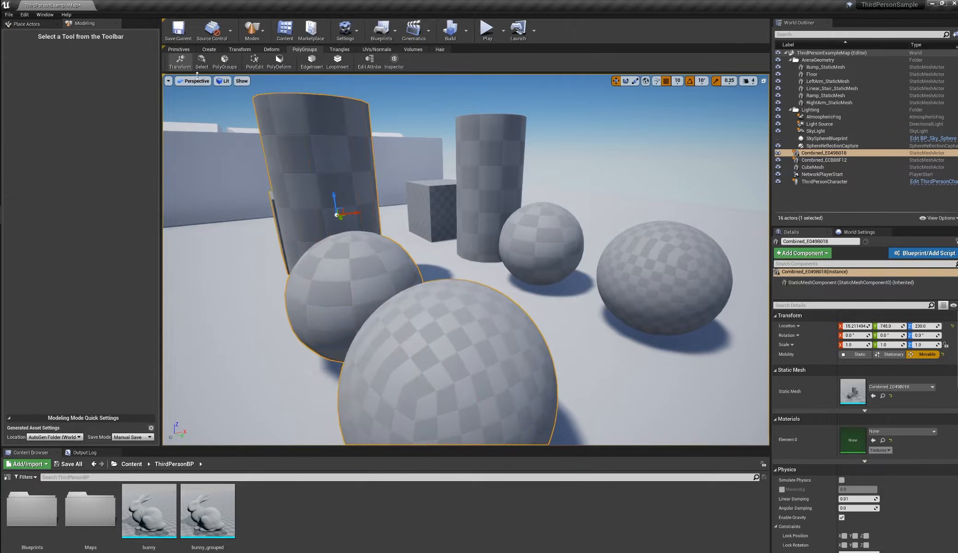
Step: Delete both combined meshes from the level
alt+right_drag(525, 288, 474, 276)
alt+drag(475, 276, 476, 302)
alt+drag(534, 279, 460, 273)
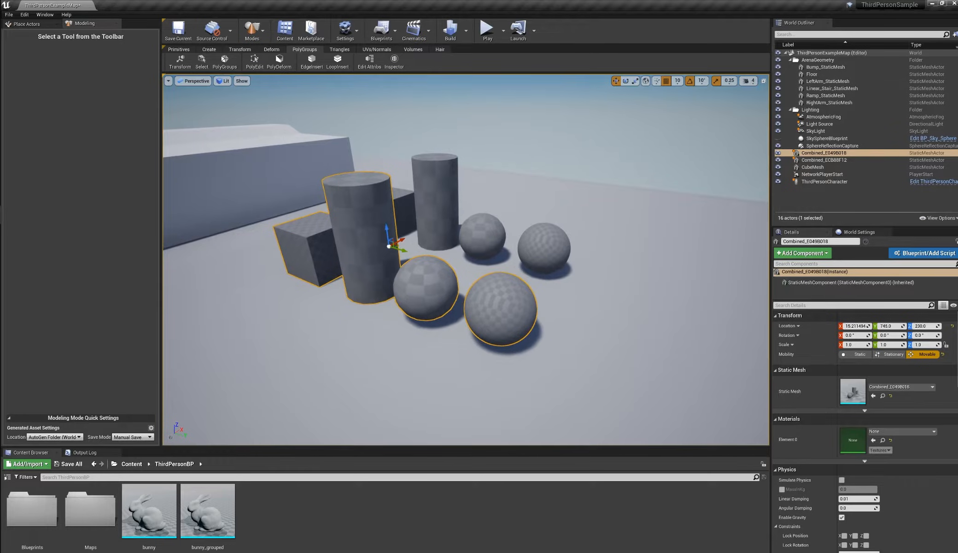
key(Delete)
click(436, 200)
key(Delete)
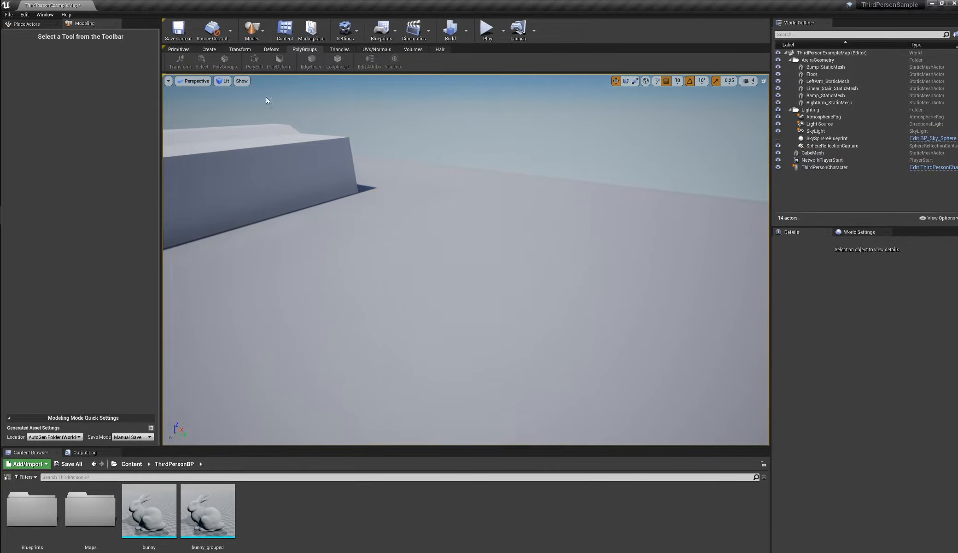
Step: Draw an irregular freehand polygon on the floor and extrude it upward into a solid mesh
click(210, 50)
click(225, 62)
mouse_move(526, 239)
alt+mouse_down()
mouse_move(496, 259)
mouse_move(431, 256)
alt+mouse_up()
ctrl+click(497, 273)
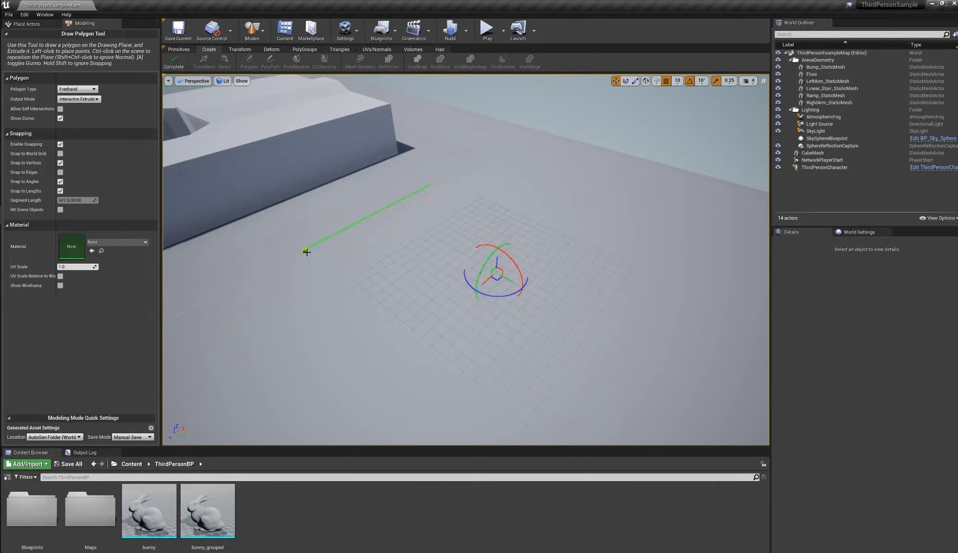
click(432, 190)
click(440, 306)
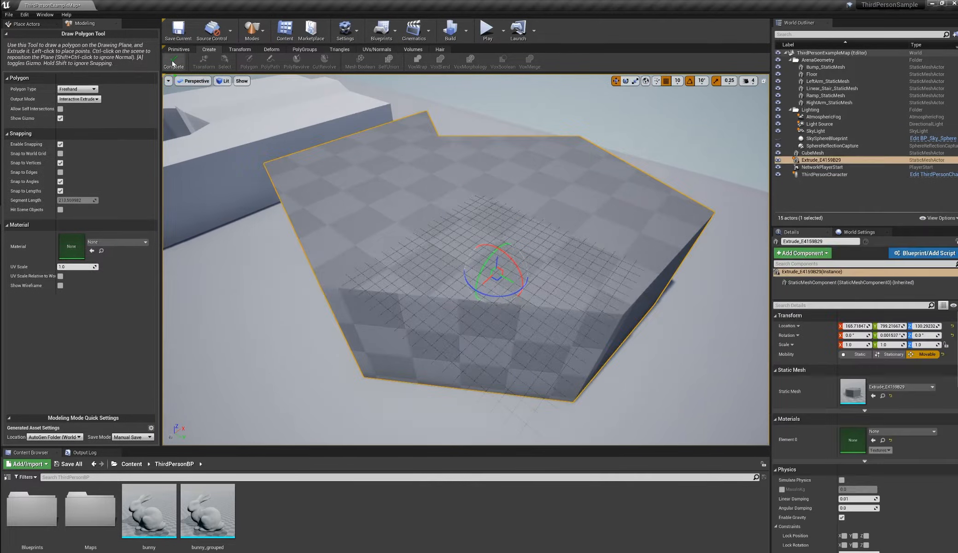
click(173, 63)
Step: Check the PolyGroup colours on the extruded polygon's top and side faces with the mesh selection tool
click(199, 62)
alt+drag(350, 185, 350, 156)
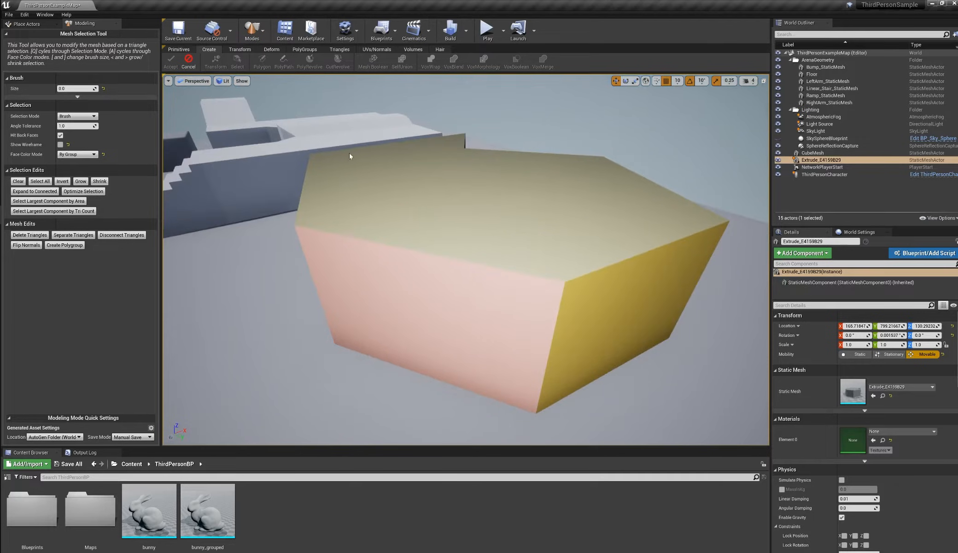
click(190, 62)
Step: Try lowering the extruded polygon's top PolyGroup in PolyEdit, then discard the edit
click(302, 50)
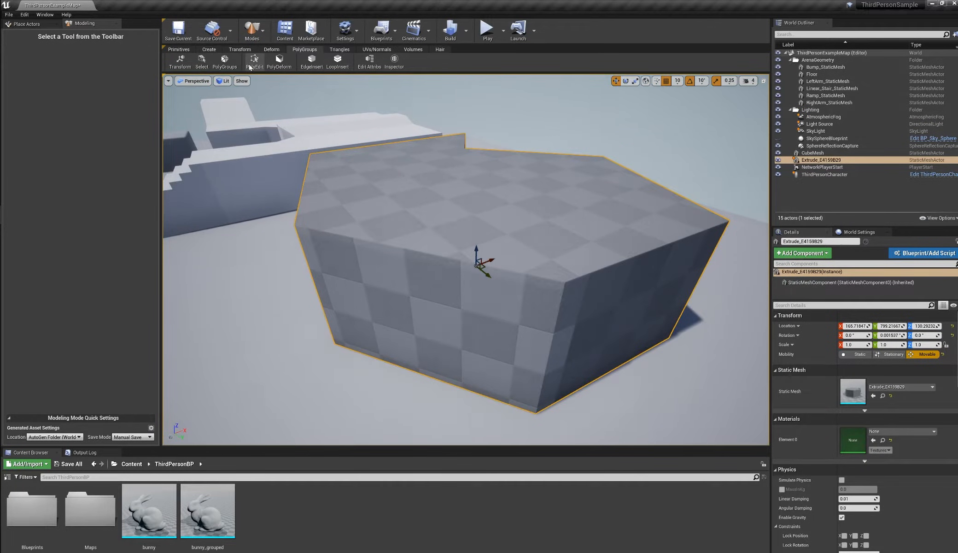
click(255, 62)
click(480, 208)
click(417, 324)
click(468, 169)
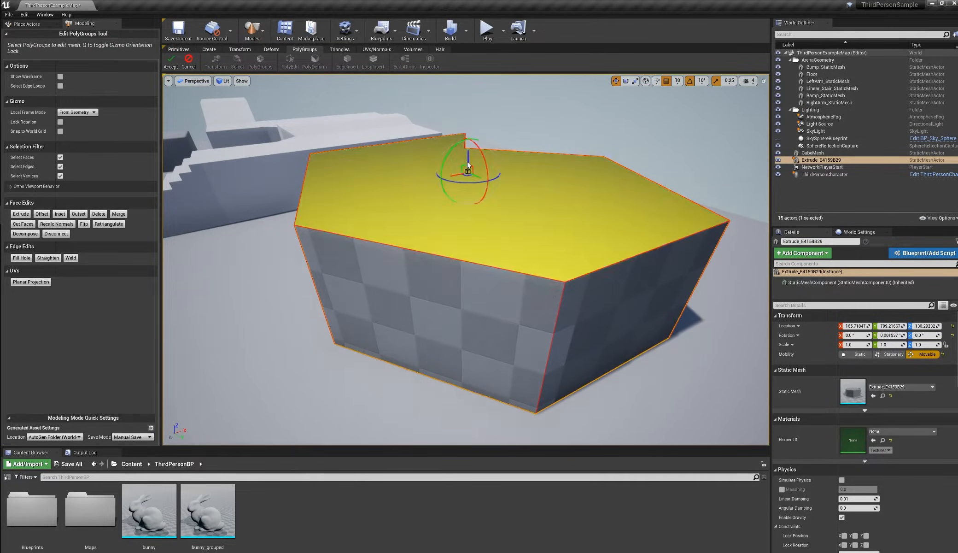
drag(468, 161, 502, 212)
alt+drag(396, 208, 345, 205)
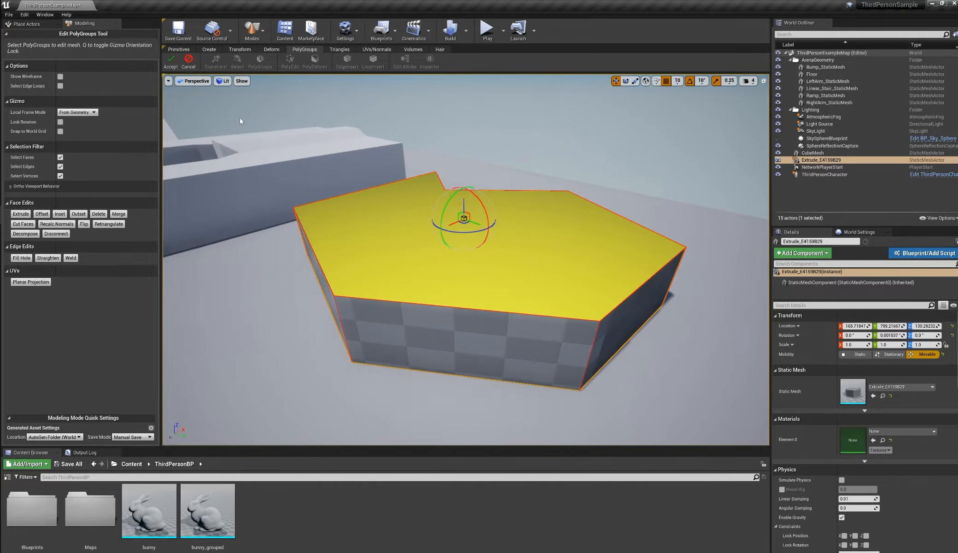
click(188, 62)
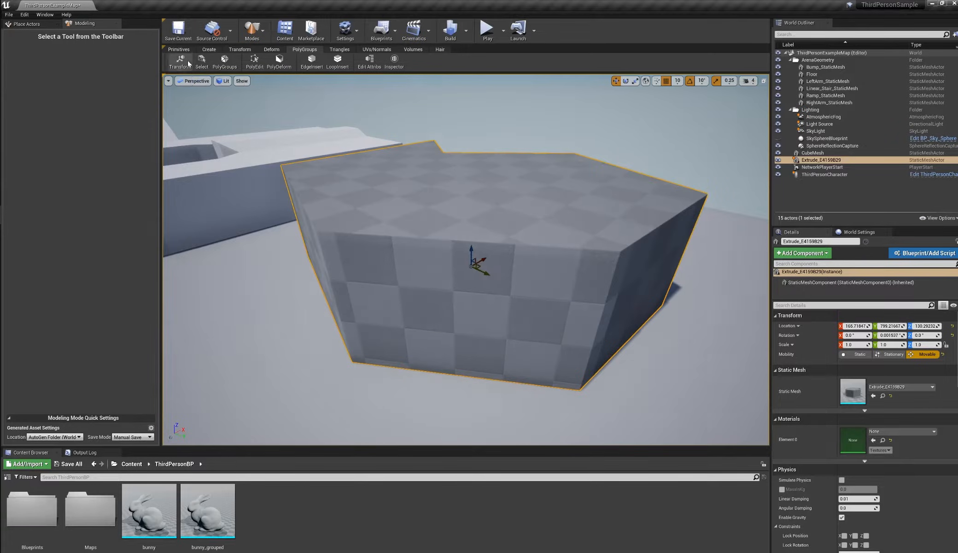
Step: Delete the extruded polygon mesh from the level
key(Escape)
click(477, 259)
key(Delete)
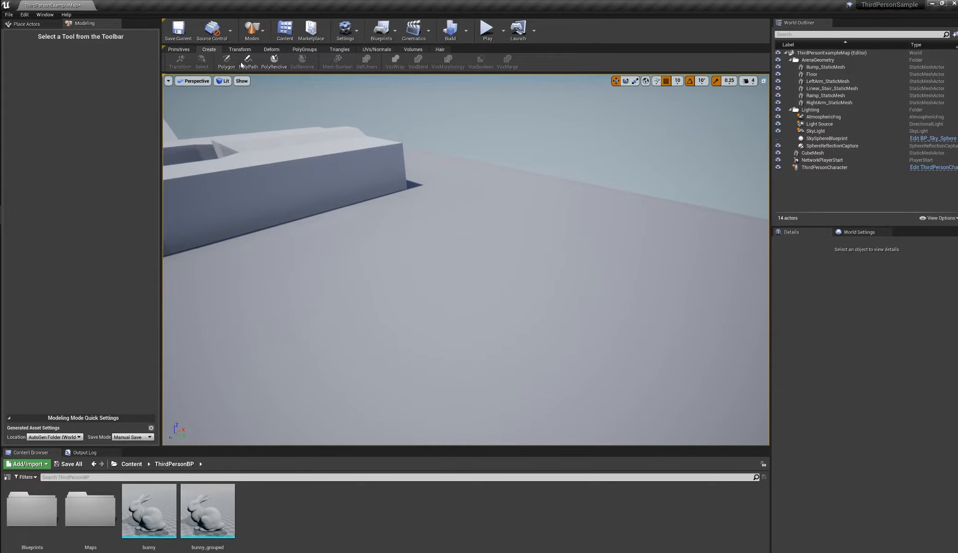
Step: Place a default-size box with 2 subdivisions per side on the floor, using the Per Face PolyGroup mode
click(184, 50)
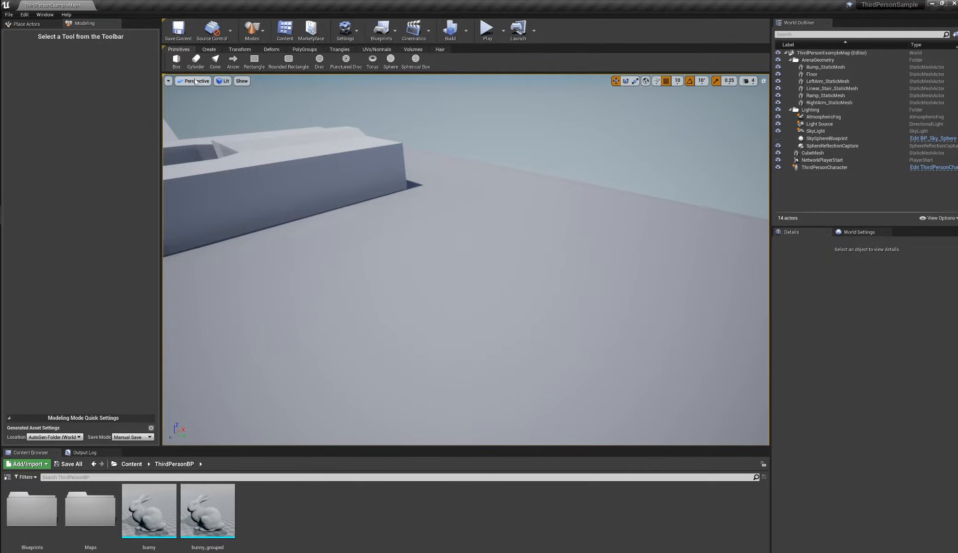
click(177, 62)
click(77, 89)
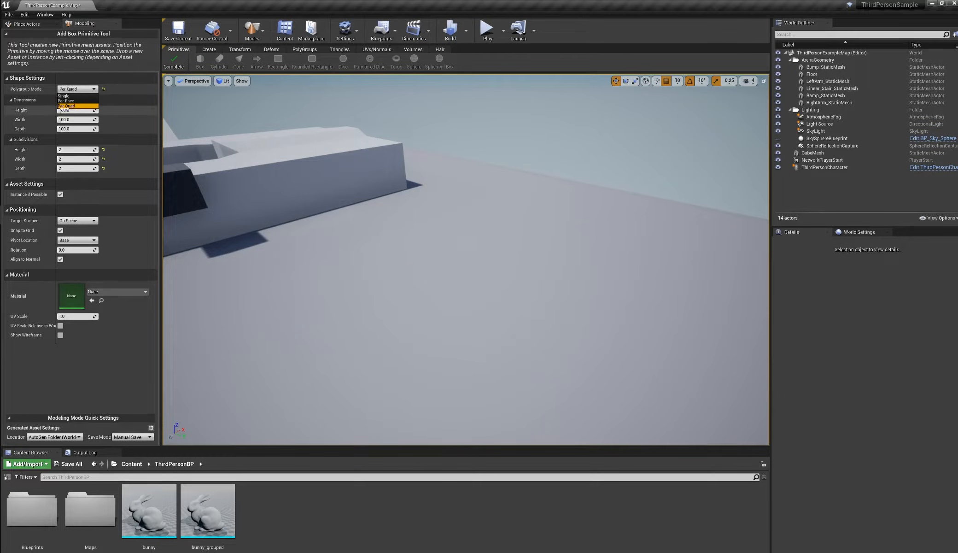
click(67, 101)
click(342, 258)
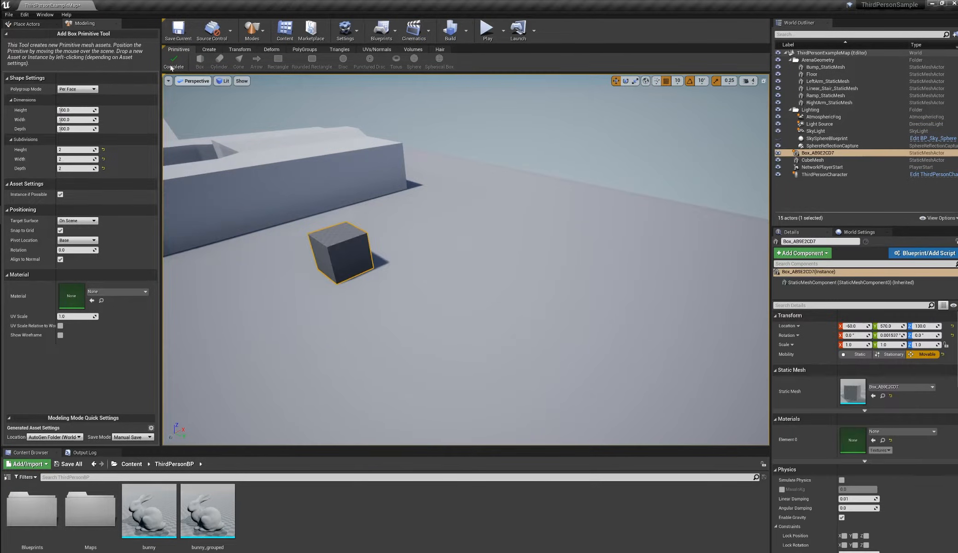
click(172, 63)
Step: Place a spherical box with Per Face PolyGroups so that it overlaps the box's upper corner
click(439, 59)
click(77, 89)
click(67, 101)
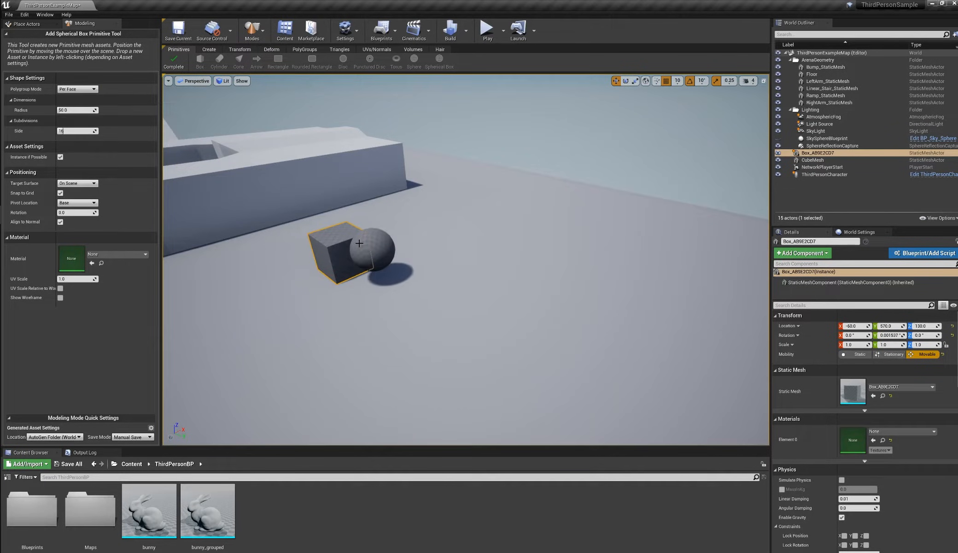
click(371, 263)
click(174, 62)
Step: Subtract the sphere from the box with Mesh Boolean and accept the result
key(f)
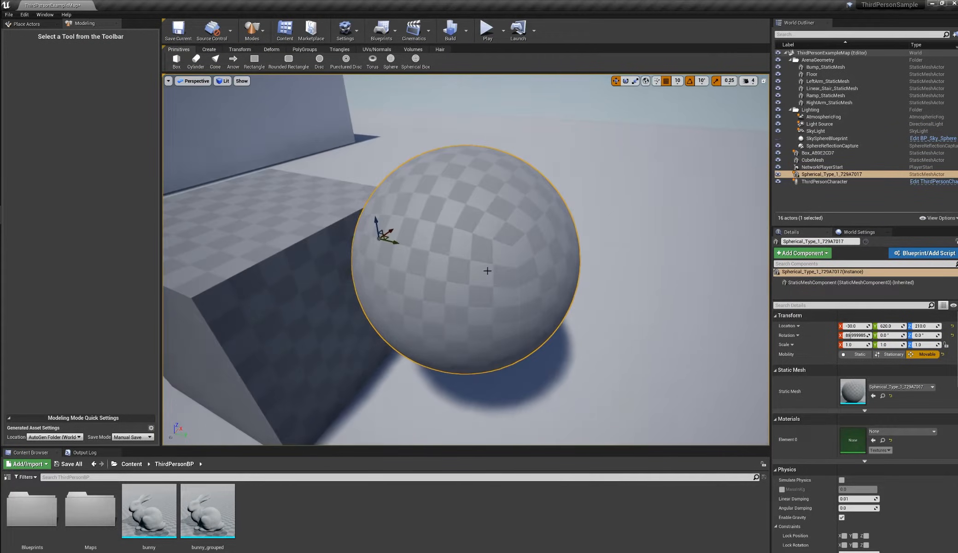
scroll(459, 262, down, 5)
drag(449, 256, 408, 242)
ctrl+click(416, 230)
scroll(396, 223, up, 3)
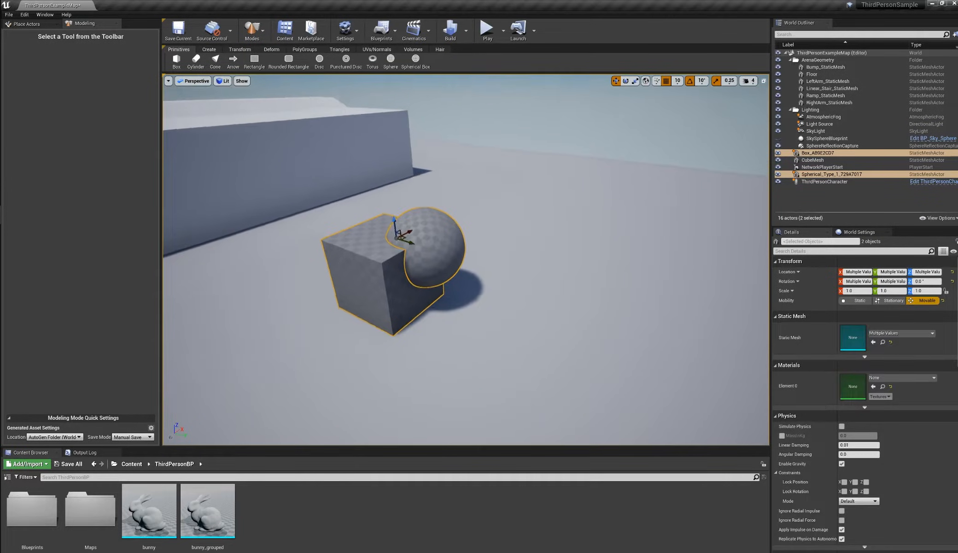
click(209, 50)
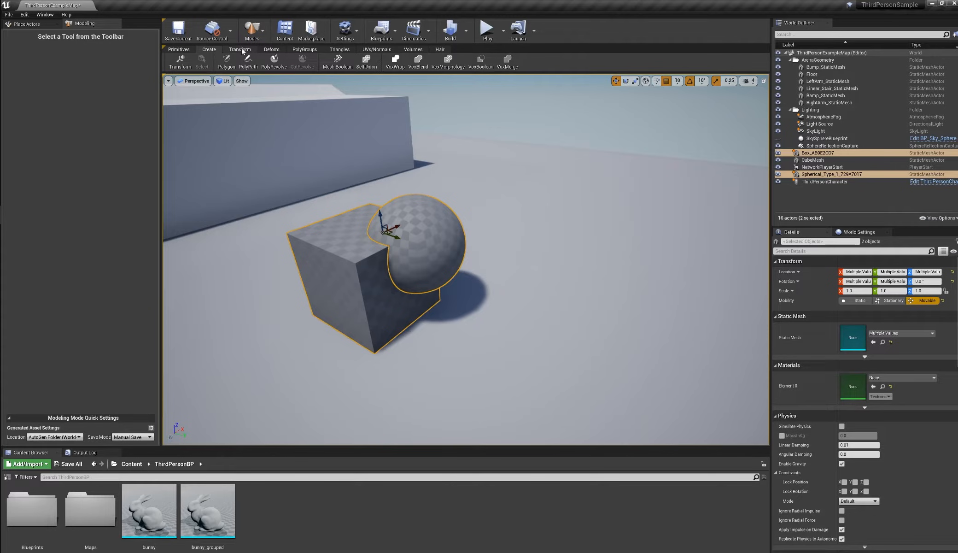
click(339, 63)
alt+drag(409, 183, 385, 192)
click(171, 62)
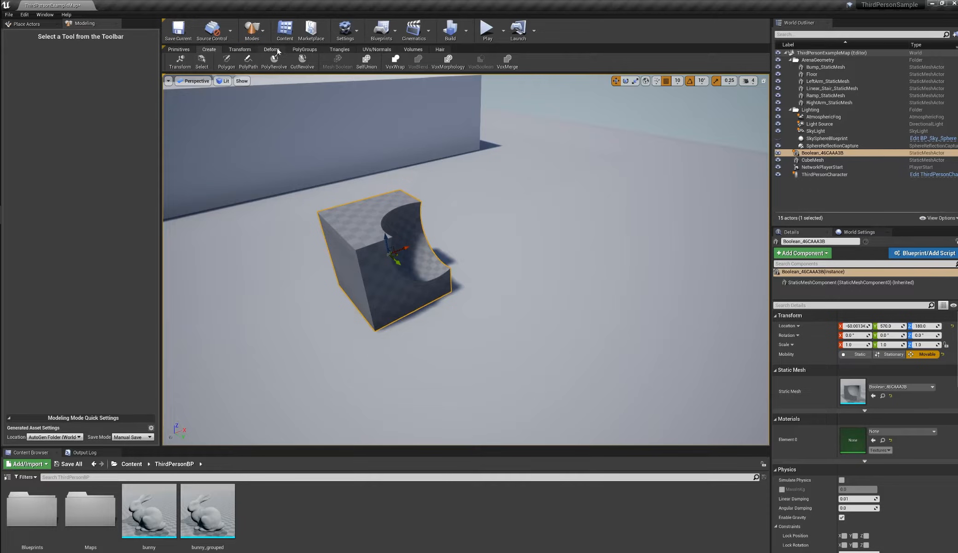
Step: Examine the boolean mesh's PolyGroups in PolyEdit by selecting its flat sides and the carved area from several angles
click(305, 49)
click(262, 63)
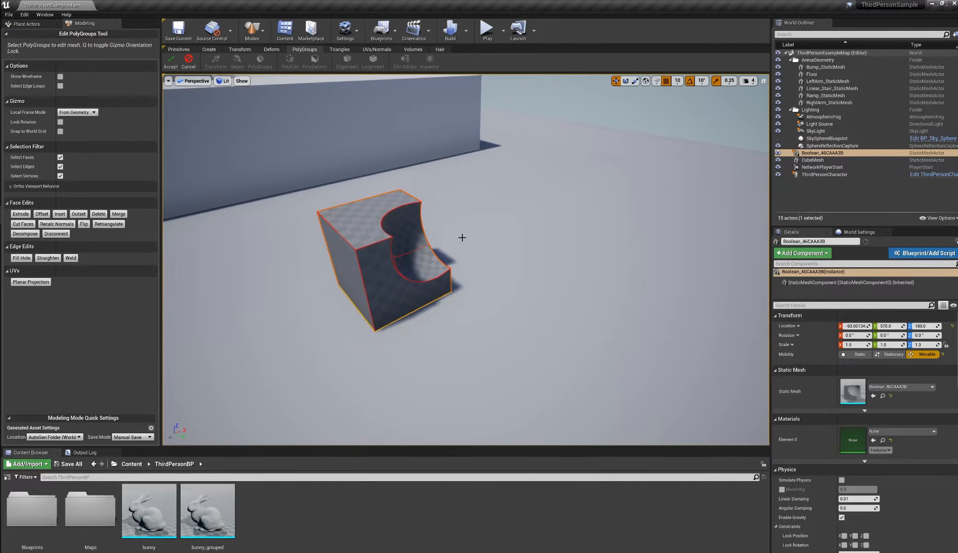
key(f)
alt+drag(503, 242, 389, 235)
click(501, 235)
click(411, 258)
click(504, 332)
scroll(504, 332, down, 5)
click(469, 207)
alt+drag(469, 207, 495, 216)
click(495, 300)
mouse_move(574, 268)
alt+mouse_down()
mouse_move(537, 257)
mouse_move(566, 270)
alt+mouse_up()
scroll(574, 268, up, 4)
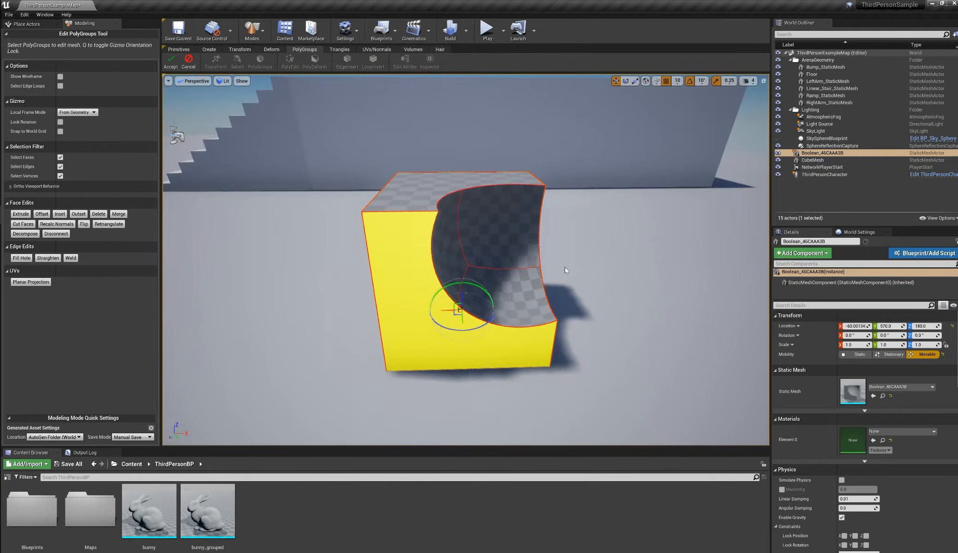
Step: Inspect the separate curved PolyGroups inside the spherical cut and leave PolyEdit without changes
alt+drag(478, 276, 449, 270)
click(454, 227)
click(496, 302)
alt+drag(563, 270, 526, 273)
alt+drag(516, 235, 294, 141)
alt+drag(475, 208, 206, 84)
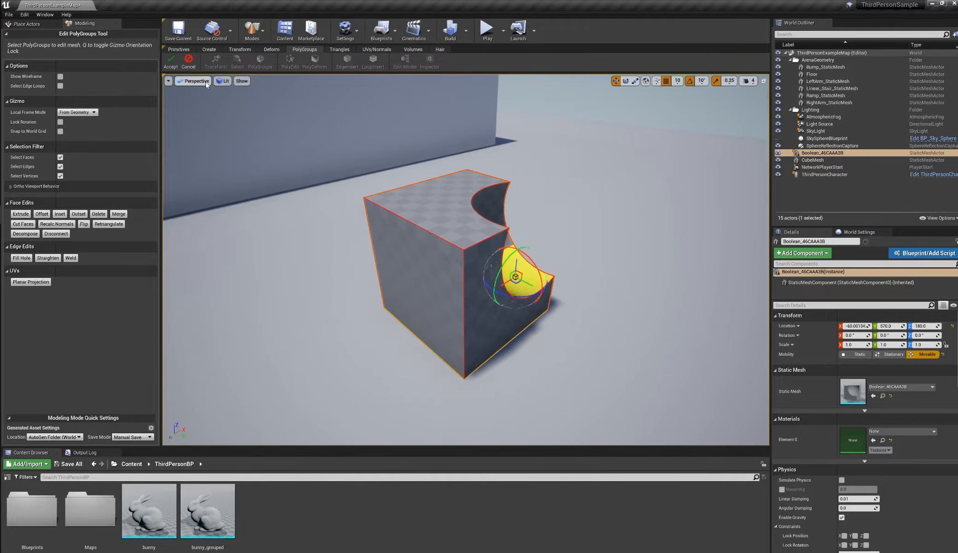
click(189, 63)
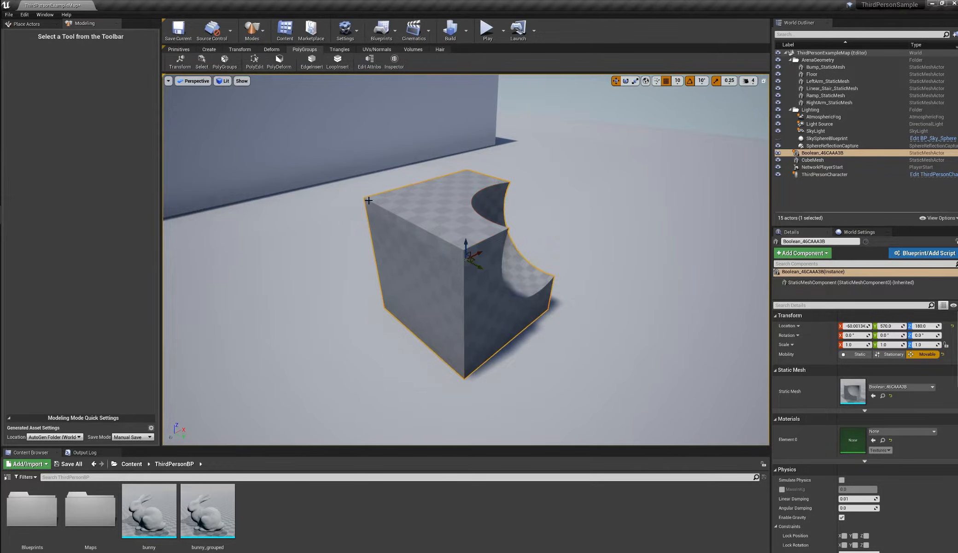
Step: Delete the boolean mesh from the level
scroll(520, 237, down, 2)
alt+drag(470, 242, 503, 241)
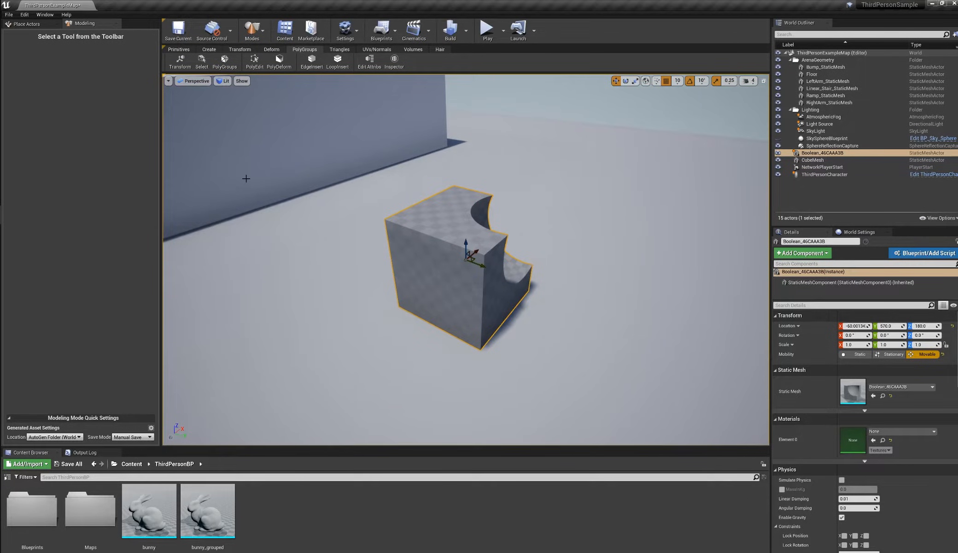
alt+drag(429, 210, 429, 183)
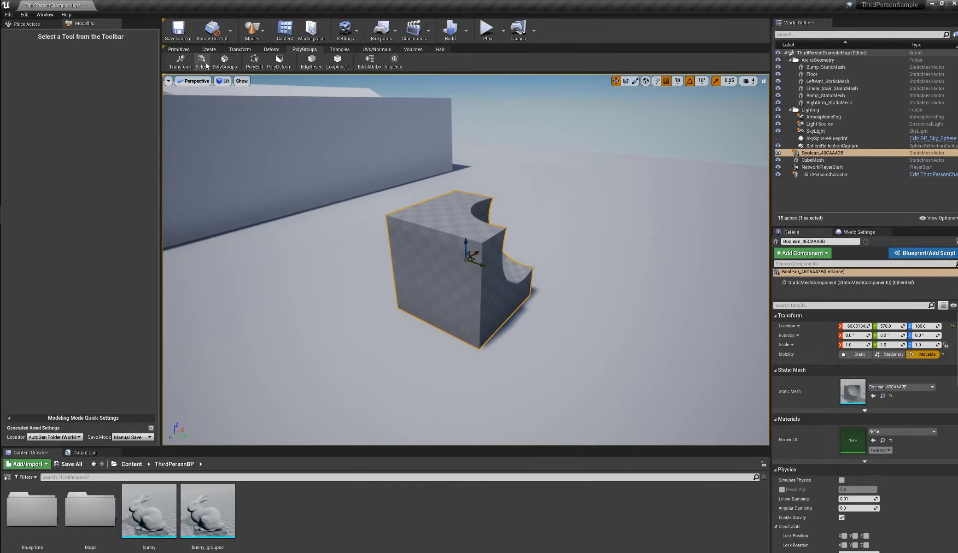
key(Delete)
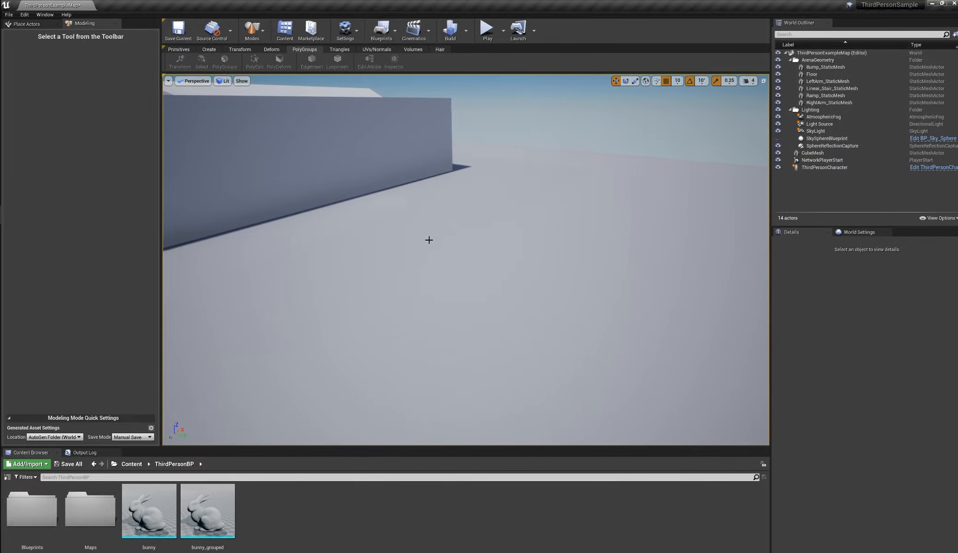
Step: Examine the existing arena geometry by selecting and framing meshes such as the left and right arms
click(259, 155)
key(f)
alt+drag(259, 155, 299, 177)
click(310, 236)
key(f)
alt+drag(310, 235, 286, 224)
alt+drag(410, 288, 395, 274)
click(335, 233)
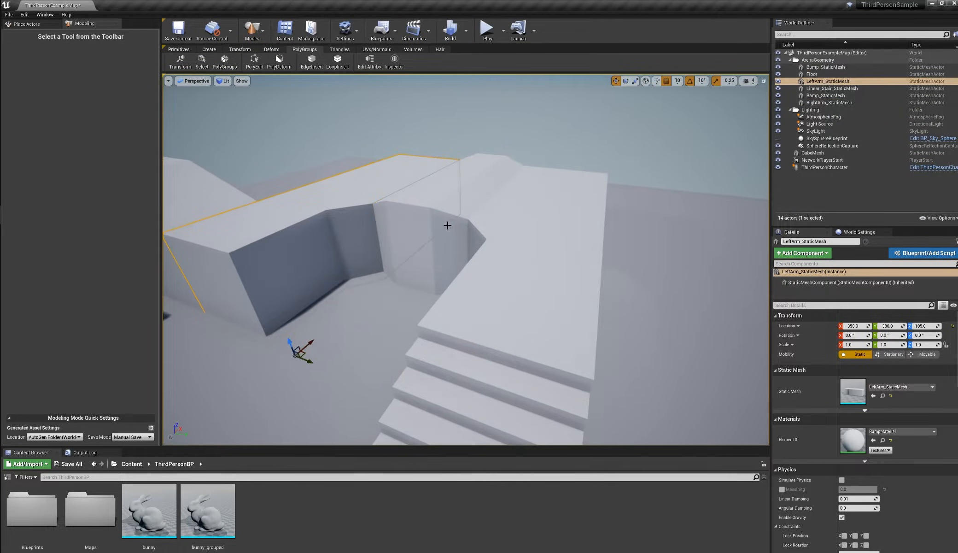
click(429, 212)
key(f)
alt+drag(430, 213, 364, 258)
click(541, 298)
key(f)
alt+drag(541, 297, 368, 309)
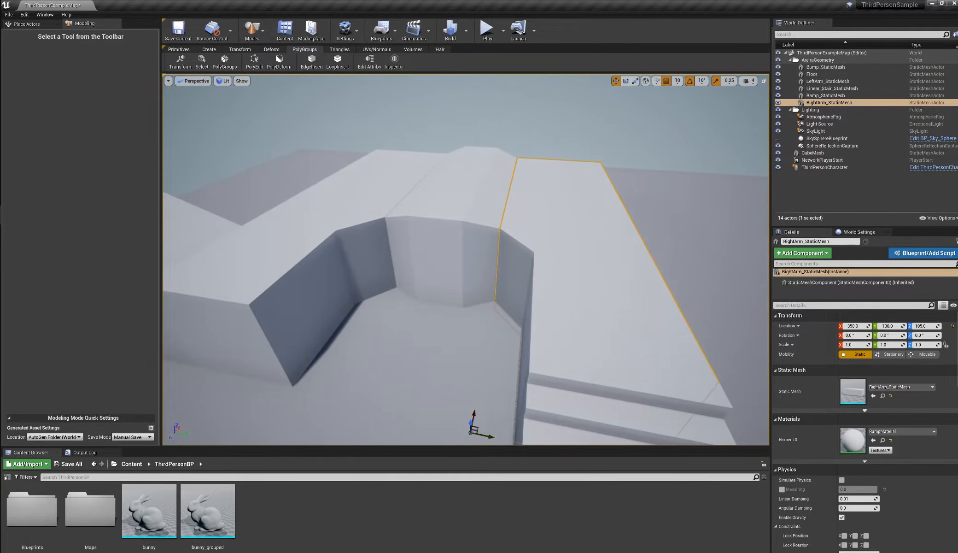
Step: Preview the Face Normal Deviation PolyGroups on the arena's Bump_StaticMesh from several angles, then cancel
click(488, 257)
key(f)
mouse_move(488, 256)
alt+mouse_down()
mouse_move(501, 266)
mouse_move(469, 242)
mouse_move(471, 265)
alt+mouse_up()
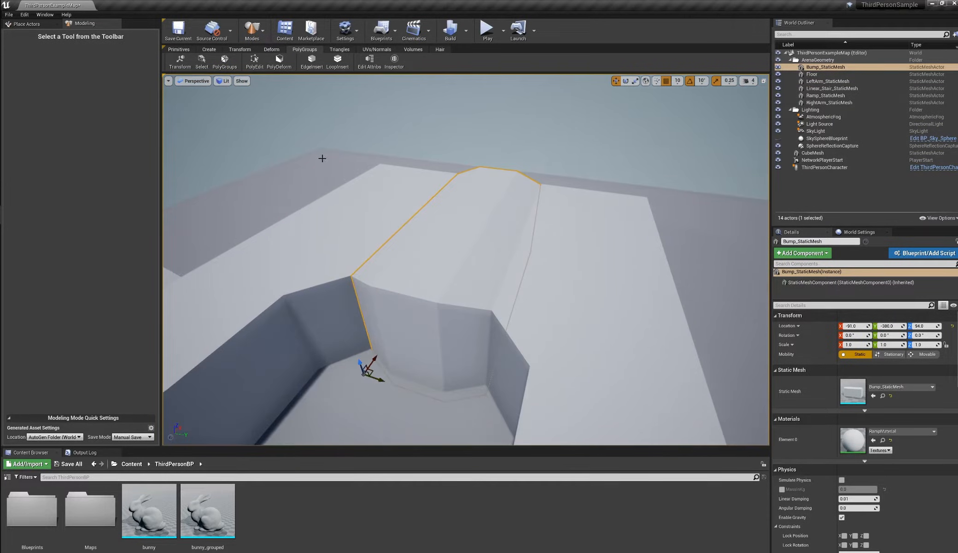
alt+drag(440, 199, 410, 187)
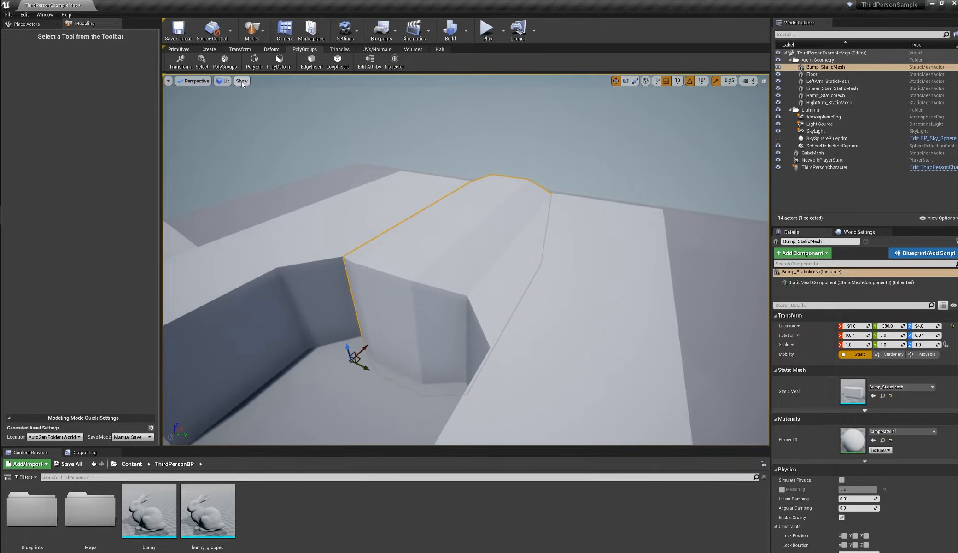
click(223, 61)
alt+drag(446, 224, 465, 260)
alt+drag(529, 245, 410, 253)
alt+drag(498, 287, 437, 275)
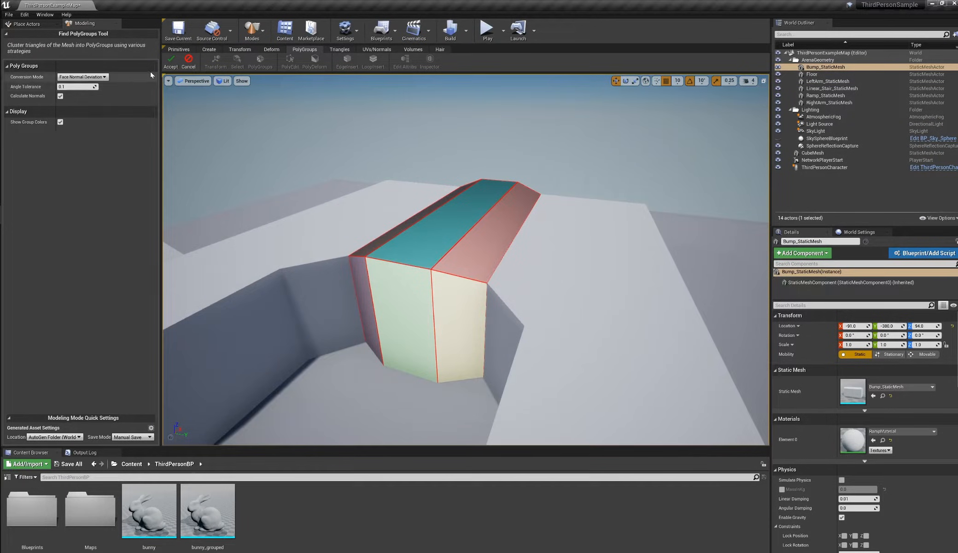
click(192, 66)
Step: Generate PolyGroups on Bump_StaticMesh by Face Normal Deviation with an angle tolerance of 0.1 and accept them
scroll(396, 325, down, 5)
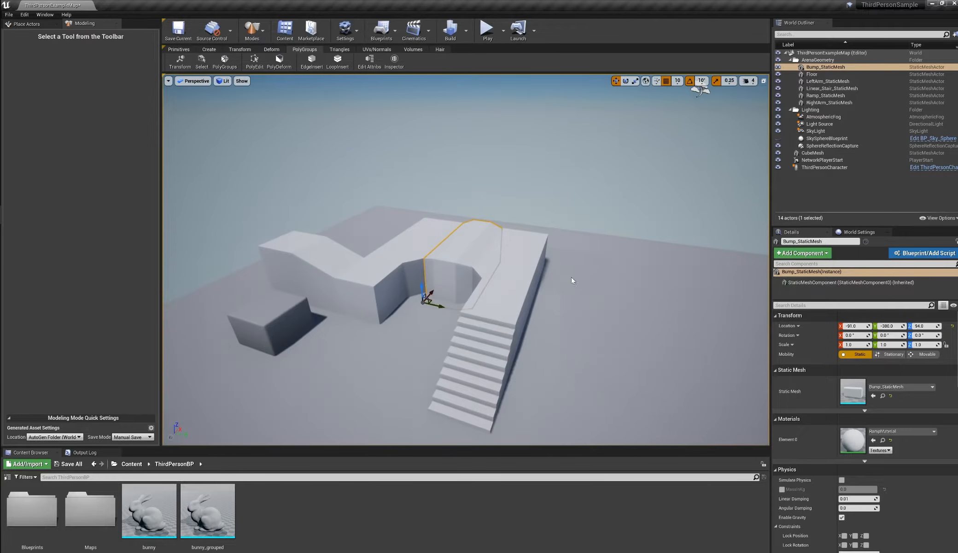
scroll(458, 246, up, 5)
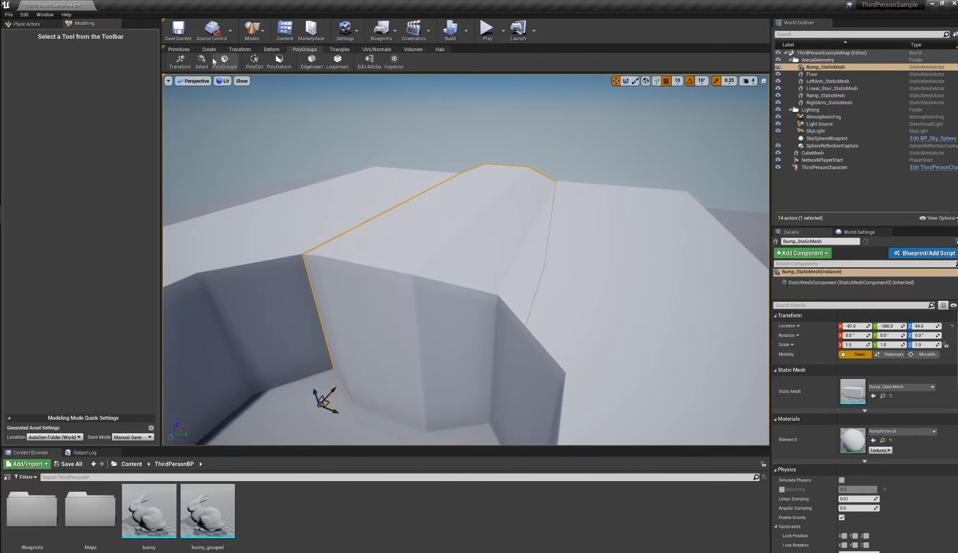
click(225, 62)
alt+drag(343, 279, 400, 272)
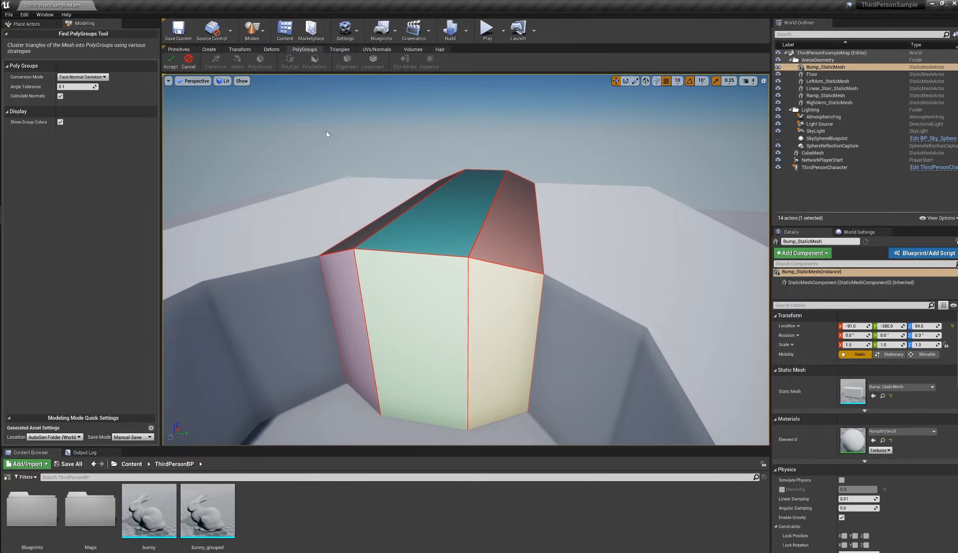
click(171, 63)
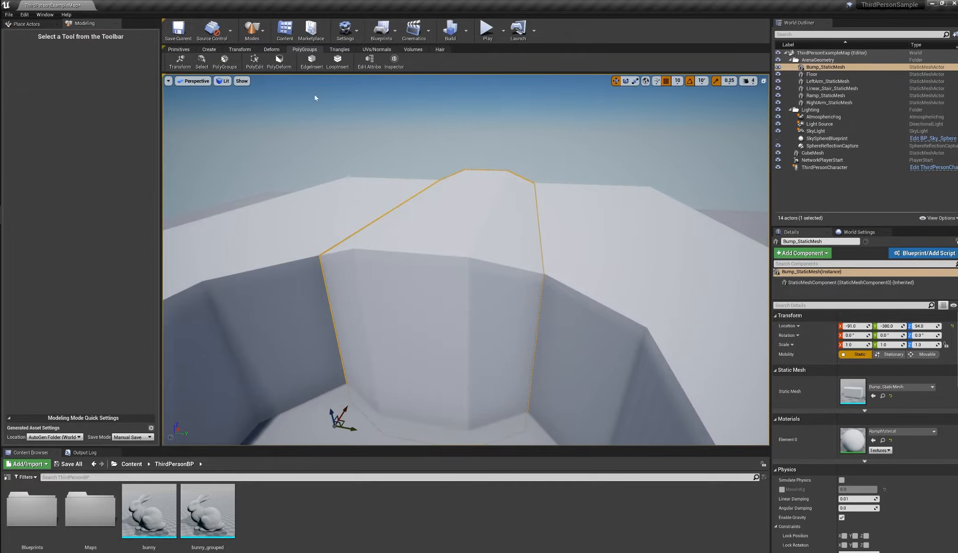
Step: Raise the bump's top PolyGroup in PolyEdit and shift the edge between its top and sloped side outward
click(261, 61)
click(461, 188)
drag(468, 170, 468, 157)
mouse_move(541, 231)
alt+mouse_down()
mouse_move(608, 228)
mouse_move(541, 231)
alt+mouse_up()
click(513, 174)
click(463, 207)
drag(513, 189, 529, 189)
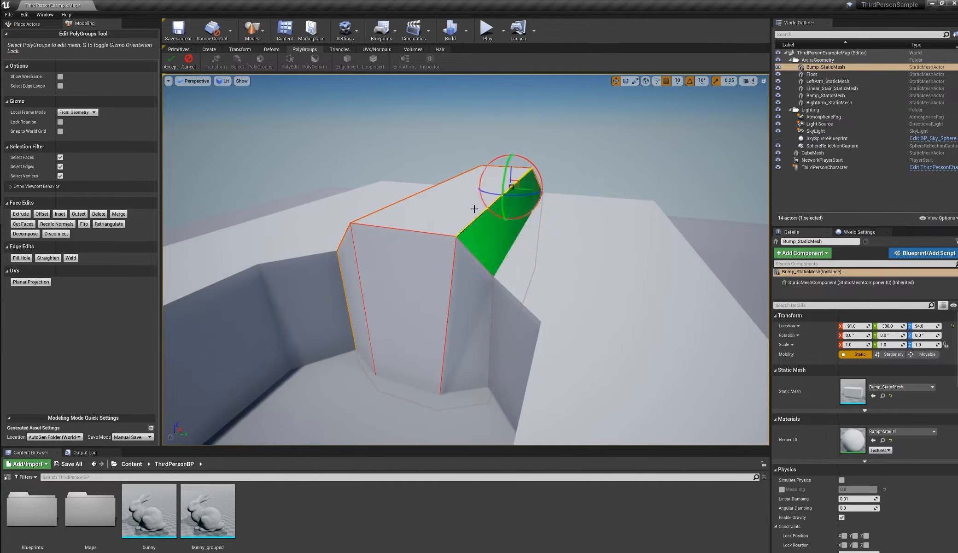
alt+drag(378, 270, 377, 248)
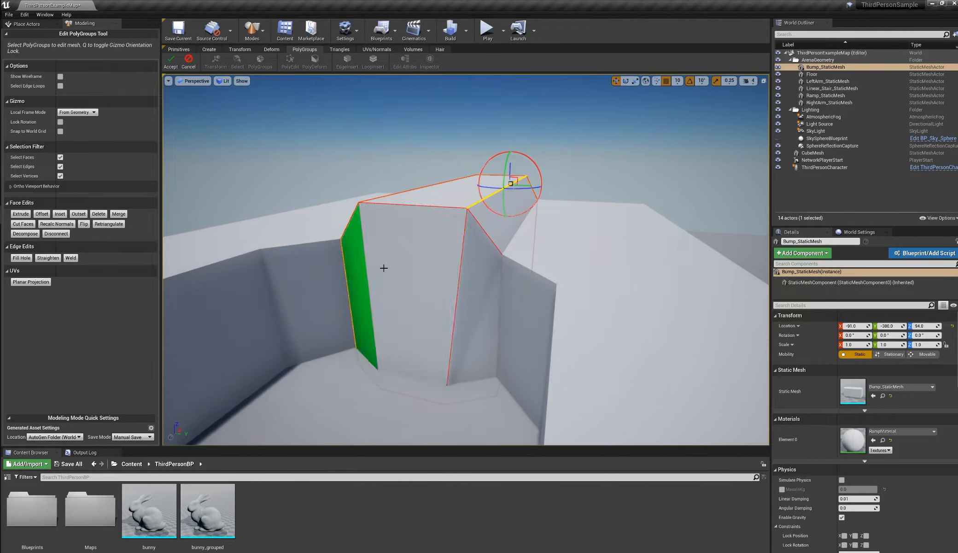
Step: Decompose the bump's top PolyGroup into individual triangle groups and select the far triangle
click(446, 195)
alt+drag(446, 195, 377, 266)
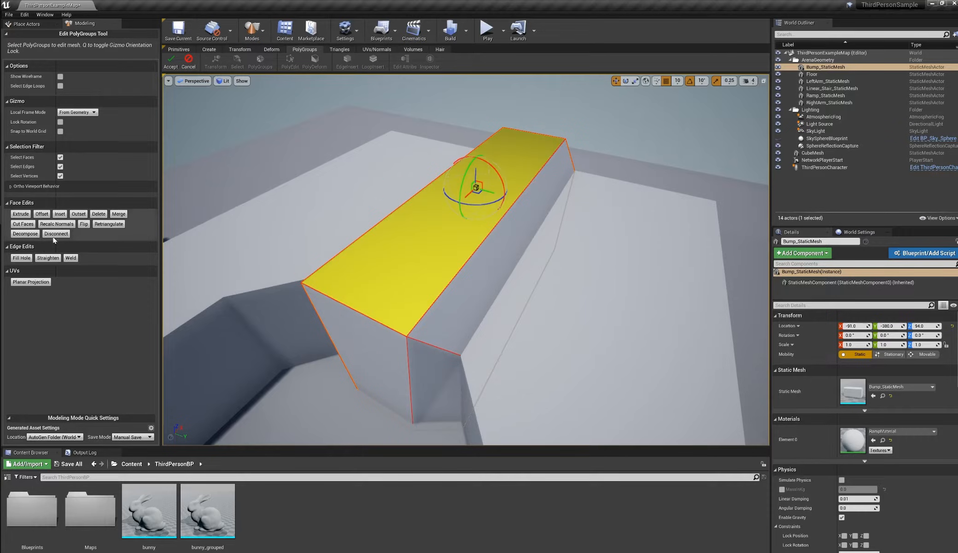
click(25, 234)
click(510, 179)
alt+drag(511, 178, 451, 181)
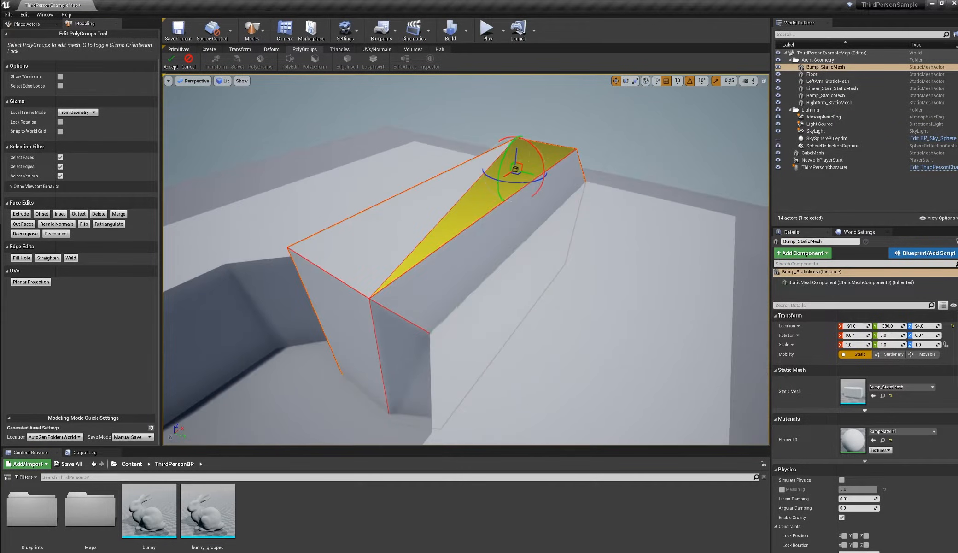
Step: Merge the top's far triangle with the adjoining sloped side face into one PolyGroup
click(491, 235)
shift+click(493, 203)
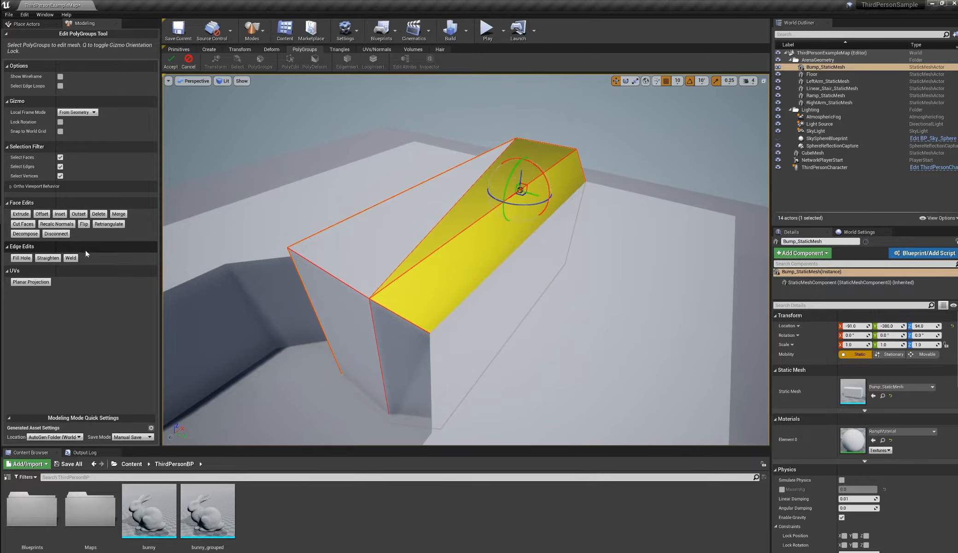
click(119, 213)
Step: Select the merged PolyGroup on the bump and move it slightly upward
click(403, 222)
click(551, 179)
mouse_move(523, 193)
mouse_down()
mouse_move(528, 164)
mouse_move(528, 178)
mouse_up()
alt+drag(190, 229, 148, 229)
Step: Retriangulate the bump's merged PolyGroup and accept the PolyEdit changes
click(109, 224)
alt+drag(331, 246, 378, 258)
click(108, 224)
click(173, 66)
alt+drag(389, 211, 442, 247)
alt+drag(401, 179, 470, 177)
alt+drag(478, 224, 507, 207)
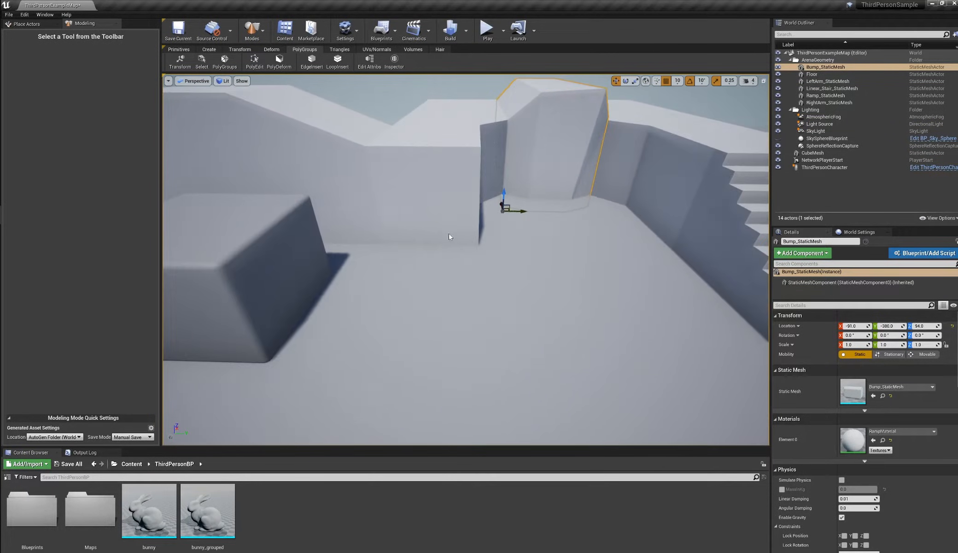
Step: Generate PolyGroups on the chamfered CubeMesh by Face Normal Deviation with an increased angle tolerance and accept them
click(261, 213)
key(f)
alt+drag(261, 213, 246, 182)
scroll(261, 213, up, 1)
click(225, 62)
alt+drag(423, 255, 452, 268)
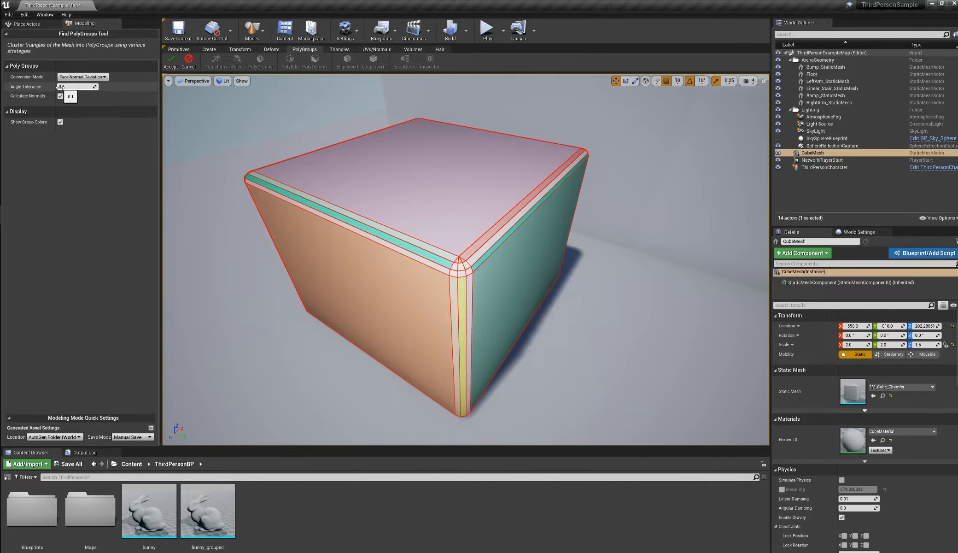
drag(63, 87, 89, 87)
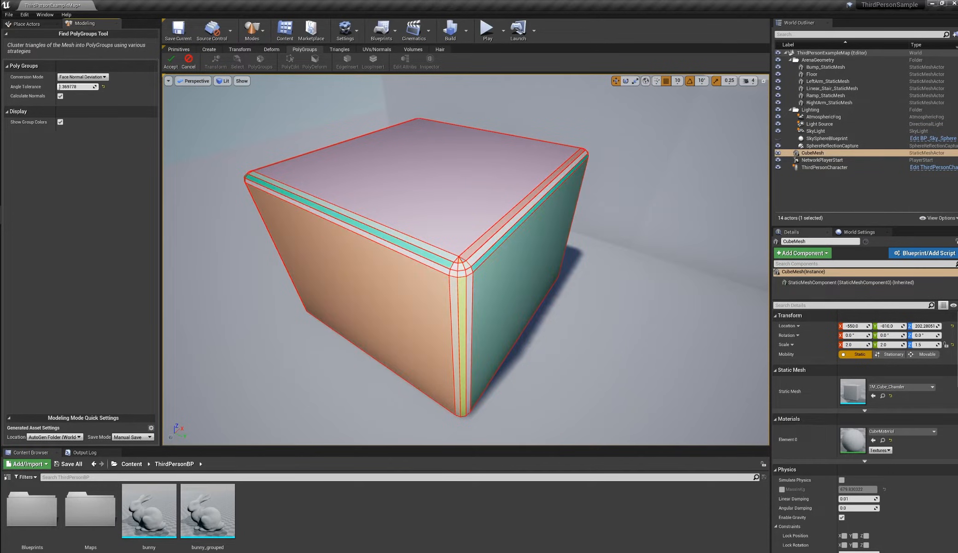
click(170, 62)
Step: Start Mesh Selection on CubeMesh and set its selection mode to All In Group
alt+drag(466, 259, 455, 259)
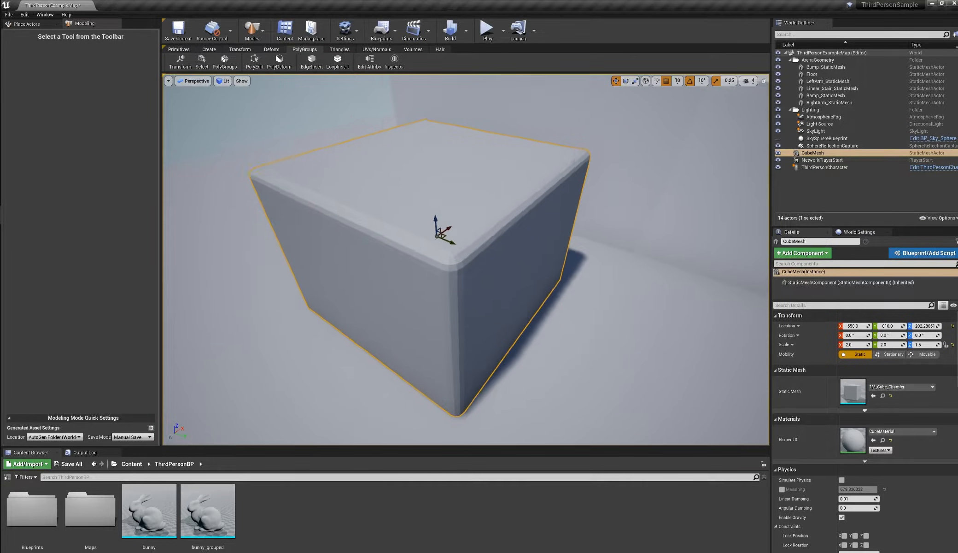
alt+drag(406, 181, 402, 172)
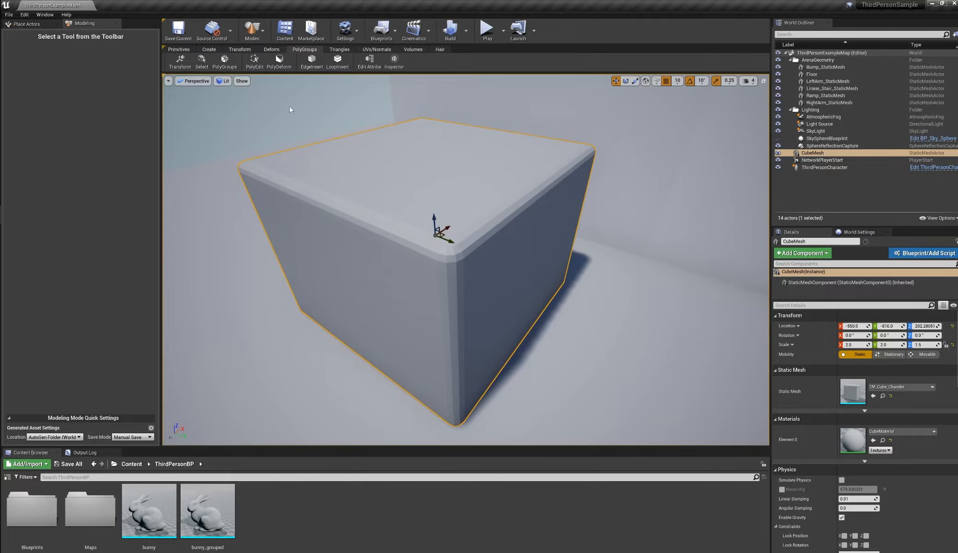
click(205, 62)
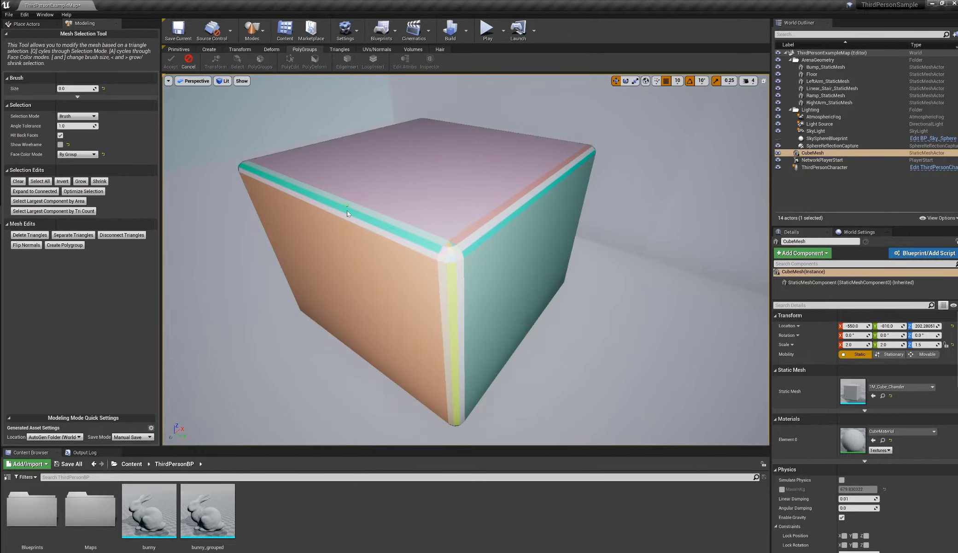
scroll(387, 227, up, 3)
alt+drag(388, 227, 417, 226)
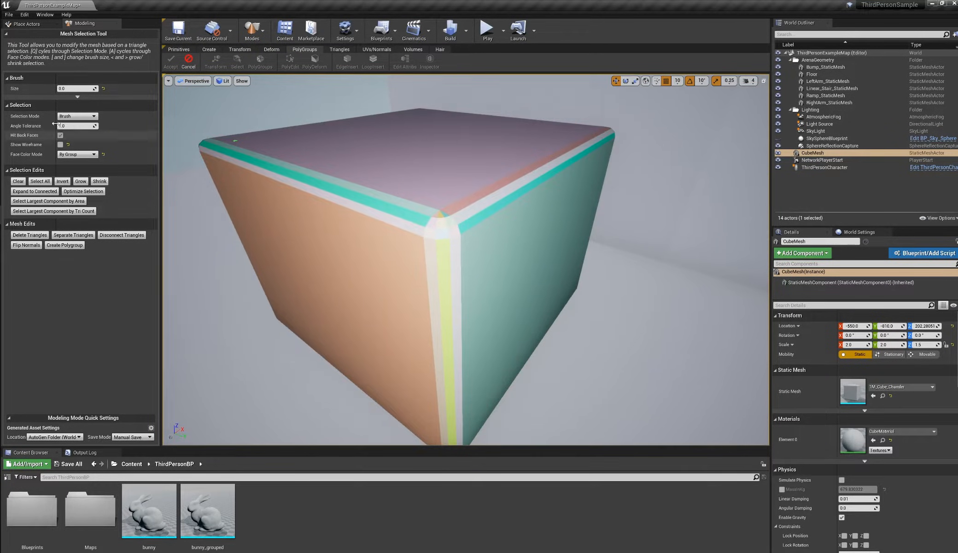
click(75, 116)
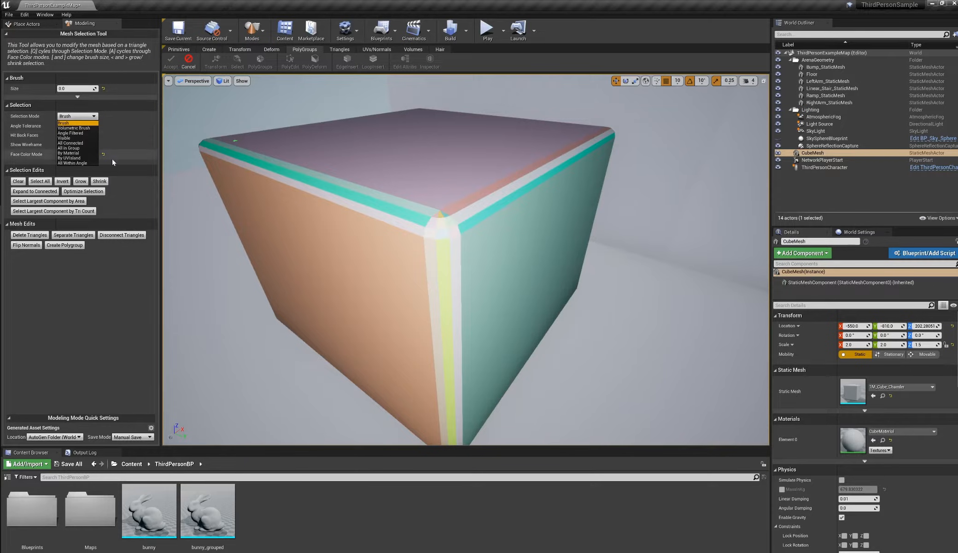
click(70, 148)
Step: Select the chamfer strips along the orange side face's upper edge and create one PolyGroup from them
mouse_move(318, 186)
alt+mouse_down()
mouse_move(312, 202)
mouse_move(343, 199)
mouse_move(336, 219)
alt+mouse_up()
mouse_move(401, 227)
alt+mouse_down()
mouse_move(494, 193)
mouse_move(459, 224)
alt+mouse_up()
alt+drag(397, 203, 369, 217)
click(78, 116)
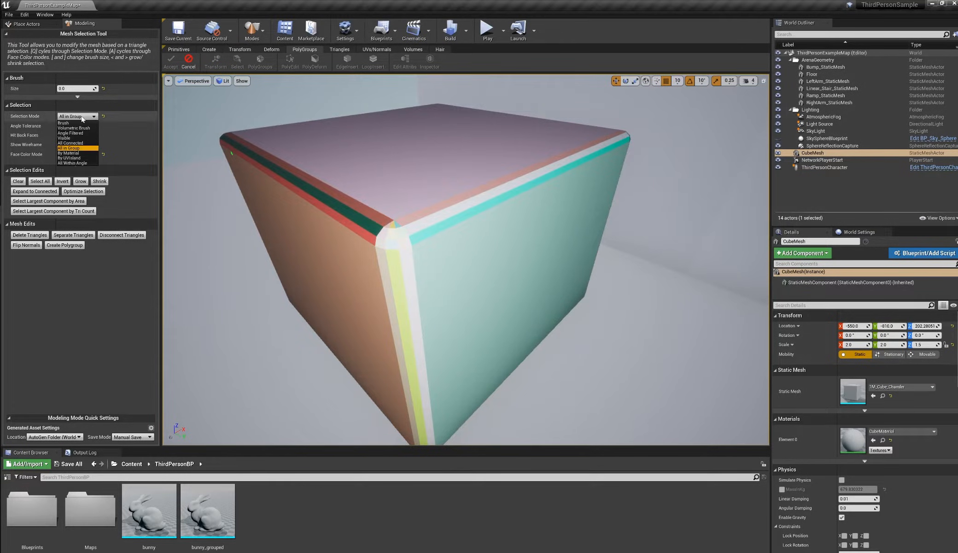
alt+drag(343, 188, 397, 215)
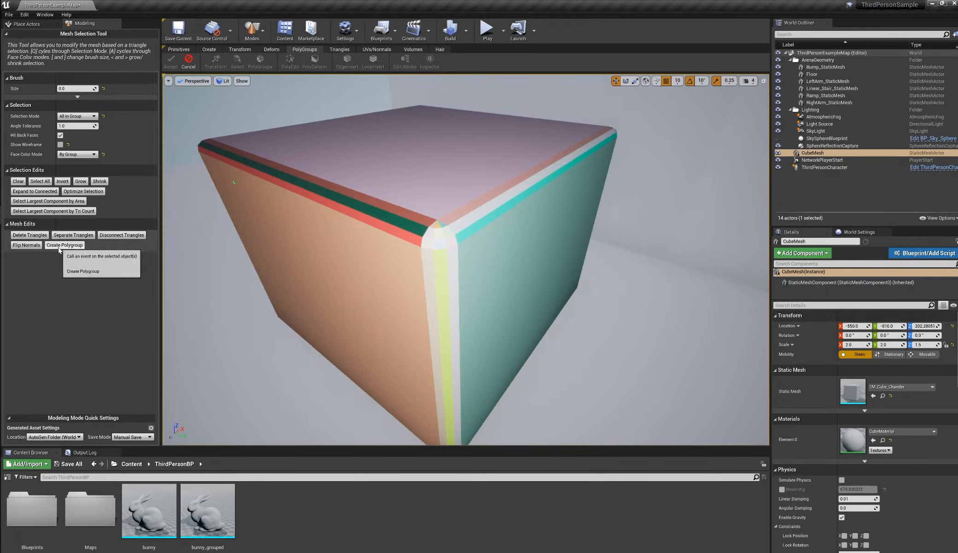
click(117, 237)
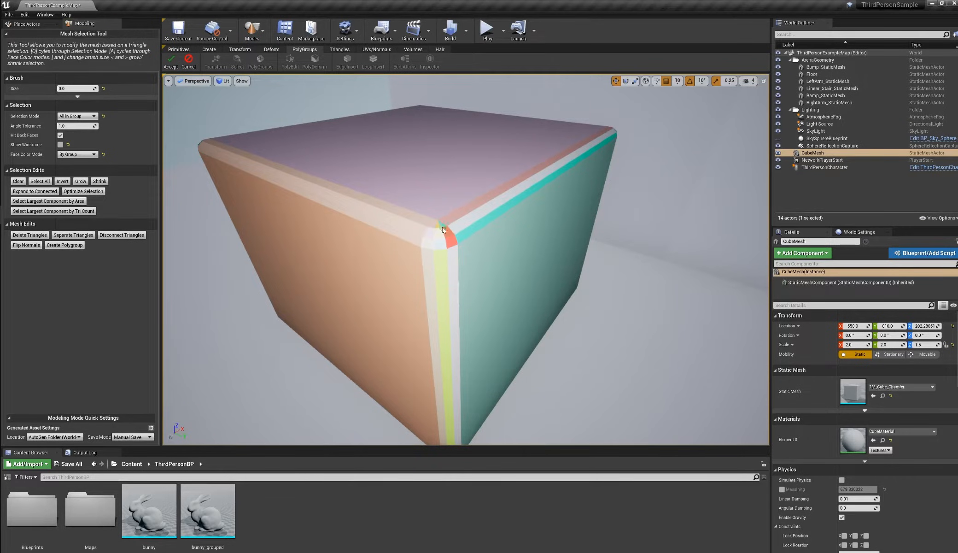
Step: Create one PolyGroup from the rounded corner's faces and another from the chamfer strips along the teal face's upper edge
shift+click(443, 241)
click(50, 244)
click(460, 214)
click(64, 247)
Step: Create one PolyGroup from the vertical edge's chamfer strips and accept the Mesh Selection changes
click(451, 277)
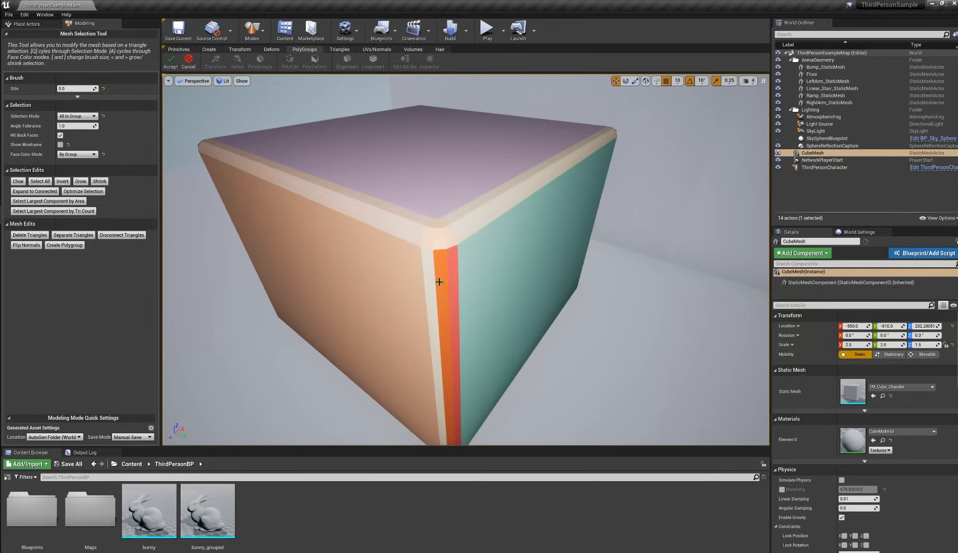
shift+click(432, 282)
click(55, 245)
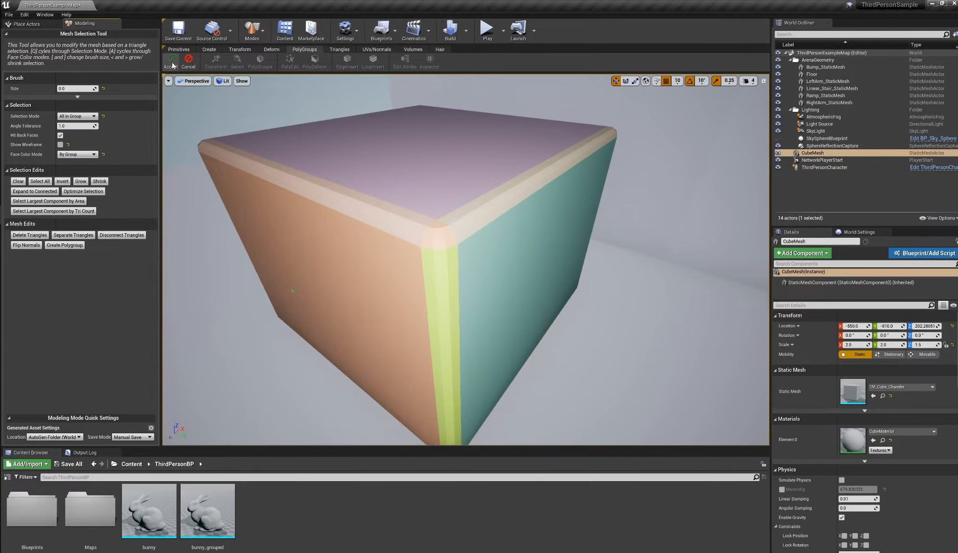
alt+drag(295, 192, 244, 183)
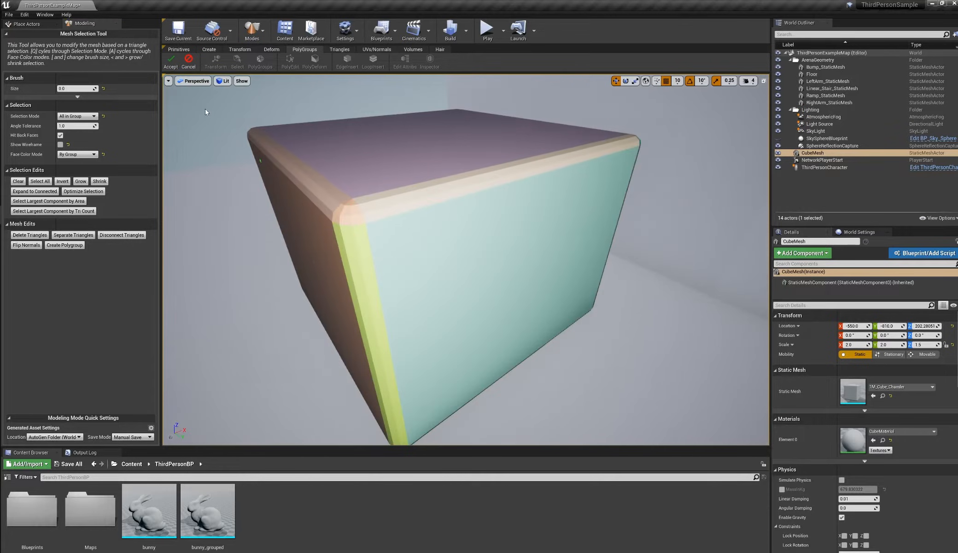
click(172, 61)
Step: Open CubeMesh in PolyEdit, select the rounded corner's PolyGroup, and undo that selection
click(338, 50)
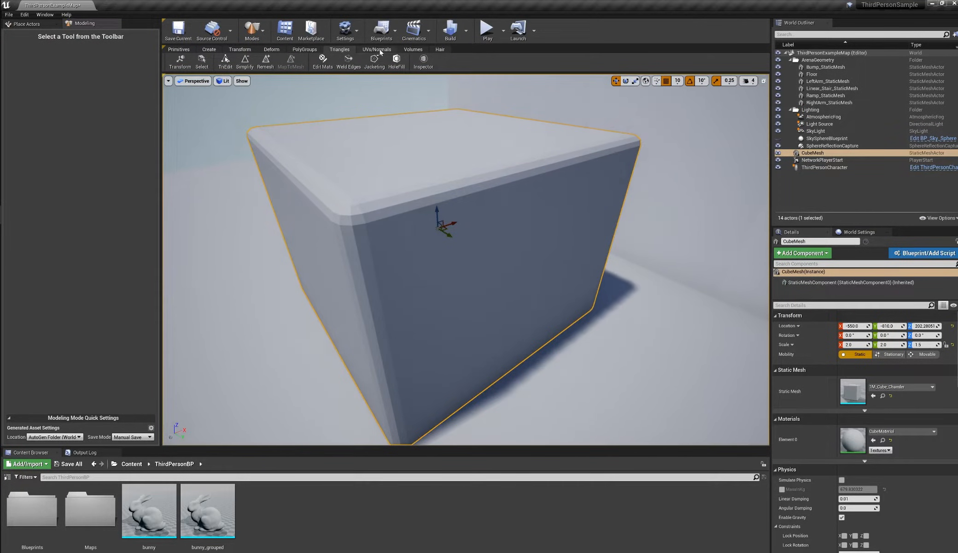
click(293, 50)
click(254, 64)
alt+drag(406, 154, 360, 232)
click(276, 230)
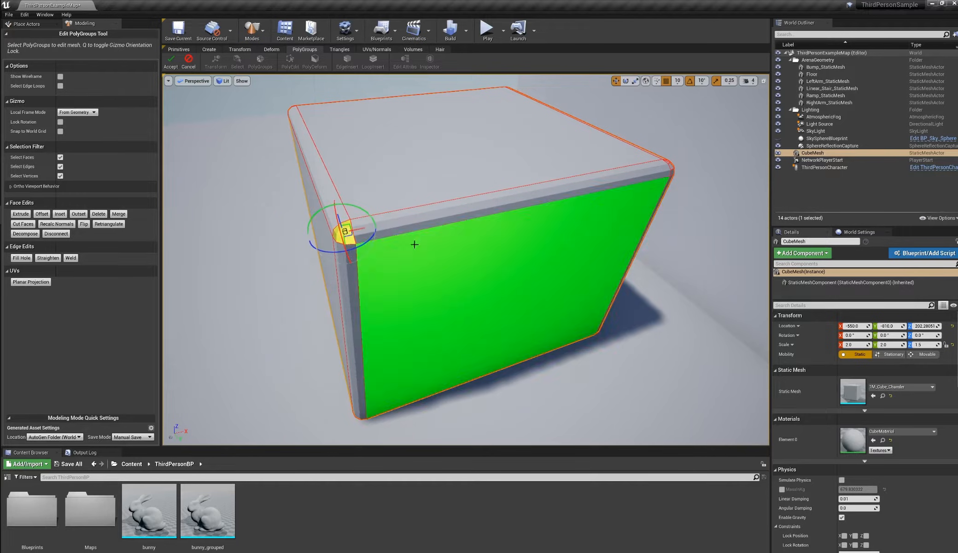
key(ctrl+z)
Step: Try moving the PolyGroup of the chamfer above the teal face in PolyEdit, and discard the edit
click(489, 201)
alt+drag(489, 235, 598, 236)
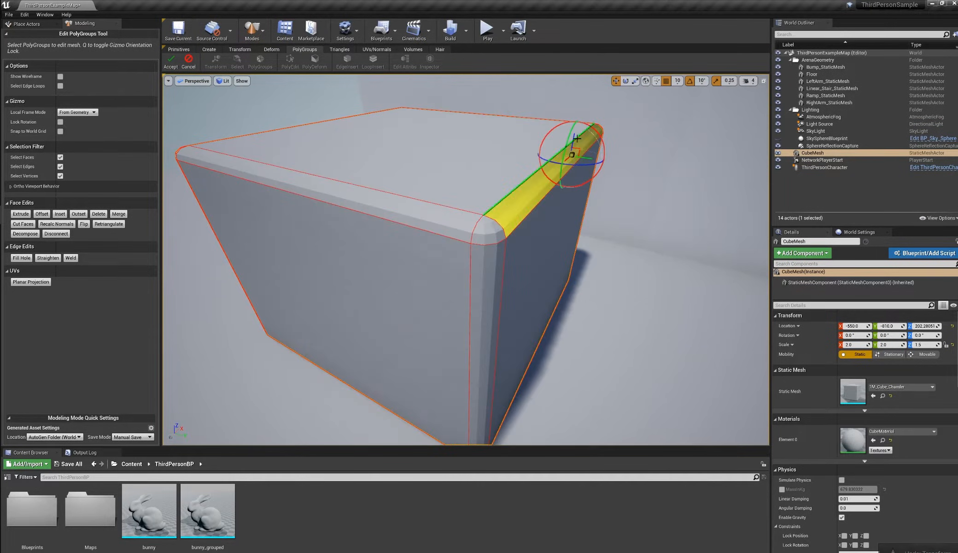
drag(578, 138, 599, 134)
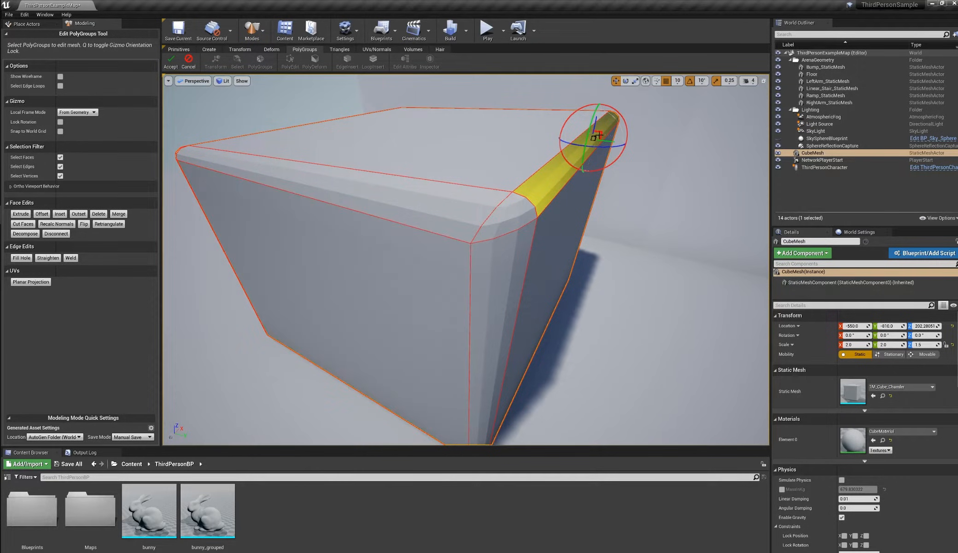
mouse_move(600, 132)
mouse_down()
mouse_move(568, 154)
mouse_move(605, 135)
mouse_up()
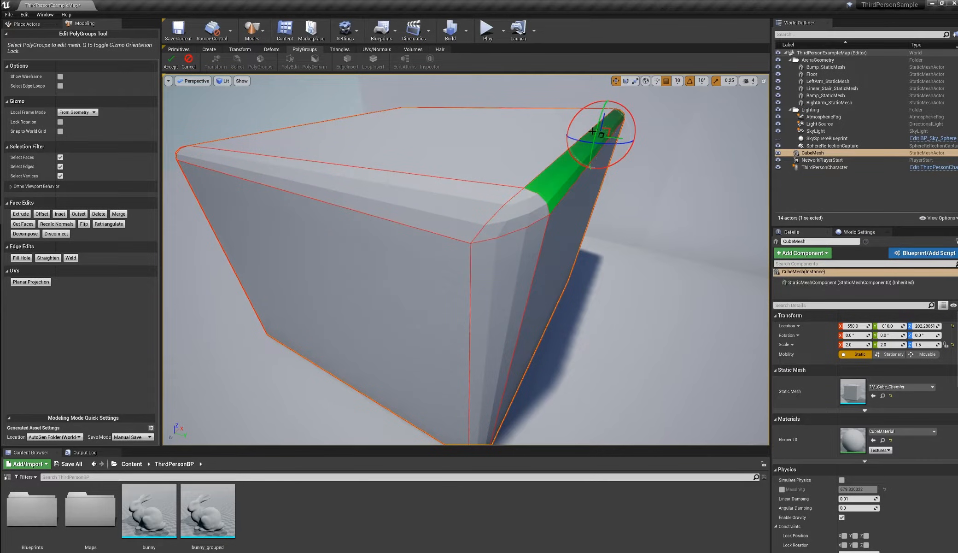
mouse_move(606, 131)
mouse_down()
mouse_move(573, 135)
mouse_move(641, 123)
mouse_move(592, 141)
mouse_up()
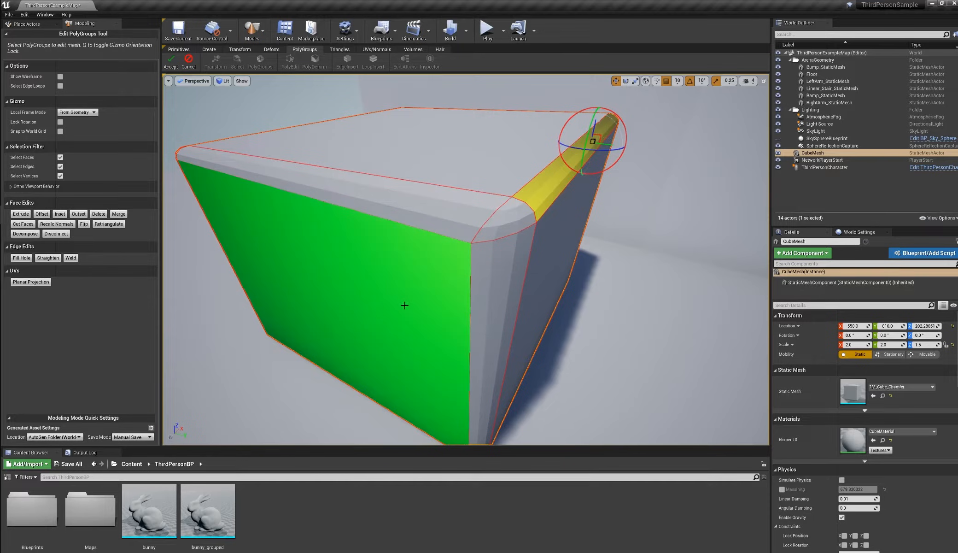
alt+drag(450, 311, 440, 314)
alt+drag(376, 274, 428, 267)
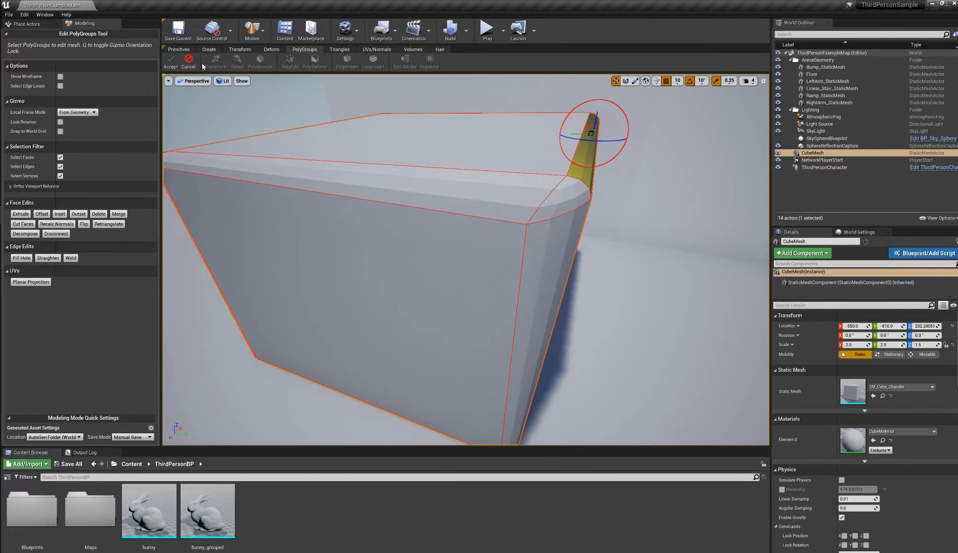
alt+drag(540, 286, 474, 254)
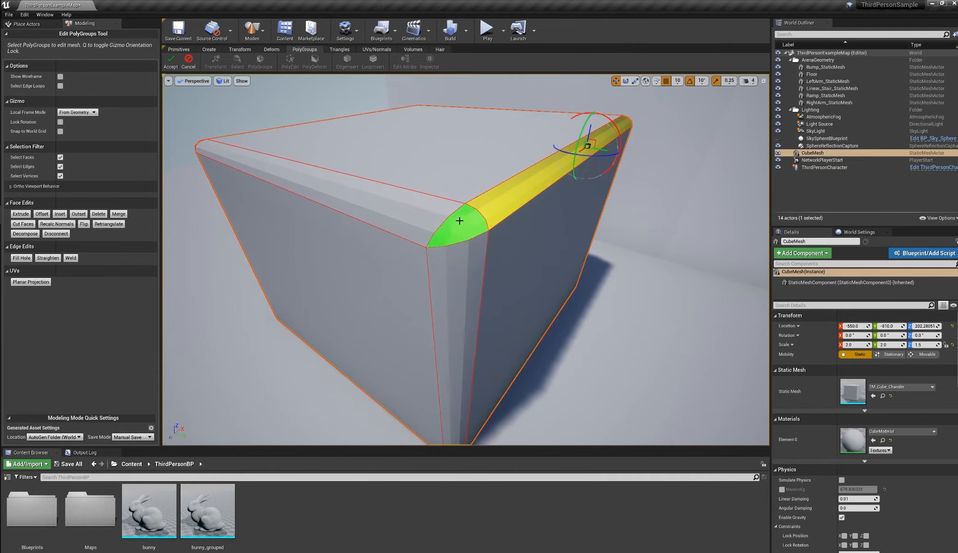
alt+drag(492, 293, 463, 293)
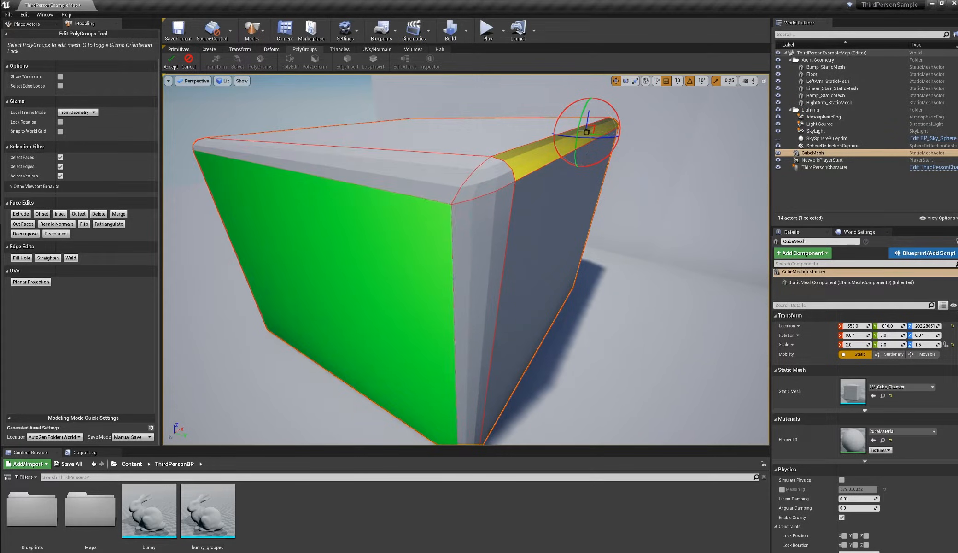
alt+drag(424, 248, 472, 256)
click(188, 62)
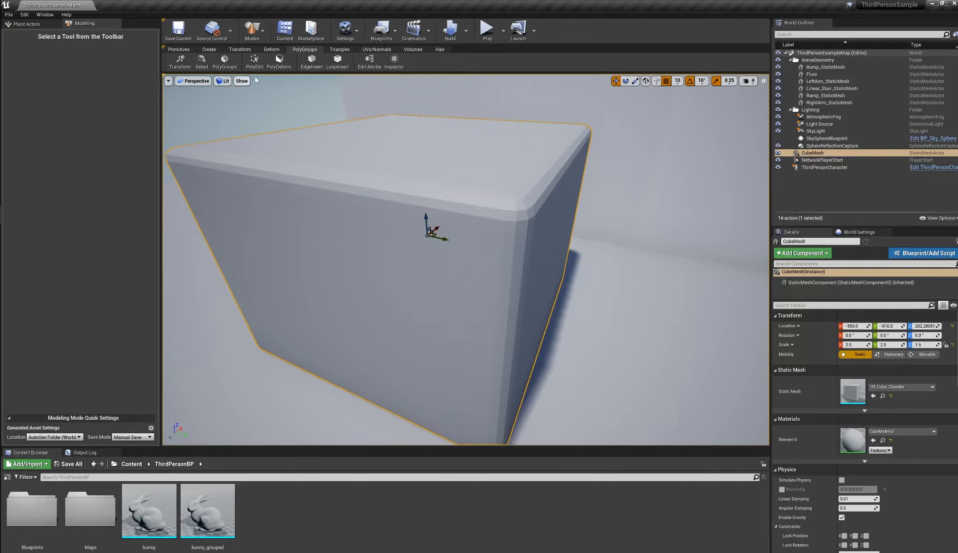
Step: Combine the orange side face, its upper chamfer, the rounded corner and the vertical chamfer into one PolyGroup, and accept
click(202, 62)
mouse_move(514, 243)
mouse_down()
mouse_move(511, 221)
mouse_move(459, 258)
mouse_up()
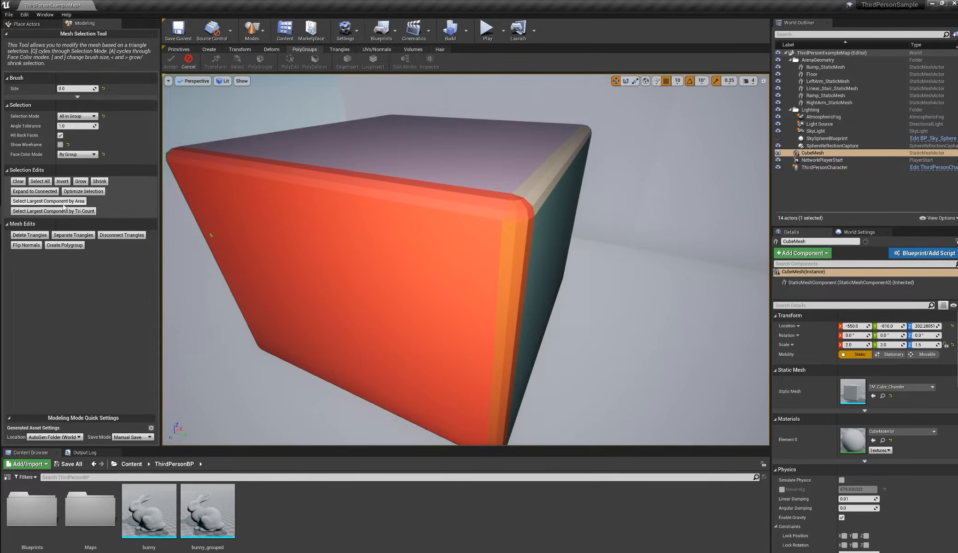
click(64, 246)
alt+drag(477, 256, 443, 256)
click(171, 61)
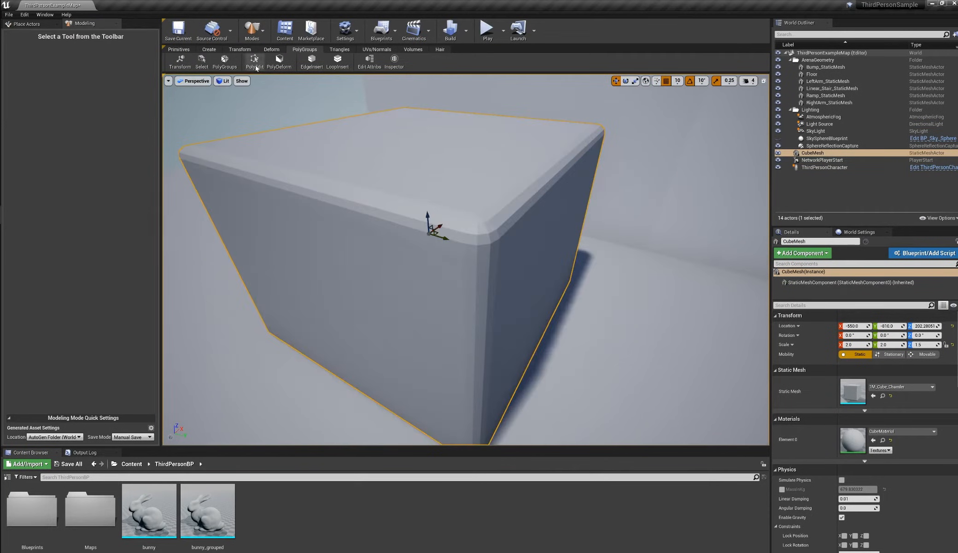
Step: Try moving the upper chamfer beside the newly combined PolyGroup in PolyEdit, and undo the move
click(290, 62)
click(567, 154)
drag(575, 147, 424, 154)
alt+drag(563, 190, 415, 240)
key(ctrl+z)
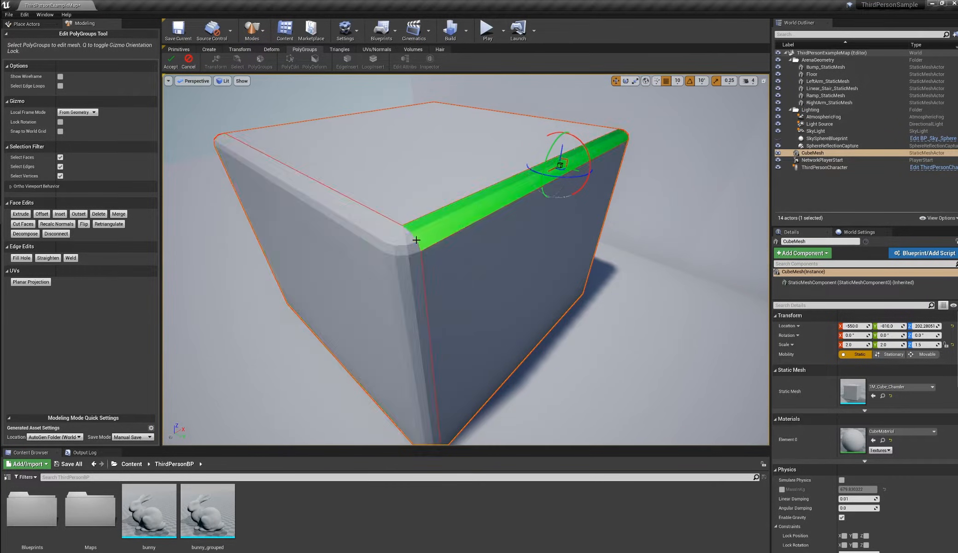
Step: Limit PolyEdit selection to edges by disabling faces and vertices, try moving the curved corner edge, and discard the edit
click(59, 157)
click(60, 176)
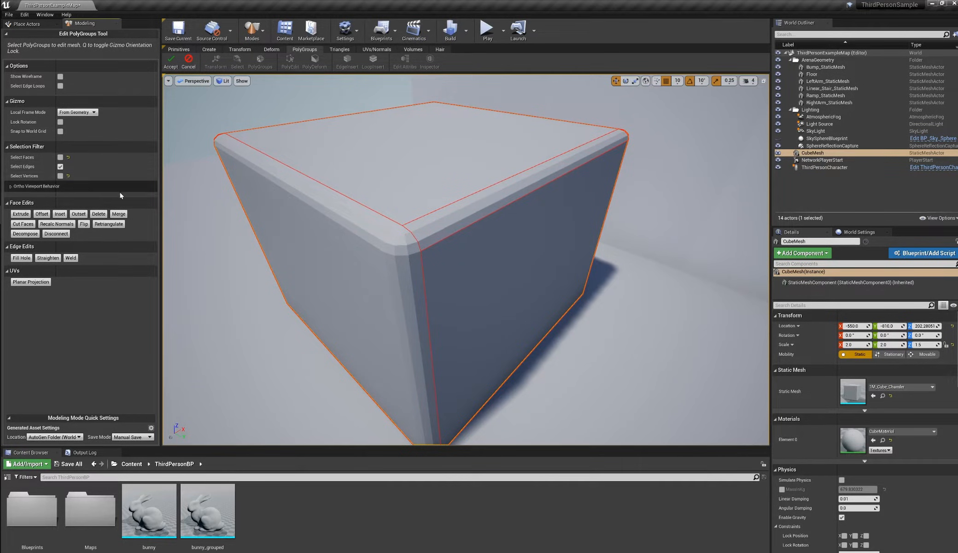
alt+drag(563, 278, 572, 275)
drag(439, 225, 500, 208)
mouse_move(602, 280)
alt+mouse_down()
mouse_move(553, 258)
mouse_move(640, 258)
mouse_move(601, 281)
alt+mouse_up()
alt+right_drag(601, 280, 548, 276)
alt+drag(463, 217, 493, 217)
alt+right_drag(462, 217, 507, 217)
alt+drag(411, 215, 449, 202)
mouse_move(575, 254)
alt+mouse_down()
mouse_move(536, 271)
mouse_move(568, 253)
alt+mouse_up()
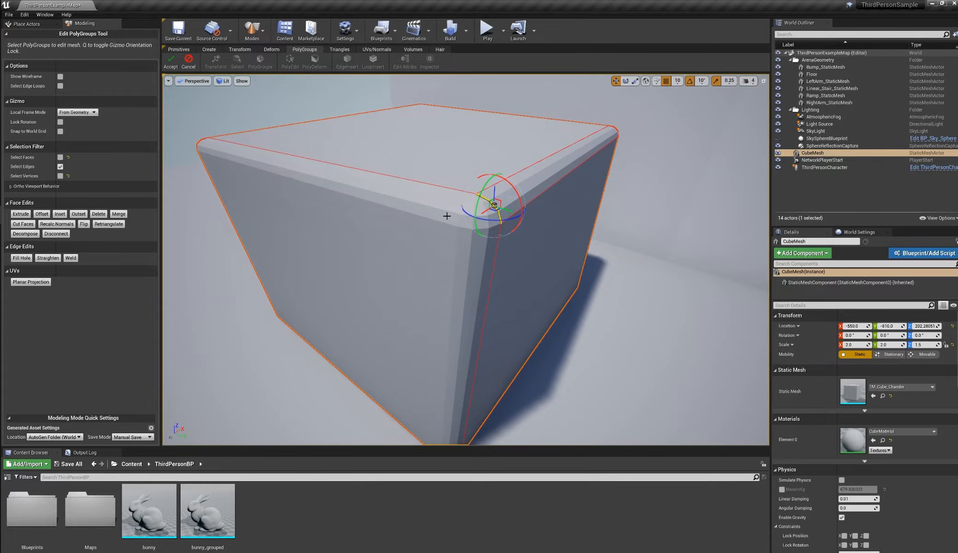
alt+drag(530, 197, 585, 199)
click(188, 60)
Step: Examine CubeMesh's group colors and the available selection modes in Mesh Selection, and leave the tool without changes
scroll(402, 199, down, 3)
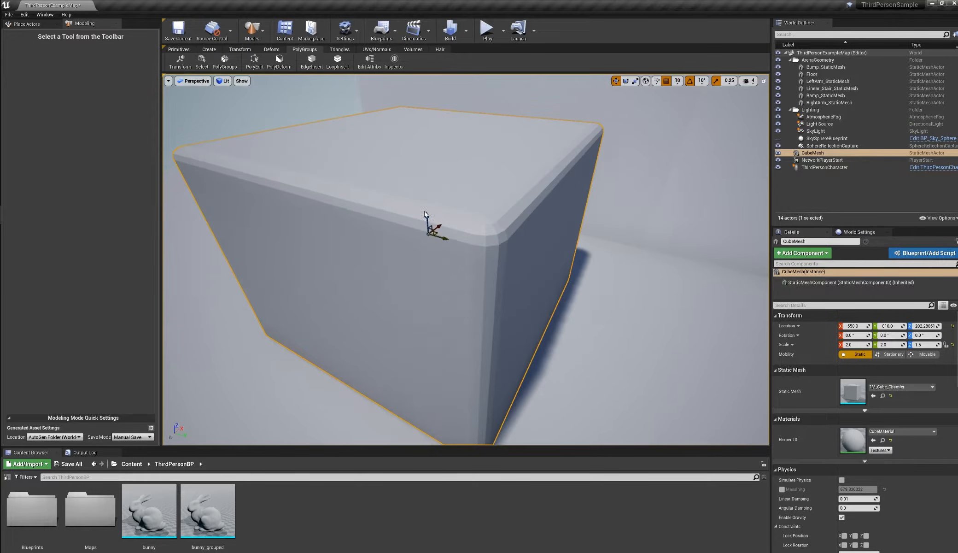
alt+drag(508, 280, 386, 252)
mouse_move(399, 300)
alt+mouse_down()
mouse_move(391, 306)
mouse_move(320, 227)
mouse_move(402, 314)
alt+mouse_up()
scroll(514, 331, down, 6)
scroll(514, 327, up, 8)
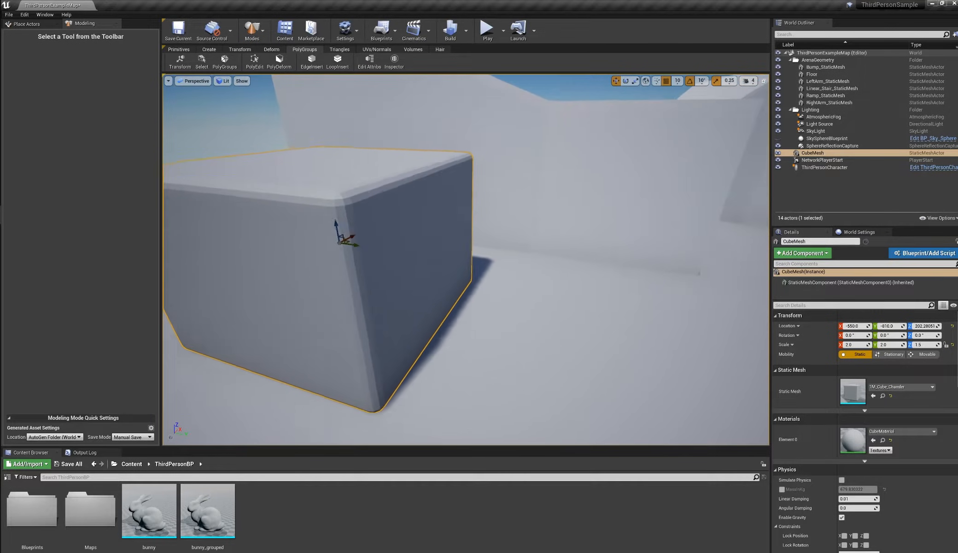
click(202, 61)
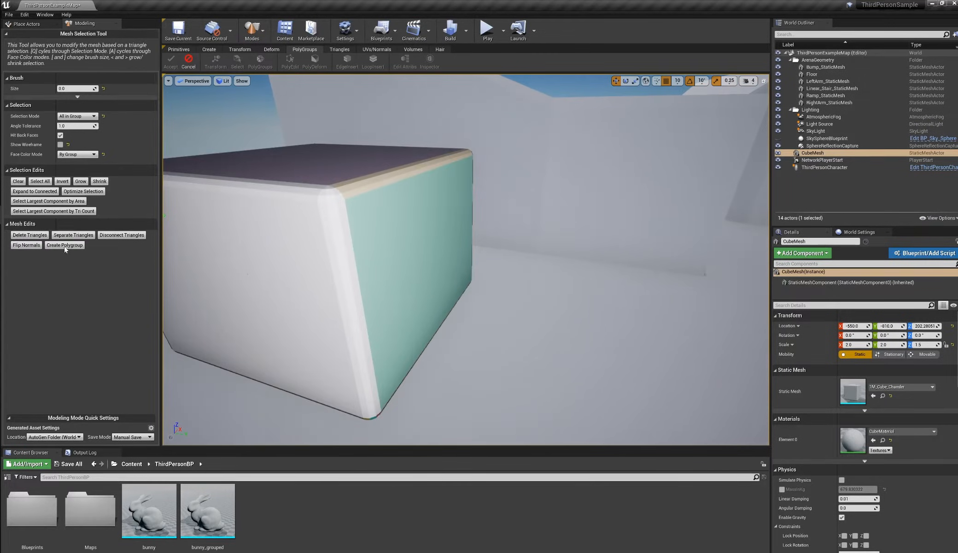
alt+drag(315, 276, 318, 293)
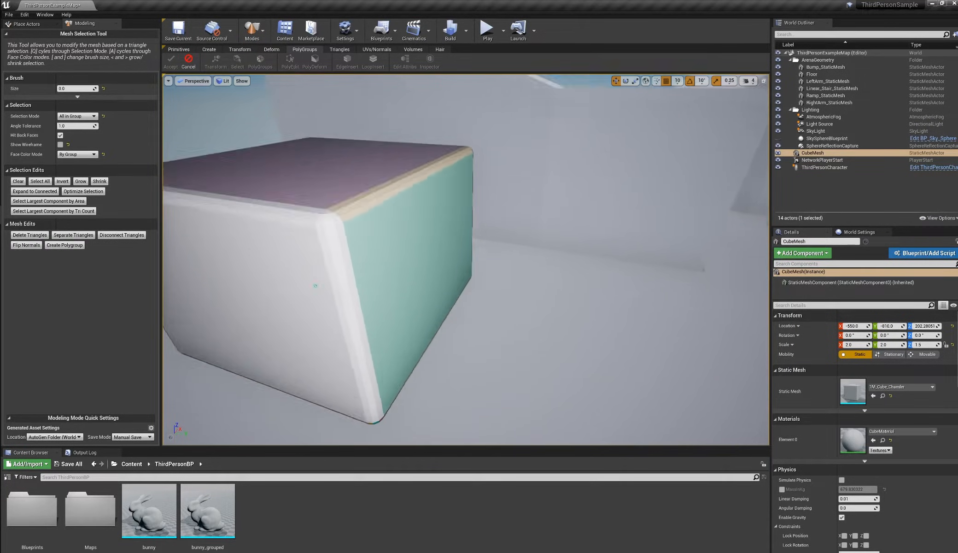
click(77, 116)
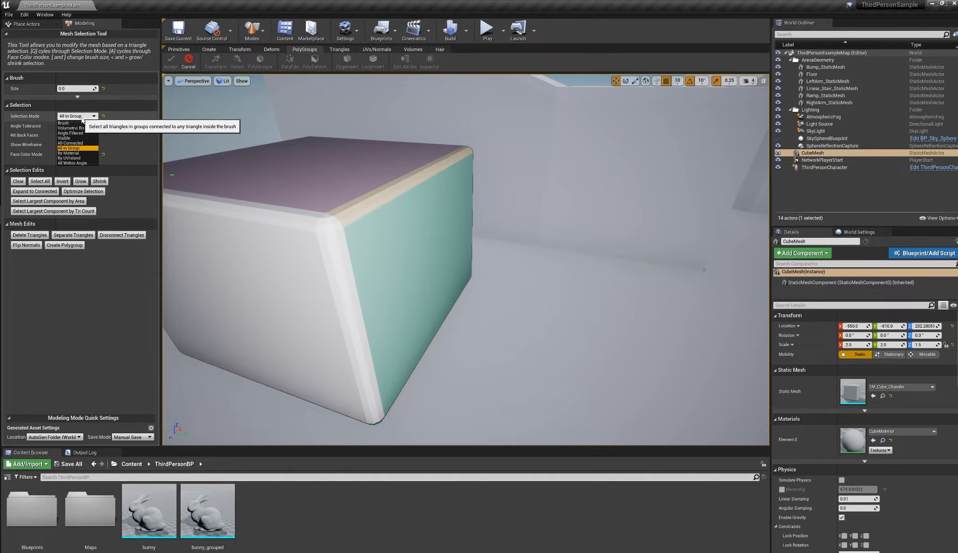
click(82, 119)
middle_drag(358, 218, 454, 207)
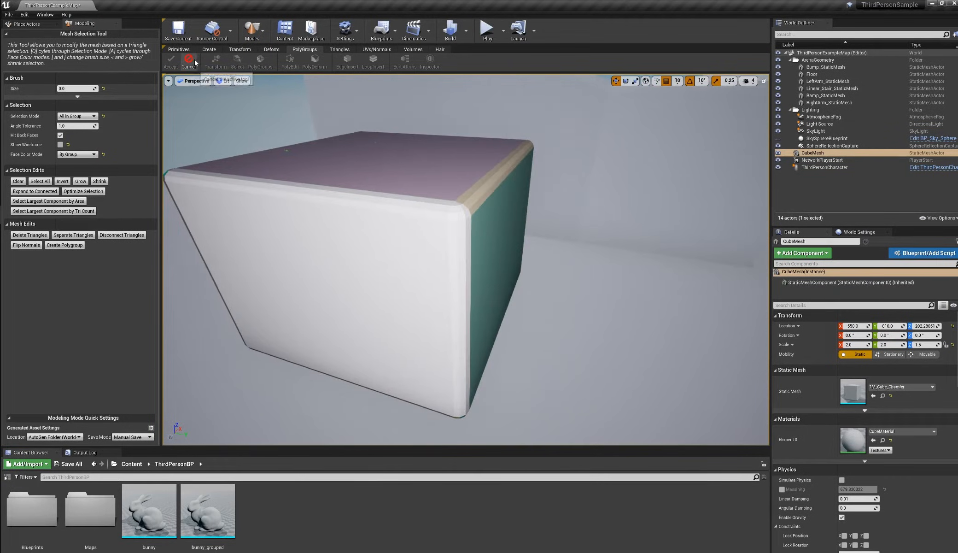
click(196, 62)
Step: Select the staircase mesh Linear_Stair_StaticMesh, generate PolyGroups on it and accept them
key(f)
right_drag(461, 258, 613, 289)
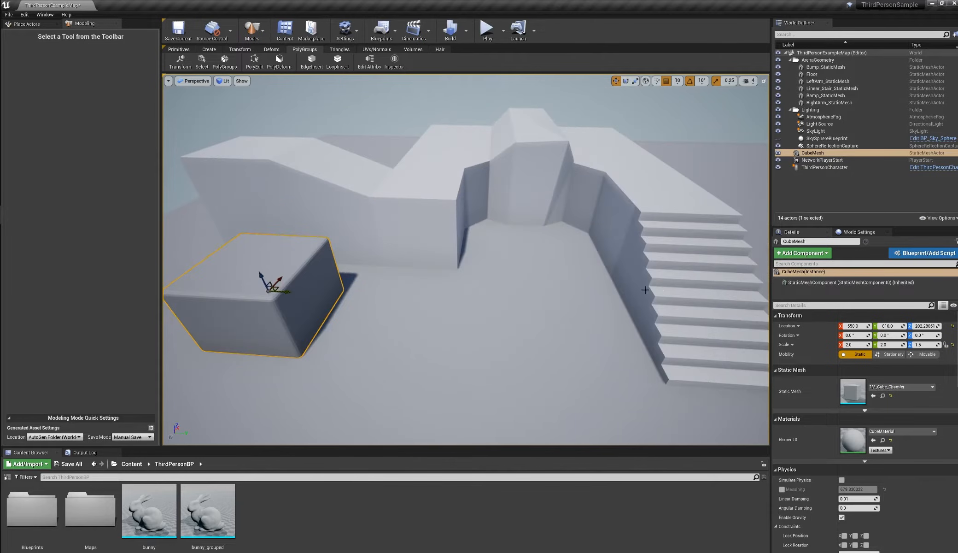
click(661, 286)
right_drag(444, 250, 373, 127)
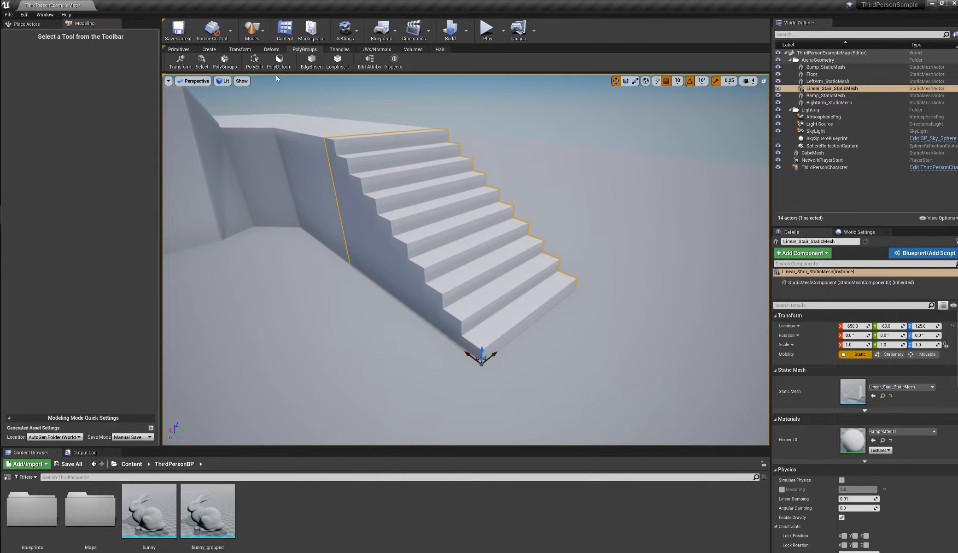
click(224, 61)
right_drag(197, 97, 197, 97)
click(171, 62)
alt+drag(263, 116, 291, 107)
alt+drag(374, 192, 354, 210)
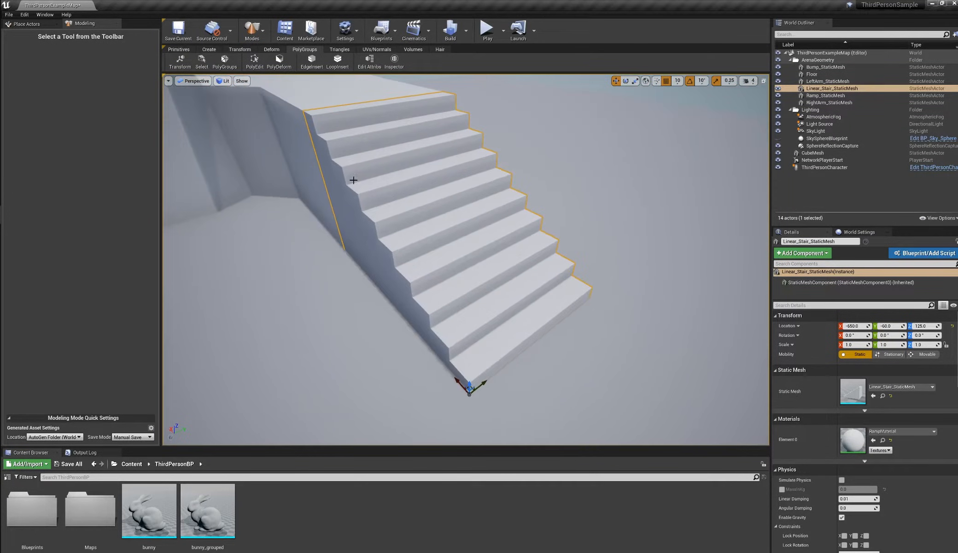
Step: Start the Edge Loop Insertion tool on the staircase mesh and turn off its wireframe display
alt+drag(402, 166, 504, 272)
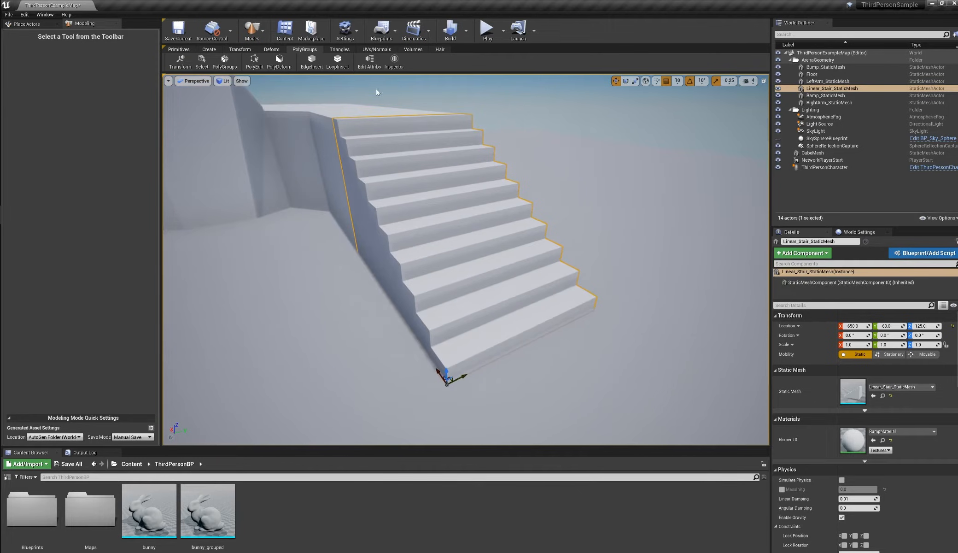
alt+drag(396, 184, 419, 190)
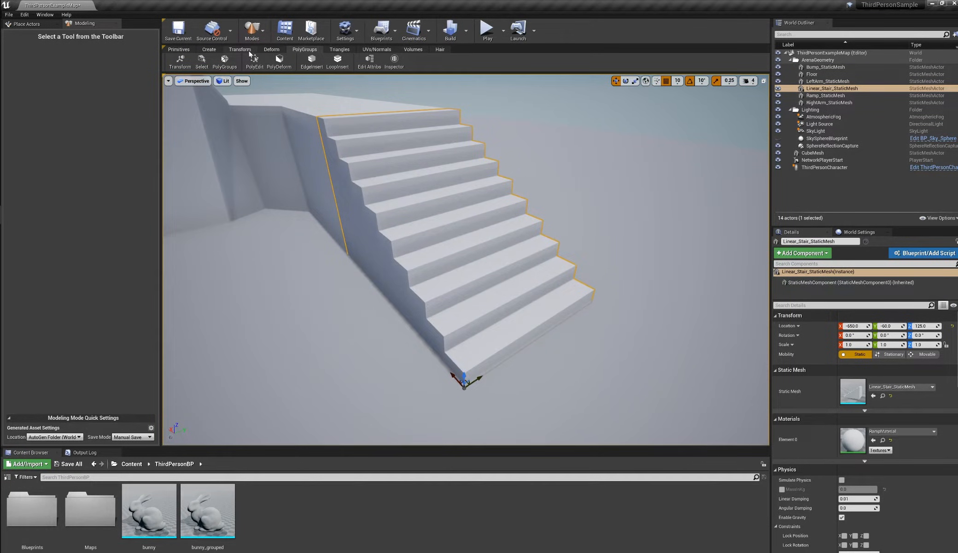
click(339, 66)
right_drag(389, 172, 405, 168)
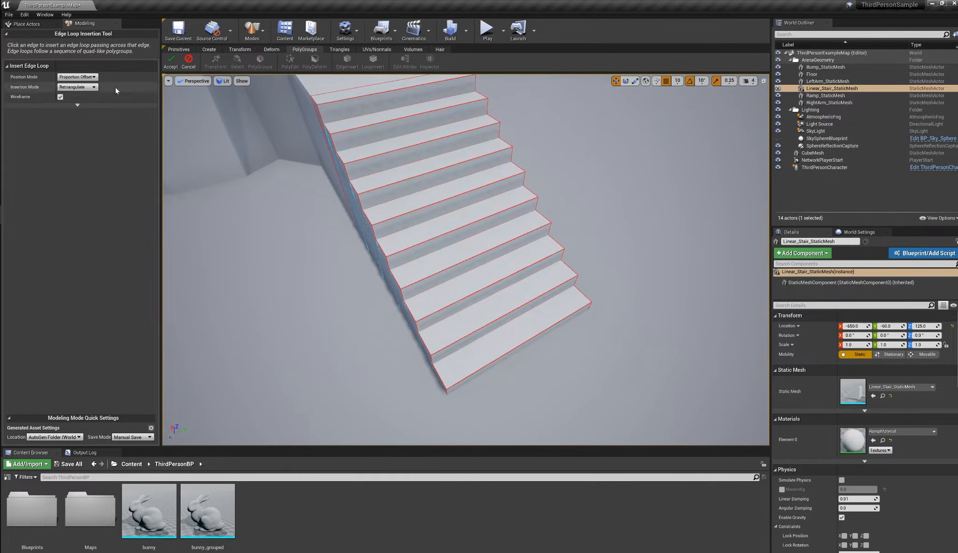
click(61, 97)
right_drag(393, 188, 394, 188)
alt+drag(456, 163, 442, 161)
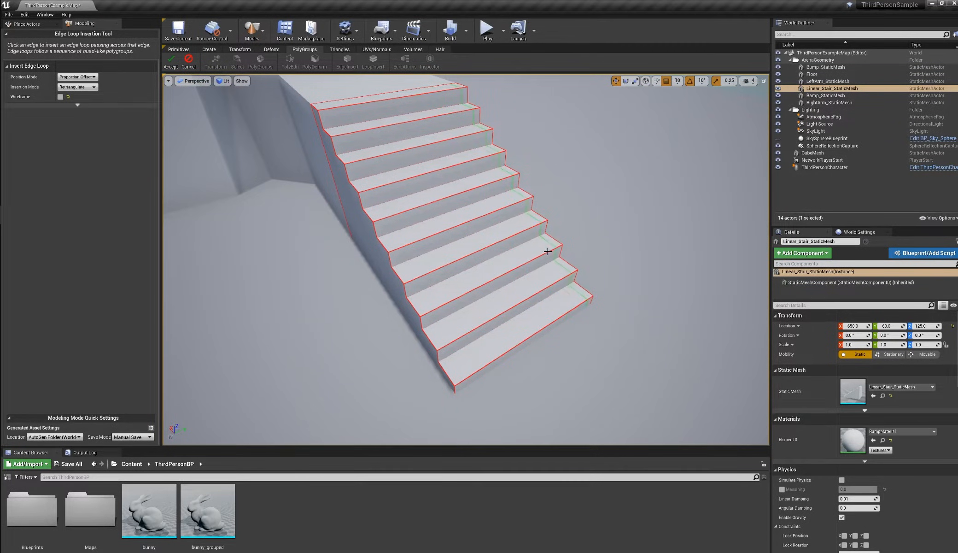
Step: Try the Even position mode for edge loop insertion, and restore Proportion Offset
click(77, 76)
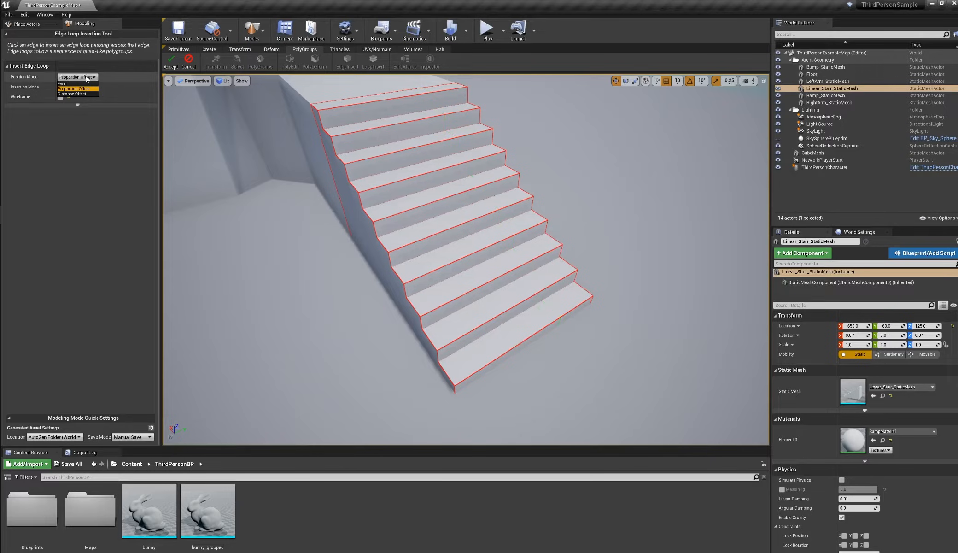
click(86, 83)
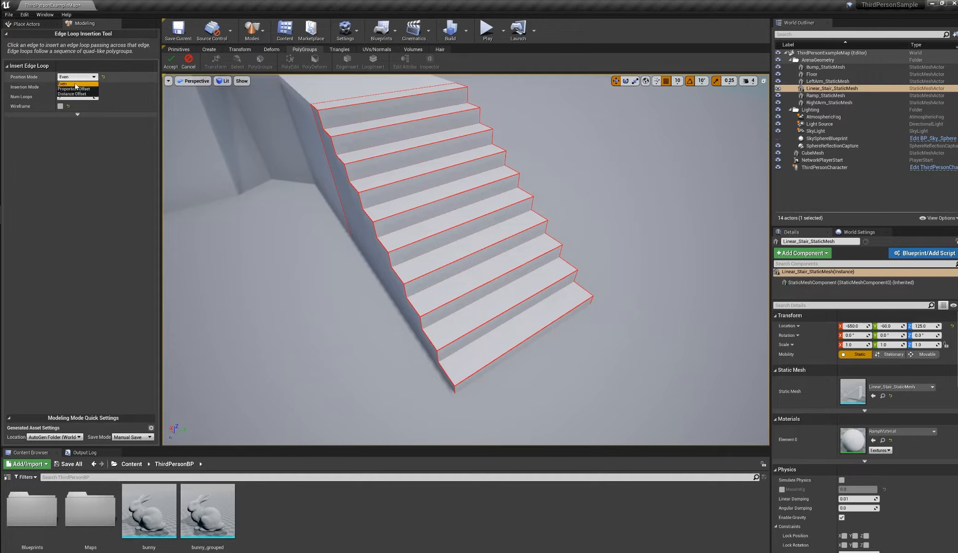
click(79, 77)
click(74, 89)
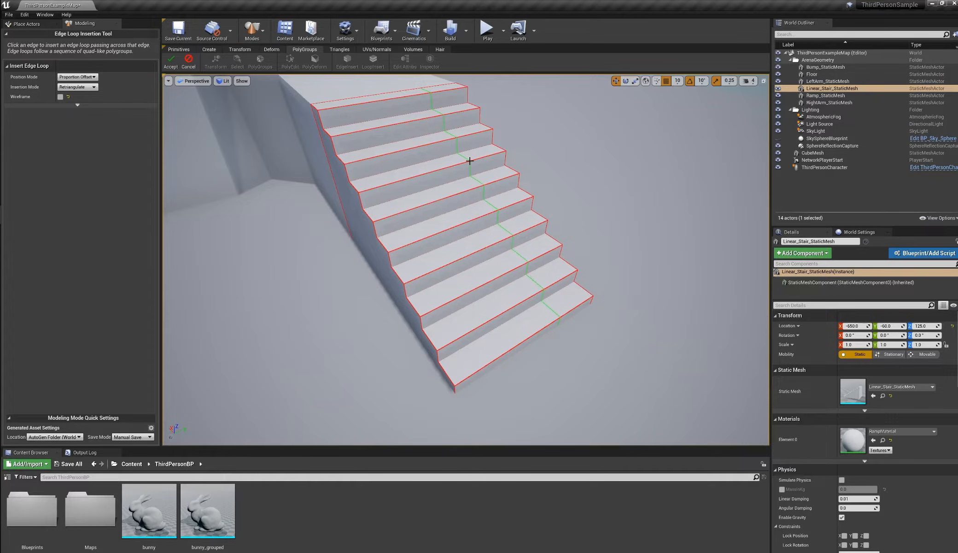
Step: Insert two edge loops running down the staircase across all steps, and accept the result
click(438, 168)
click(407, 180)
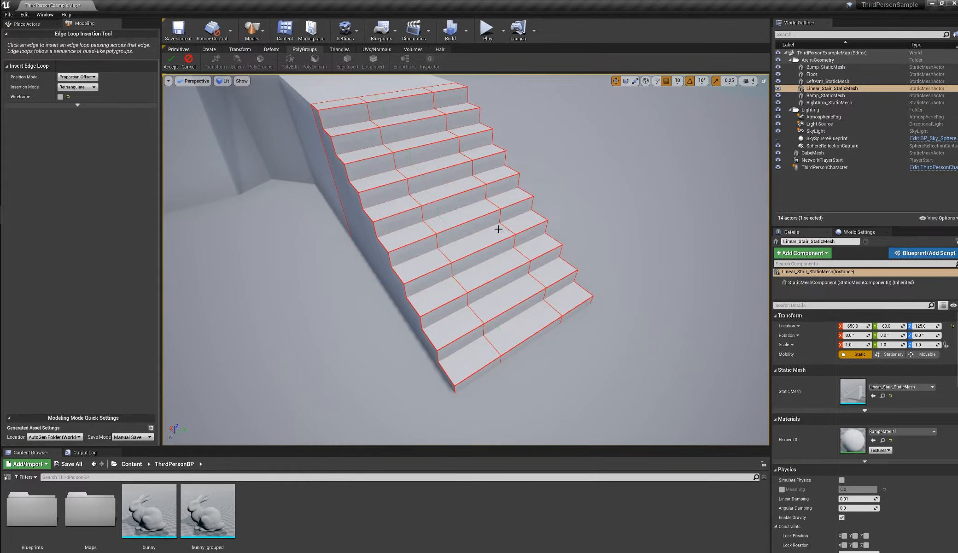
click(170, 60)
mouse_move(440, 223)
alt+mouse_down()
mouse_move(439, 233)
mouse_move(474, 229)
mouse_move(482, 206)
mouse_move(459, 221)
alt+mouse_up()
key(alt+2)
key(alt+4)
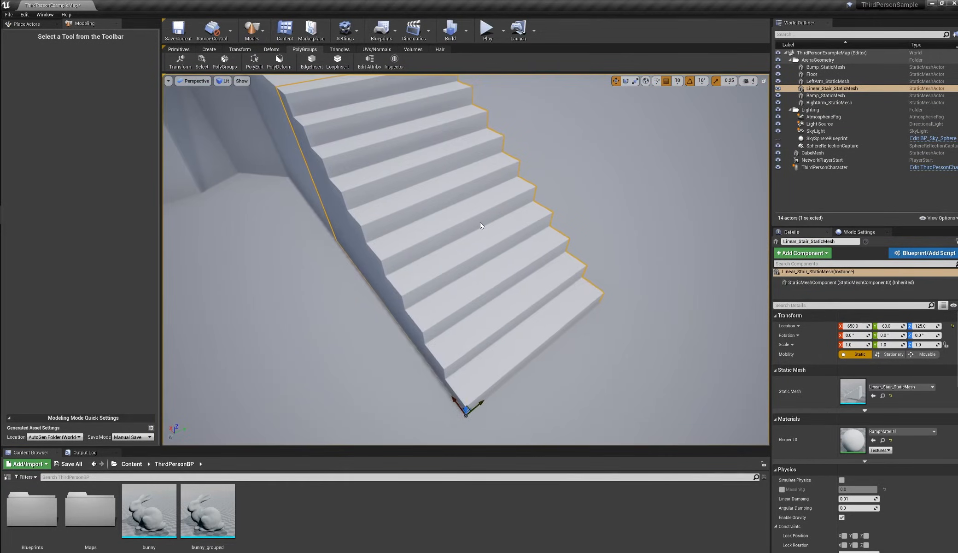
Step: Re-enable selection of faces and vertices alongside edges in PolyEdit's selection filter, test it on the staircase, and leave the tool
click(254, 64)
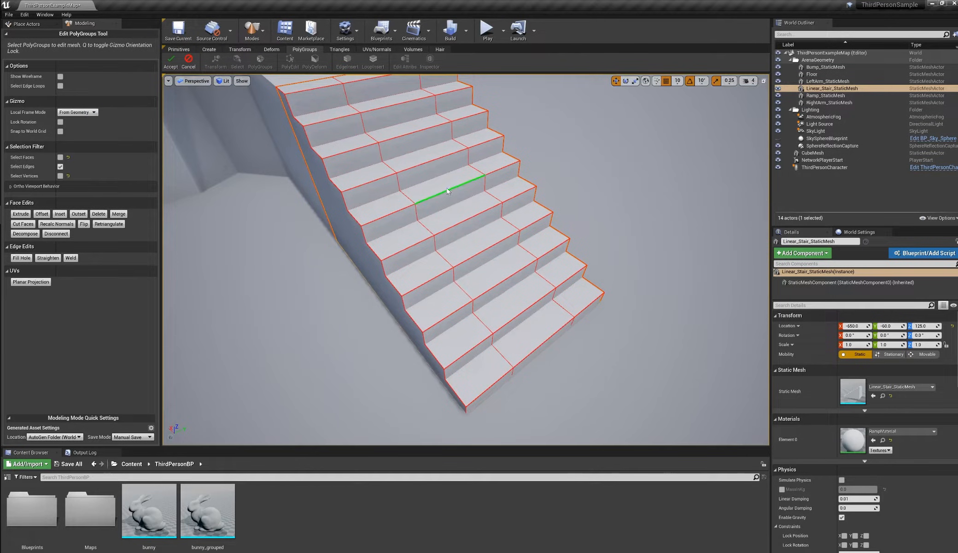
click(59, 167)
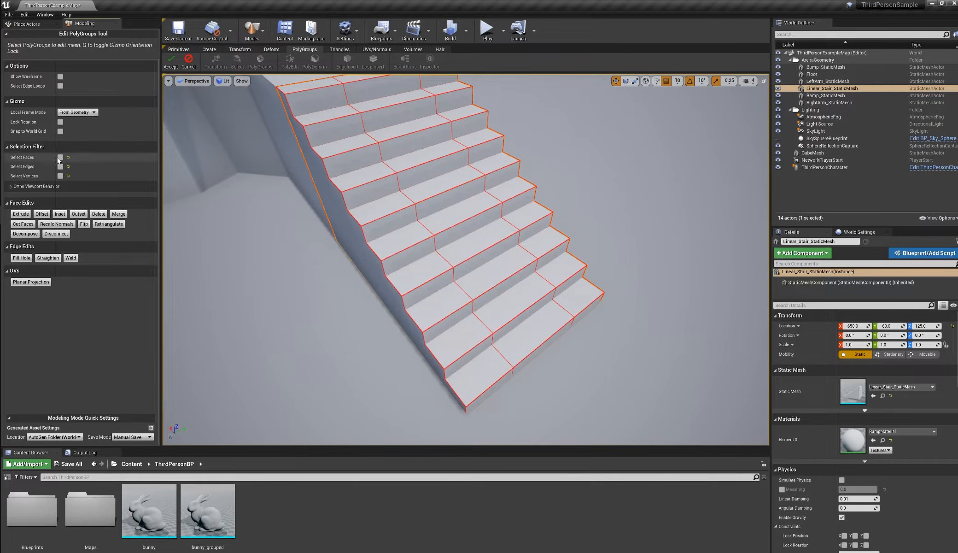
click(60, 157)
click(60, 167)
click(60, 176)
click(462, 201)
click(260, 233)
click(189, 61)
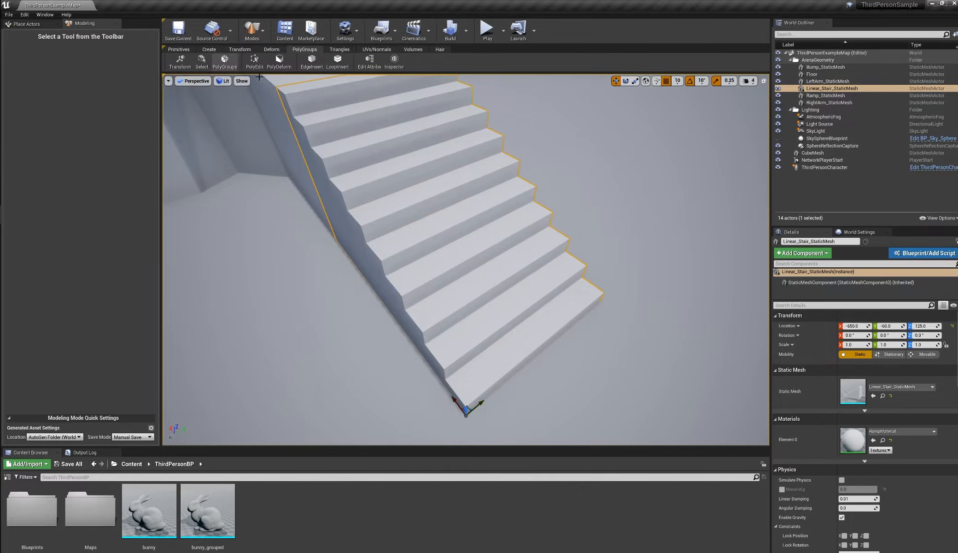
Step: Insert two slanted group edges across faces in the staircase's middle strip with Plane Cut insertion, and accept them
click(312, 59)
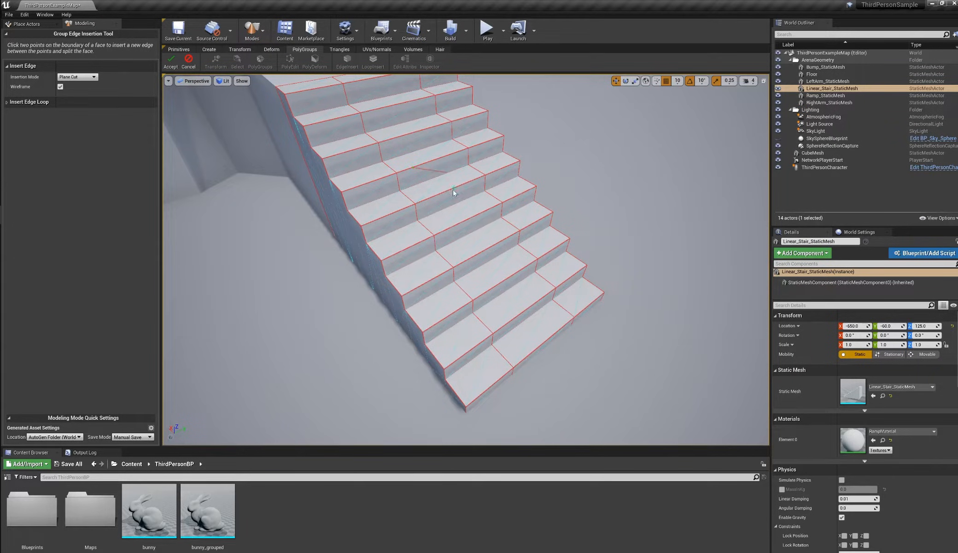
alt+drag(466, 219, 450, 220)
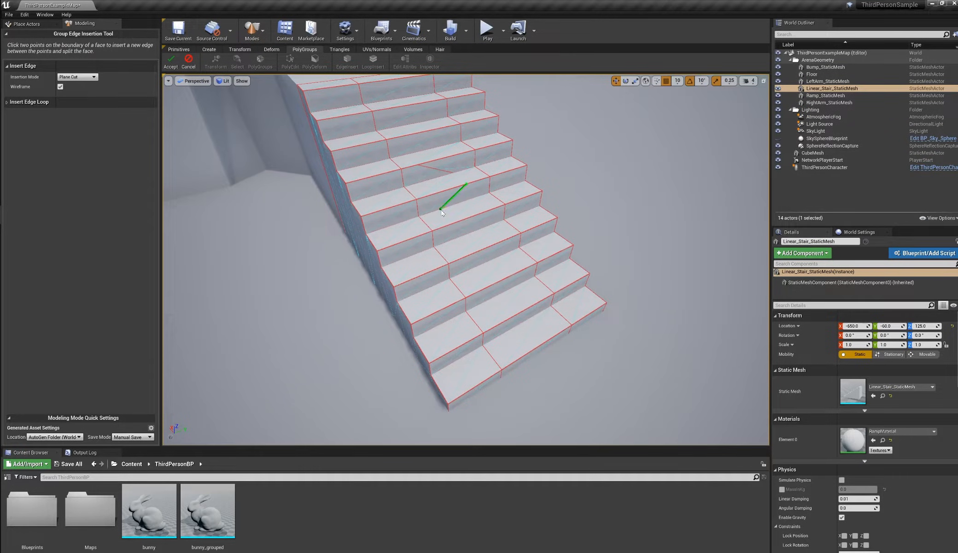
alt+drag(364, 188, 470, 232)
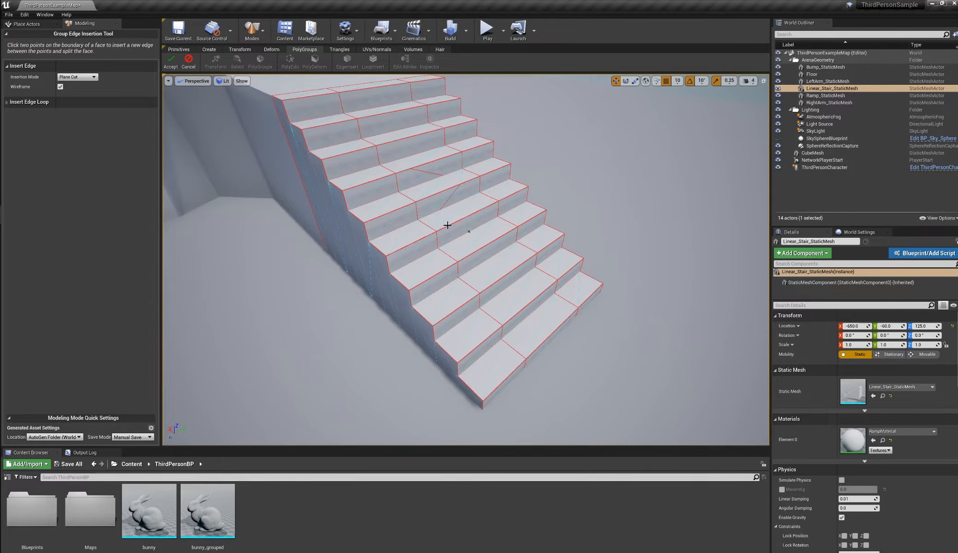
click(172, 63)
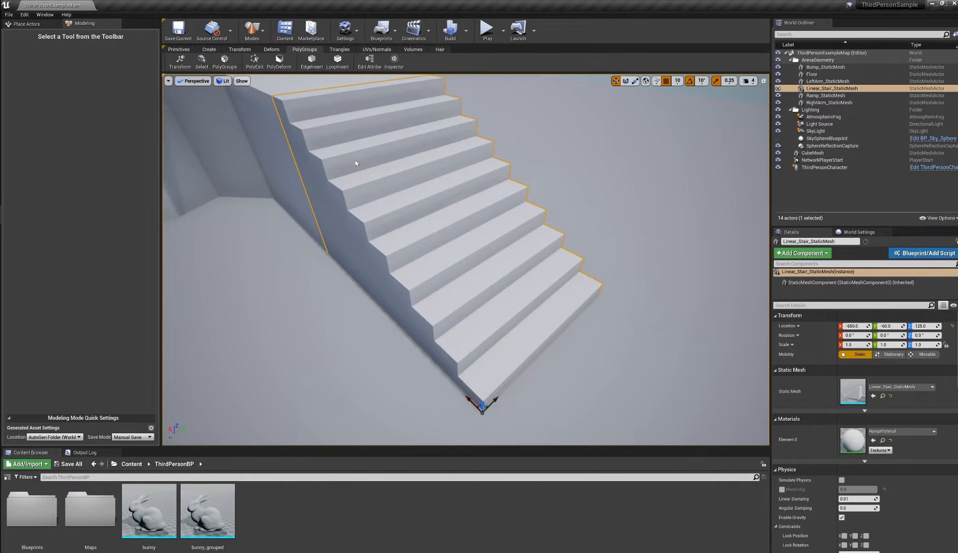
Step: Examine the staircase's group colors in Mesh Selection, and leave the tool without changes
alt+drag(429, 201, 377, 234)
click(203, 62)
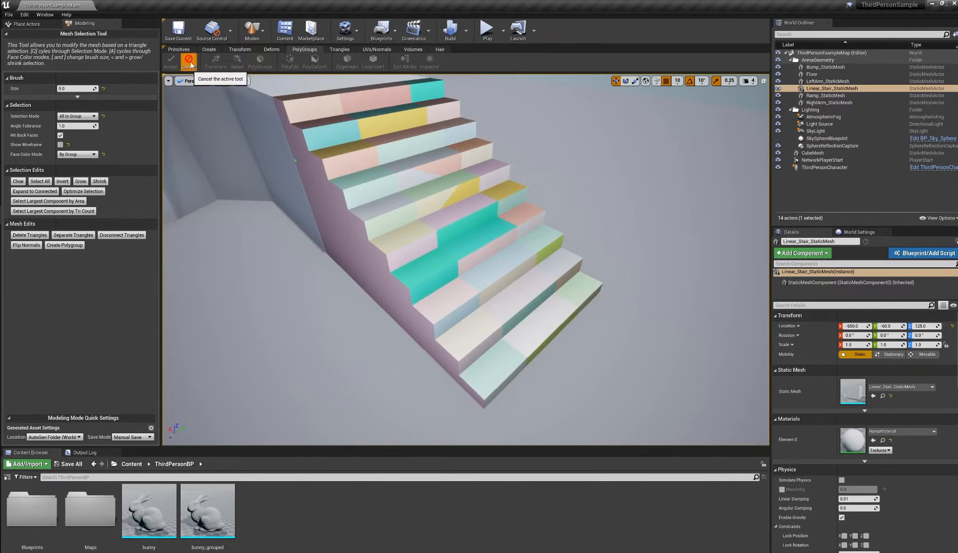
click(189, 63)
Step: Test face selection in PolyEdit by picking three middle-strip stair faces together, and separately the small face split off by the inserted edge
click(255, 65)
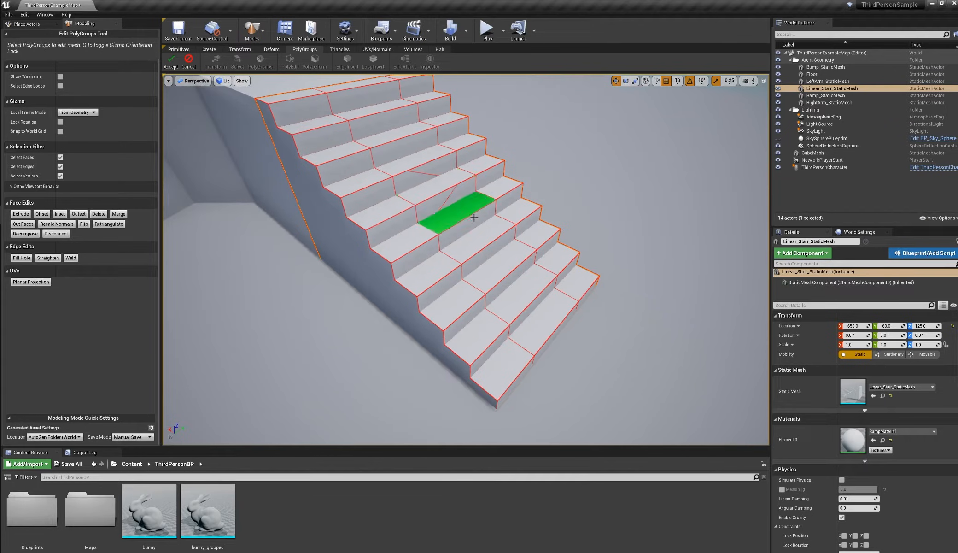
alt+drag(475, 219, 496, 210)
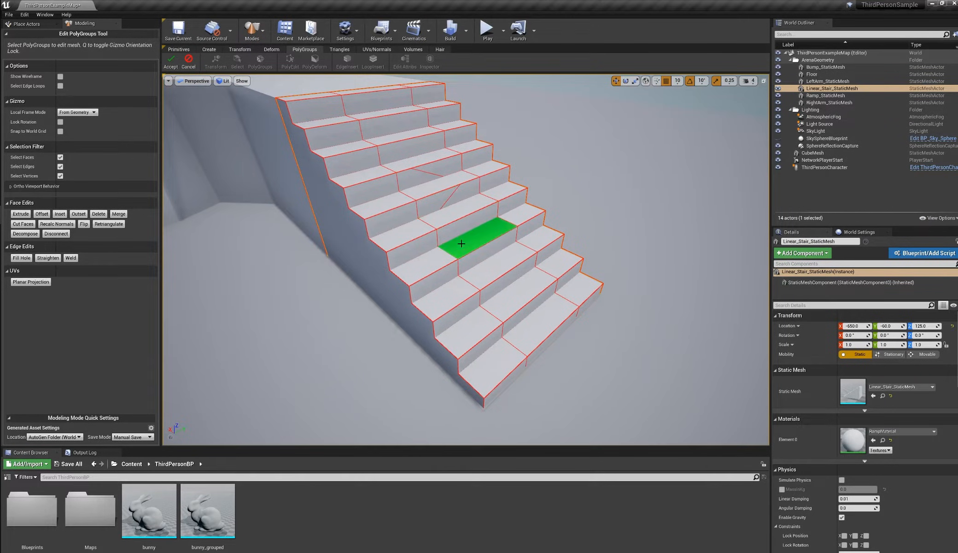
click(475, 233)
shift+click(460, 210)
shift+click(420, 159)
drag(452, 188, 452, 191)
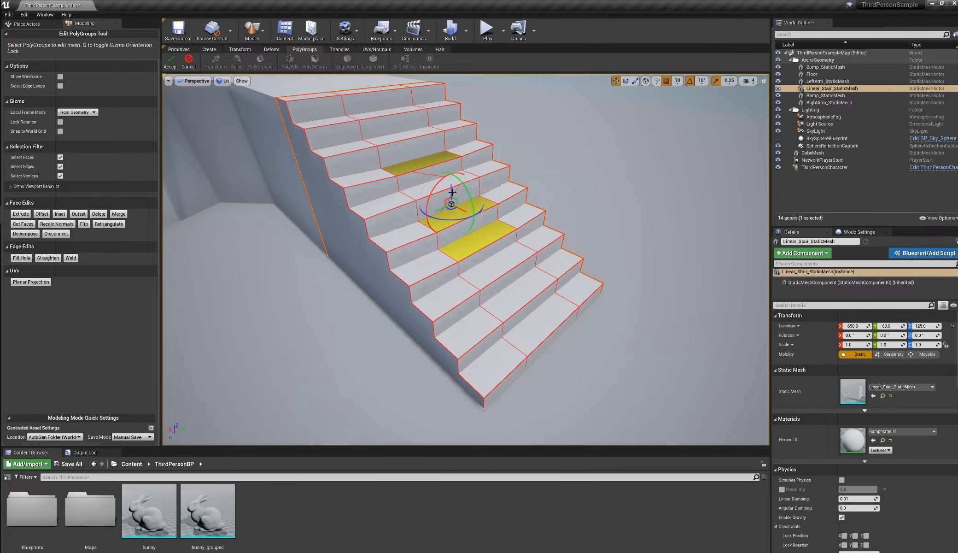
click(577, 180)
click(438, 202)
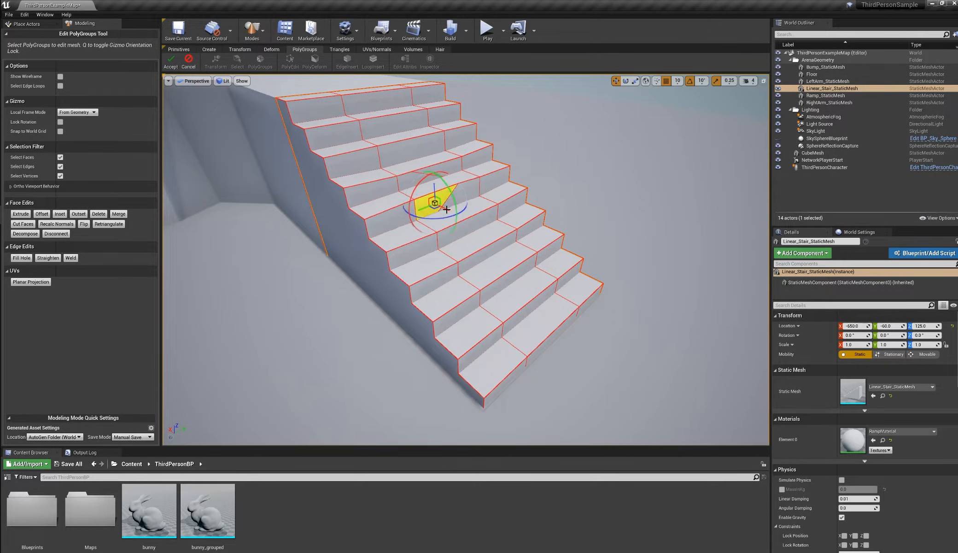
Step: Examine the staircase's PolyGroup layout from several angles in PolyEdit, and leave the tool without changes
click(556, 167)
alt+drag(556, 167, 585, 198)
click(485, 249)
alt+drag(554, 279, 519, 261)
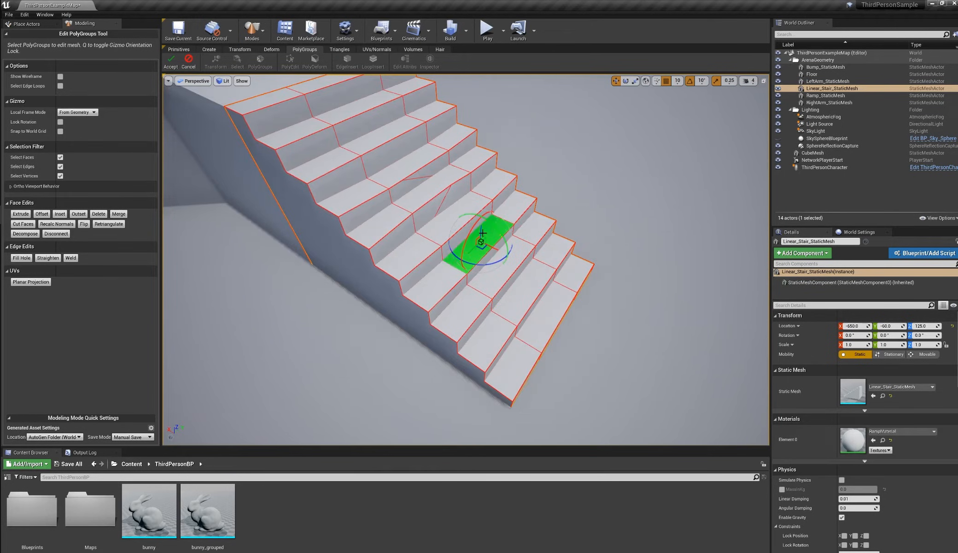
click(596, 199)
alt+drag(596, 200, 470, 221)
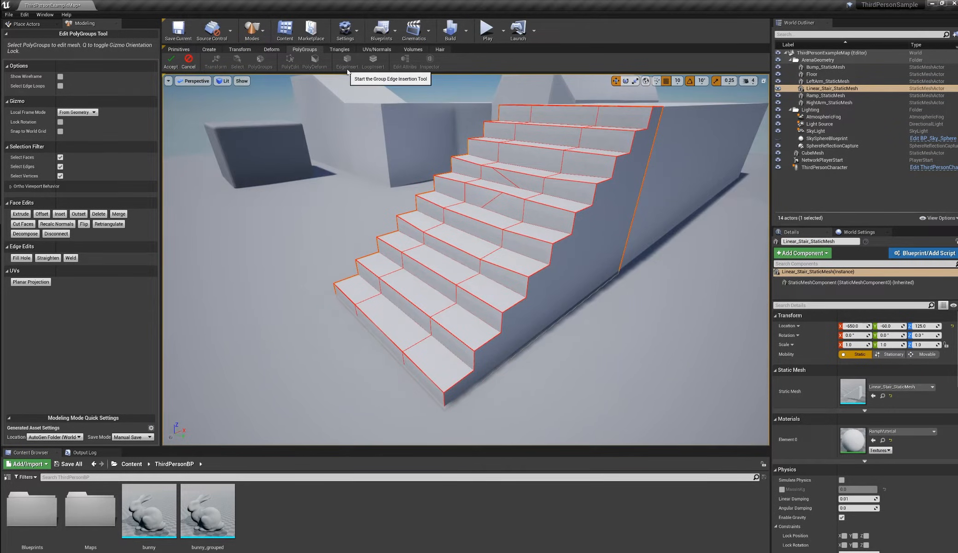
alt+drag(515, 255, 489, 265)
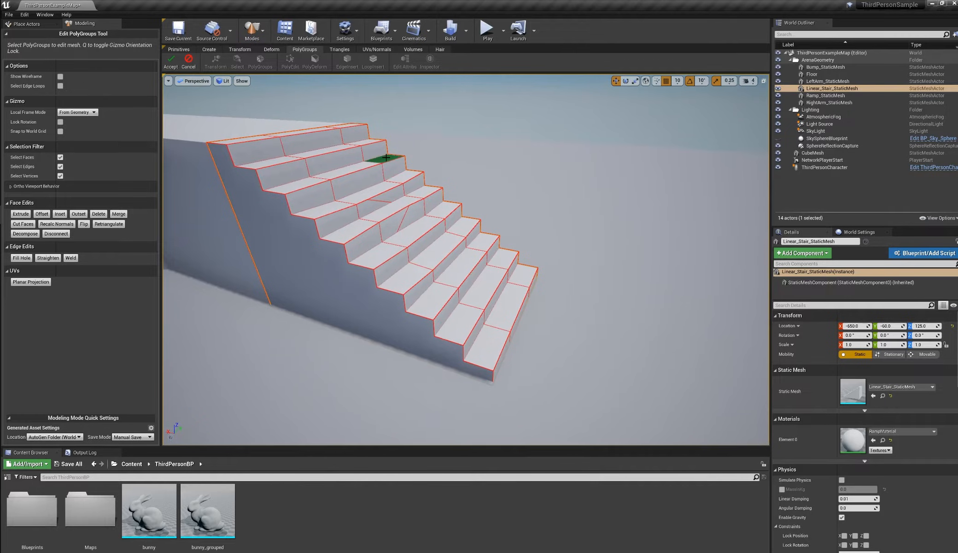
alt+drag(397, 207, 332, 234)
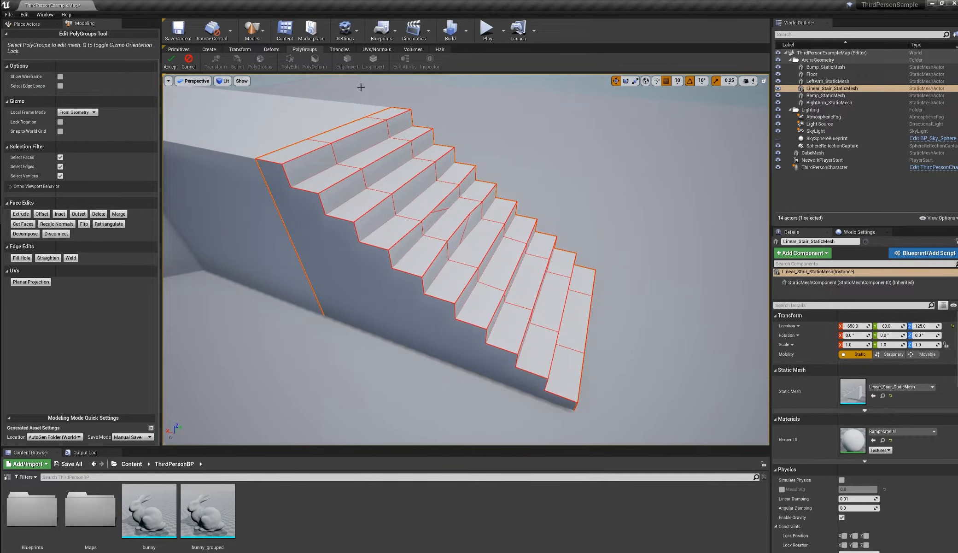
alt+drag(521, 156, 501, 159)
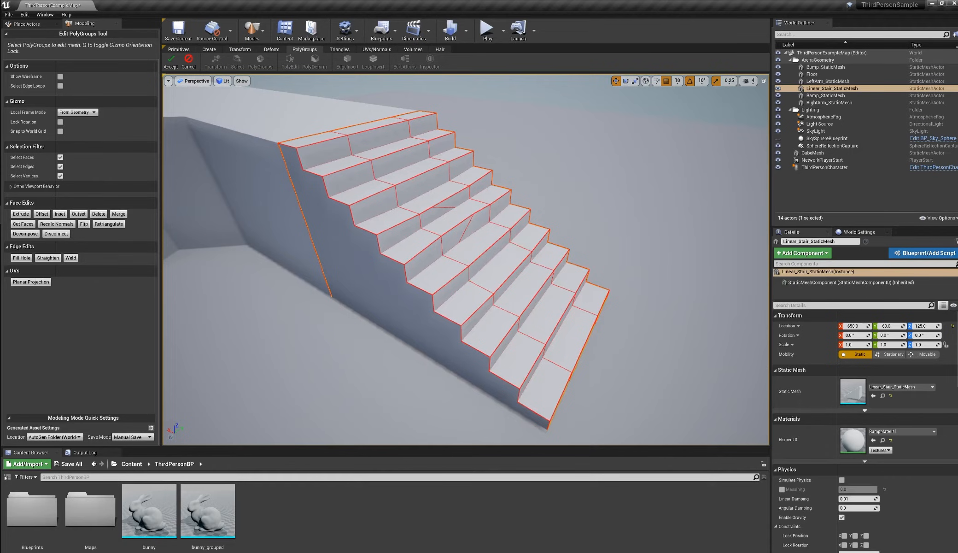
alt+drag(607, 200, 570, 202)
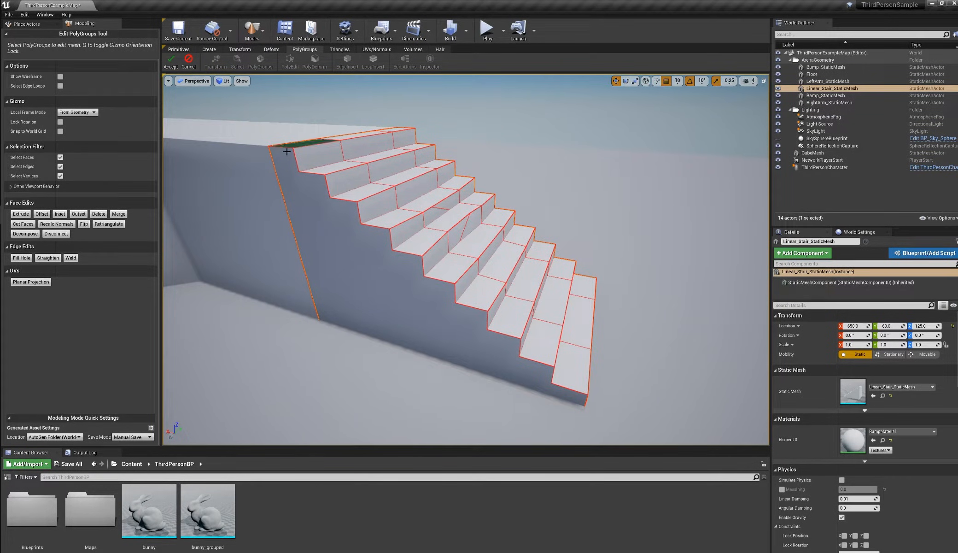
alt+drag(257, 266, 211, 295)
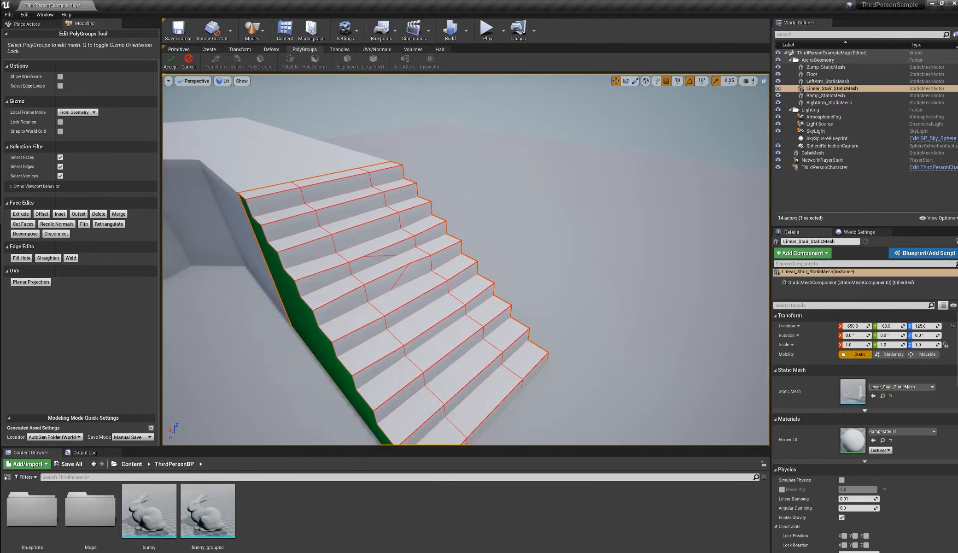
click(189, 60)
Step: Select CubeMesh, regenerate its PolyGroups and accept them
alt+drag(457, 174, 408, 180)
click(475, 239)
alt+drag(548, 258, 511, 224)
alt+drag(571, 245, 456, 228)
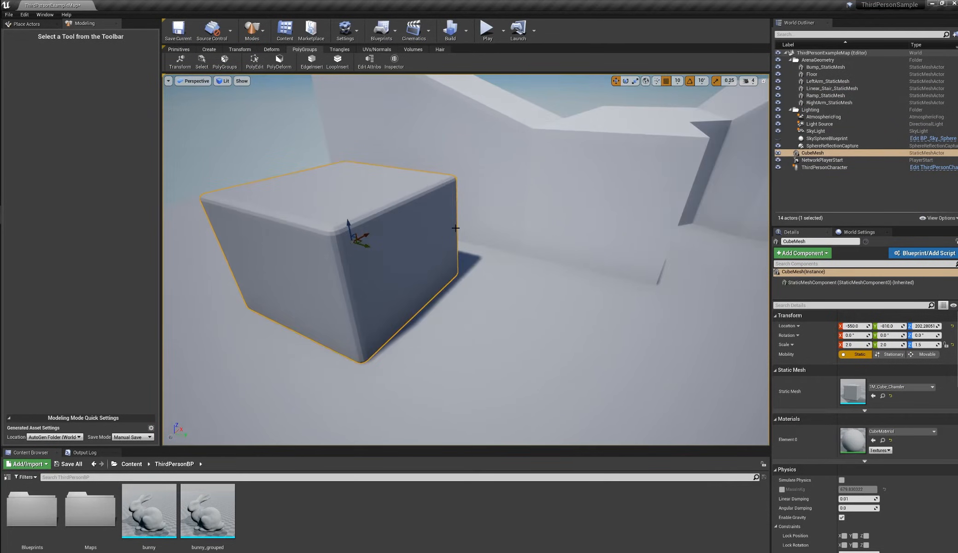
mouse_move(422, 208)
alt+mouse_down()
mouse_move(445, 173)
mouse_move(424, 213)
mouse_move(440, 210)
mouse_move(431, 207)
alt+mouse_up()
scroll(426, 216, up, 3)
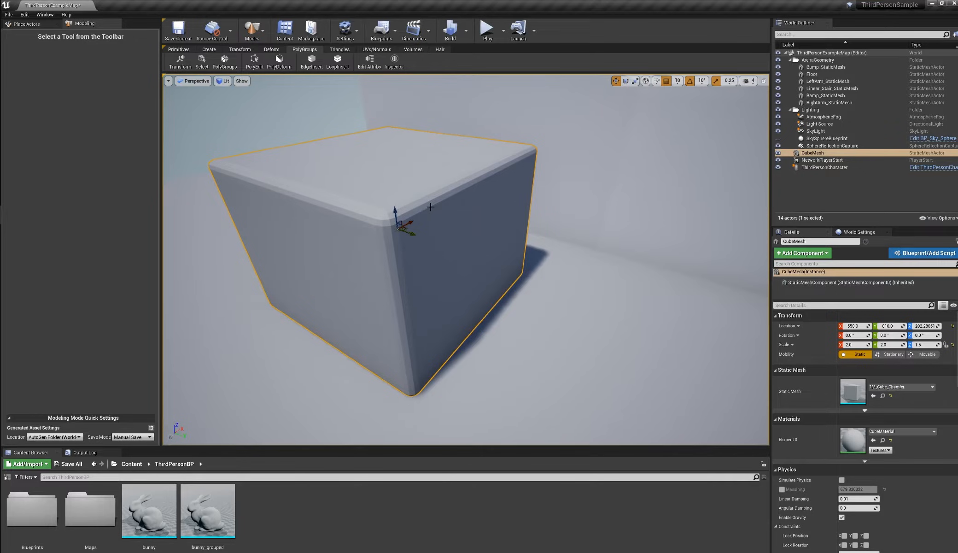
alt+drag(476, 227, 463, 226)
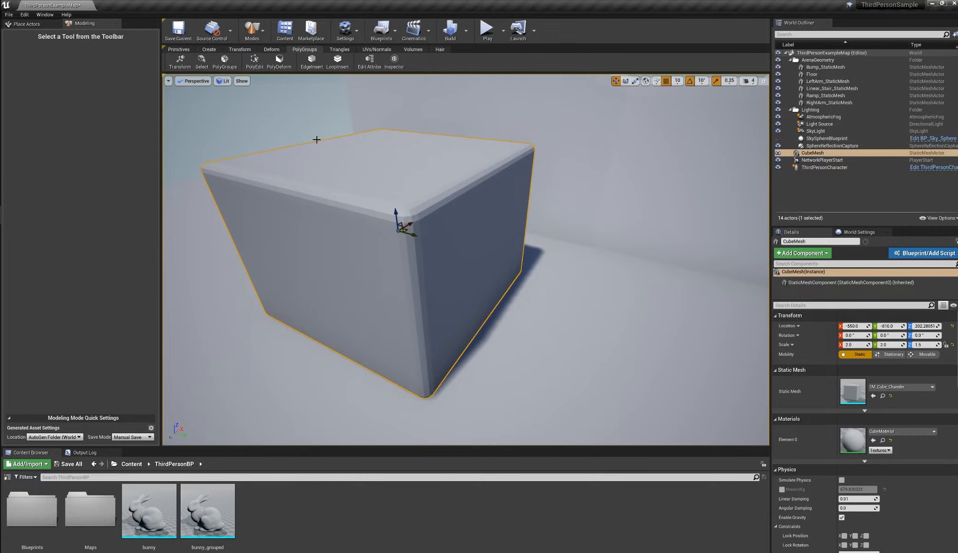
click(224, 60)
click(171, 62)
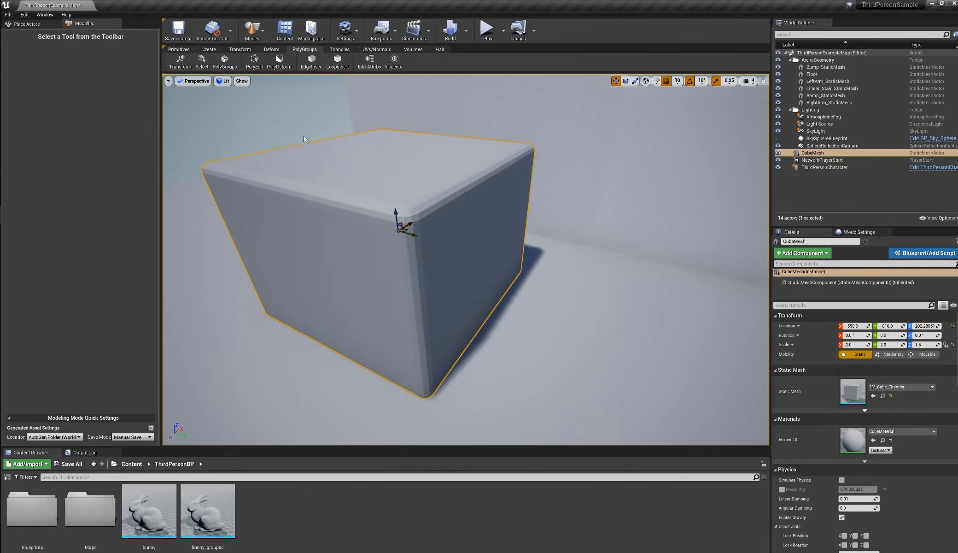
Step: In Mesh Selection, turn the strips of CubeMesh's top and vertical beveled edges and its corner into new PolyGroups, and accept
scroll(386, 200, up, 3)
click(201, 61)
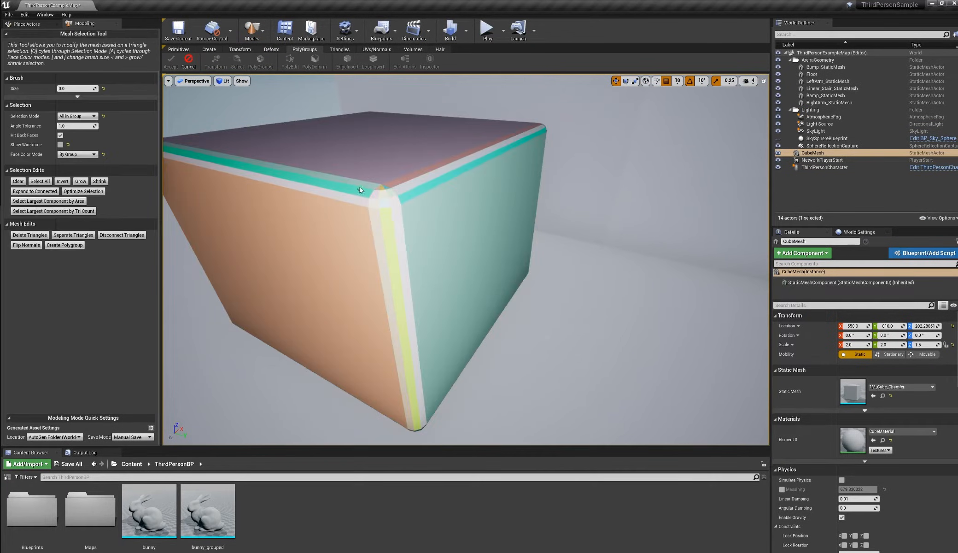
click(63, 245)
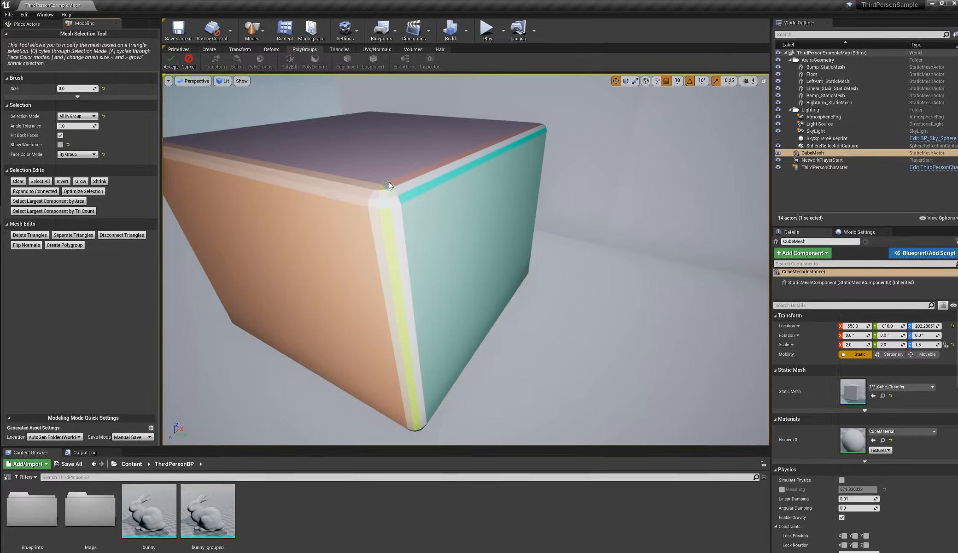
click(381, 196)
click(79, 246)
click(402, 181)
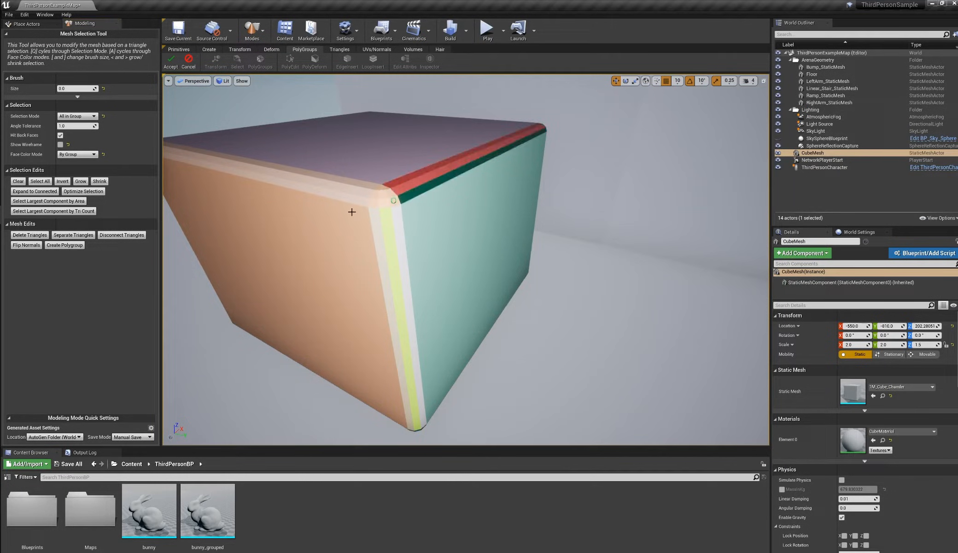
click(389, 252)
click(65, 245)
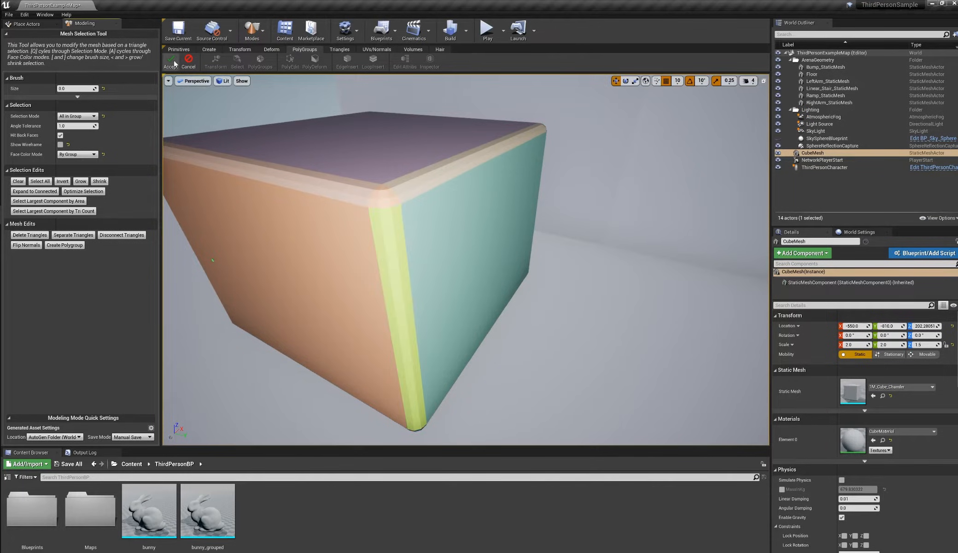
click(170, 62)
Step: Start the Edit Normals tool on CubeMesh and set its Split Normal Method to Face Group ID
alt+drag(437, 235, 456, 226)
scroll(425, 228, down, 3)
click(378, 50)
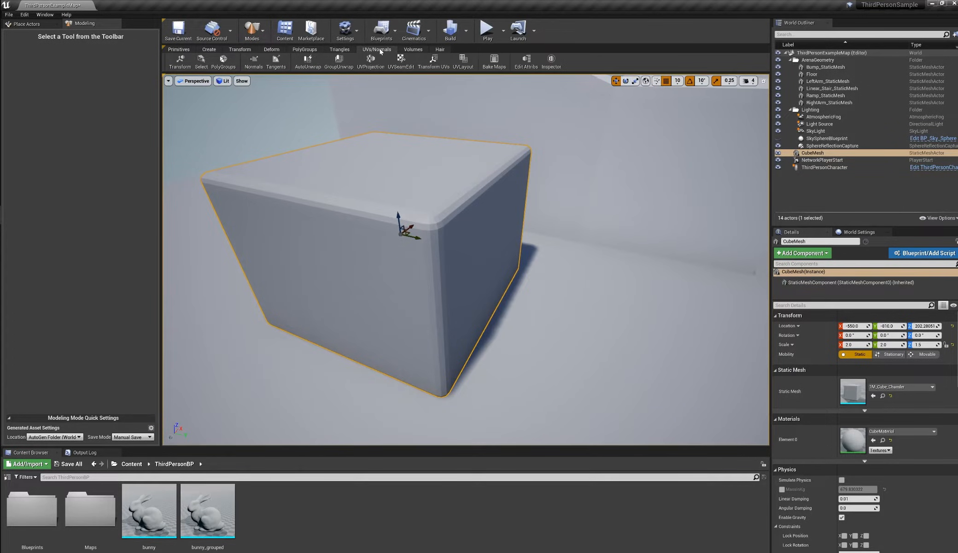
click(253, 62)
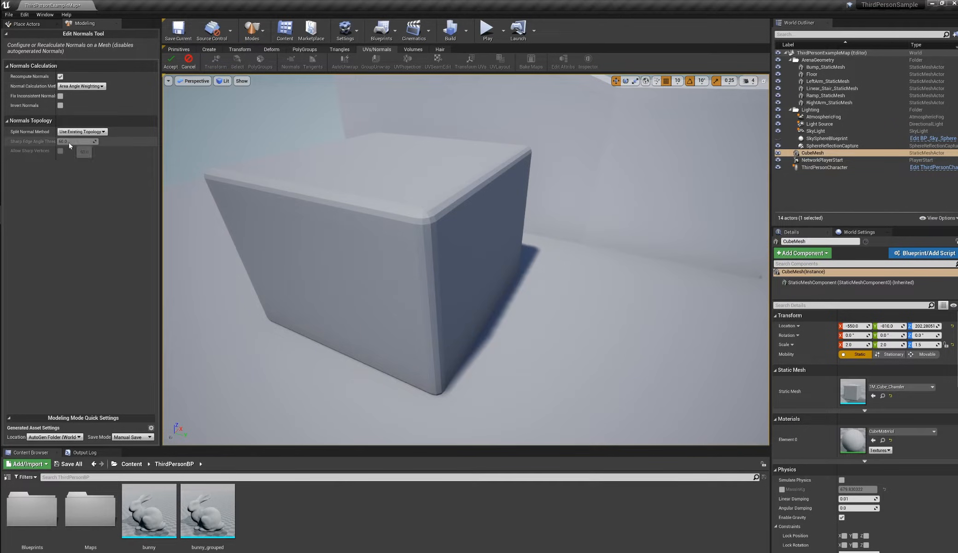
alt+drag(230, 184, 210, 212)
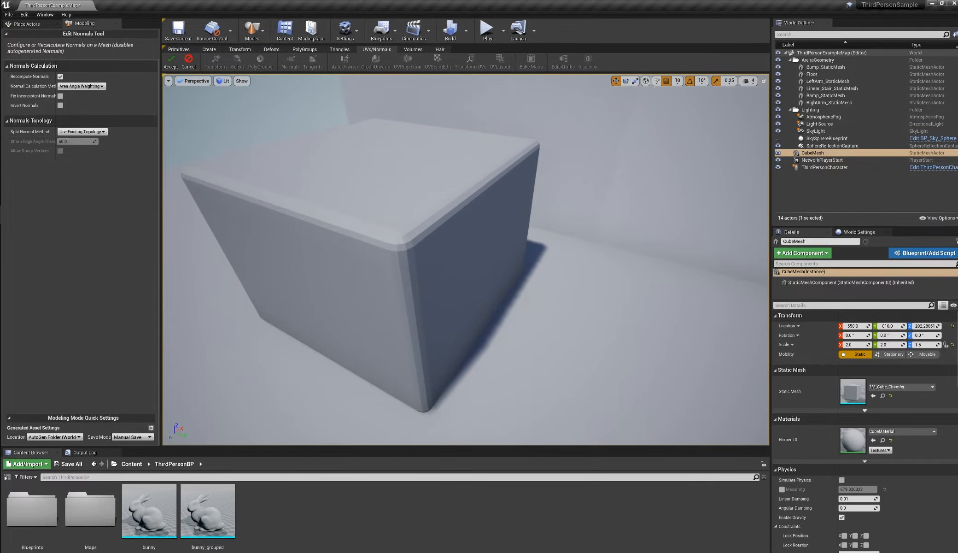
click(103, 132)
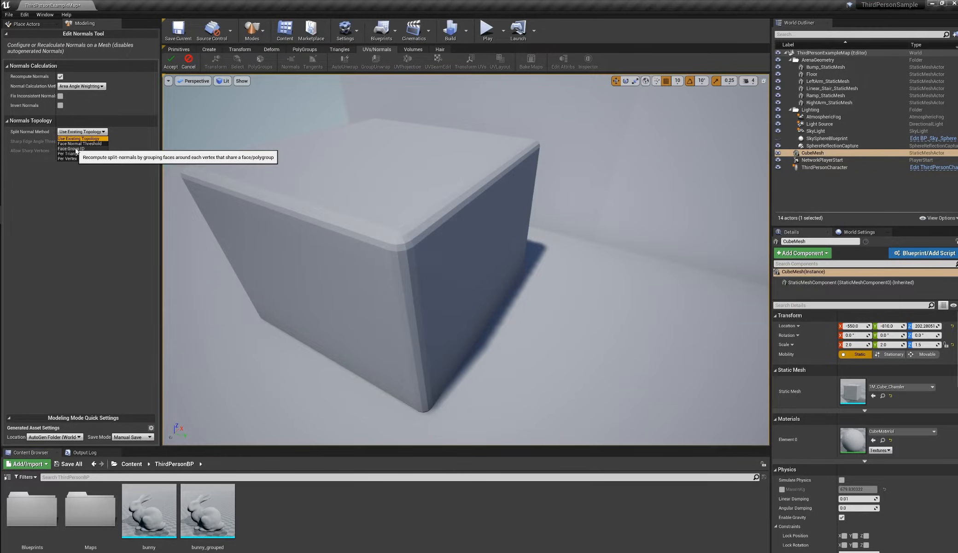
click(76, 149)
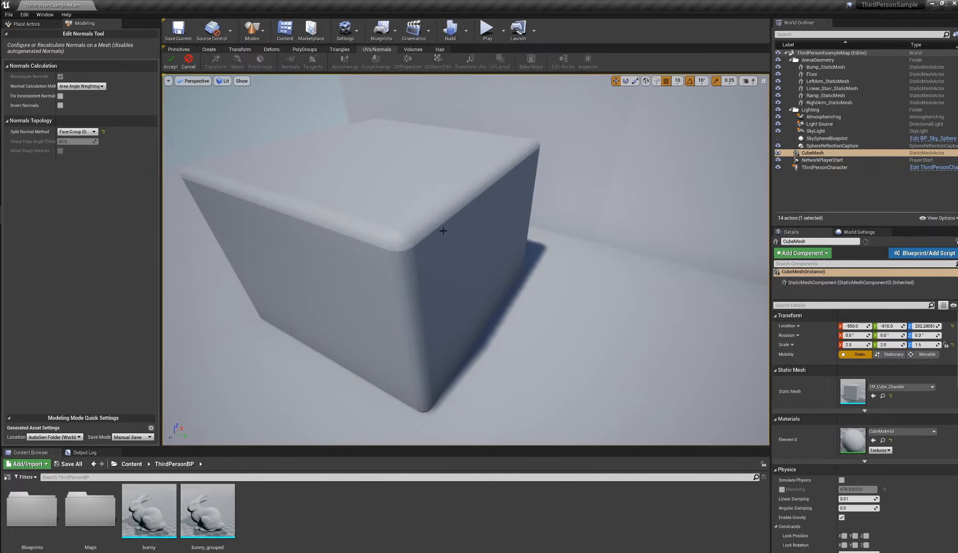
Step: Examine the shading along the cube's beveled edges and corner from several angles in the normals preview
alt+drag(443, 230, 441, 236)
alt+right_drag(441, 235, 449, 240)
alt+drag(433, 240, 401, 251)
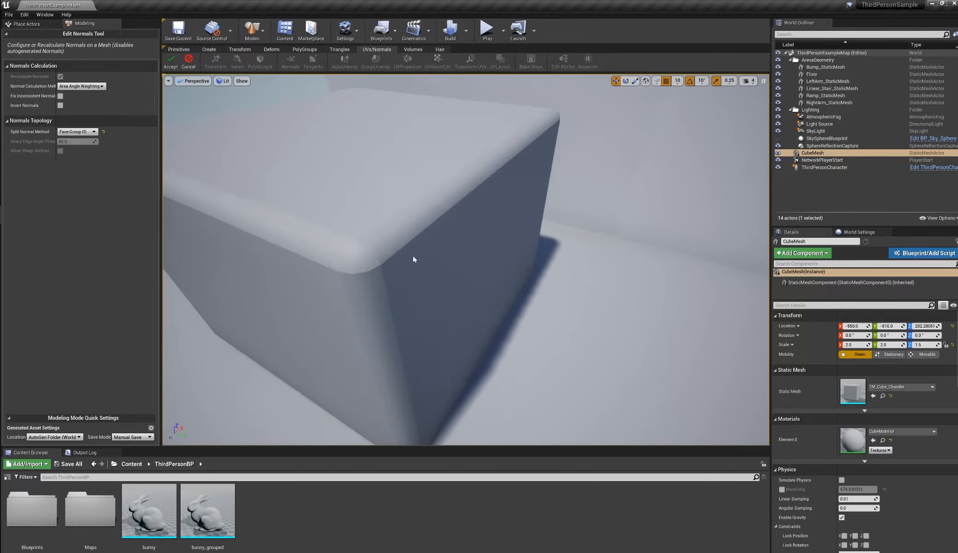
alt+drag(320, 243, 353, 239)
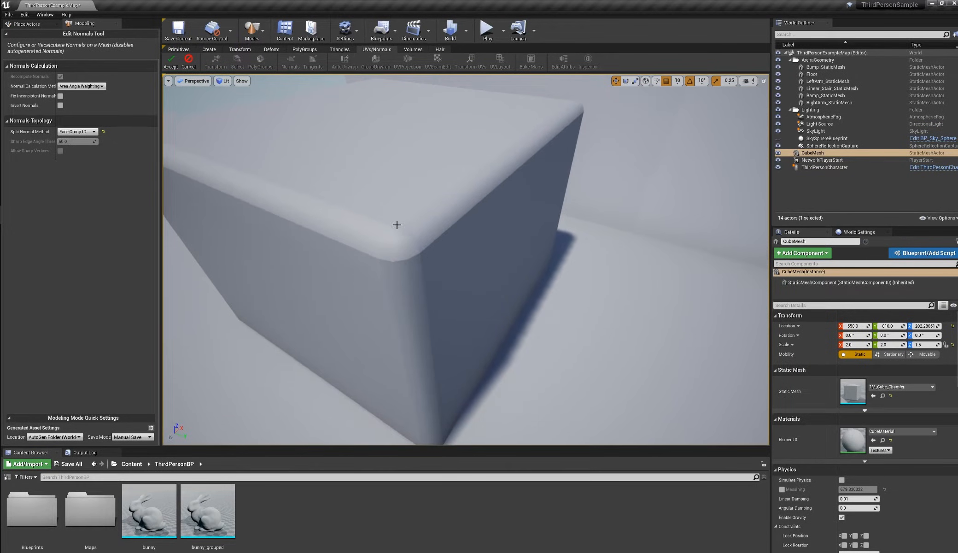
alt+drag(474, 249, 457, 223)
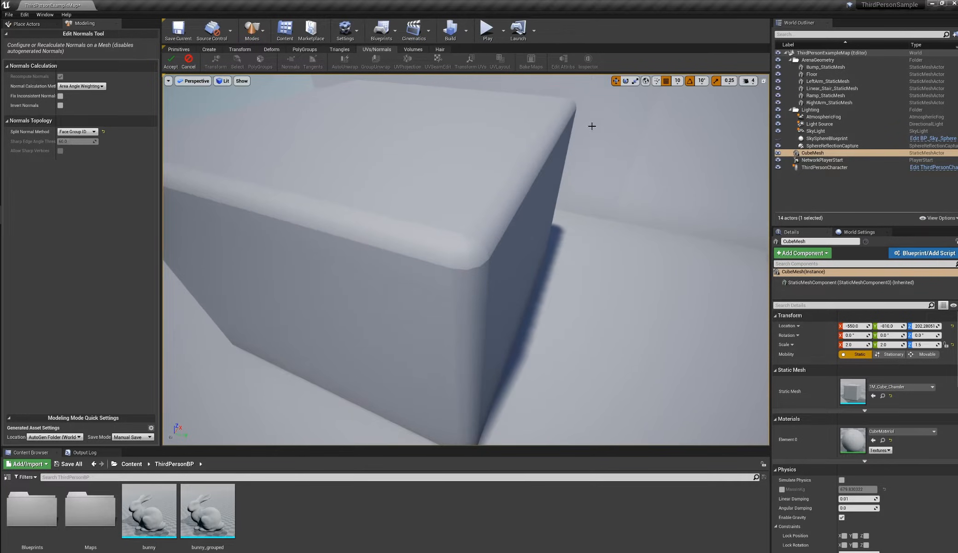
alt+drag(518, 269, 465, 246)
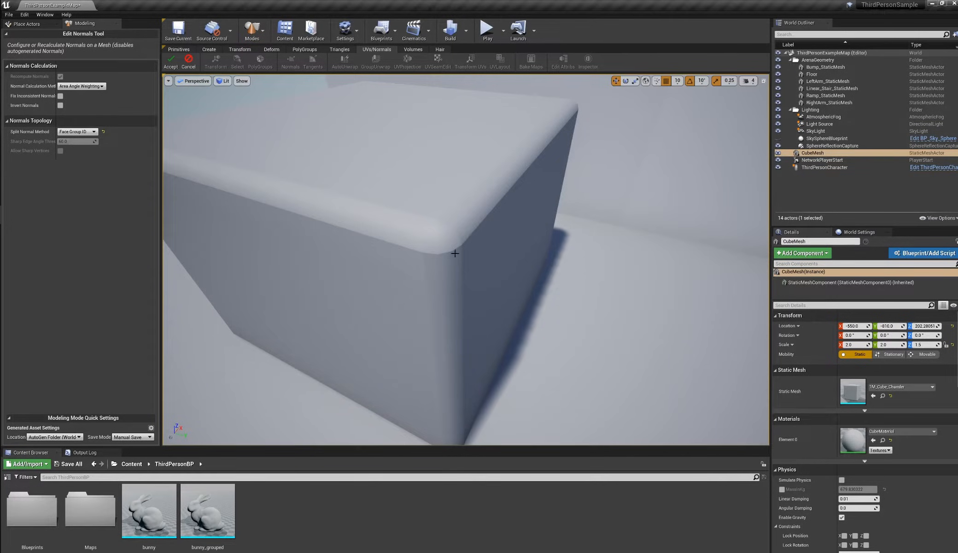
alt+drag(500, 289, 466, 293)
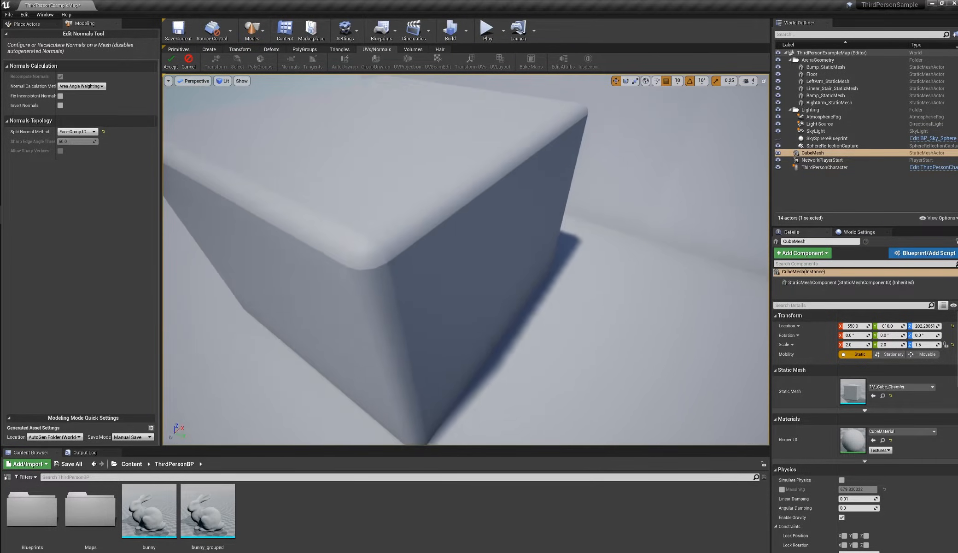
alt+drag(364, 256, 490, 203)
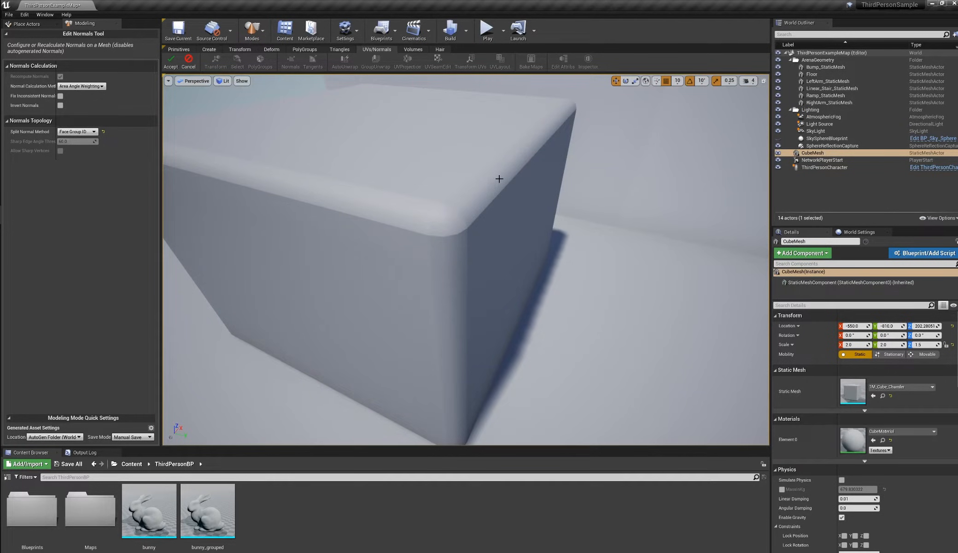
alt+drag(498, 184, 477, 180)
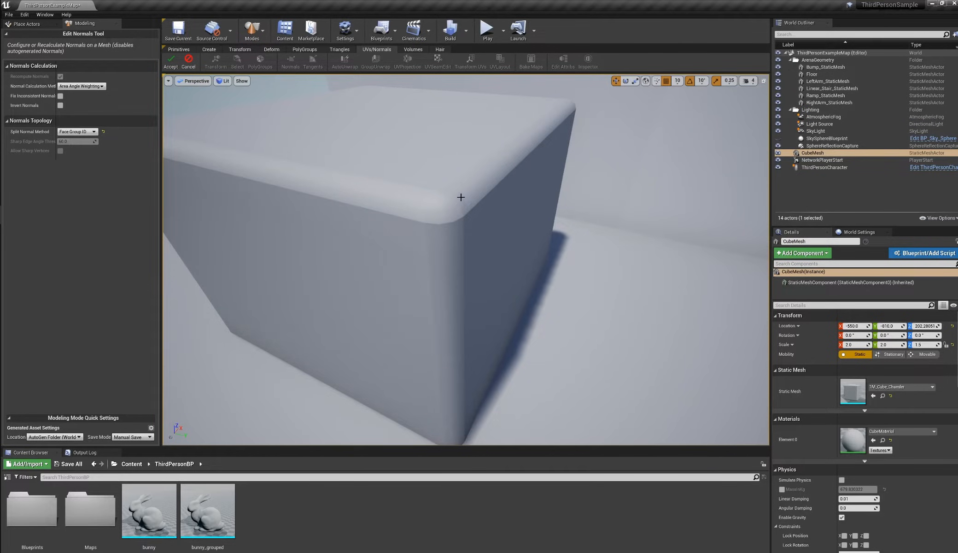
alt+drag(529, 158, 426, 149)
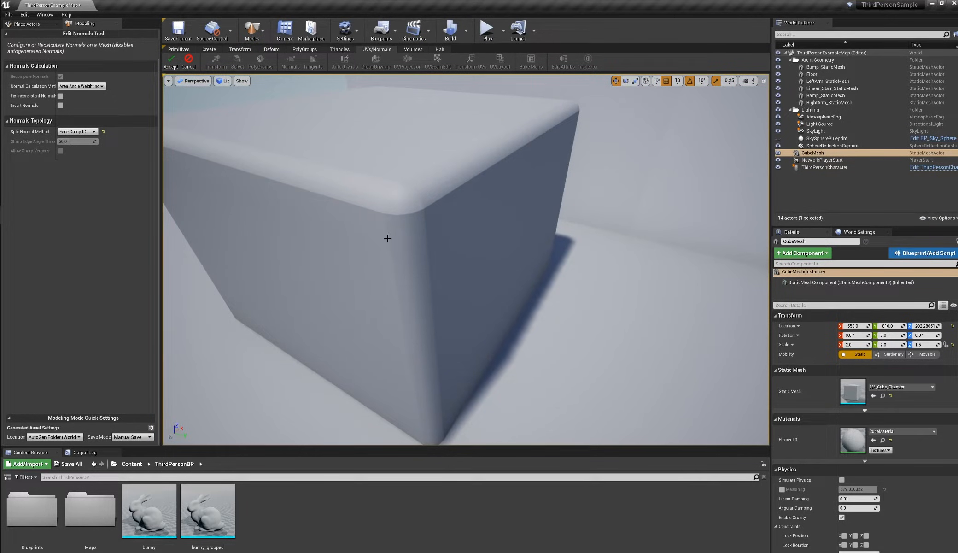
alt+drag(469, 259, 510, 279)
alt+drag(470, 238, 412, 221)
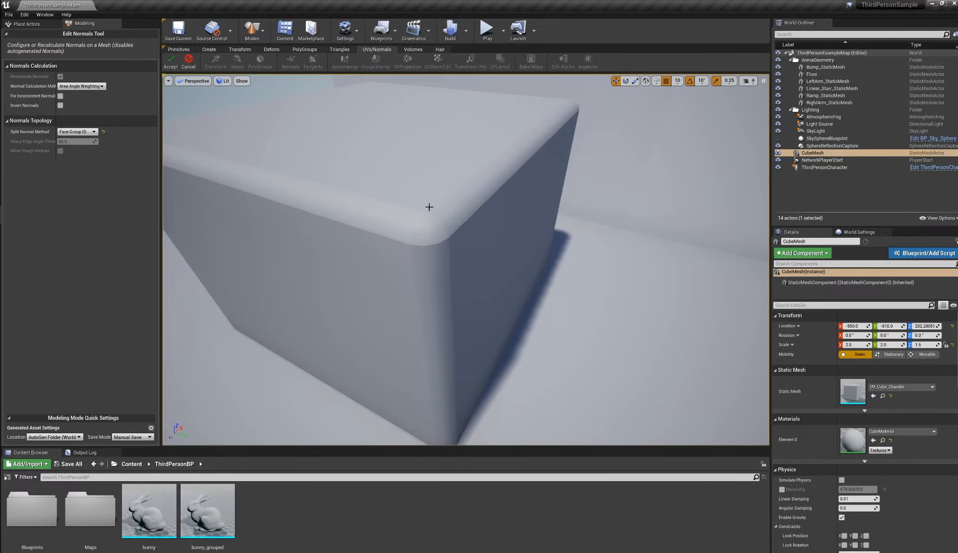
alt+drag(447, 203, 449, 205)
click(438, 194)
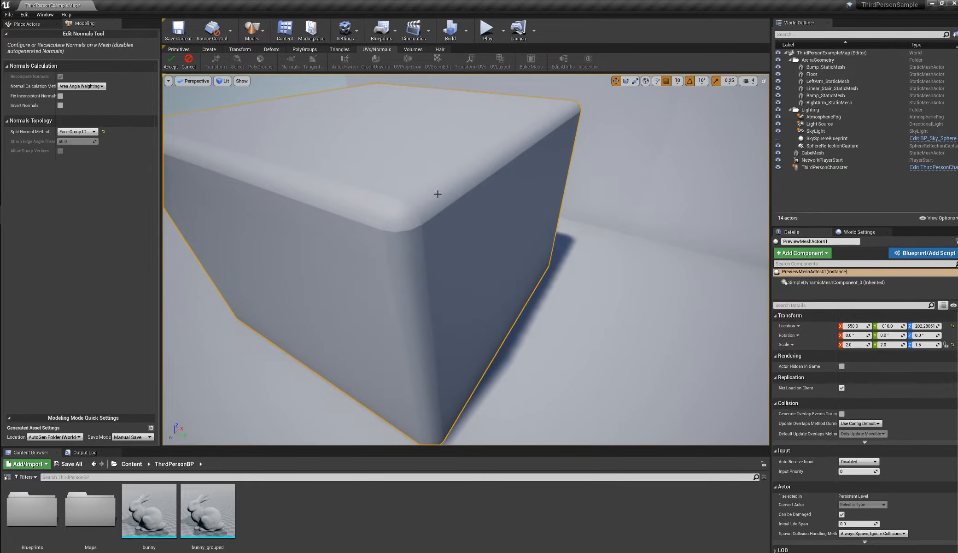
Step: Accept the recomputed normals on CubeMesh and inspect the shaded bevels from near and far
click(173, 62)
alt+drag(400, 182, 441, 190)
alt+right_drag(489, 227, 470, 227)
alt+drag(488, 226, 506, 236)
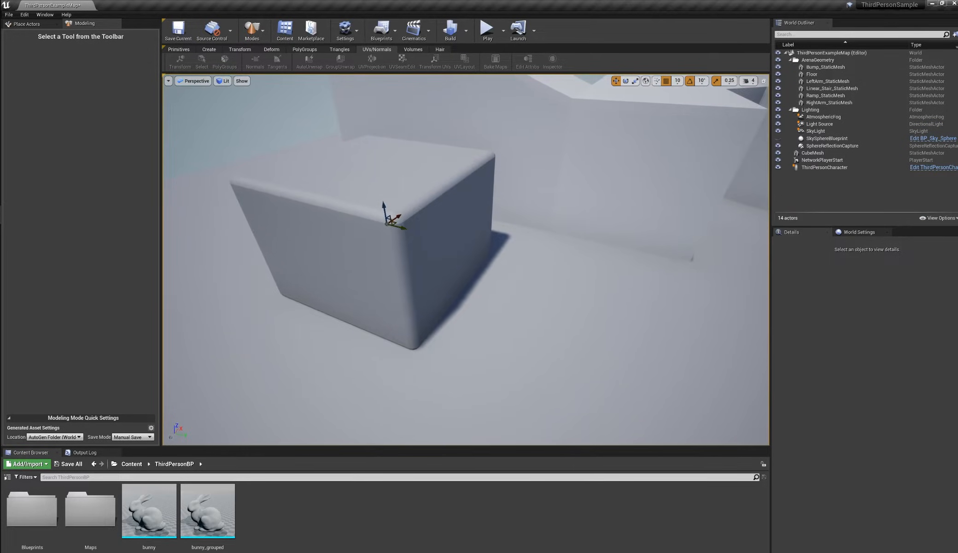
alt+right_drag(469, 240, 489, 240)
alt+drag(469, 239, 486, 241)
mouse_move(469, 240)
alt+right_down()
mouse_move(489, 241)
mouse_move(479, 240)
alt+right_up()
alt+drag(470, 239, 475, 240)
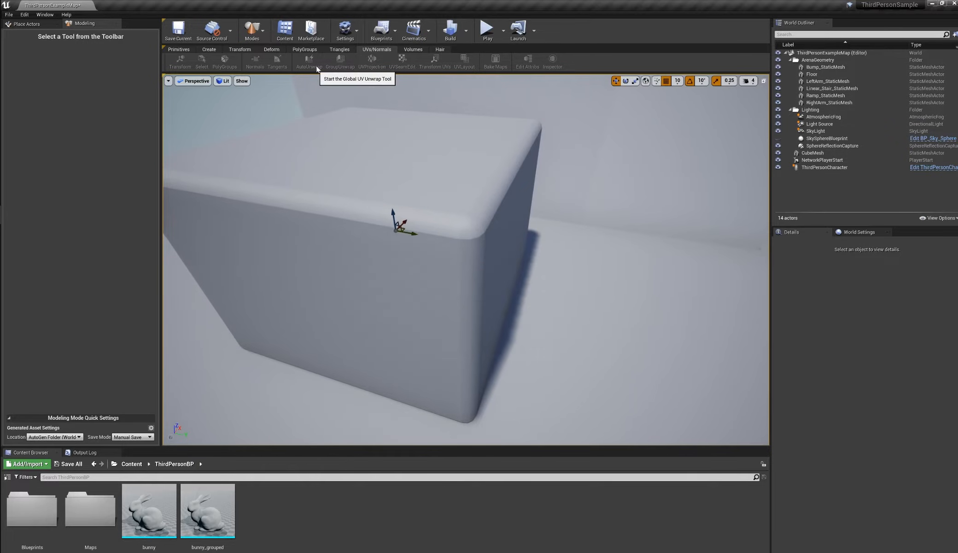
Step: Start the Remesh tool on CubeMesh and set the Group Boundary constraint to Fixed
click(339, 49)
click(531, 119)
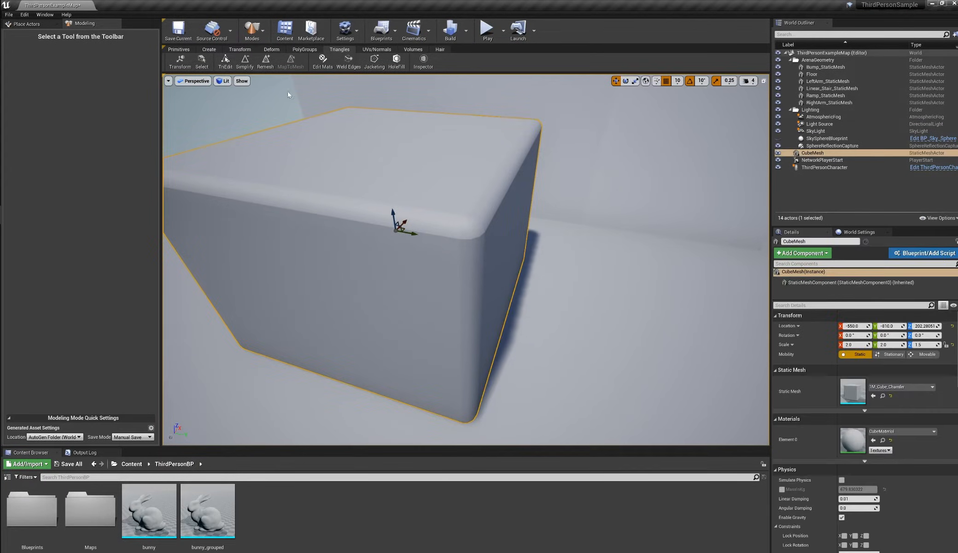
click(270, 64)
alt+drag(429, 139, 322, 146)
alt+drag(414, 169, 355, 170)
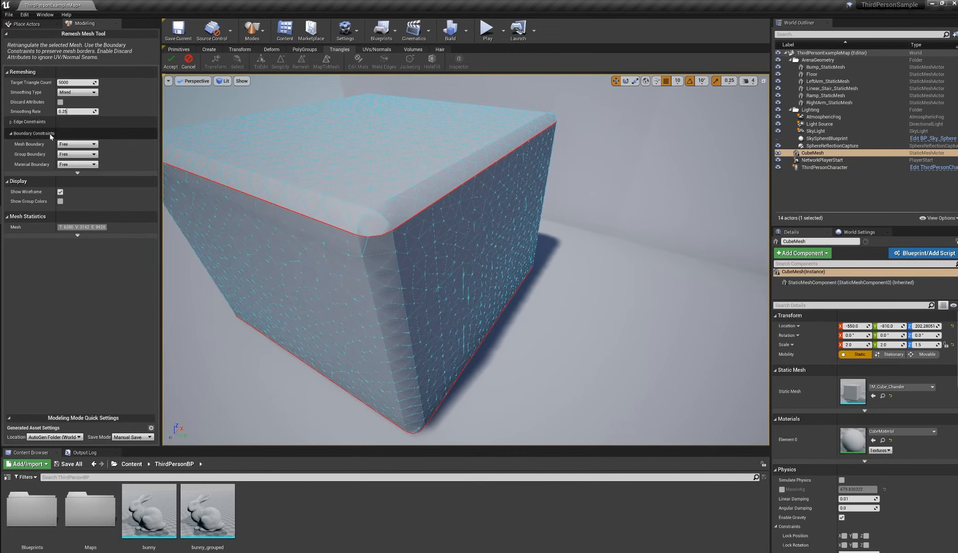
click(72, 154)
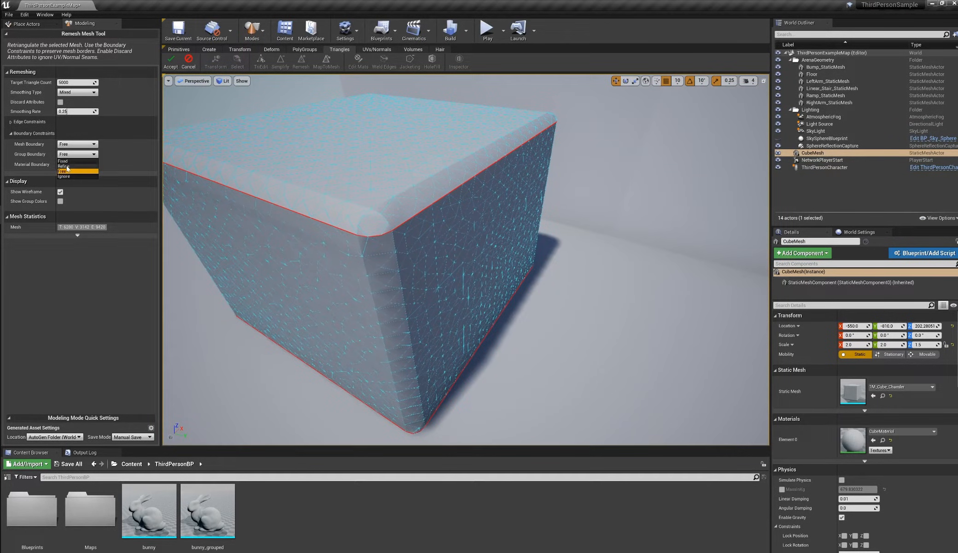
click(63, 160)
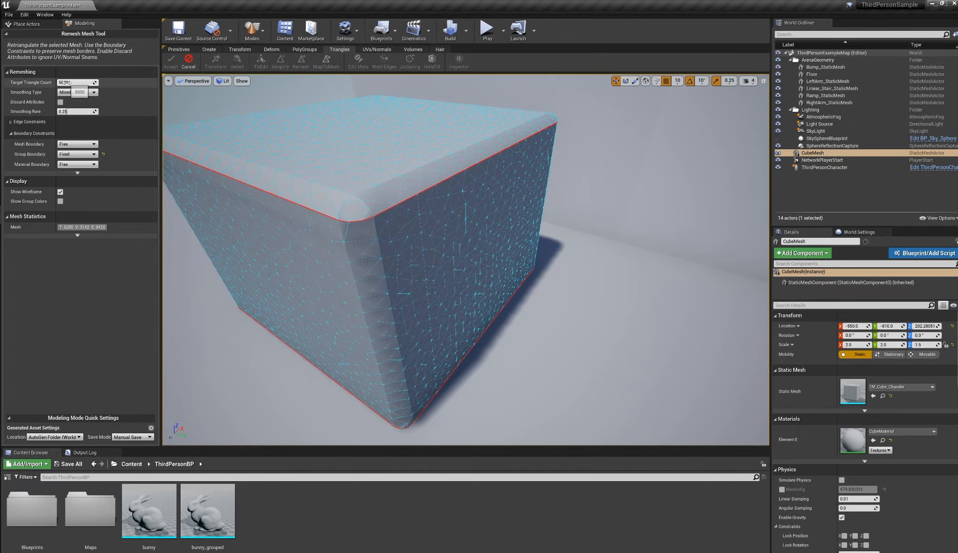
Step: Set the remesh Target Triangle Count to 20000 and inspect the retriangulated edges and corner
click(62, 82)
text(2000)
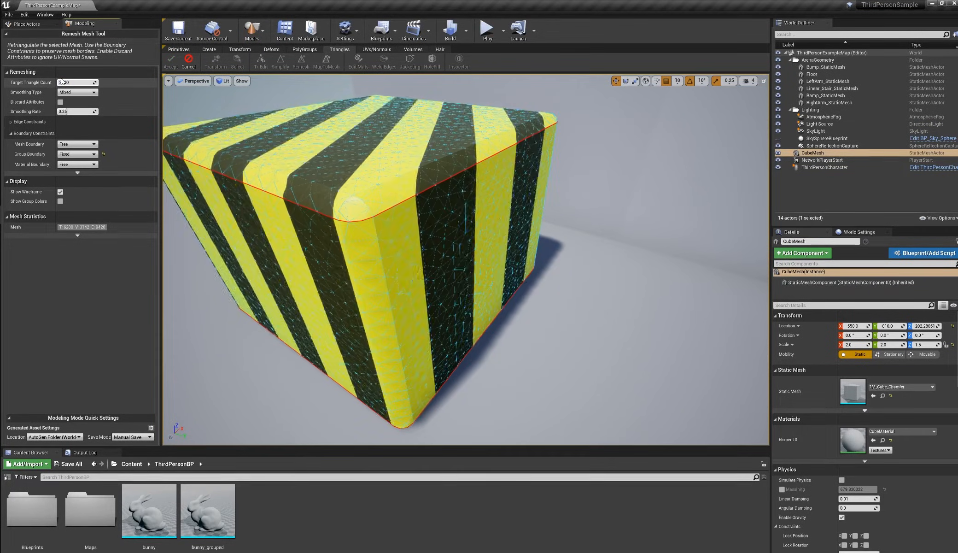
text(0)
key(Return)
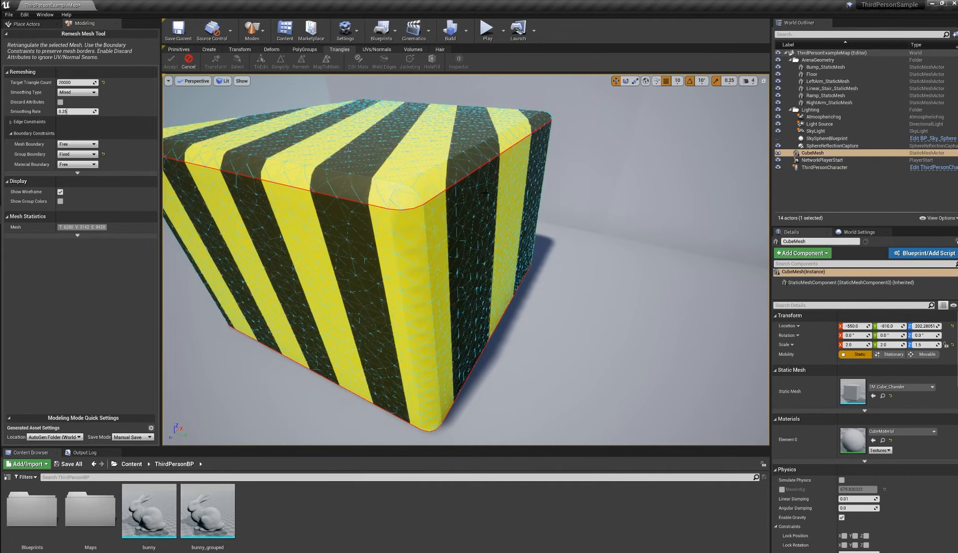
alt+right_drag(406, 166, 382, 166)
alt+drag(437, 202, 465, 203)
alt+right_drag(436, 203, 479, 203)
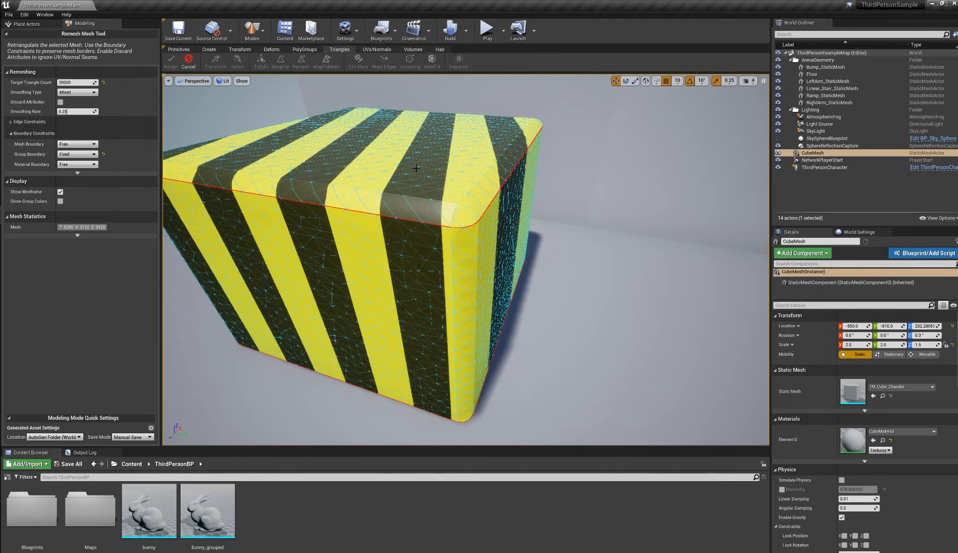
alt+drag(385, 175, 374, 175)
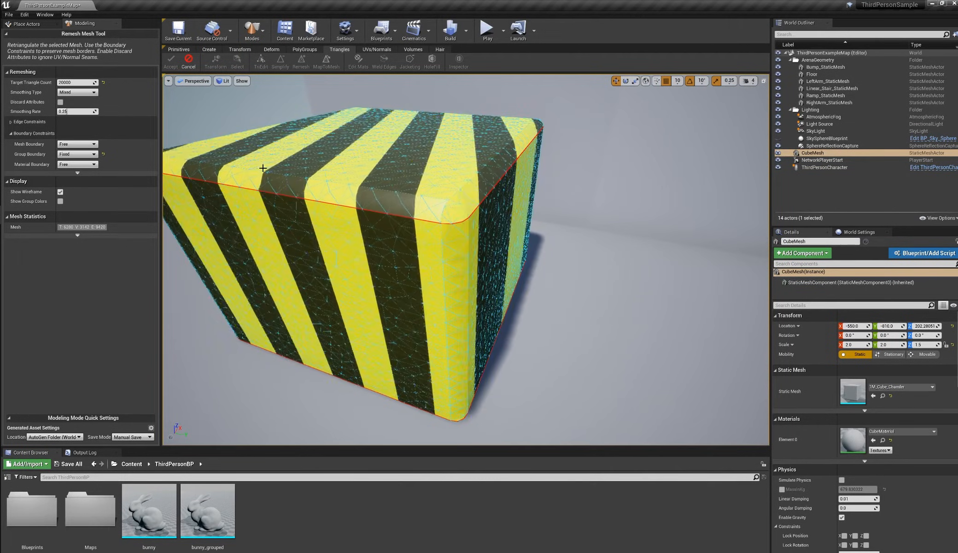
Step: Enable Discard Attributes for the remesh, inspect the cube's bevels, and set the Group Boundary constraint to Refine
click(60, 101)
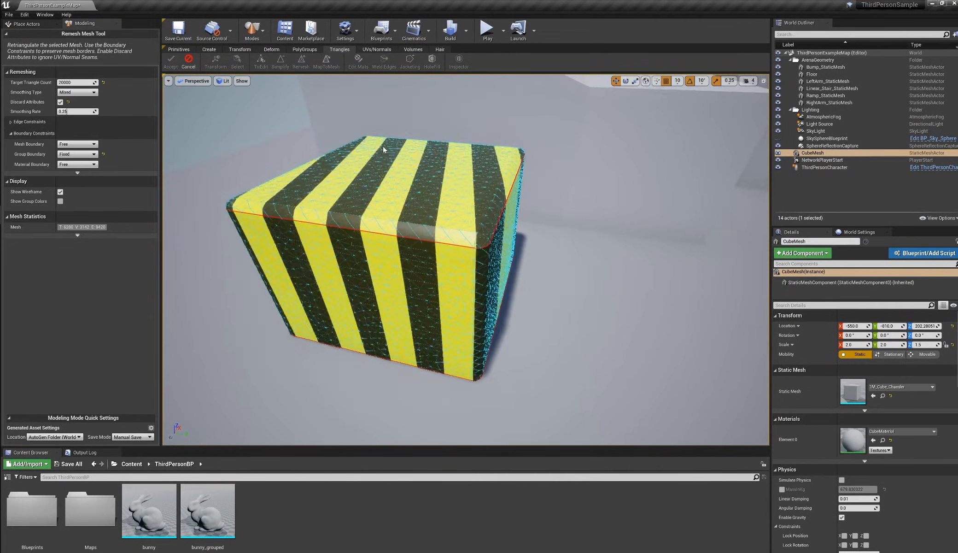
scroll(383, 146, up, 3)
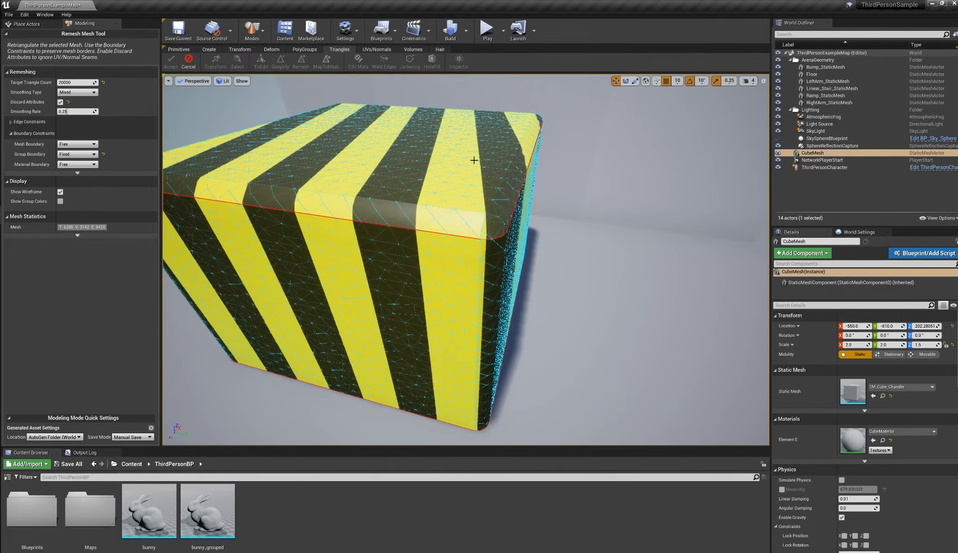
alt+drag(636, 267, 576, 269)
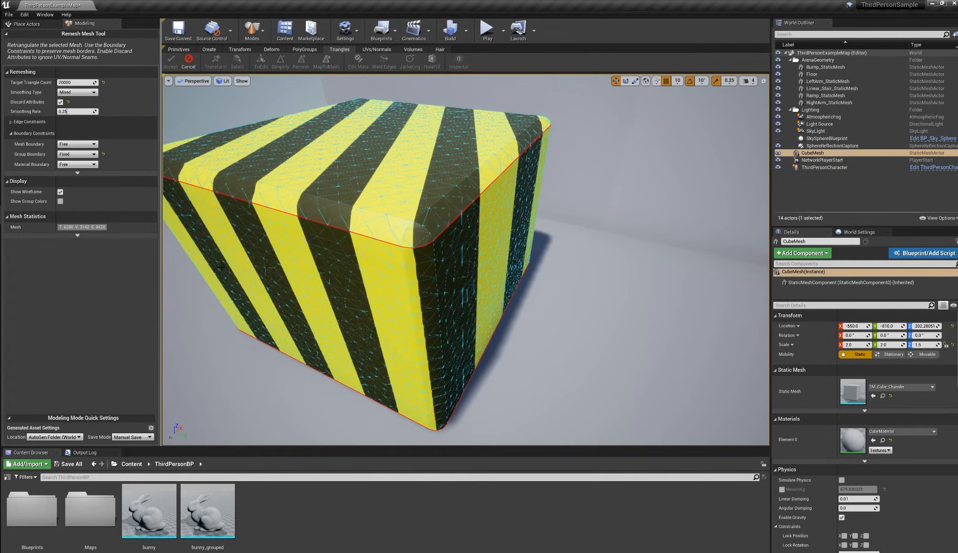
scroll(436, 287, down, 4)
alt+drag(436, 286, 427, 269)
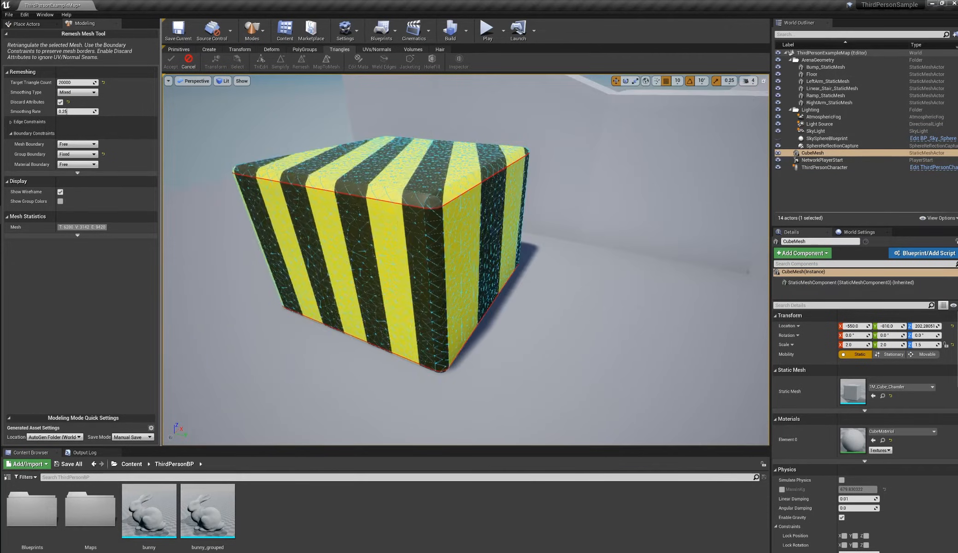
alt+drag(600, 318, 592, 325)
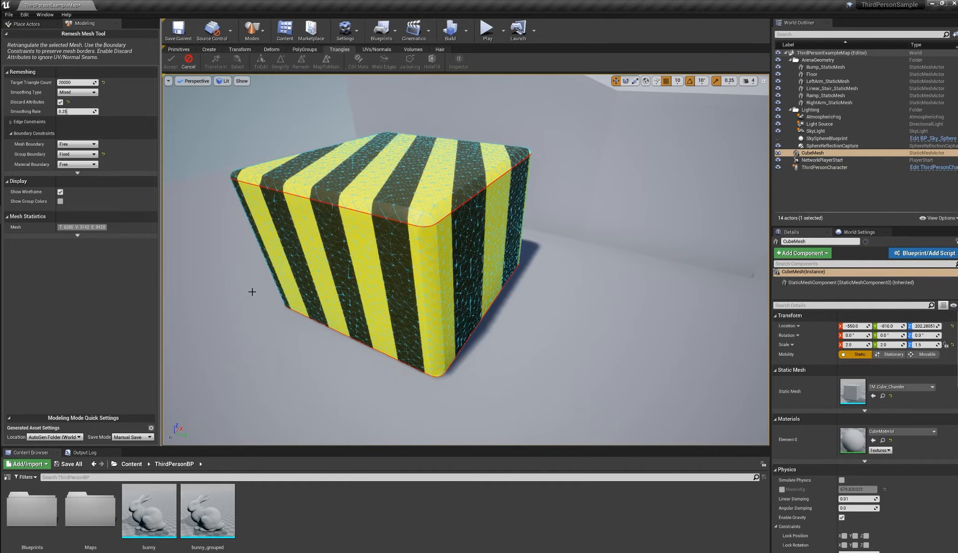
click(67, 155)
click(66, 169)
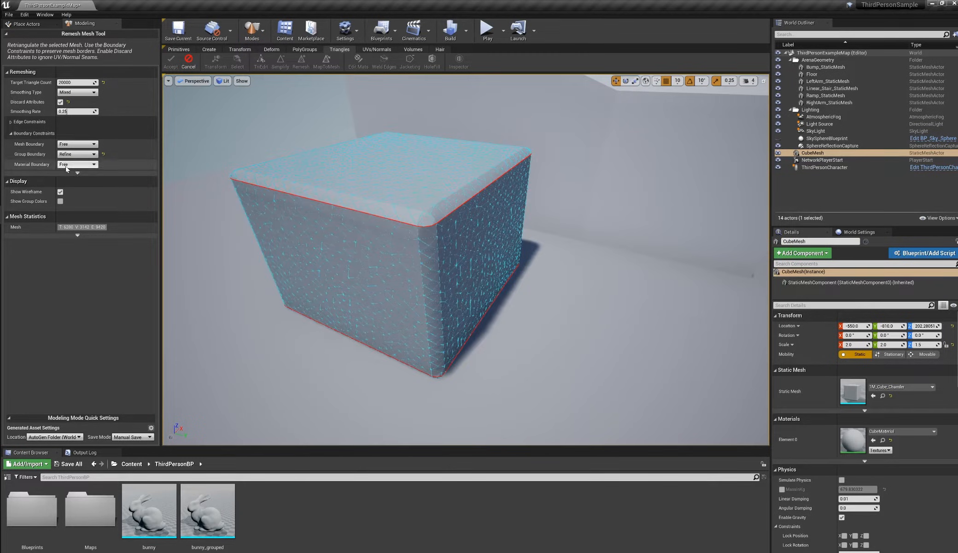
Step: Inspect the refined triangles around the cube's rounded corner and accept the remesh of CubeMesh
alt+right_drag(266, 249, 286, 249)
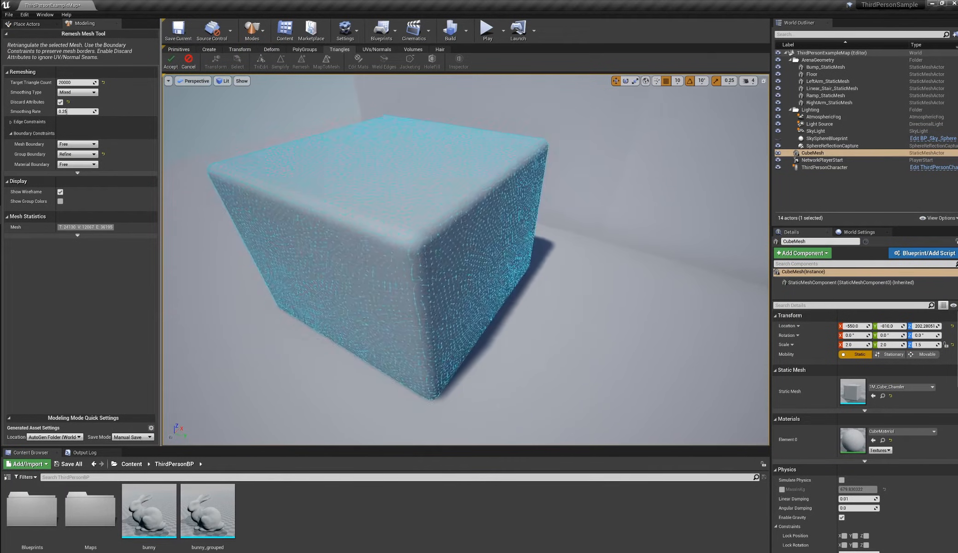
scroll(368, 263, up, 5)
alt+drag(411, 253, 507, 198)
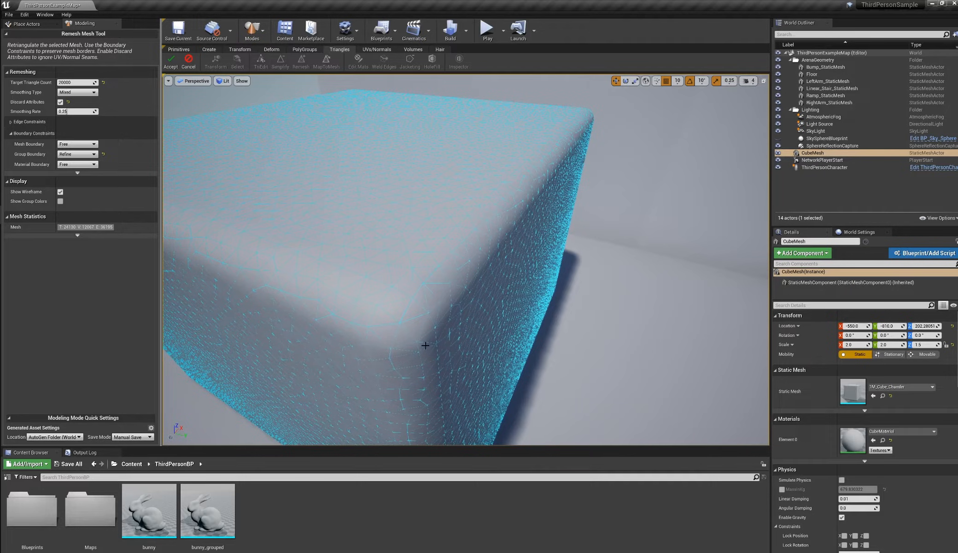
click(171, 61)
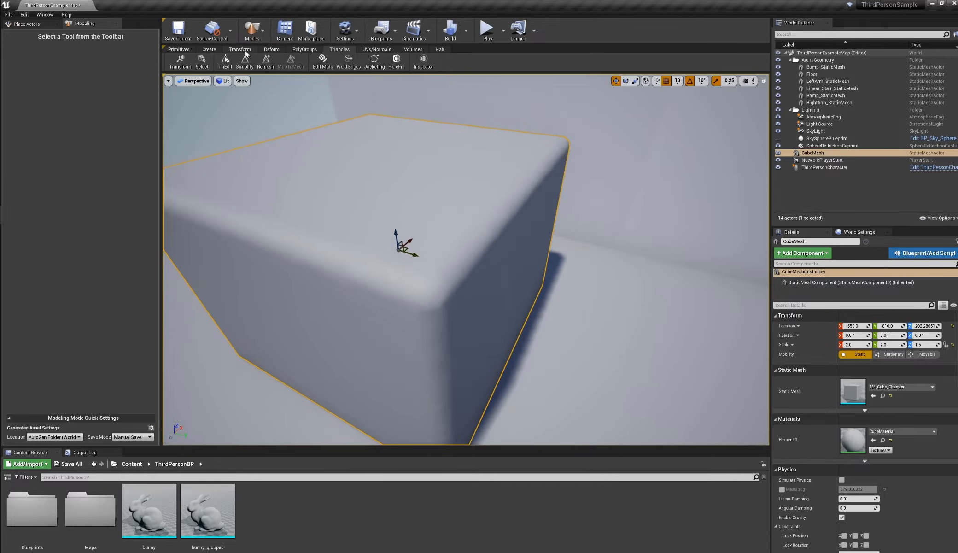
Step: Start PolyEdit on CubeMesh, select the top face group, try moving it upward, and undo the move
click(307, 50)
click(254, 61)
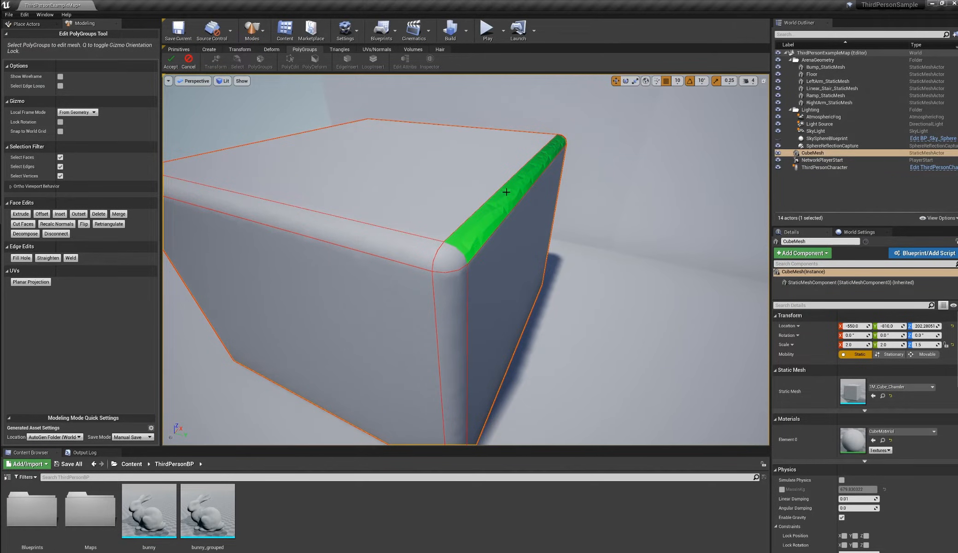
click(438, 176)
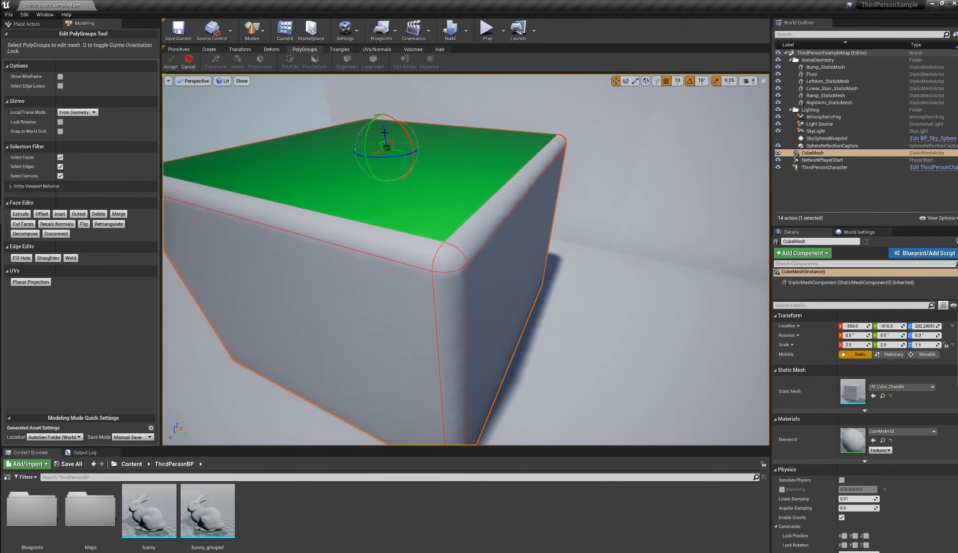
drag(383, 125, 381, 112)
key(ctrl+z)
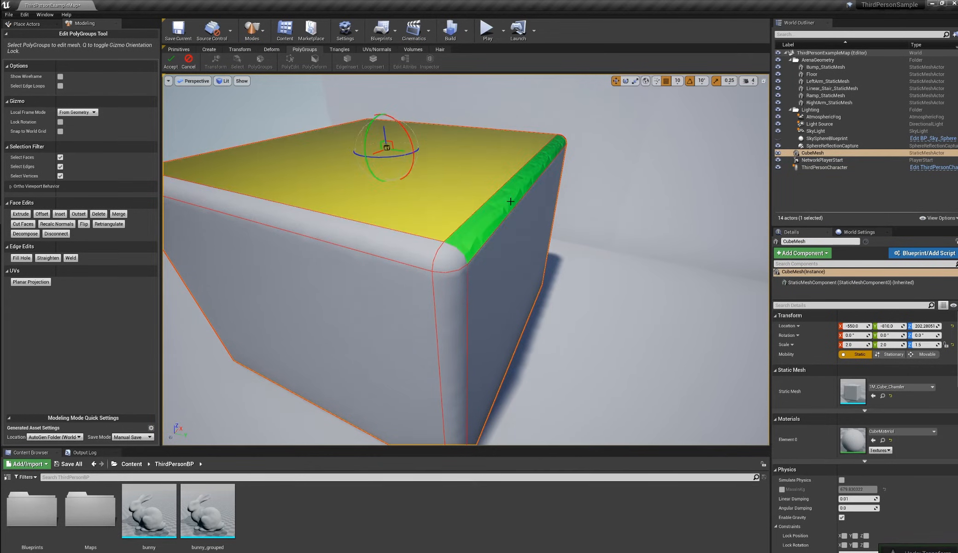
Step: Select the rounded edge group beside the top face and try moving it while examining the triangles in wireframe
click(534, 169)
mouse_move(539, 167)
mouse_down()
mouse_move(563, 143)
mouse_move(550, 161)
mouse_move(560, 159)
mouse_move(537, 153)
mouse_move(551, 161)
mouse_up()
key(alt+2)
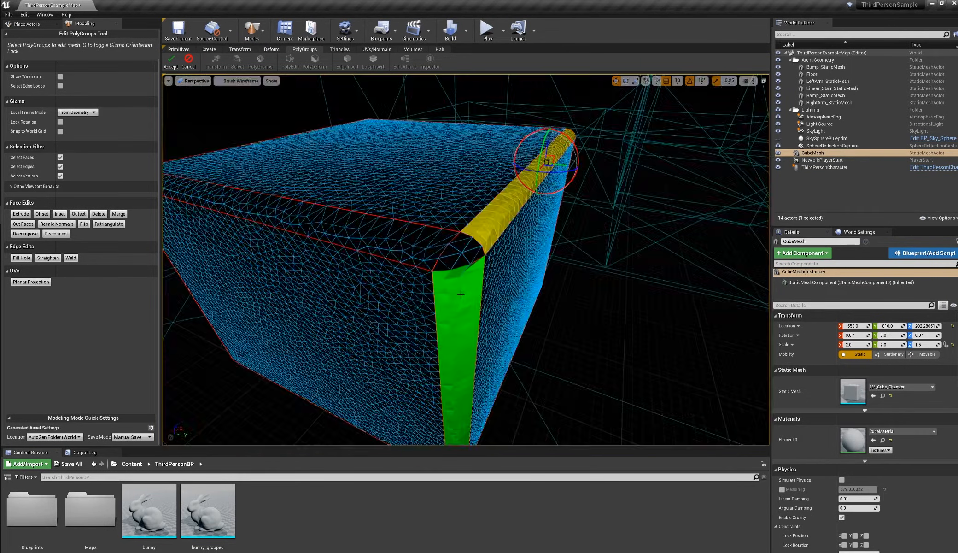
mouse_move(553, 158)
mouse_down()
mouse_move(536, 161)
mouse_move(535, 202)
mouse_up()
Step: Return to lit shading, undo the PolyGroup moves, and close the PolyEdit tool
key(alt+4)
key(ctrl+z)
key(ctrl+z)
key(ctrl+z)
key(ctrl+z)
key(ctrl+z)
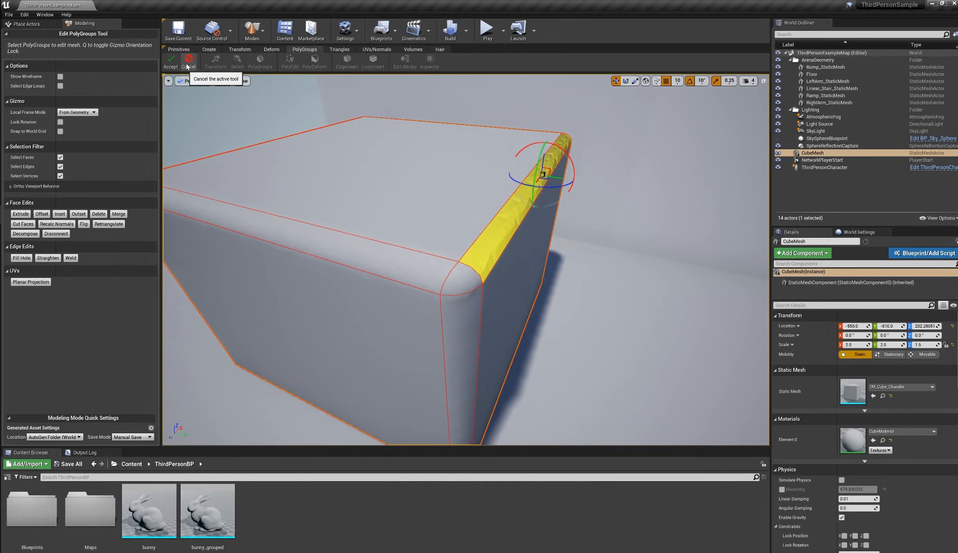
click(170, 59)
Step: Bend CubeMesh with the SpaceDeform tool, tilting the bend axis and using a modifier of about 9.19 percent, and accept the deformation
scroll(403, 243, down, 5)
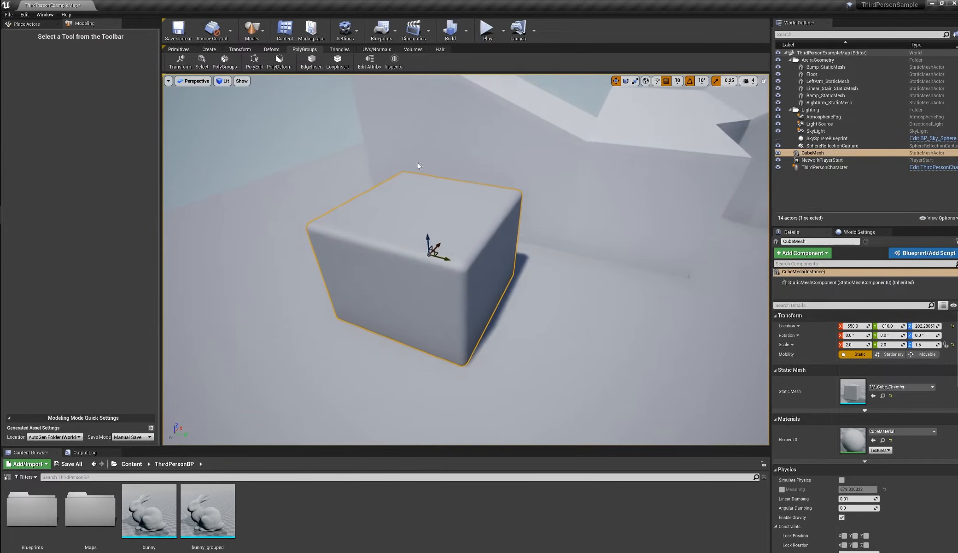
alt+drag(402, 243, 397, 261)
click(273, 50)
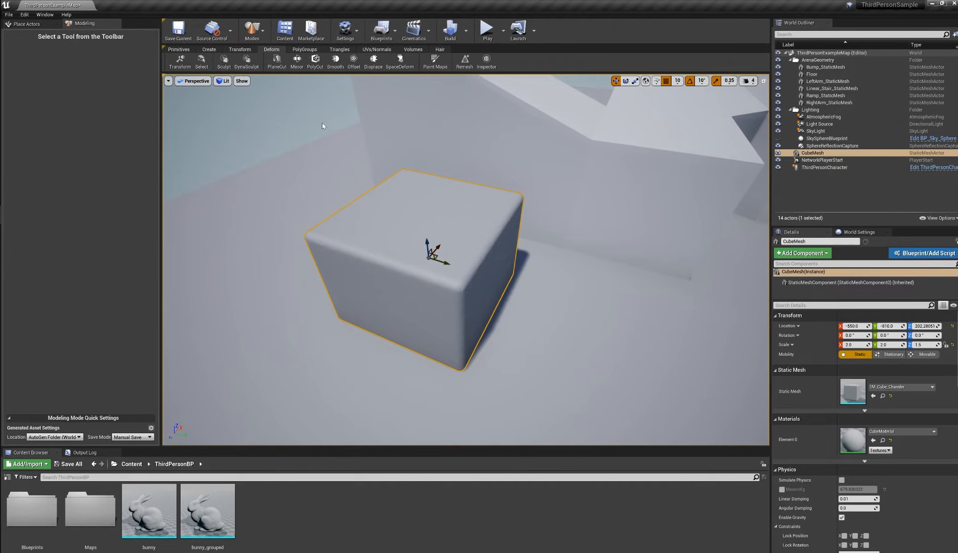
click(401, 63)
alt+drag(472, 191, 470, 154)
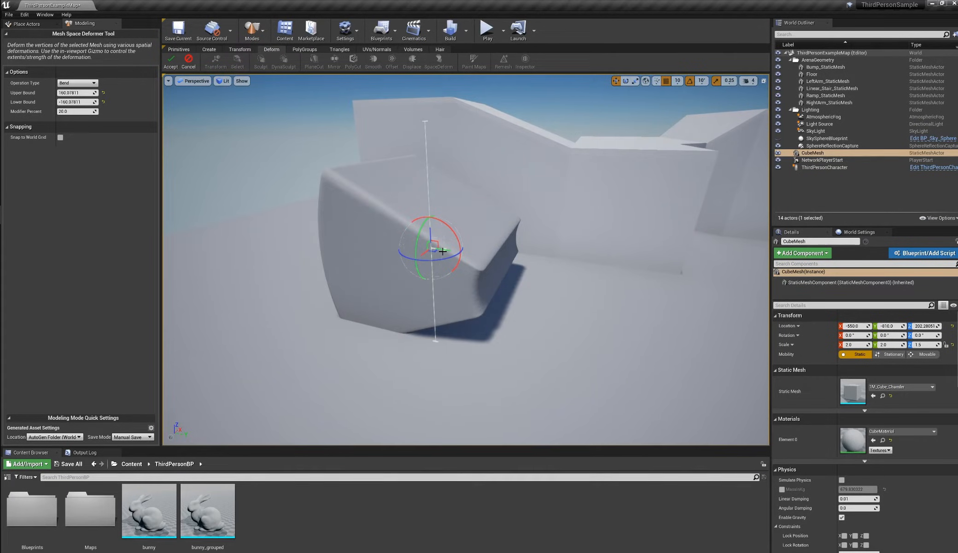
drag(446, 251, 424, 217)
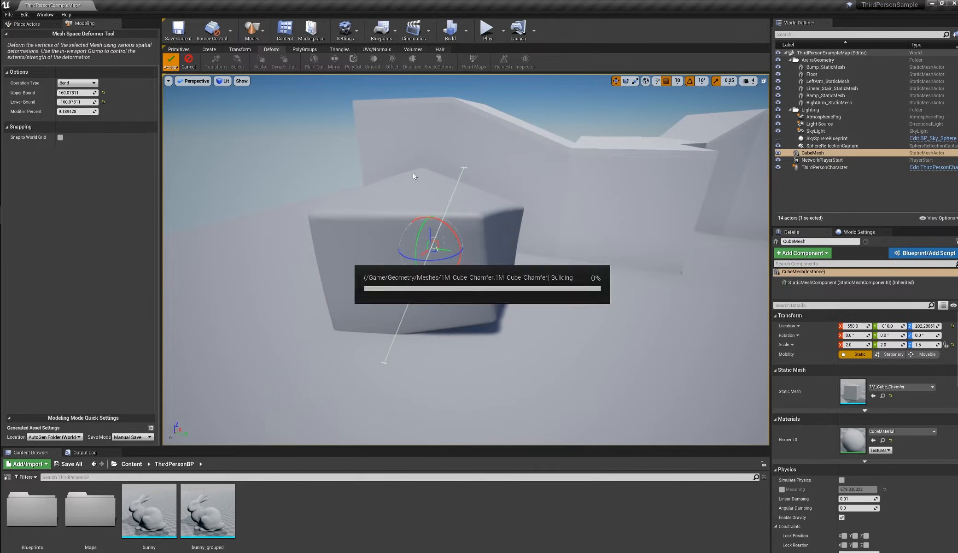
key(Return)
alt+drag(474, 184, 445, 221)
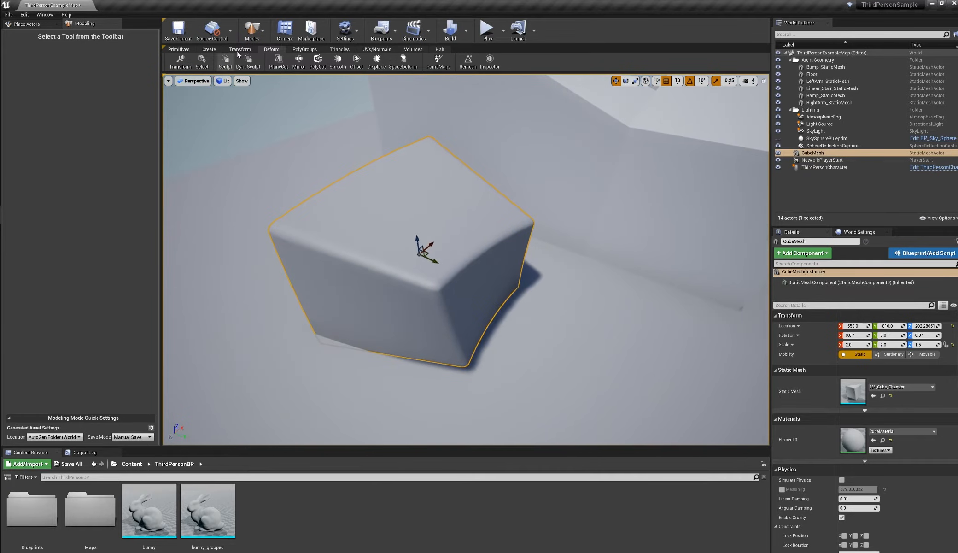
Step: Start PolyEdit on the bent CubeMesh, select its top face group, and cancel the tool
click(302, 50)
click(290, 62)
click(400, 193)
alt+drag(400, 193, 410, 167)
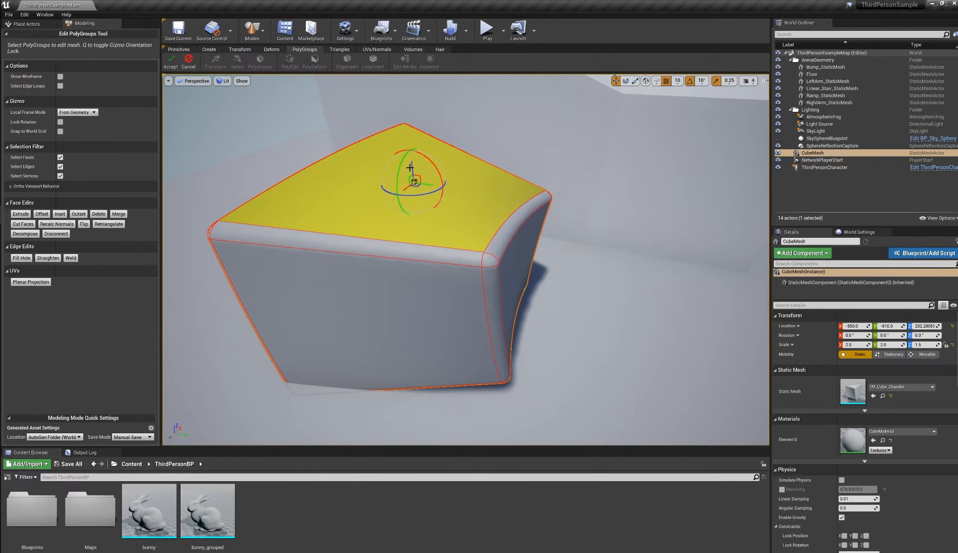
click(189, 59)
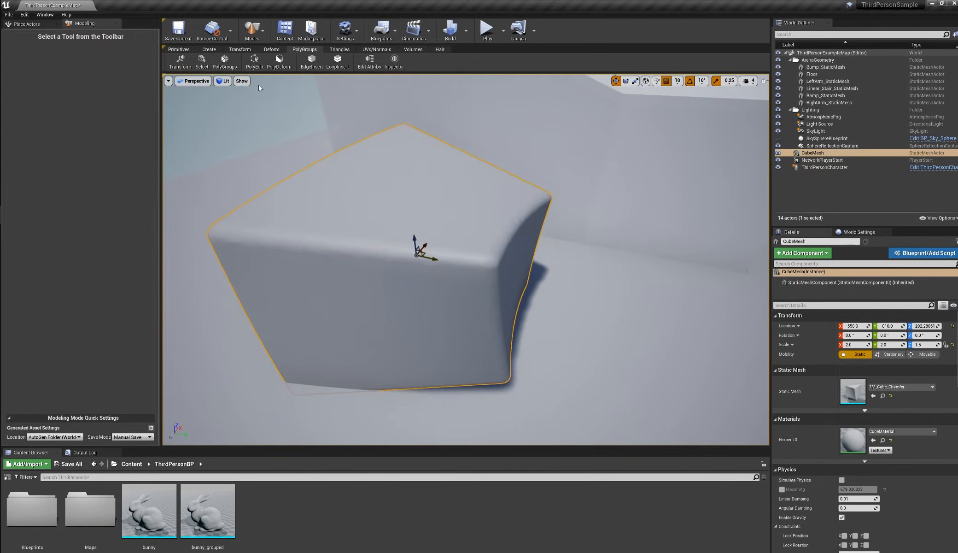
Step: Try pulling the bent cube's top face group with Smooth PolyDeform in lit and wireframe views, undoing each deformation and closing the tool
click(279, 61)
drag(415, 199, 341, 166)
key(ctrl+z)
alt+drag(420, 184, 493, 190)
key(alt+2)
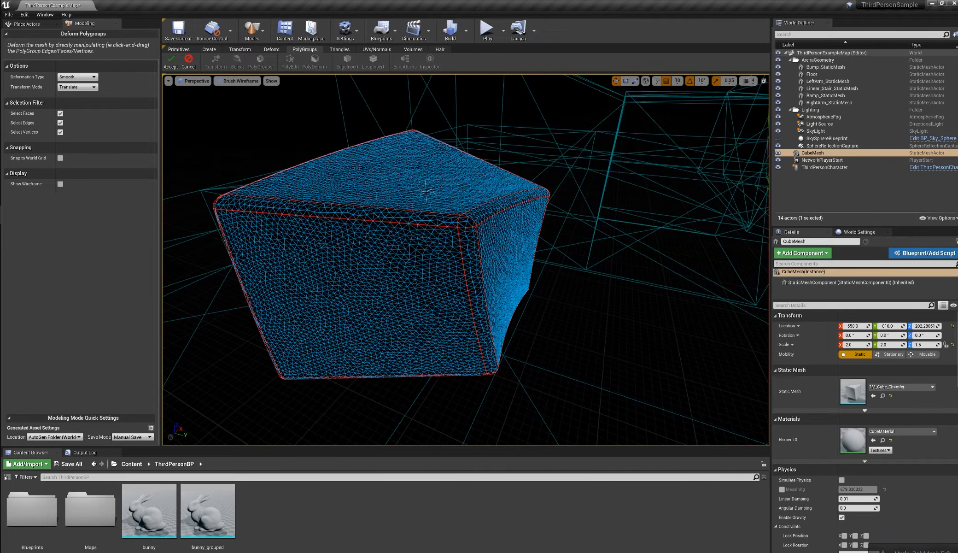
mouse_move(415, 179)
mouse_down()
mouse_move(413, 160)
mouse_move(413, 168)
mouse_up()
key(ctrl+z)
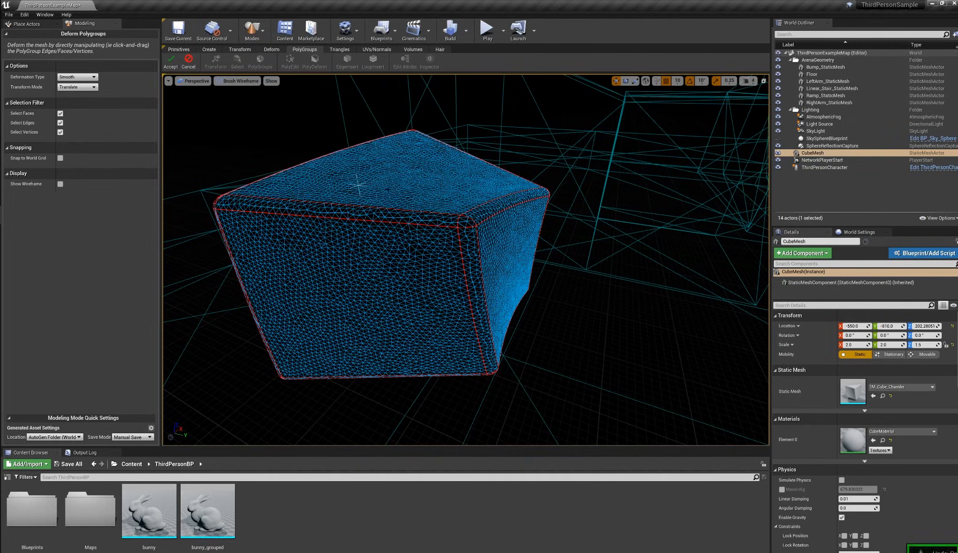
alt+drag(297, 132, 306, 134)
key(Return)
key(alt+4)
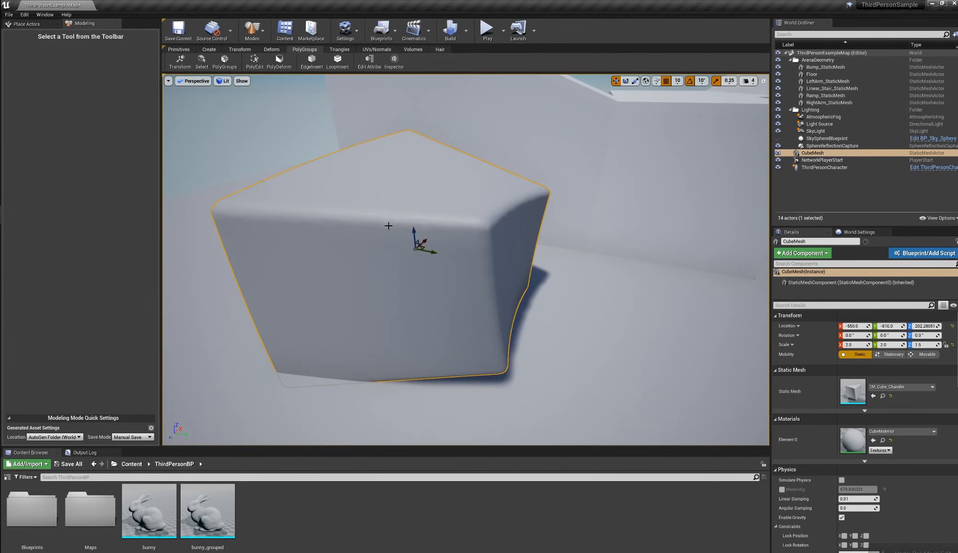
Step: Examine the bent cube's shading and wireframe from near and far
mouse_move(486, 235)
right_down()
mouse_move(498, 237)
mouse_move(487, 250)
right_up()
mouse_move(487, 250)
alt+mouse_down()
mouse_move(497, 234)
mouse_move(525, 251)
mouse_move(465, 288)
mouse_move(499, 257)
alt+mouse_up()
scroll(491, 253, up, 5)
scroll(486, 272, up, 3)
scroll(485, 265, down, 4)
key(alt+2)
key(alt+4)
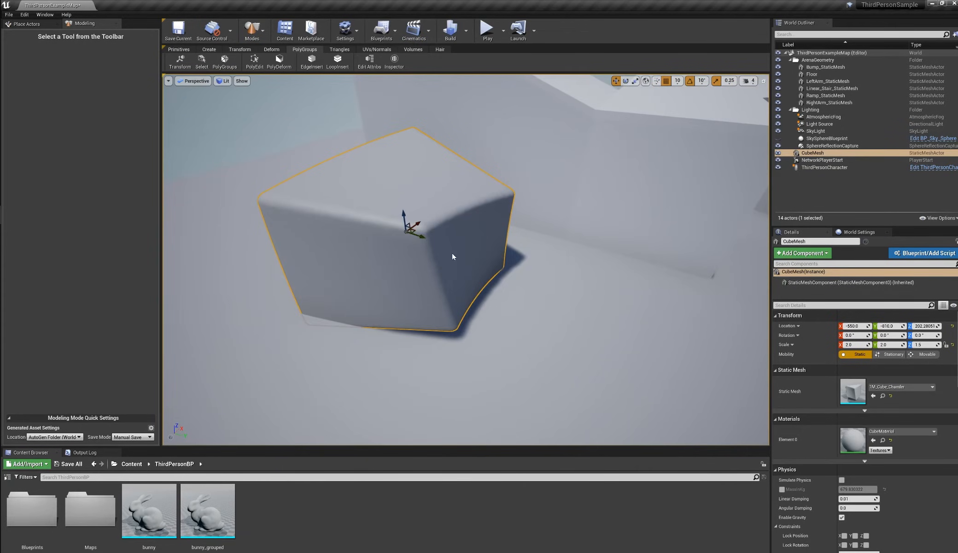
Step: Start AutoUnwrap on CubeMesh and set the preview Material Mode to Checkerboard
click(379, 49)
alt+drag(388, 175, 383, 184)
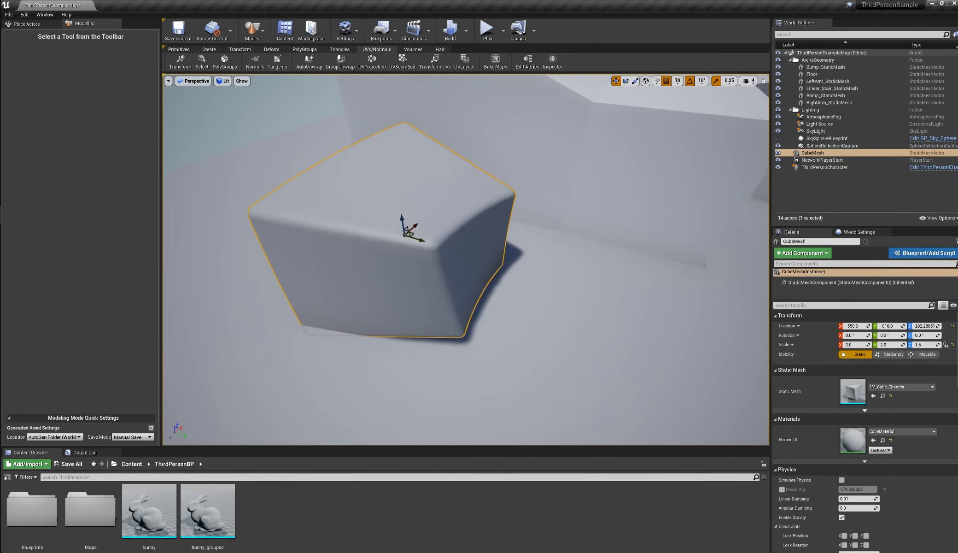
alt+right_drag(382, 184, 405, 194)
key(alt+2)
alt+drag(413, 190, 448, 186)
key(alt+4)
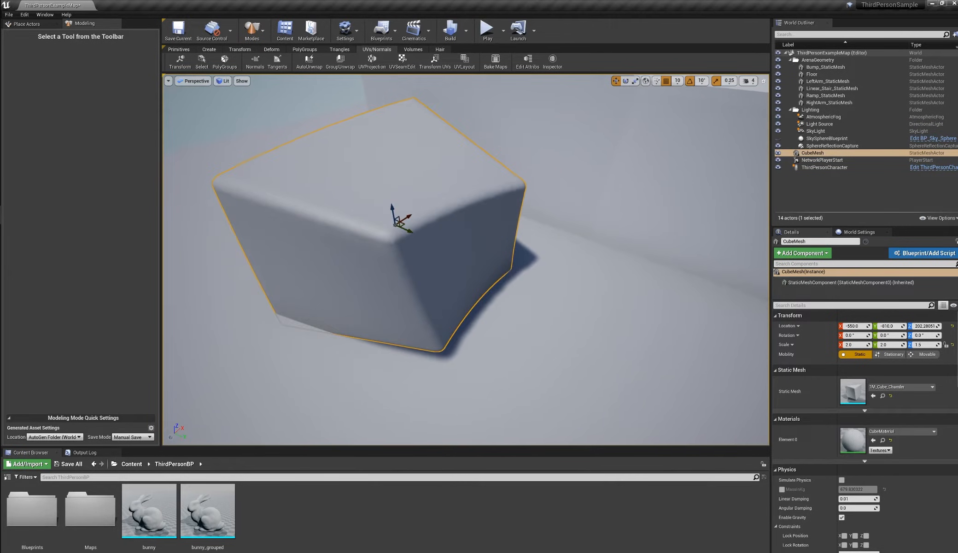
click(309, 68)
click(78, 122)
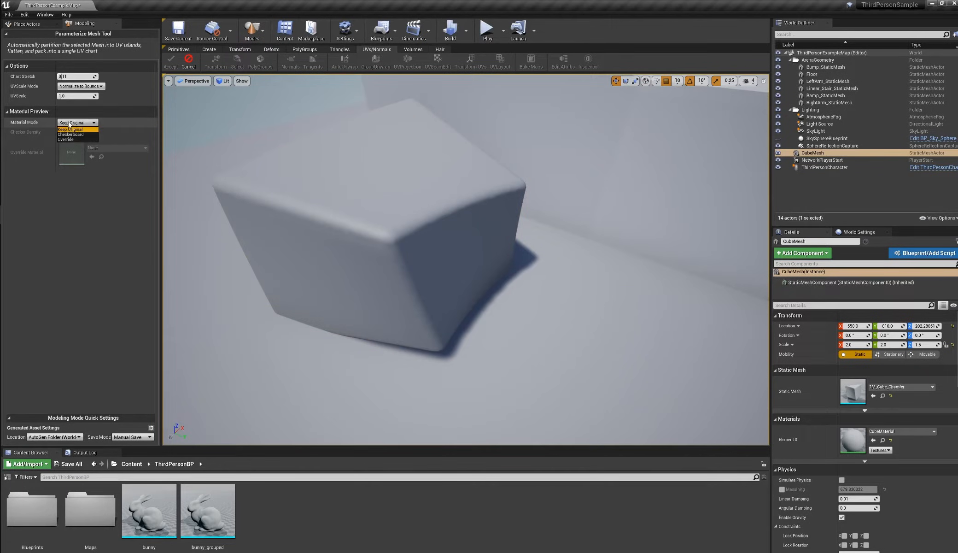
click(74, 133)
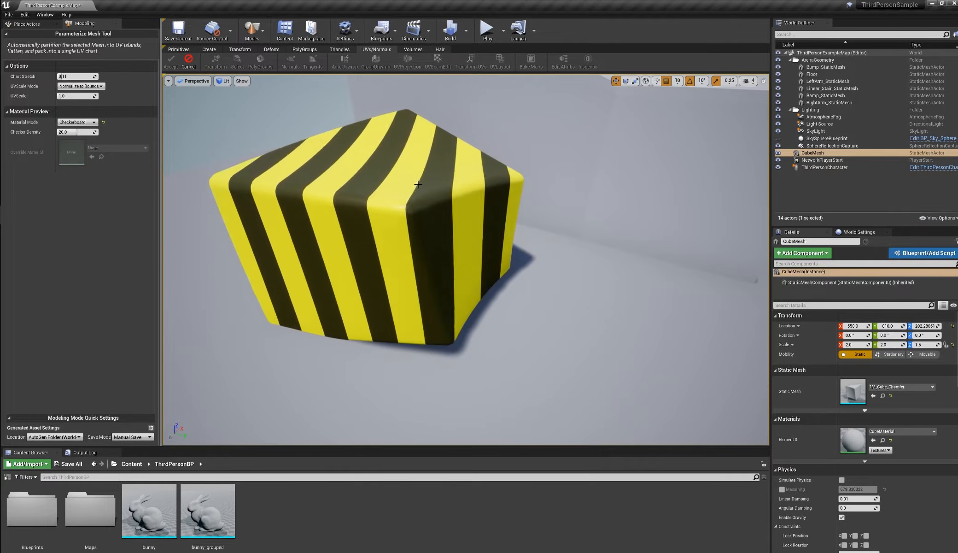
Step: Inspect the automatic UV islands on all sides of the cube and cancel the AutoUnwrap
alt+drag(418, 185, 526, 142)
alt+drag(526, 295, 300, 359)
alt+drag(451, 225, 295, 198)
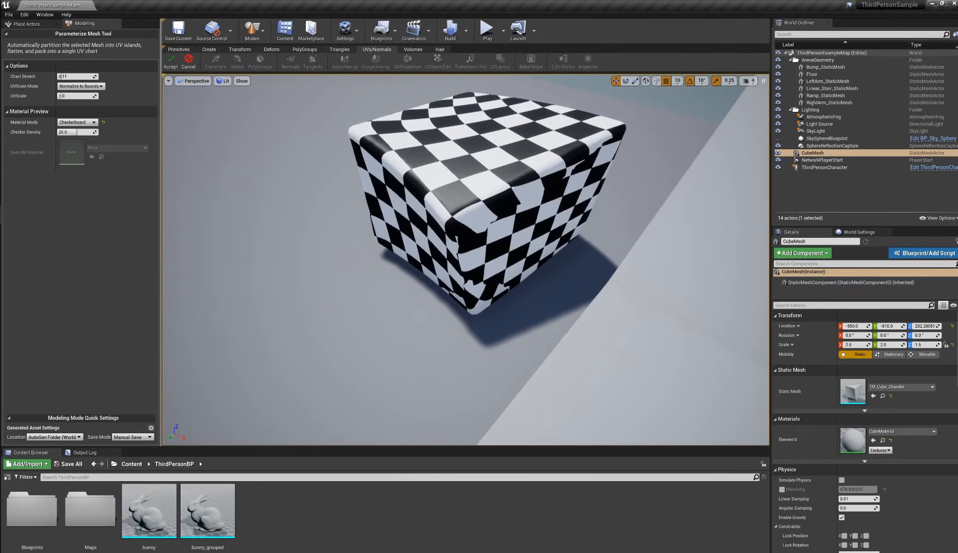
alt+drag(495, 218, 442, 224)
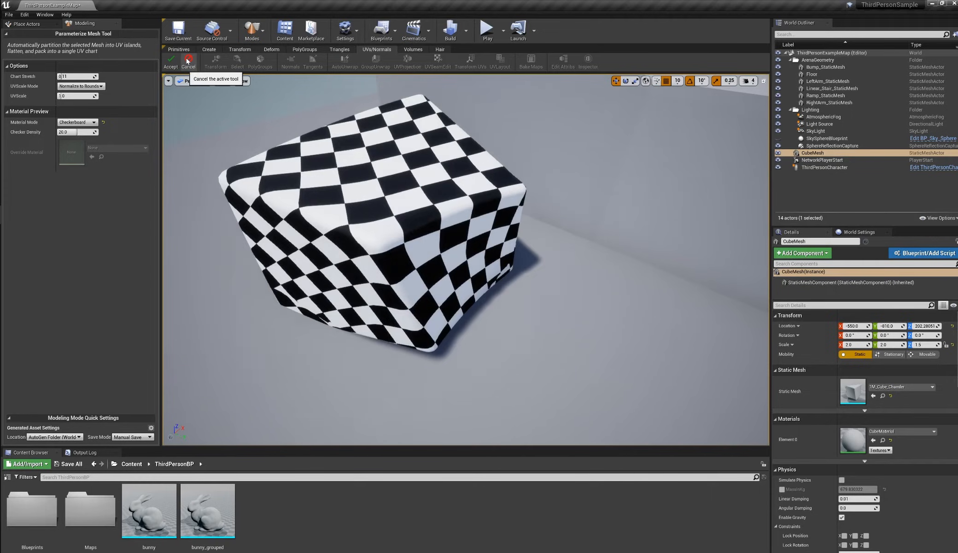
click(188, 60)
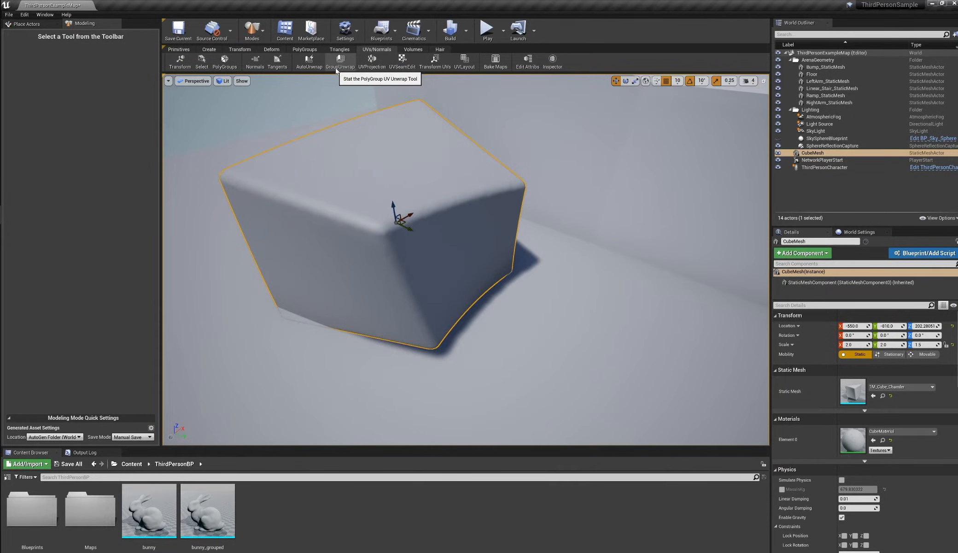
Step: Start GroupUnwrap on CubeMesh with Poly Groups islands and Exp Map unwrapping, and inspect the checkerboard along the bevels
click(341, 60)
alt+drag(415, 194, 372, 162)
alt+drag(523, 186, 519, 185)
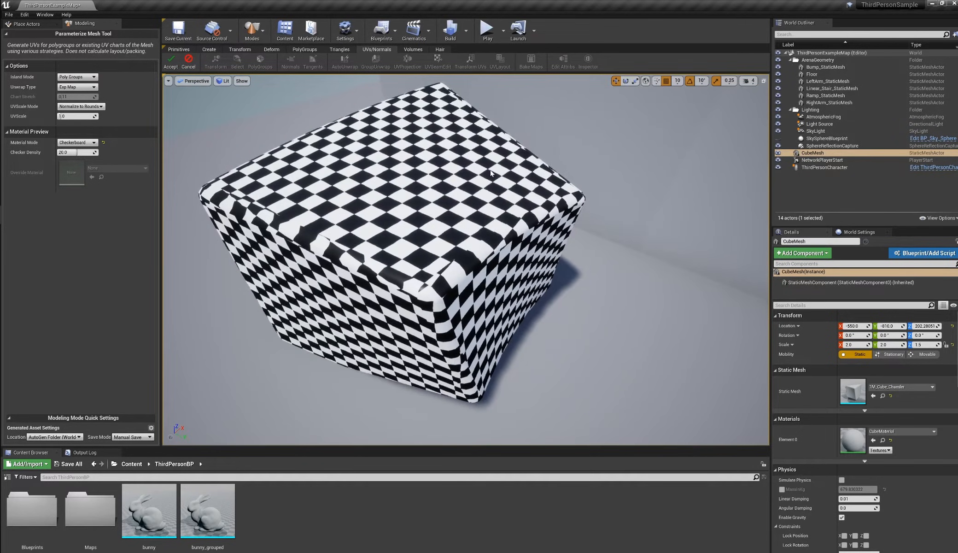
alt+drag(401, 200, 412, 202)
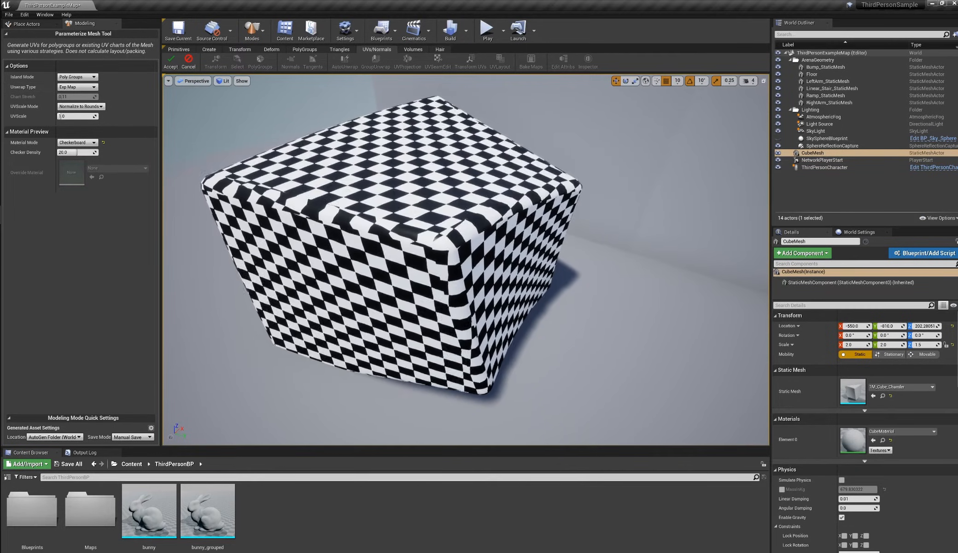
Step: Set the Unwrap Type to Conformal, inspect the UVs around the cube, and accept the group unwrap
click(76, 86)
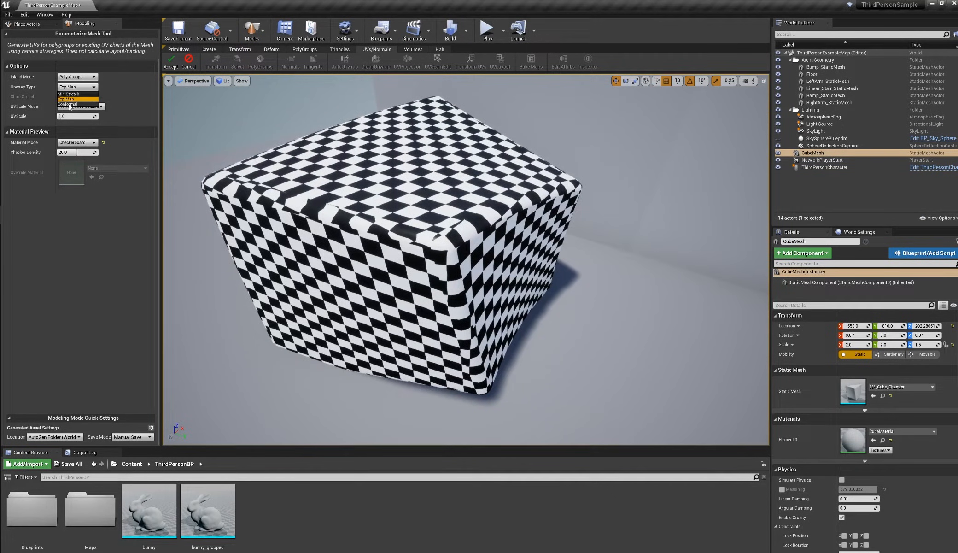
click(70, 105)
alt+drag(401, 200, 267, 178)
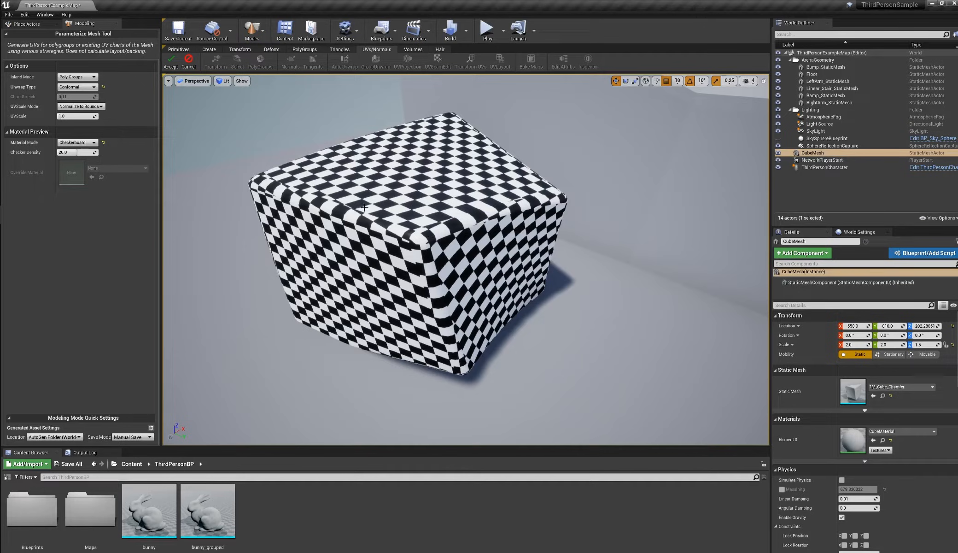
click(170, 63)
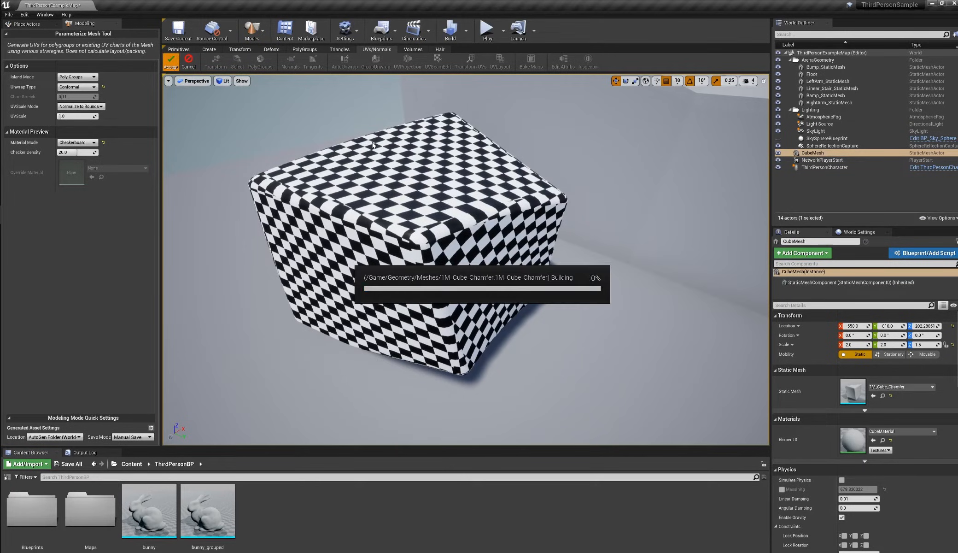
Step: Open CubeMesh's static mesh asset, 1M_Cube_Chamfer, in the Static Mesh Editor
alt+drag(424, 175, 403, 162)
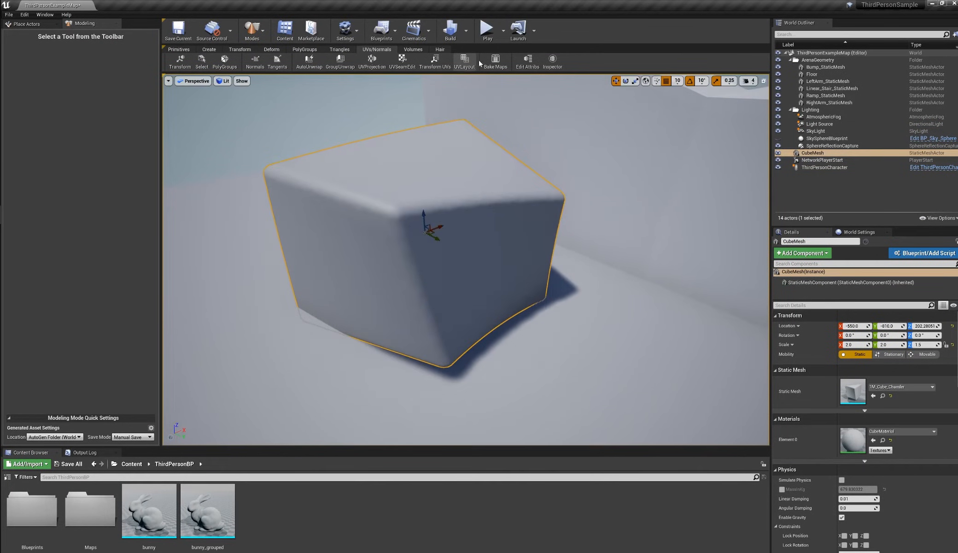
alt+drag(524, 142, 548, 171)
scroll(548, 171, down, 5)
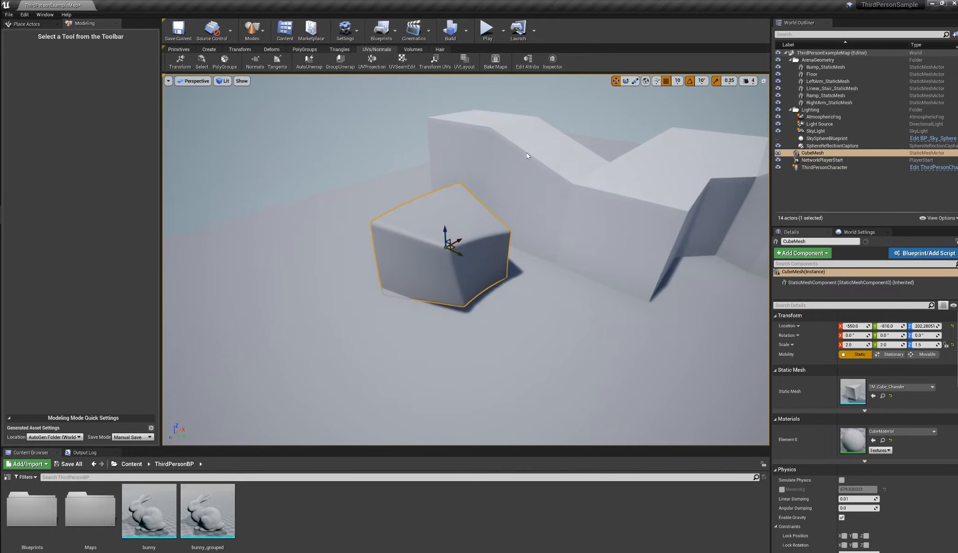
scroll(449, 235, up, 5)
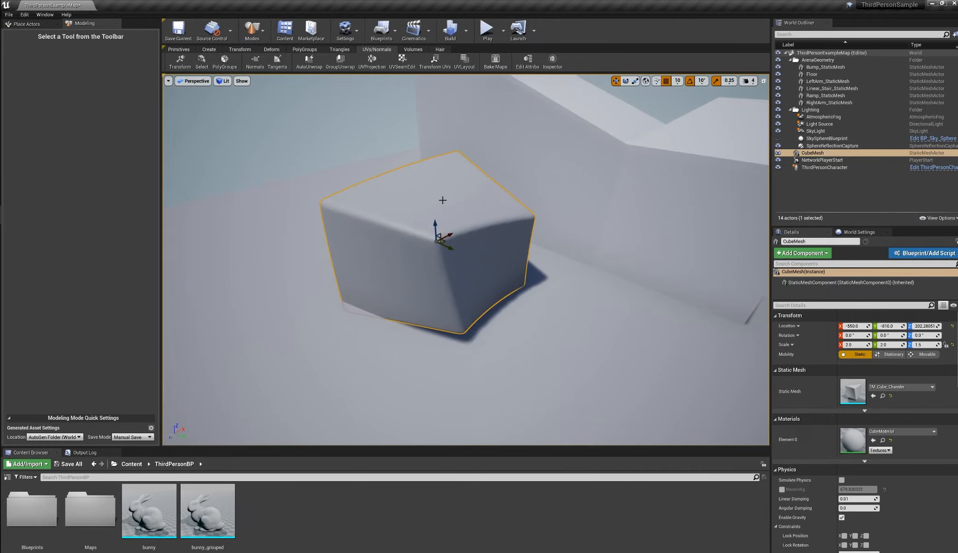
right_click(436, 181)
click(467, 201)
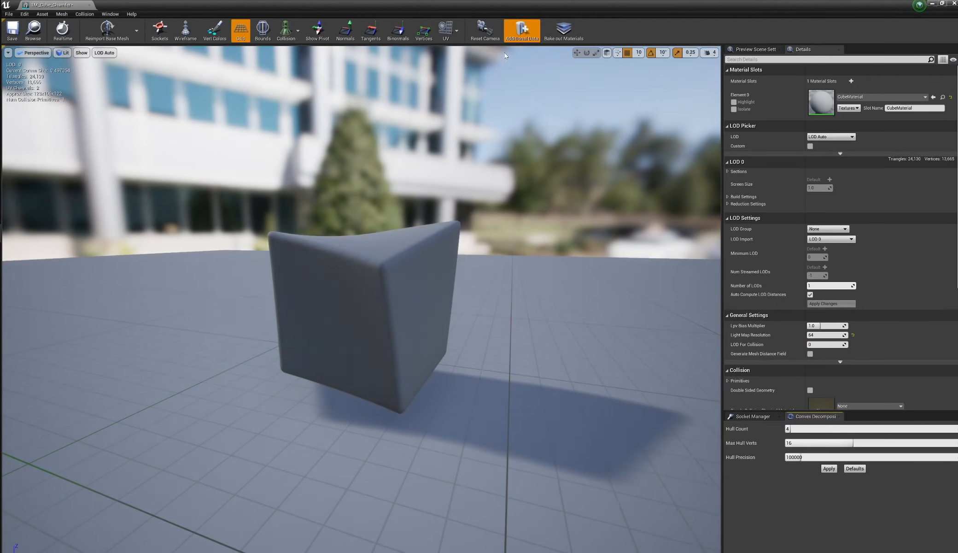
Step: Display the mesh's UV layout over the preview, inspect how the islands are arranged, and close the Static Mesh Editor
click(457, 30)
click(460, 59)
scroll(322, 331, down, 4)
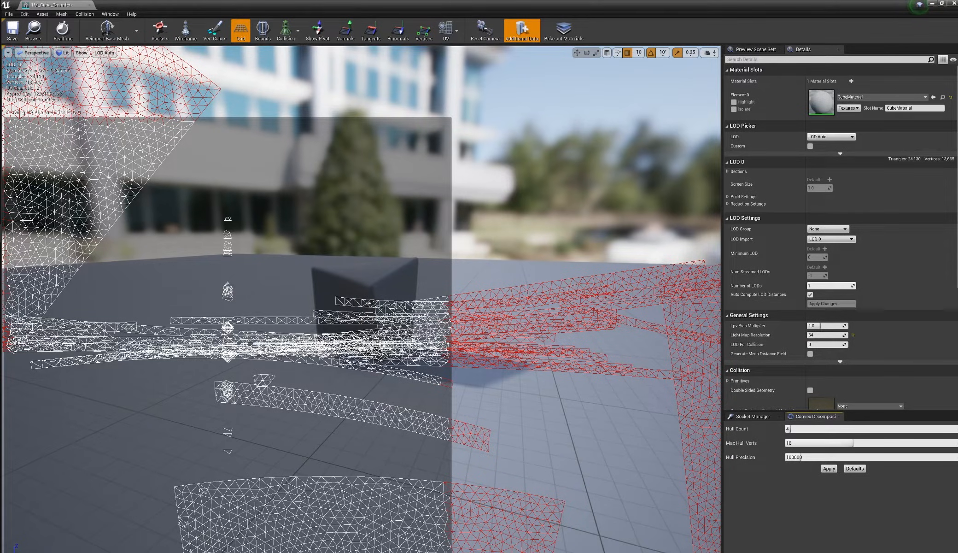
click(955, 4)
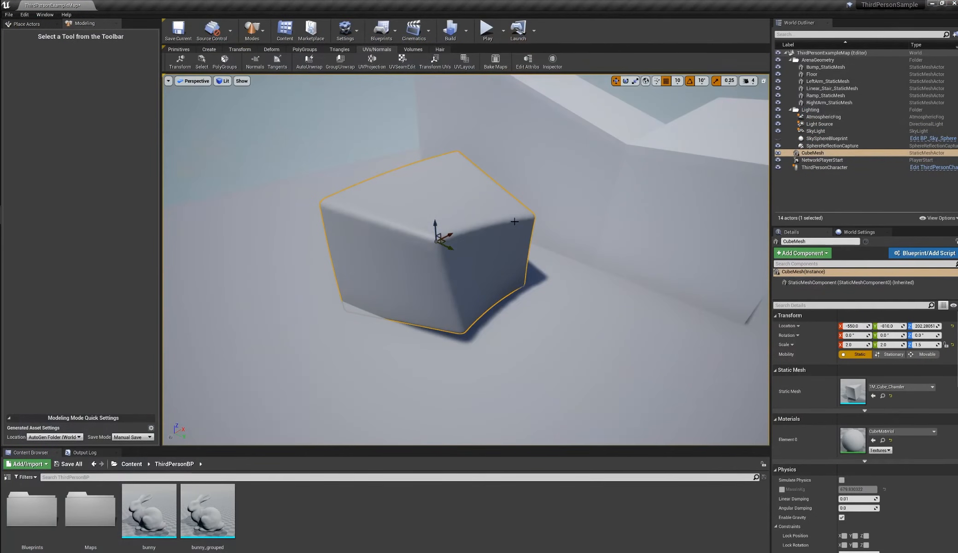
Step: Start the UVLayout tool on CubeMesh with the Repack layout type and examine the UV islands beside the checkered cube
alt+drag(501, 249, 412, 290)
alt+drag(563, 193, 502, 169)
alt+drag(582, 175, 516, 147)
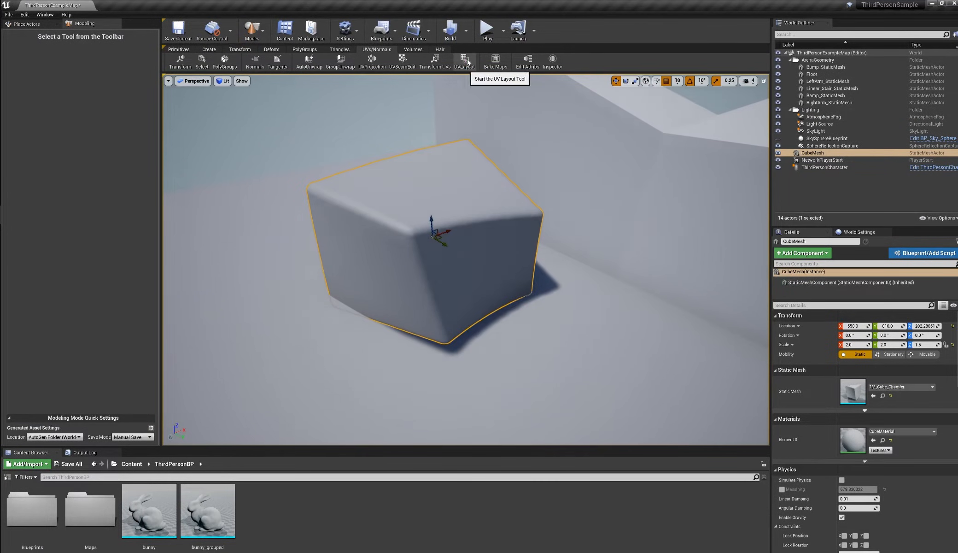
click(464, 61)
alt+middle_drag(463, 209, 470, 218)
alt+right_drag(470, 218, 549, 221)
alt+middle_drag(548, 221, 489, 300)
alt+middle_drag(524, 207, 497, 281)
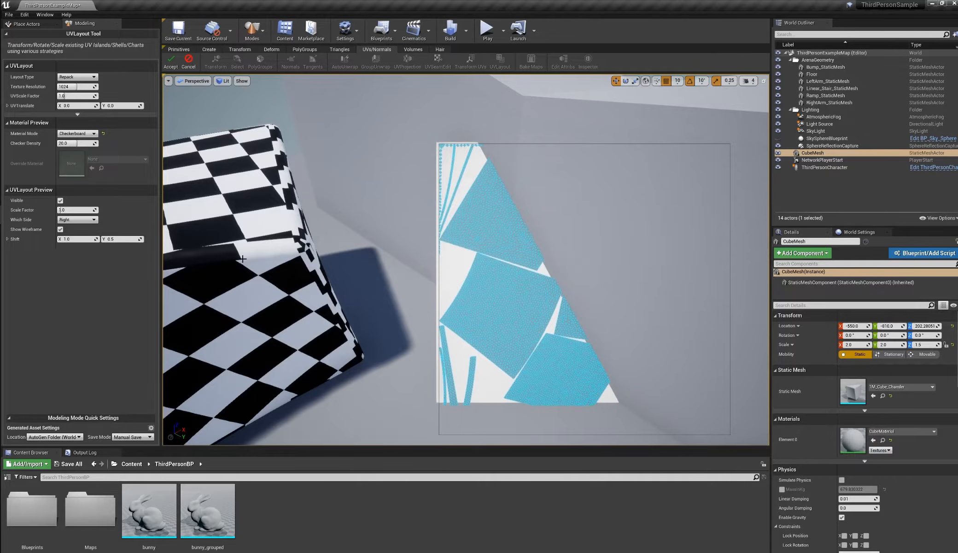
alt+middle_drag(464, 315, 425, 225)
alt+right_drag(613, 244, 554, 254)
alt+drag(555, 255, 580, 189)
mouse_move(507, 258)
alt+mouse_down()
mouse_move(497, 210)
mouse_move(507, 258)
alt+mouse_up()
alt+drag(560, 298, 538, 248)
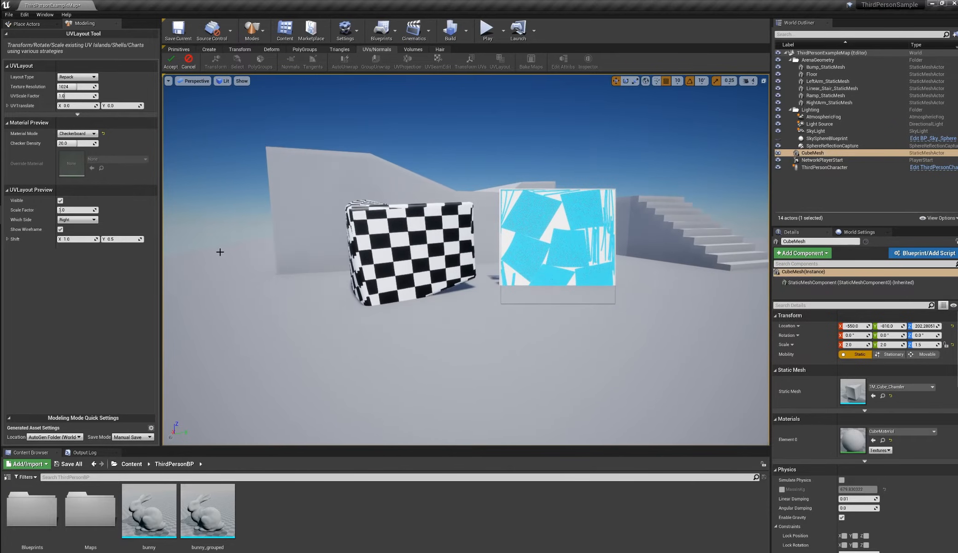
alt+drag(350, 254, 401, 290)
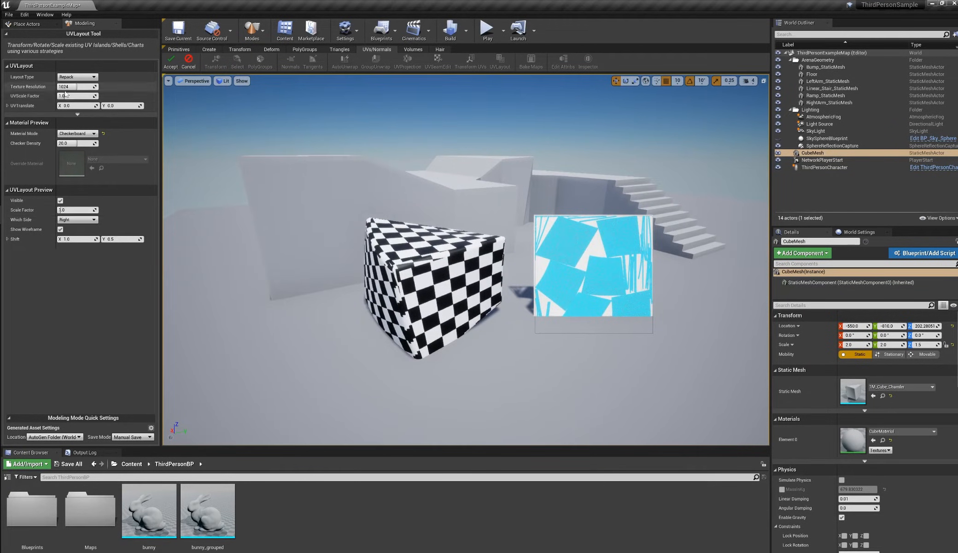
Step: Raise the UV layout preview by increasing its Y Shift to about 0.9, inspect the packed islands, and cancel UVLayout
drag(113, 239, 134, 238)
right_drag(408, 344, 409, 343)
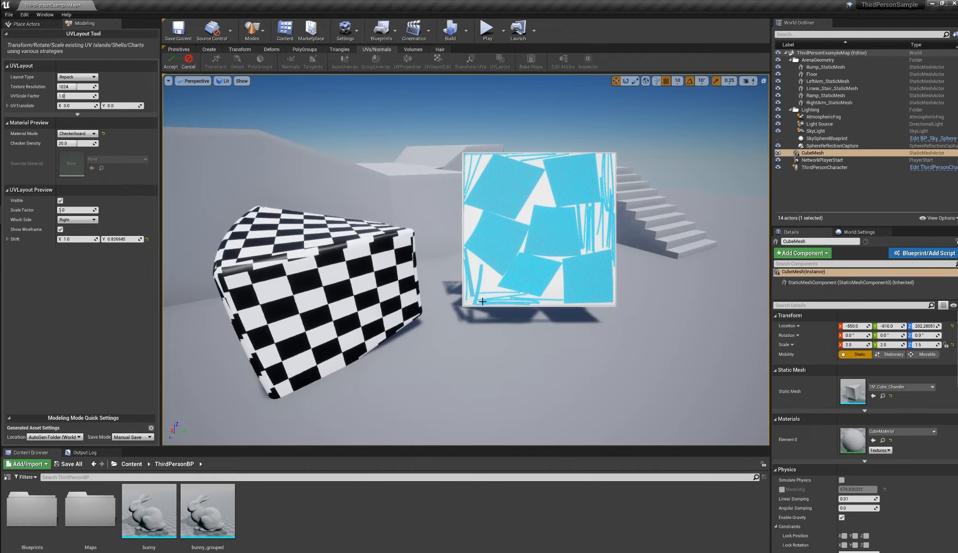
alt+drag(467, 282, 422, 291)
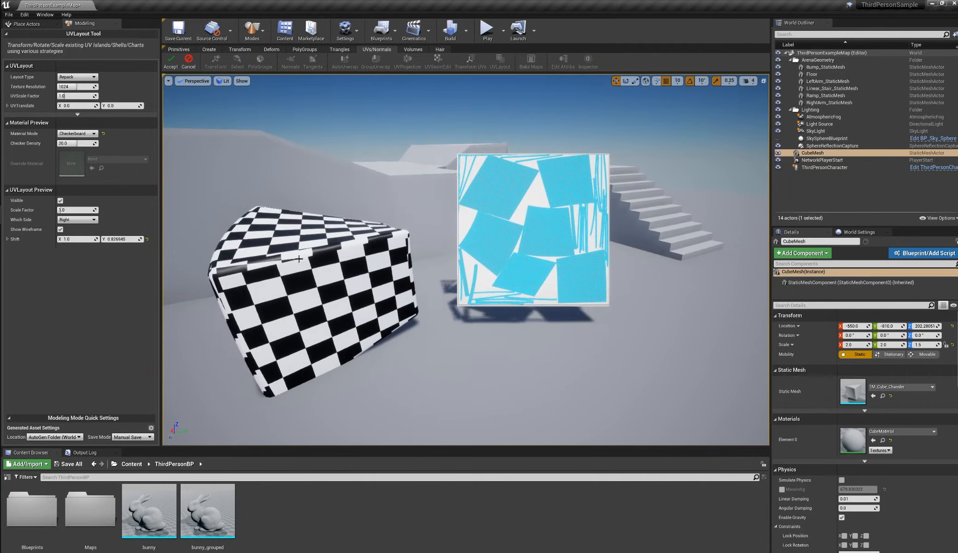
click(188, 63)
Step: Enlarge the Content Browser and move CubeMesh straight up to a Z location of about 242.28
alt+drag(385, 251, 316, 288)
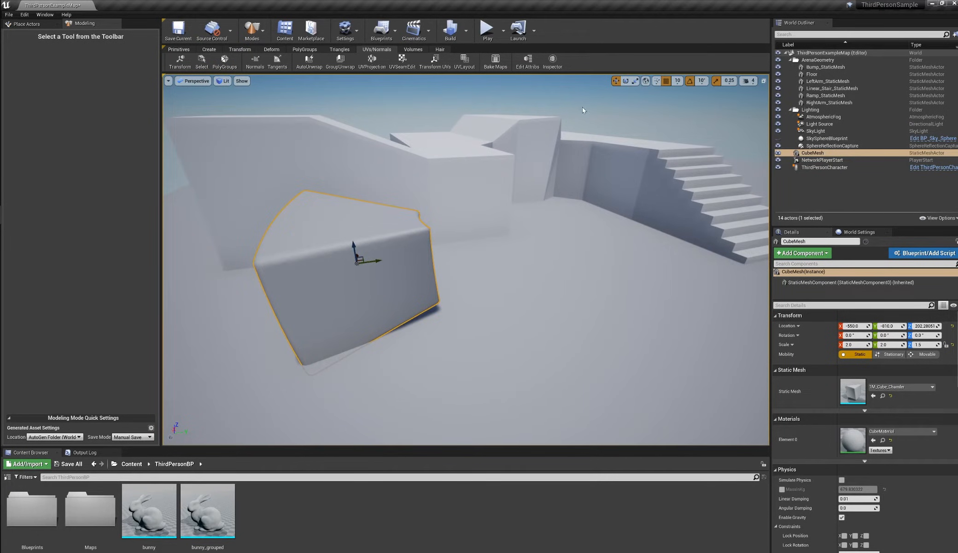
alt+drag(450, 247, 412, 276)
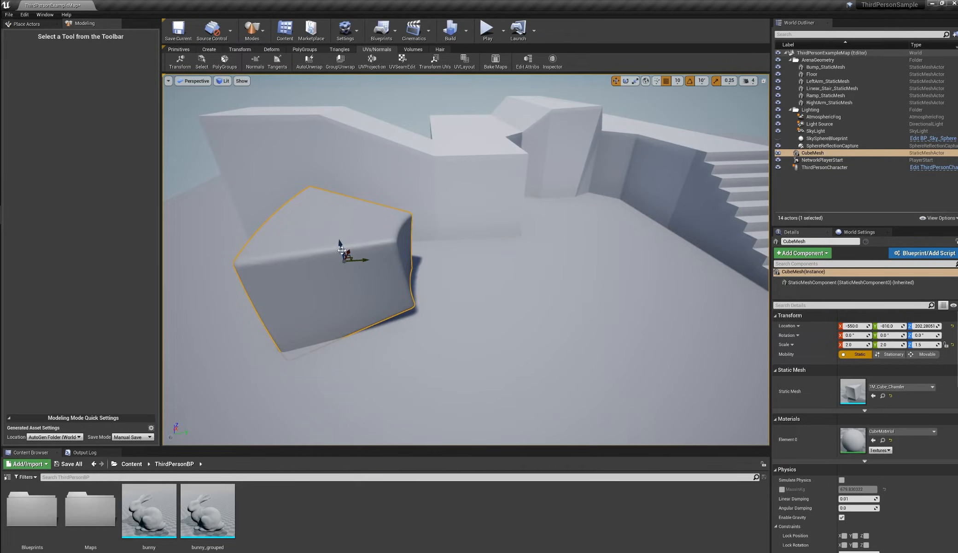
drag(340, 448, 345, 417)
drag(341, 236, 334, 214)
alt+drag(366, 284, 365, 245)
Step: Create a material named Red in the ThirdPersonBP folder and open it in the Material Editor
right_click(310, 504)
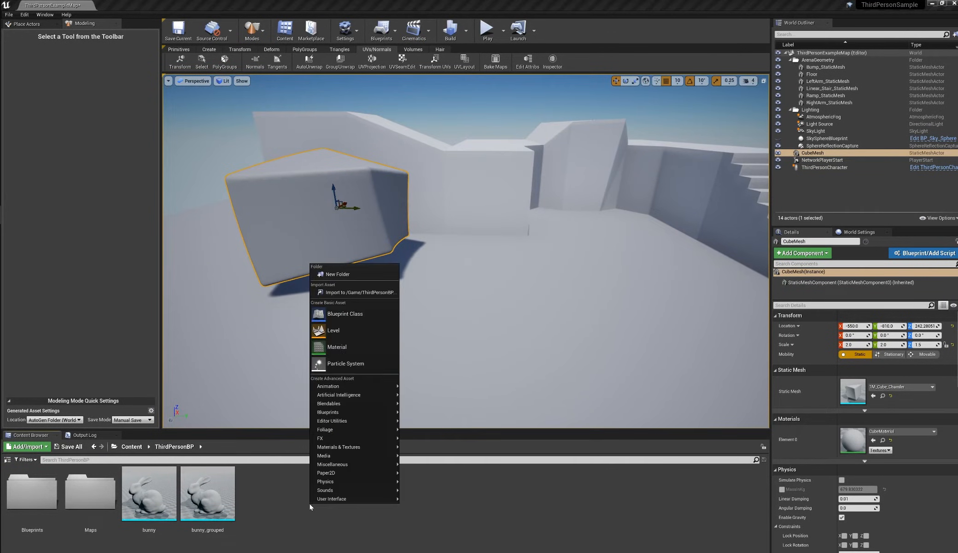
click(342, 344)
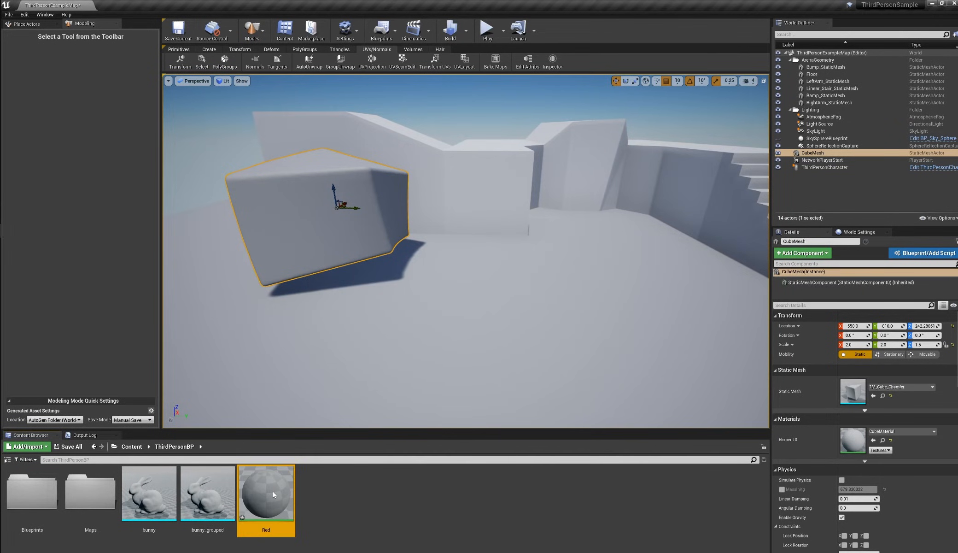
double_click(273, 490)
Step: Connect a Constant3Vector with the color 1,0,0.128 to the Base Color of Red, and close the material with its changes applied
click(358, 209)
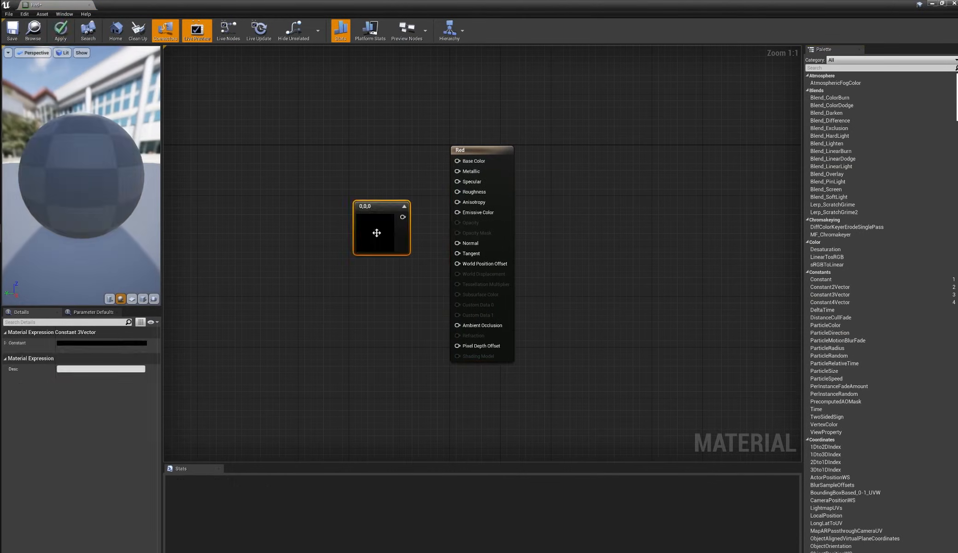
drag(402, 216, 457, 161)
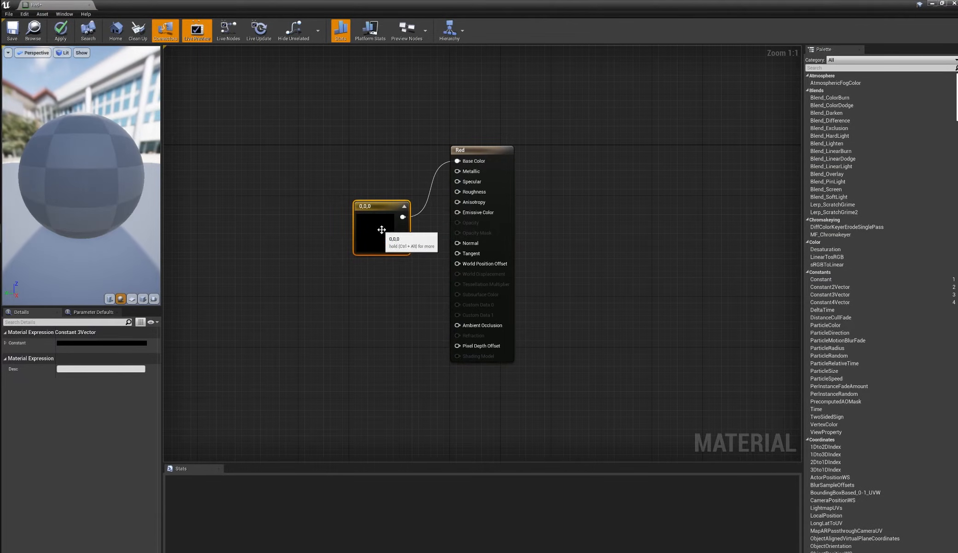
double_click(371, 245)
drag(440, 294, 472, 292)
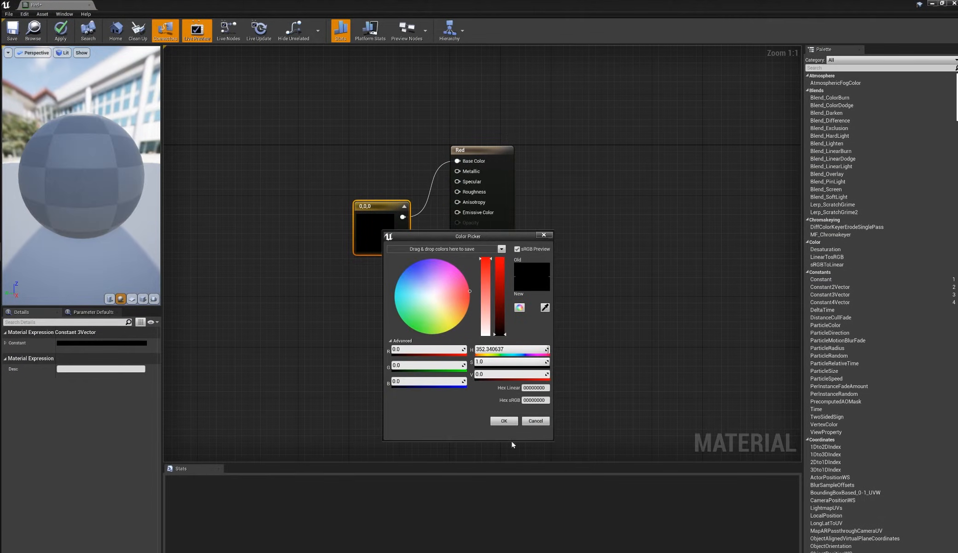
drag(502, 323, 500, 259)
click(504, 421)
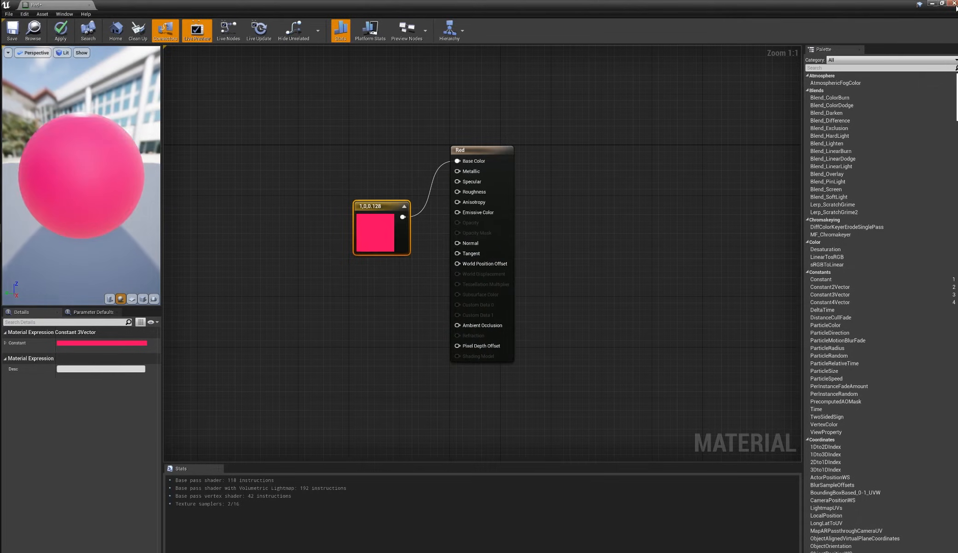
click(954, 4)
click(506, 317)
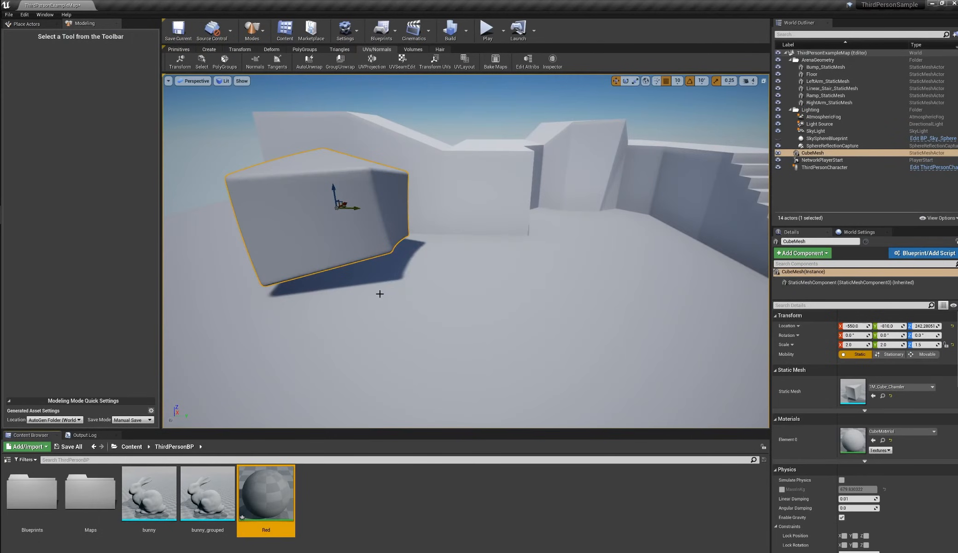
Step: Inspect the PolyGroup colors of CubeMesh with the Mesh Selection tool and cancel the tool
alt+drag(380, 294, 381, 318)
alt+drag(338, 217, 364, 219)
alt+right_drag(447, 221, 484, 221)
alt+drag(461, 221, 429, 261)
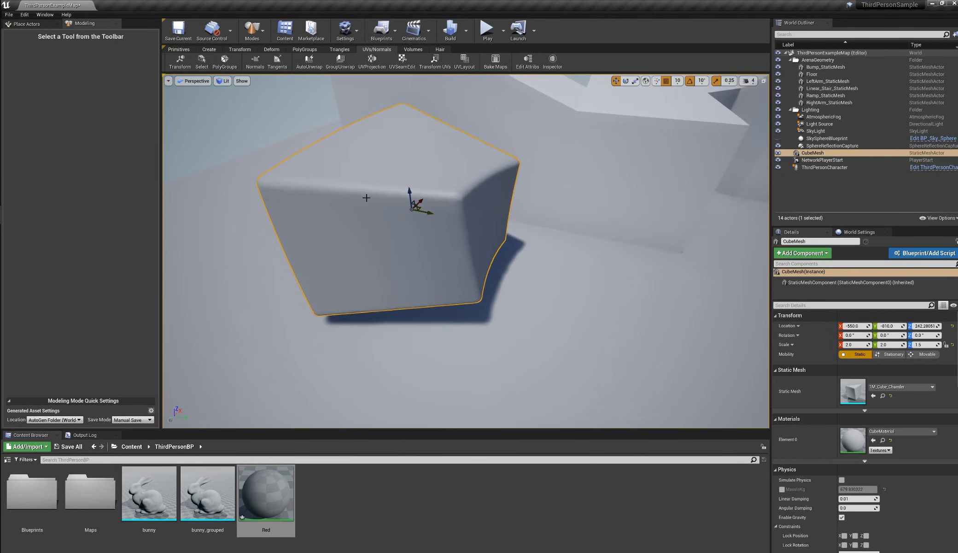
click(203, 61)
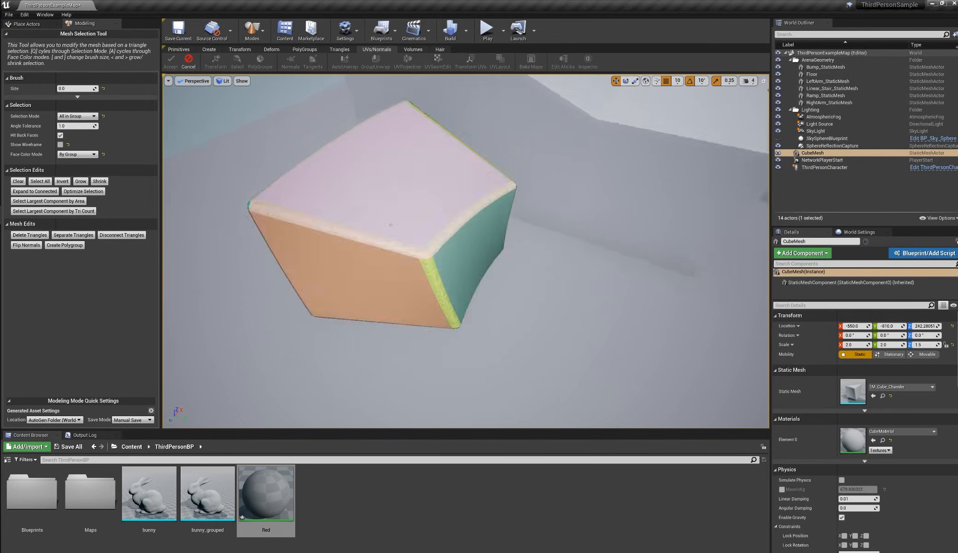
click(189, 61)
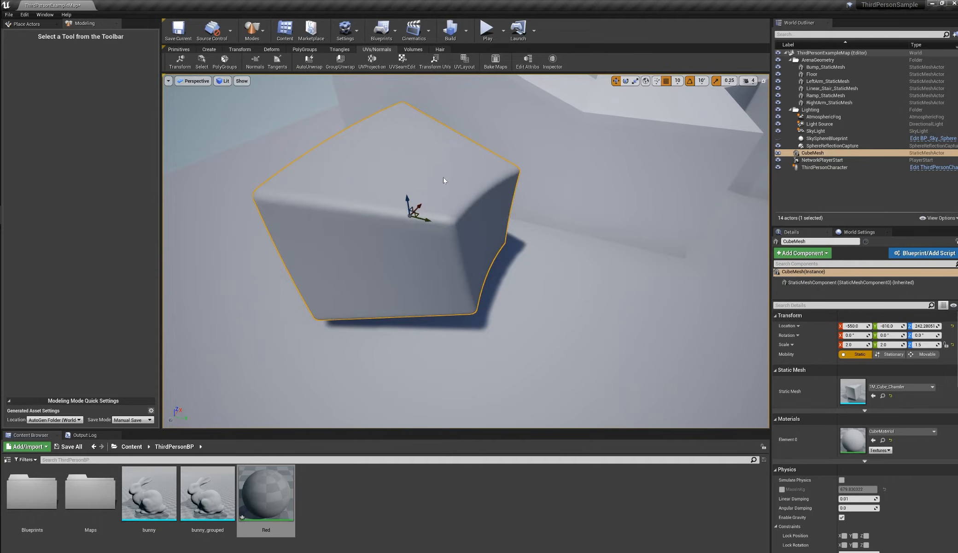
Step: Start the Edit Mesh Materials tool on CubeMesh and set the brush size to about 0.114
click(342, 50)
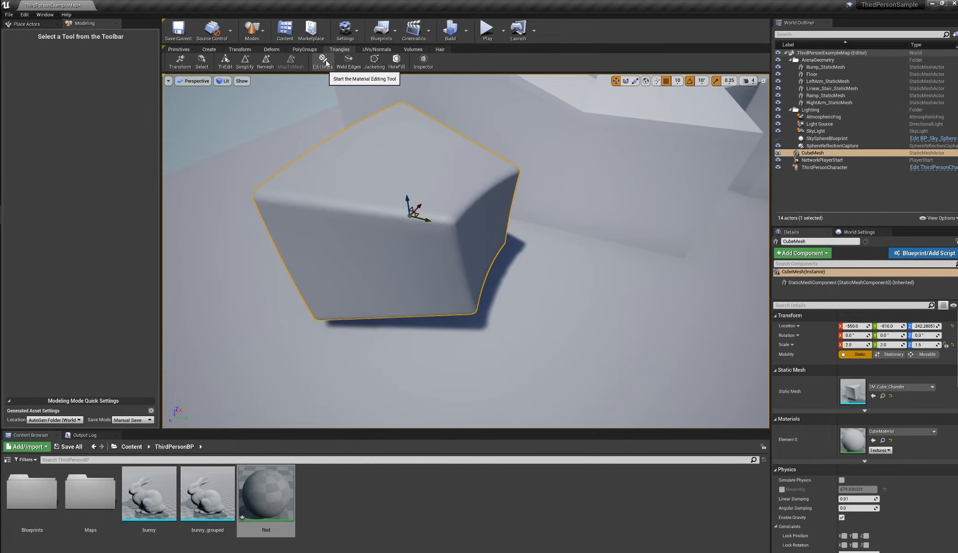
click(326, 63)
alt+drag(444, 173, 424, 175)
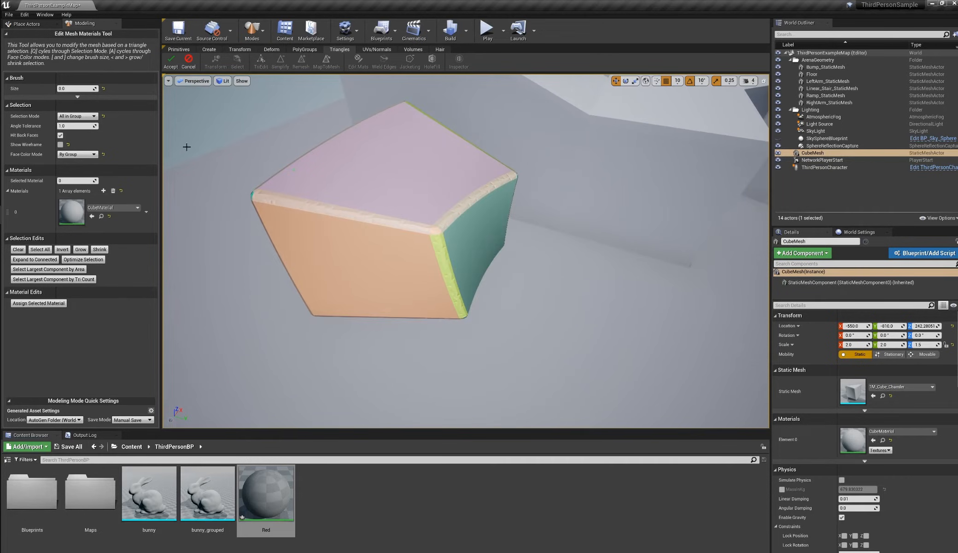
drag(68, 89, 73, 89)
Step: Undo a trial selection of the top group, and brush an arc-shaped triangle selection across the top face in Brush mode
click(389, 179)
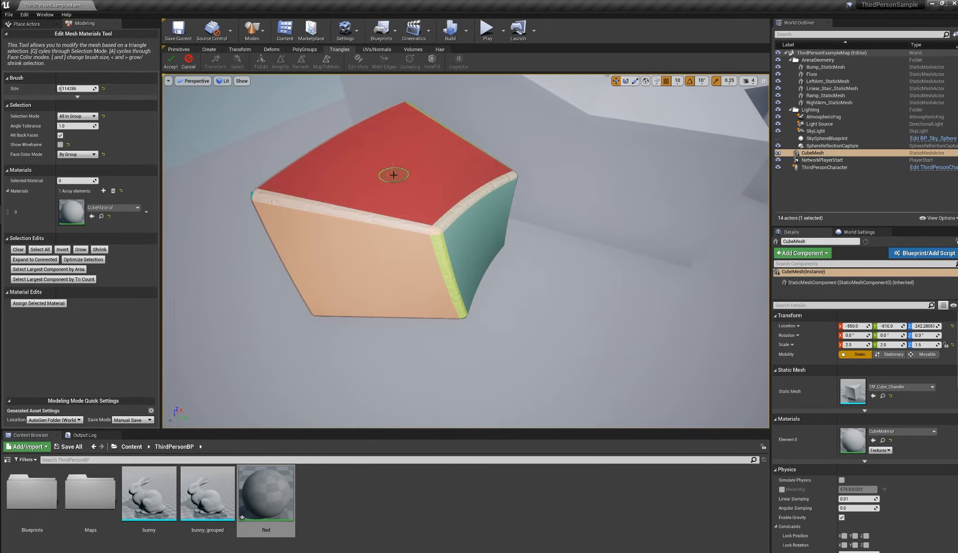
key(ctrl+z)
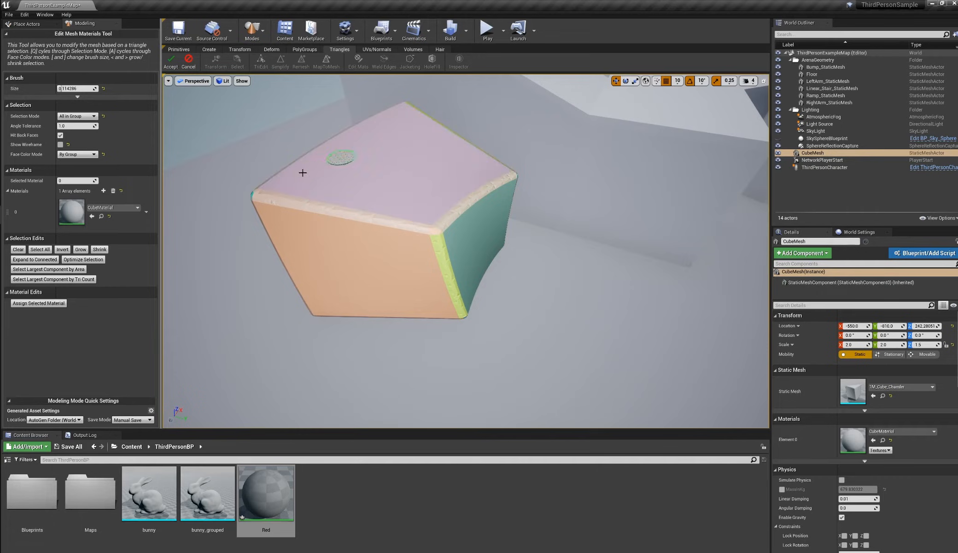
click(77, 116)
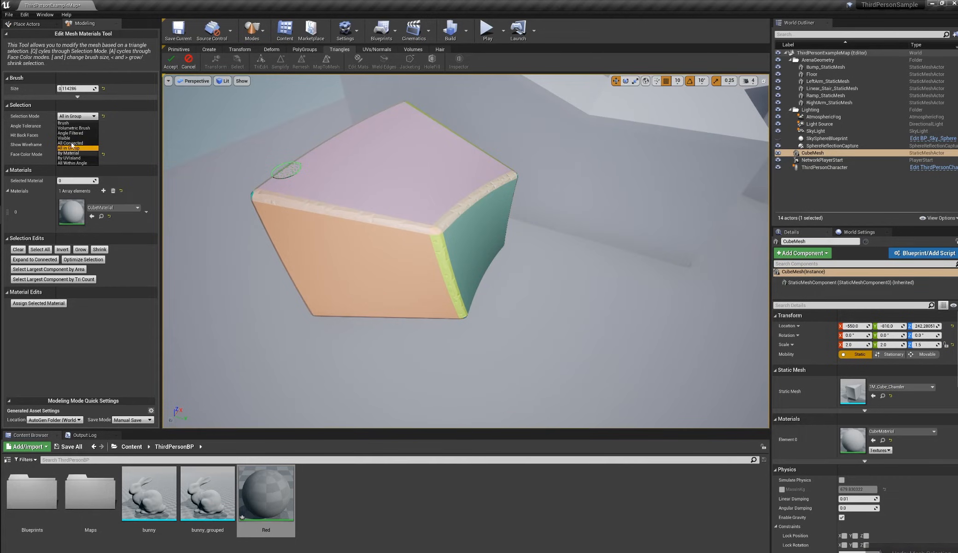
click(63, 123)
mouse_move(398, 157)
mouse_down()
mouse_move(392, 148)
mouse_move(355, 158)
mouse_move(418, 202)
mouse_up()
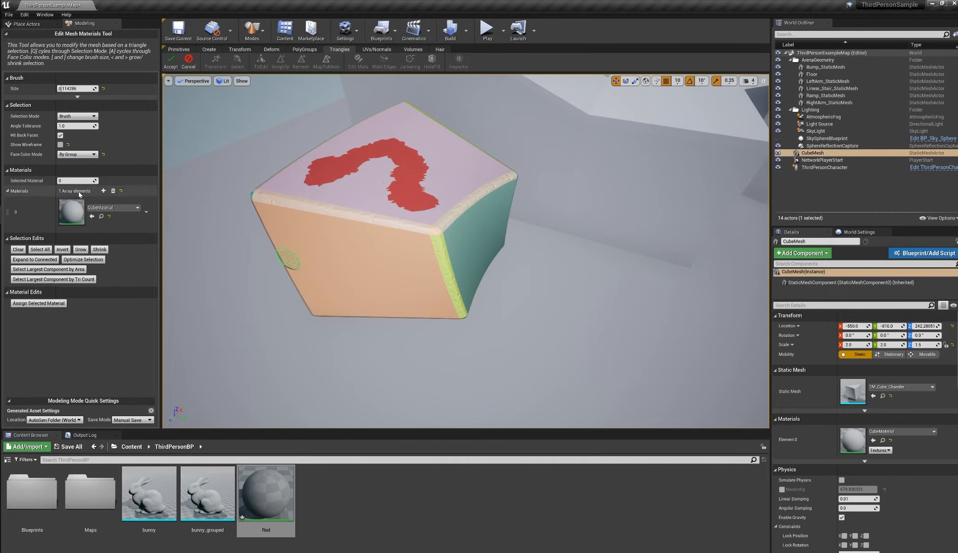
Step: Set the Face Color Mode to None so the cube is shown with its own material
click(74, 154)
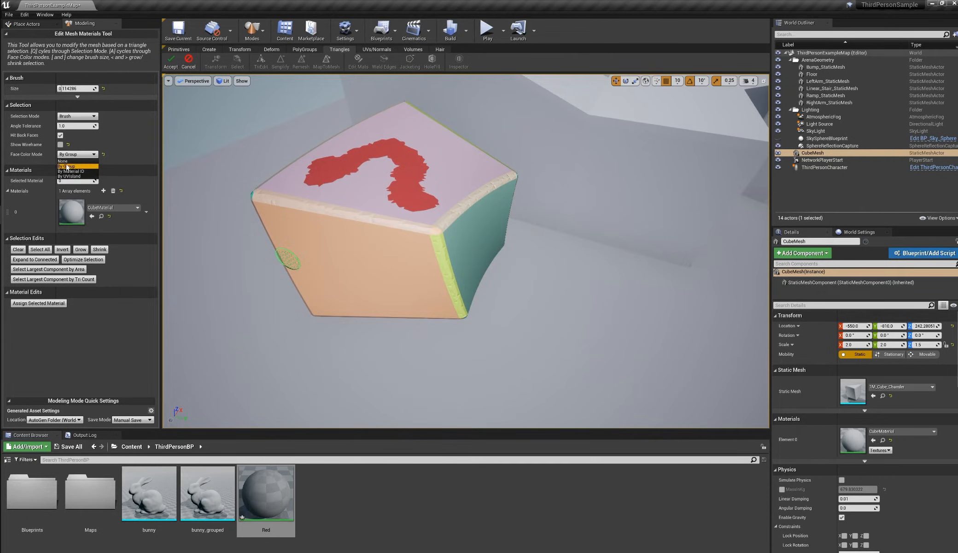
click(64, 161)
alt+drag(335, 275, 341, 278)
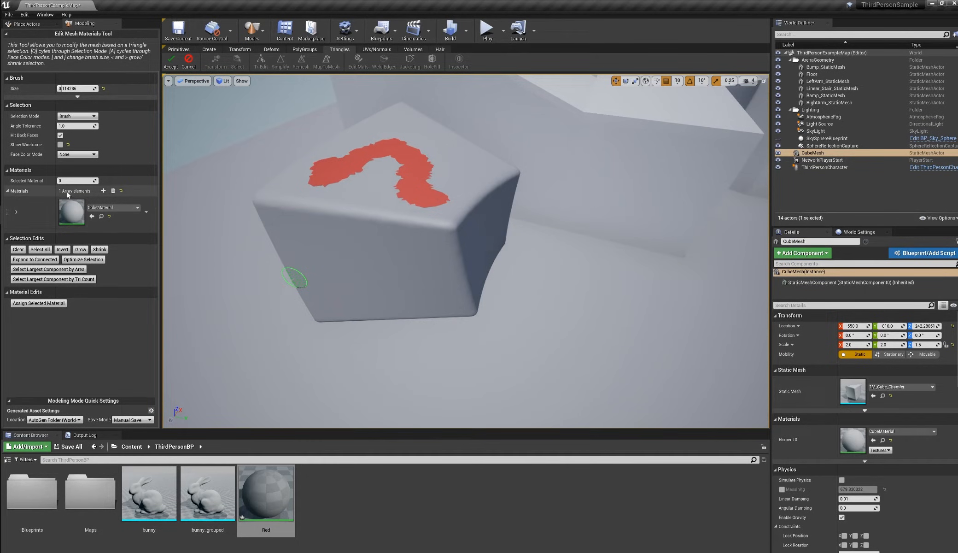
Step: Add Red as a second entry in the Materials list and set Selected Material to 1
click(103, 191)
drag(262, 493, 75, 247)
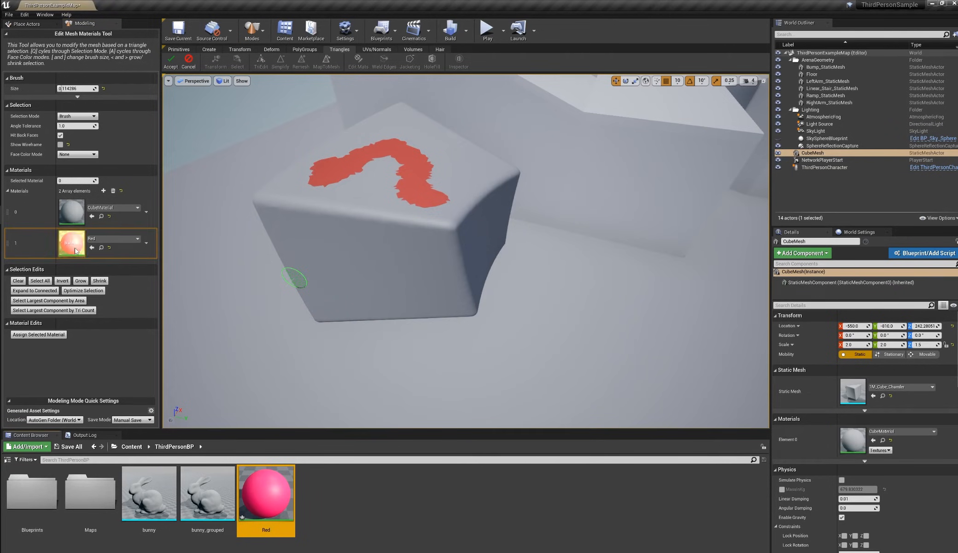
click(61, 182)
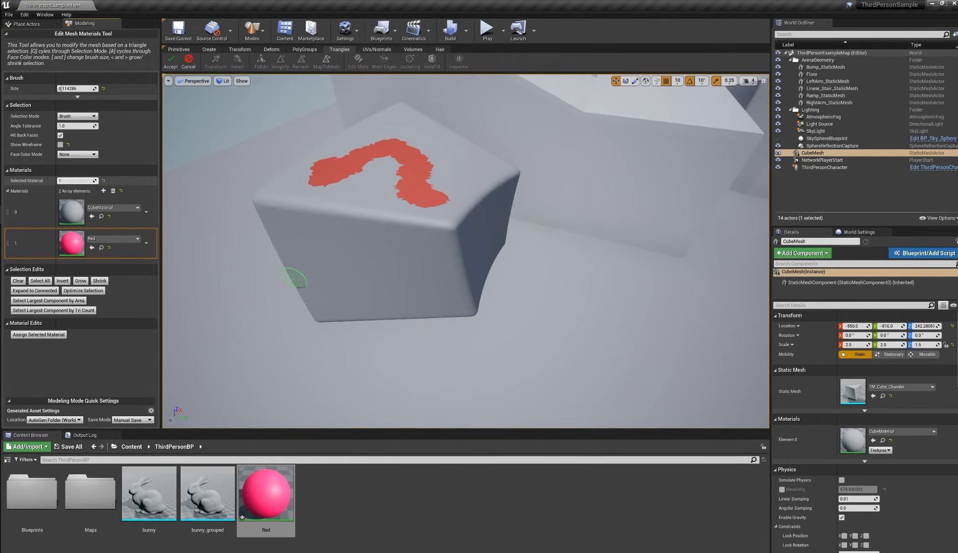
Step: Try assigning the Red material to the brushed triangles, undo the assignment, and clear the selection
click(51, 335)
mouse_move(398, 251)
alt+mouse_down()
mouse_move(373, 294)
mouse_move(403, 288)
alt+mouse_up()
alt+drag(447, 219, 431, 186)
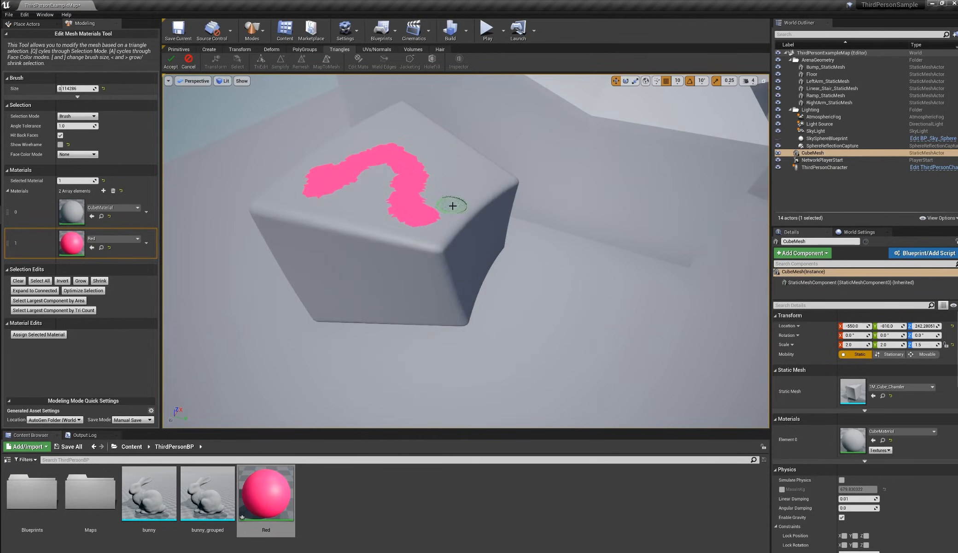
mouse_move(333, 193)
alt+mouse_down()
mouse_move(314, 189)
mouse_move(398, 211)
alt+mouse_up()
key(ctrl+z)
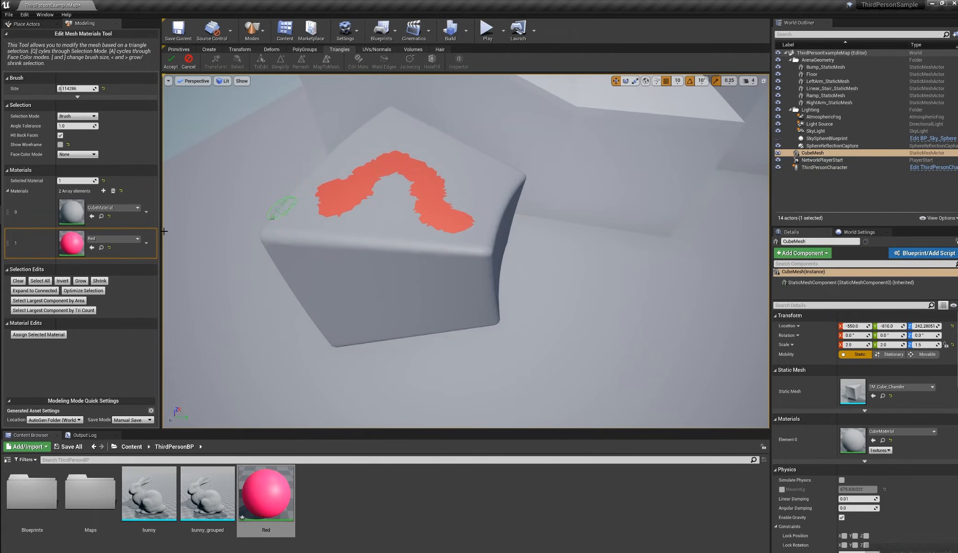
click(18, 281)
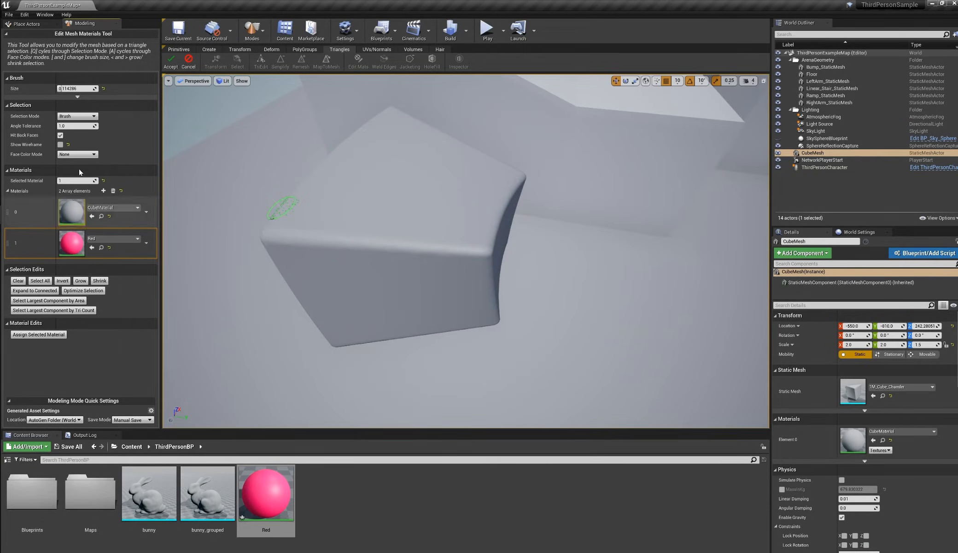
Step: Set the Selection Mode to All In Group and select the PolyGroup of the cube's top face
click(79, 116)
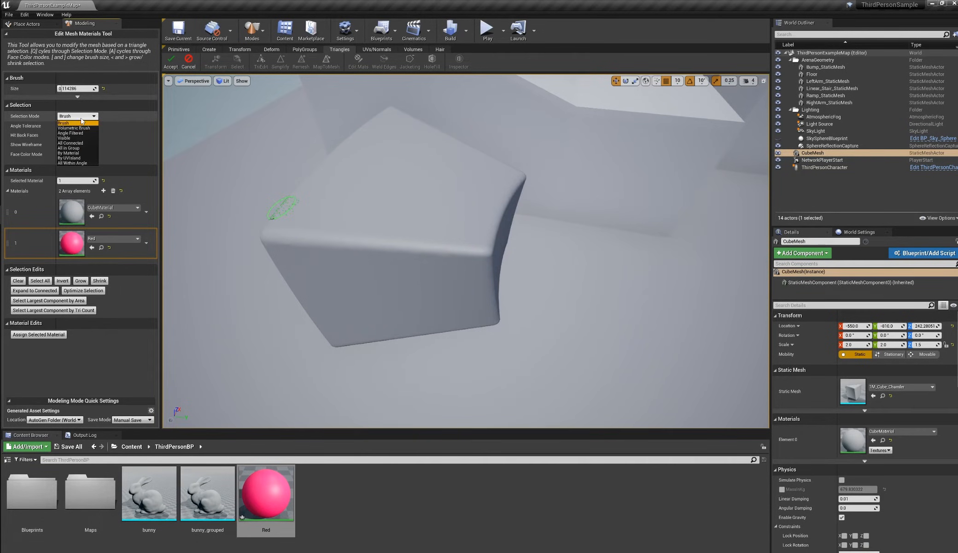
click(68, 148)
click(395, 186)
mouse_move(395, 186)
alt+mouse_down()
mouse_move(401, 303)
mouse_move(388, 281)
mouse_move(391, 304)
alt+mouse_up()
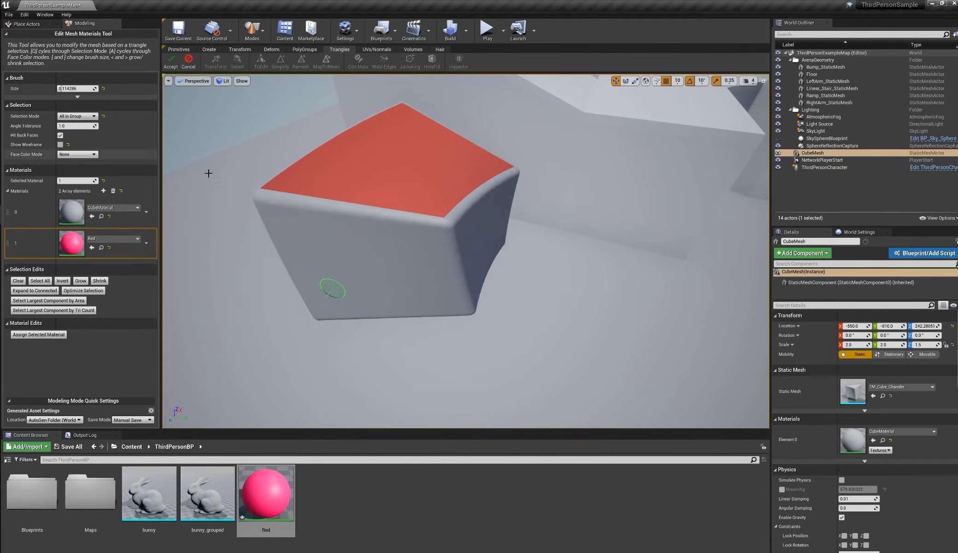
Step: Replace the top-face selection with the cube's rounded-edge group using brush size 0.0, assign the Red material to it, and accept
shift+click(330, 188)
drag(66, 89, 58, 90)
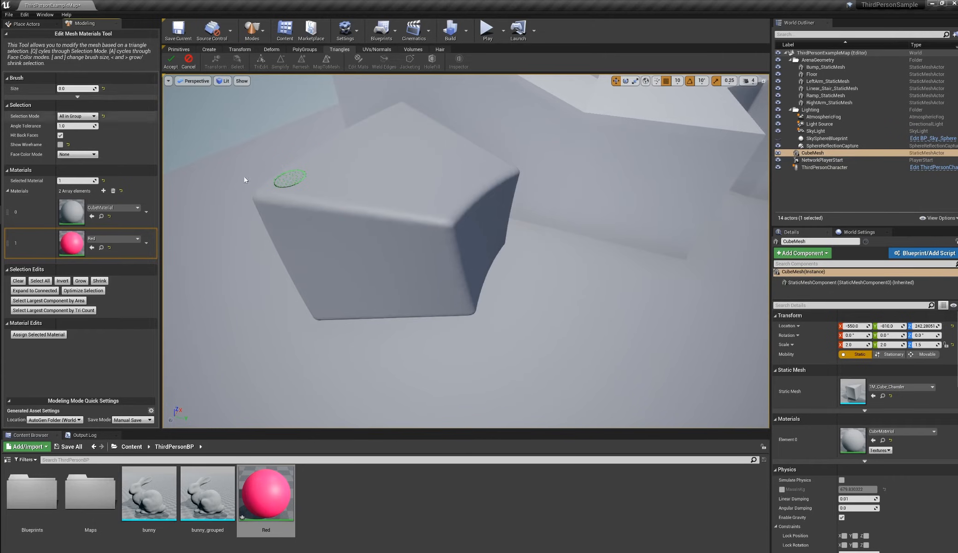
click(443, 218)
shift+click(454, 248)
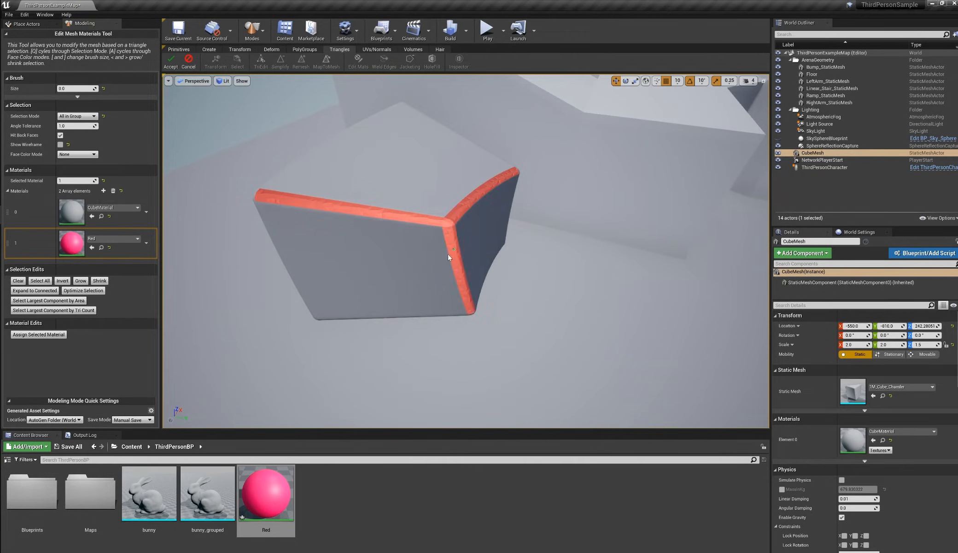
click(49, 335)
alt+drag(443, 240, 434, 295)
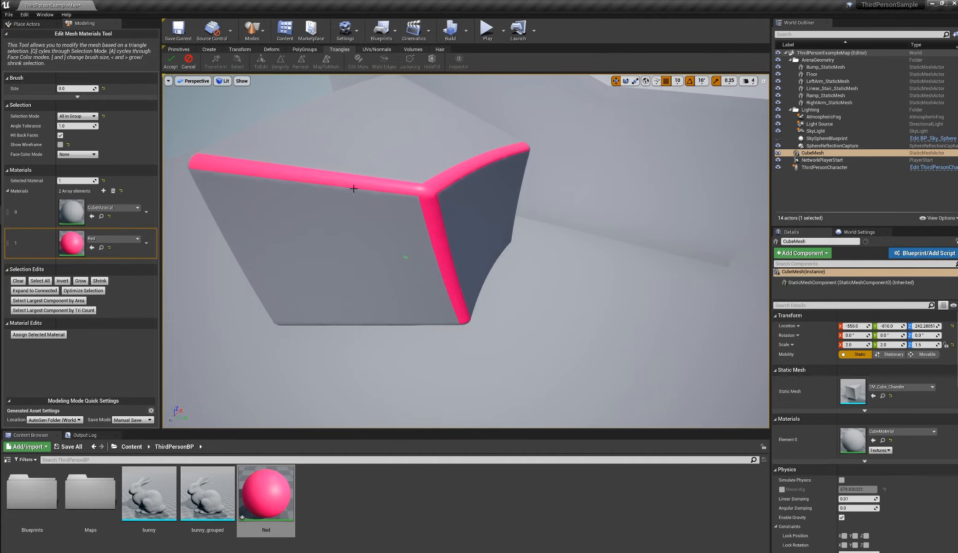
click(178, 68)
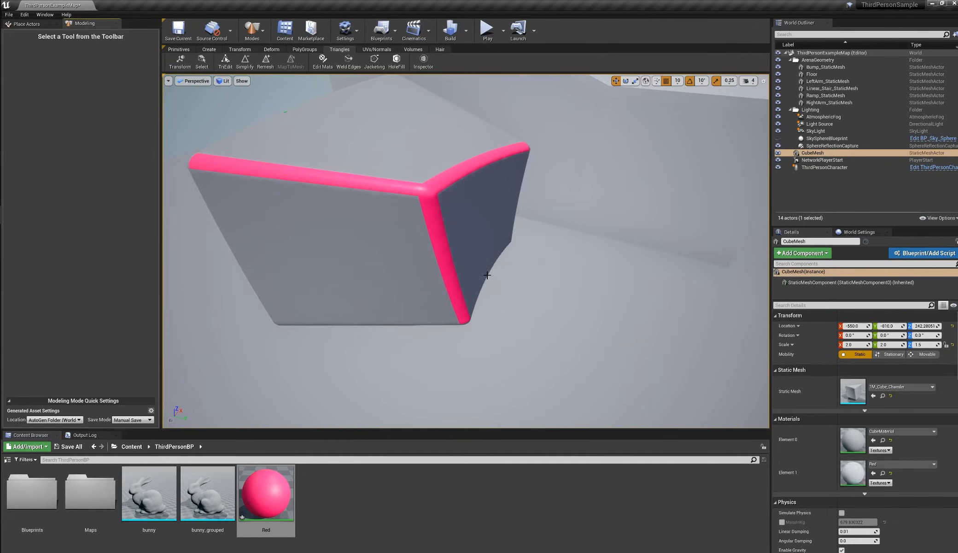
Step: Examine the Red material on the cube's rounded edges from several angles and distances
scroll(545, 298, down, 3)
alt+drag(545, 297, 520, 330)
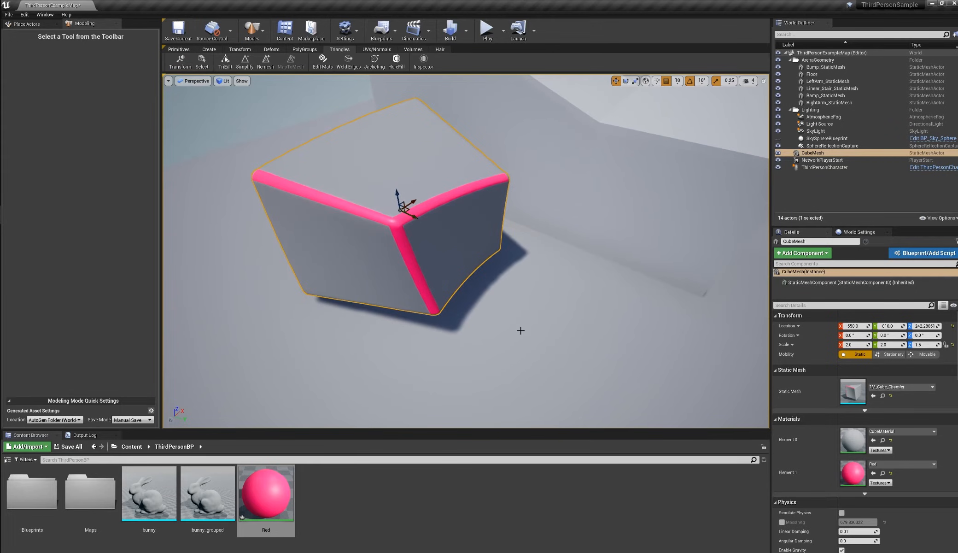
alt+drag(411, 252, 382, 253)
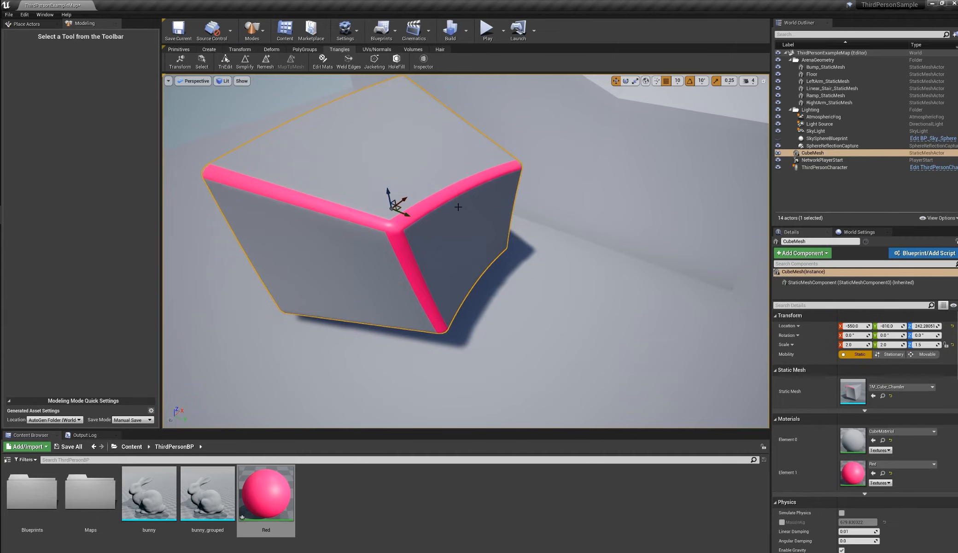
alt+drag(465, 373, 500, 357)
mouse_move(477, 255)
alt+mouse_down()
mouse_move(498, 279)
mouse_move(475, 227)
mouse_move(476, 247)
alt+mouse_up()
scroll(477, 255, up, 2)
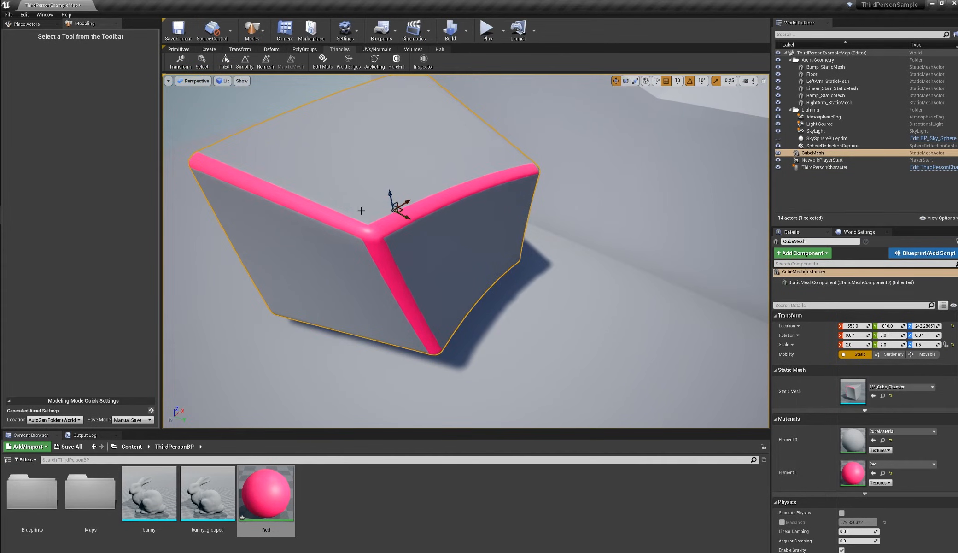
alt+drag(366, 195, 373, 198)
alt+drag(395, 368, 447, 349)
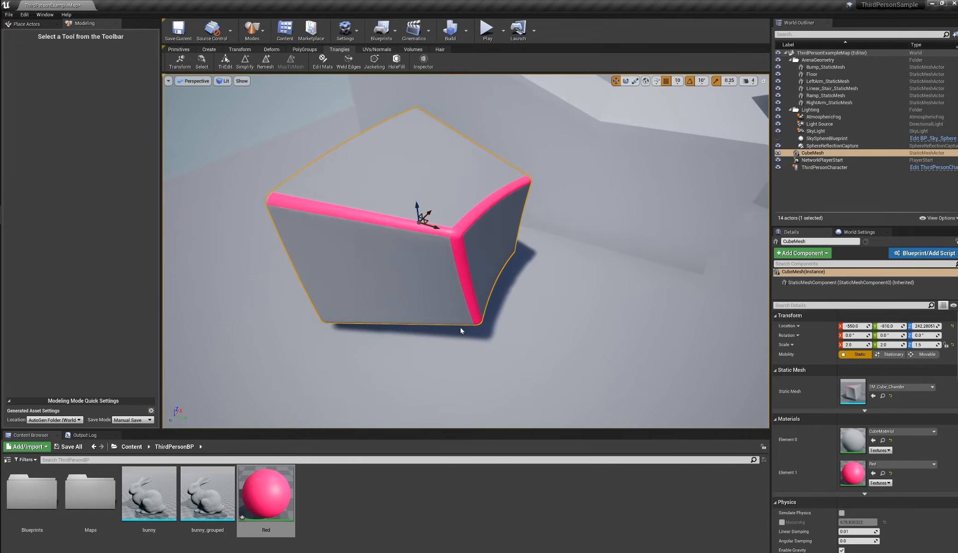
scroll(565, 353, down, 3)
alt+middle_drag(565, 353, 560, 342)
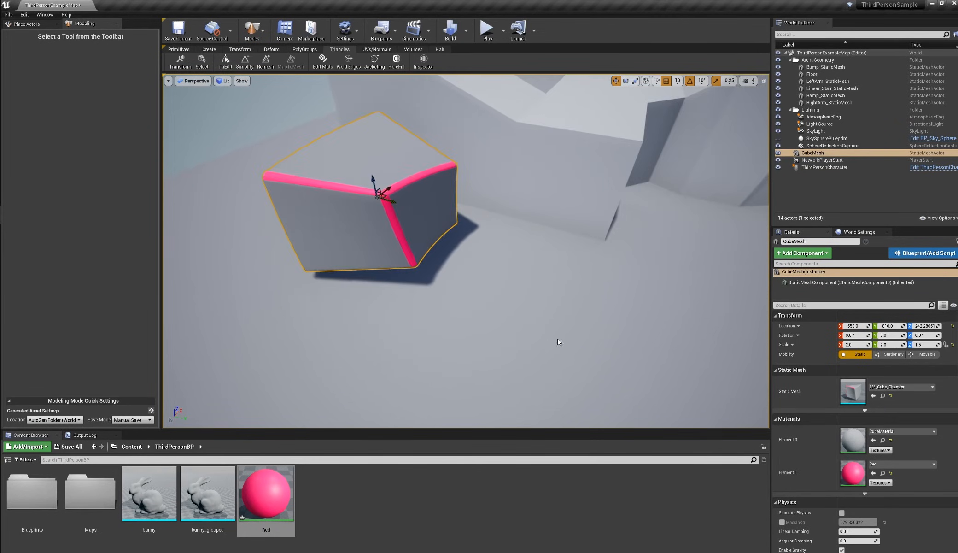
scroll(553, 339, down, 4)
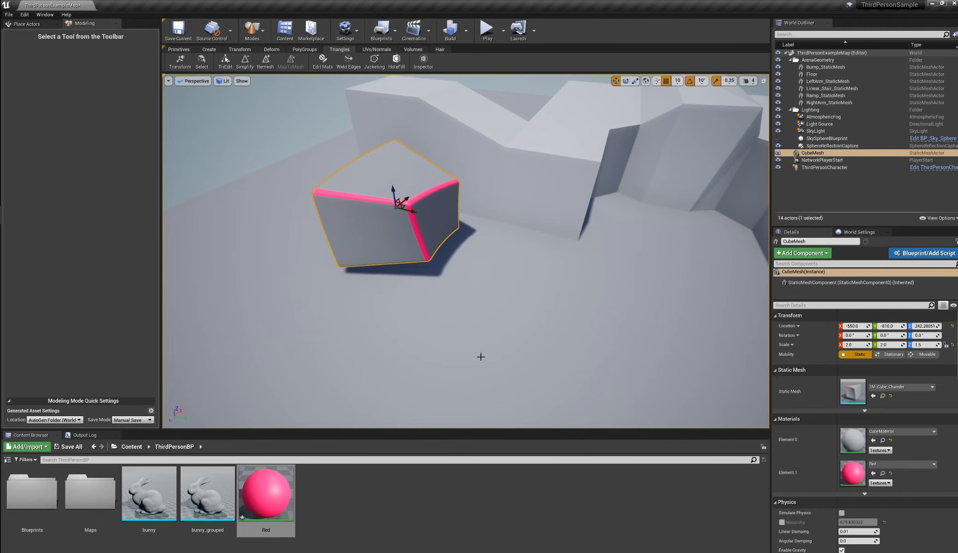
scroll(484, 359, down, 4)
click(464, 341)
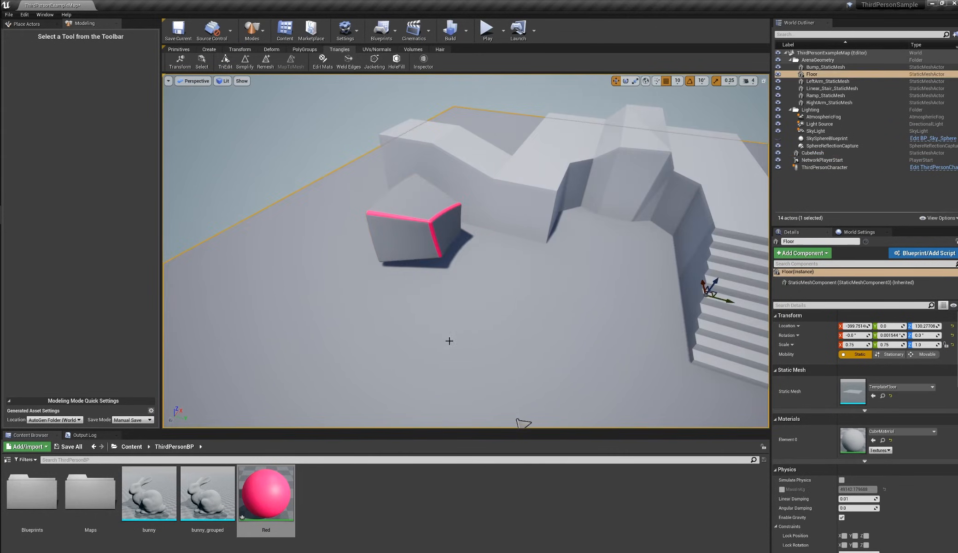
click(413, 228)
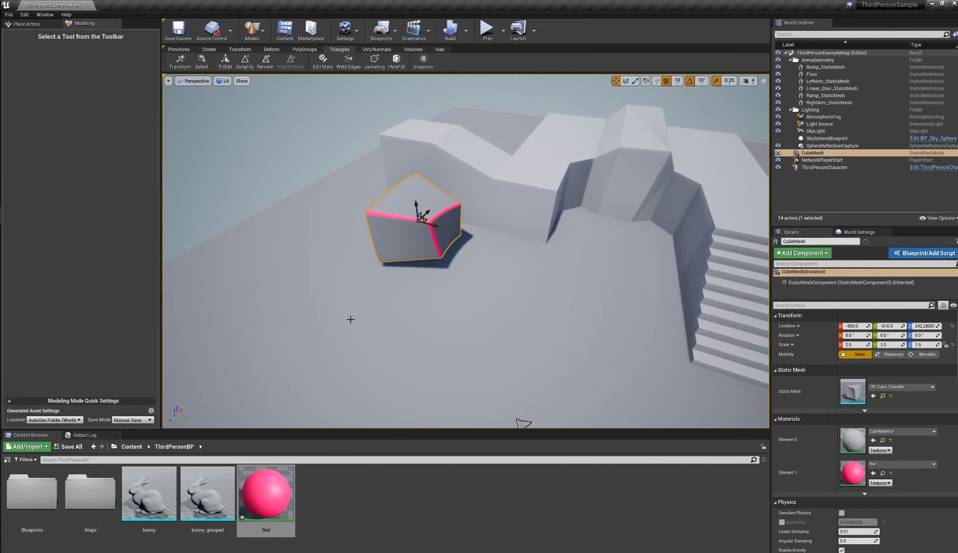
Step: Place the bunny and bunny_grouped meshes side by side on the empty floor area beside the stairs
scroll(550, 345, up, 5)
scroll(549, 345, down, 5)
alt+middle_drag(549, 345, 338, 333)
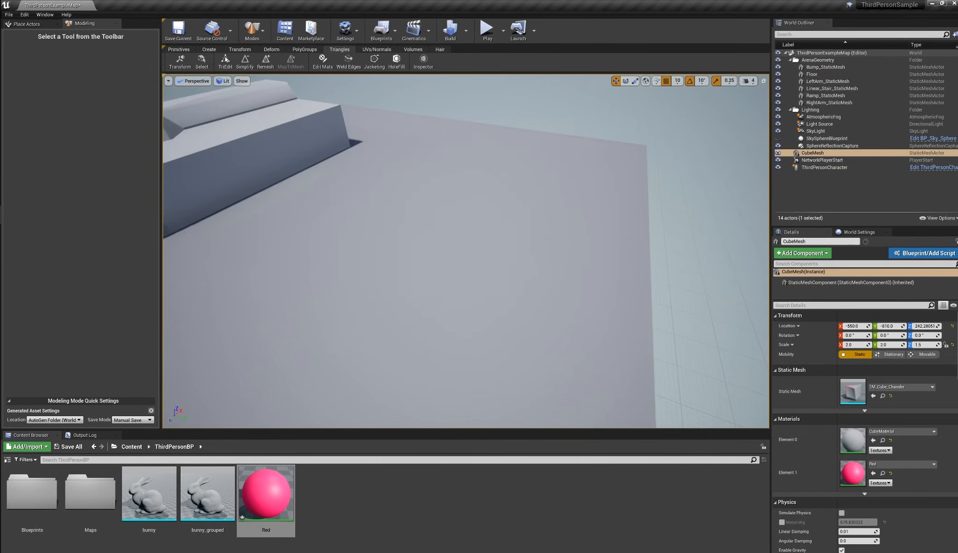
drag(149, 493, 325, 240)
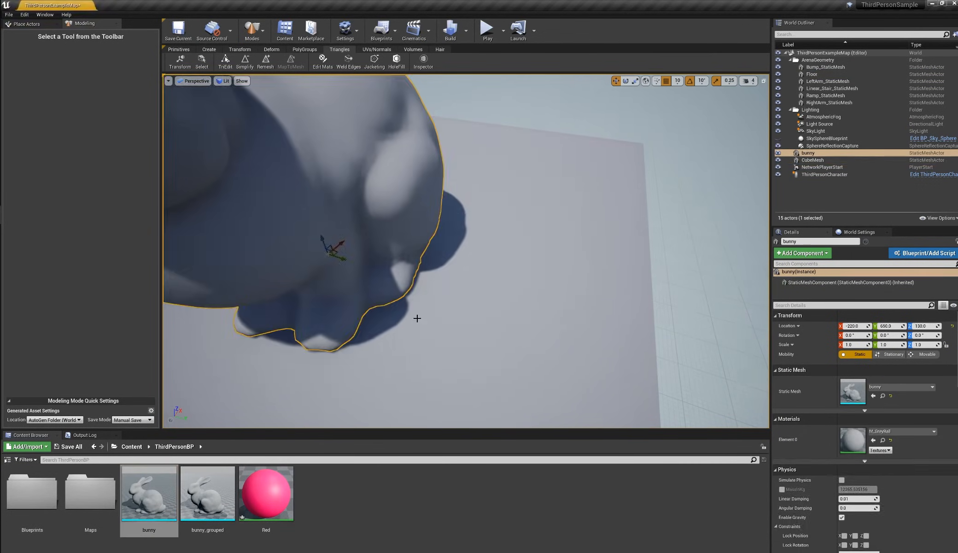
drag(207, 493, 461, 346)
scroll(402, 355, down, 3)
alt+middle_drag(461, 345, 525, 342)
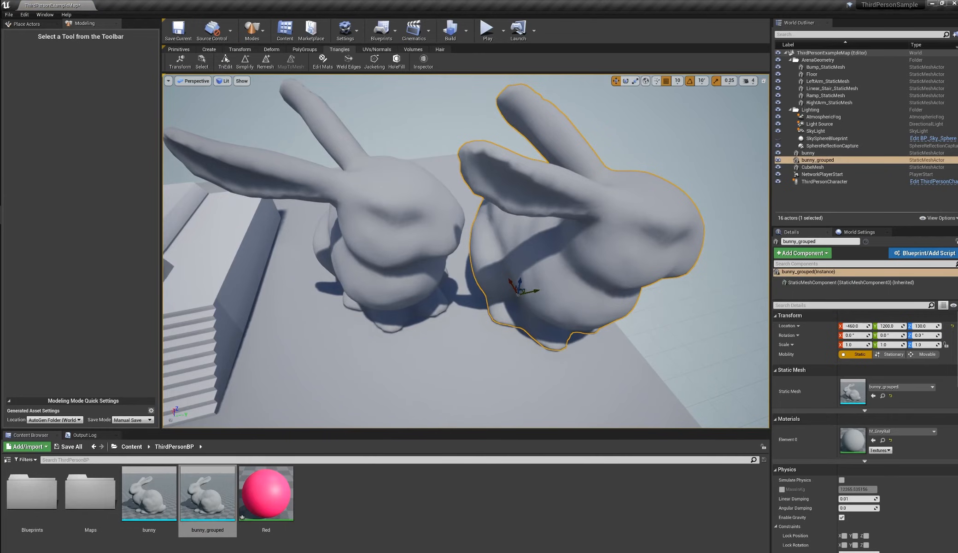
Step: Open the bunny mesh in the Mesh Selection Tool and set Face Color Mode to By Group to show its PolyGroups
click(397, 277)
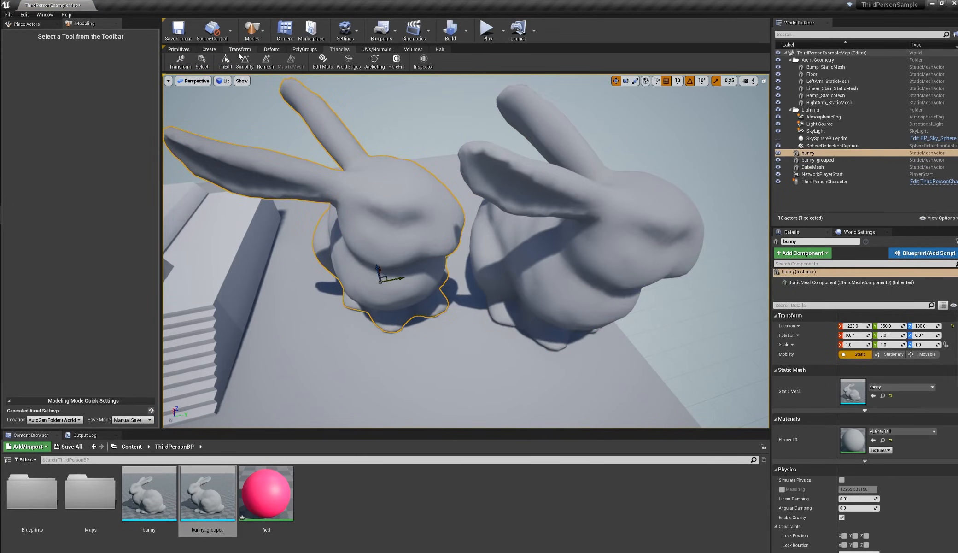
click(272, 49)
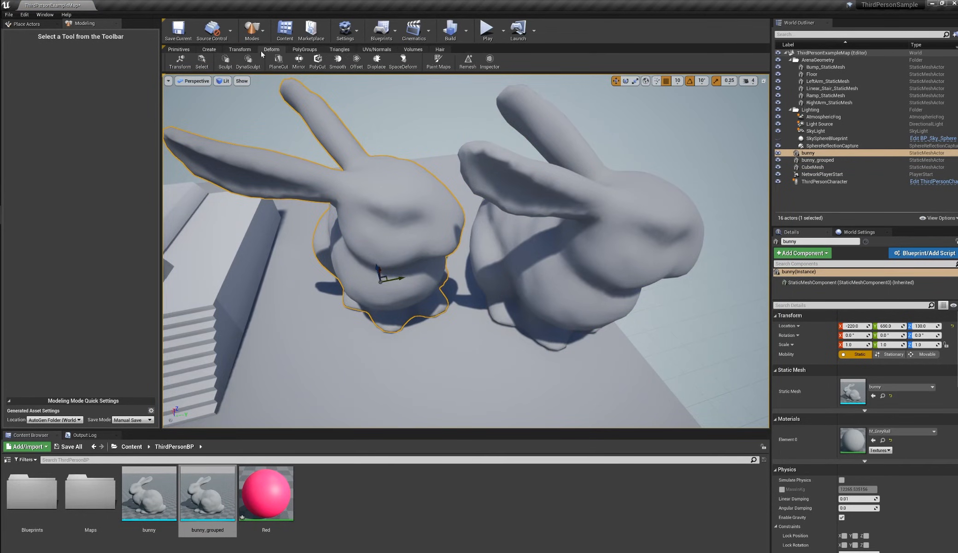
click(202, 60)
click(77, 154)
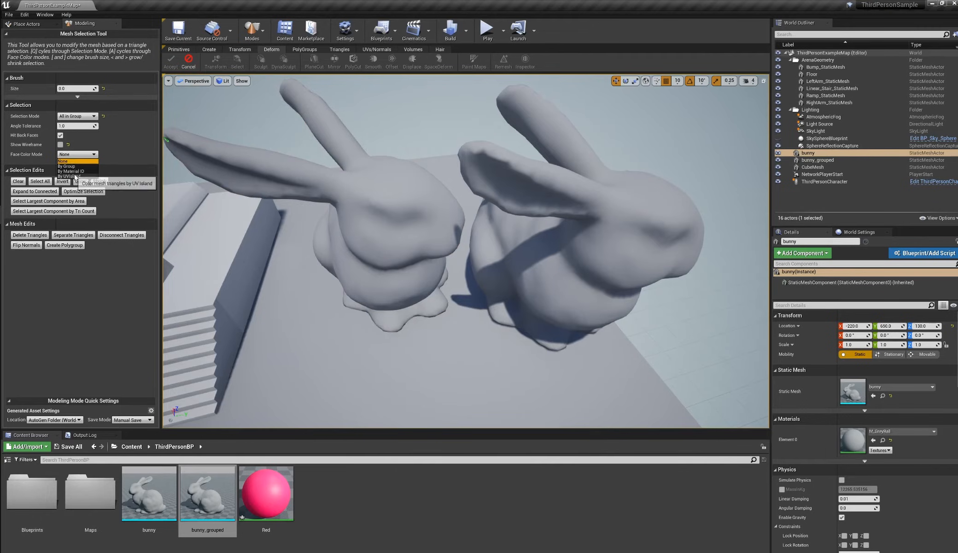
click(73, 172)
key(f)
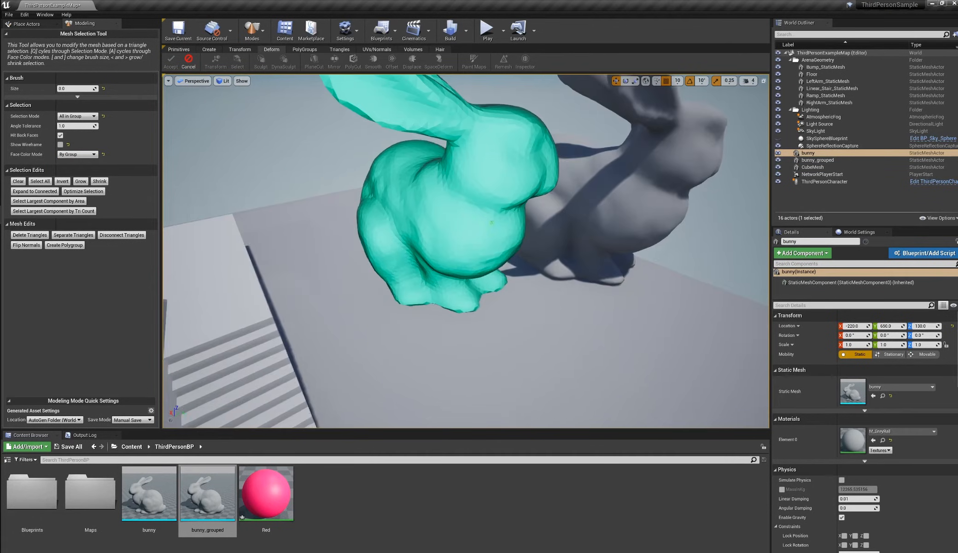
alt+drag(489, 164, 434, 195)
alt+drag(401, 224, 362, 210)
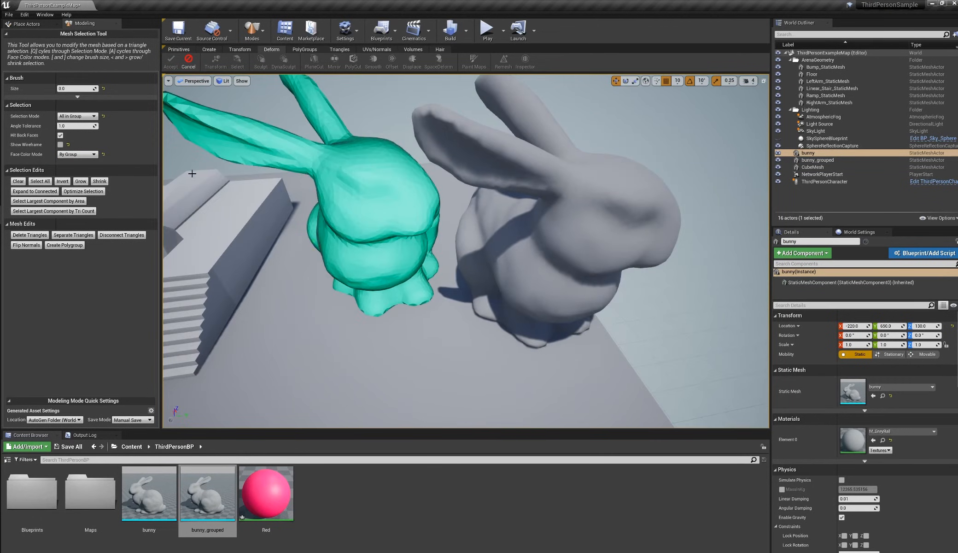
Step: Cancel the Mesh Selection Tool and delete the ungrouped bunny from the level
click(189, 62)
key(Escape)
click(392, 255)
key(Delete)
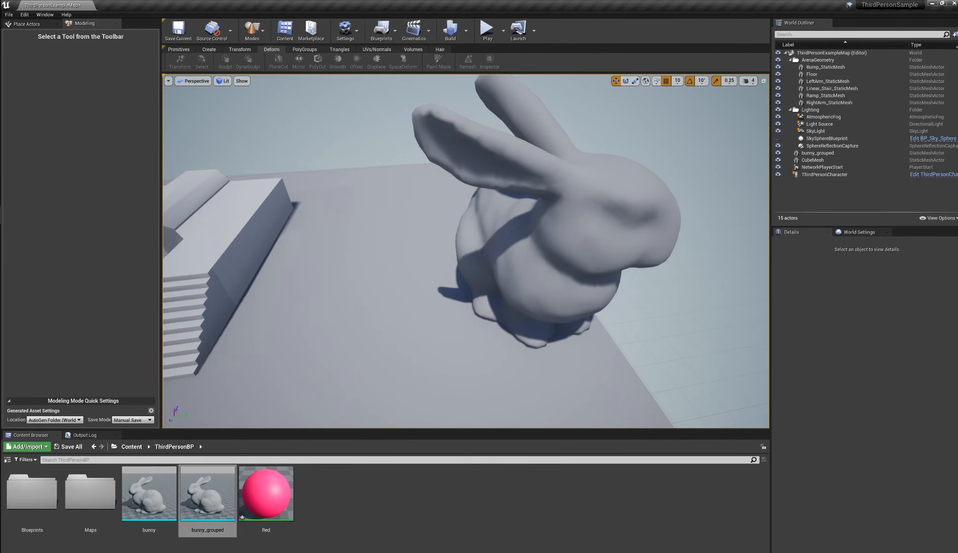
Step: Move the bunny_grouped mesh along the Y axis to location 810 and frame it in the viewport
click(542, 264)
drag(528, 289, 253, 256)
key(f)
right_drag(479, 310, 491, 320)
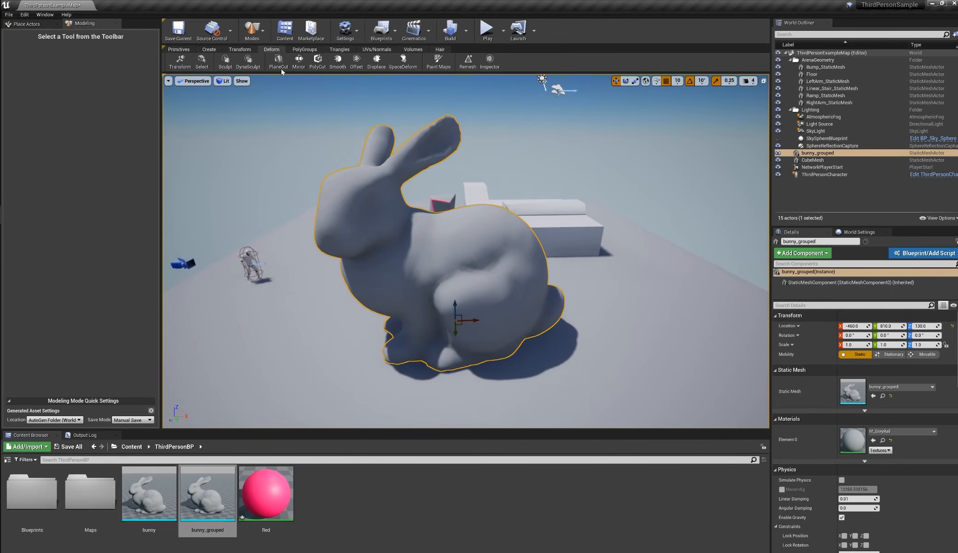
Step: Inspect the PolyGroups of bunny_grouped in the Mesh Selection Tool, and close it without changes
click(304, 49)
right_drag(451, 252, 456, 264)
scroll(452, 252, up, 3)
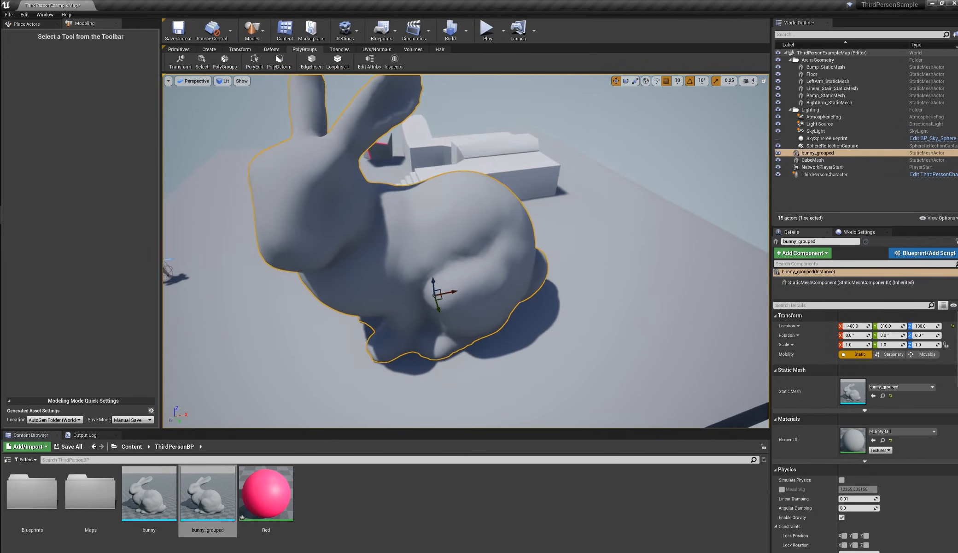
click(202, 63)
alt+drag(458, 194, 444, 156)
click(189, 62)
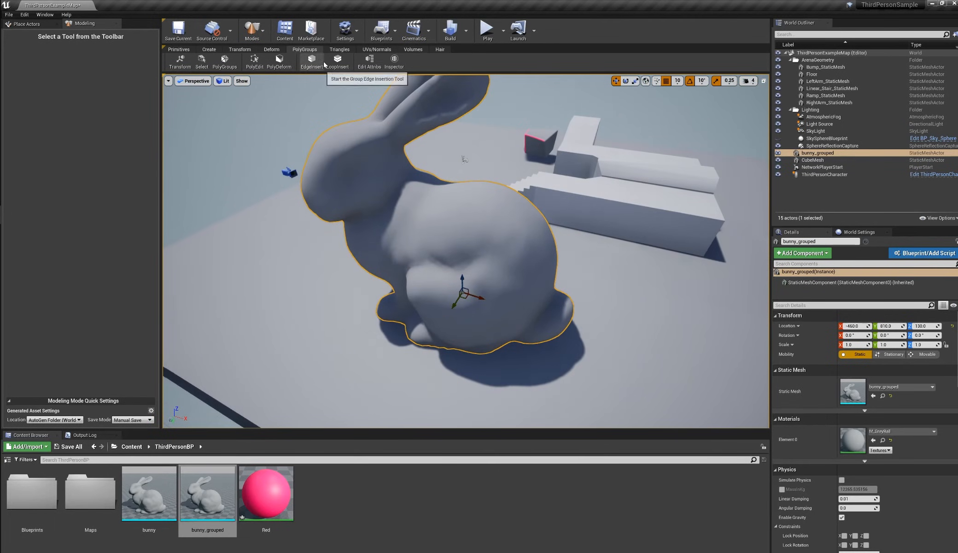
Step: Preview a Conformal group unwrap of bunny_grouped with Island Mode set to Poly Groups, check the checkerboard all around, and cancel it
click(377, 50)
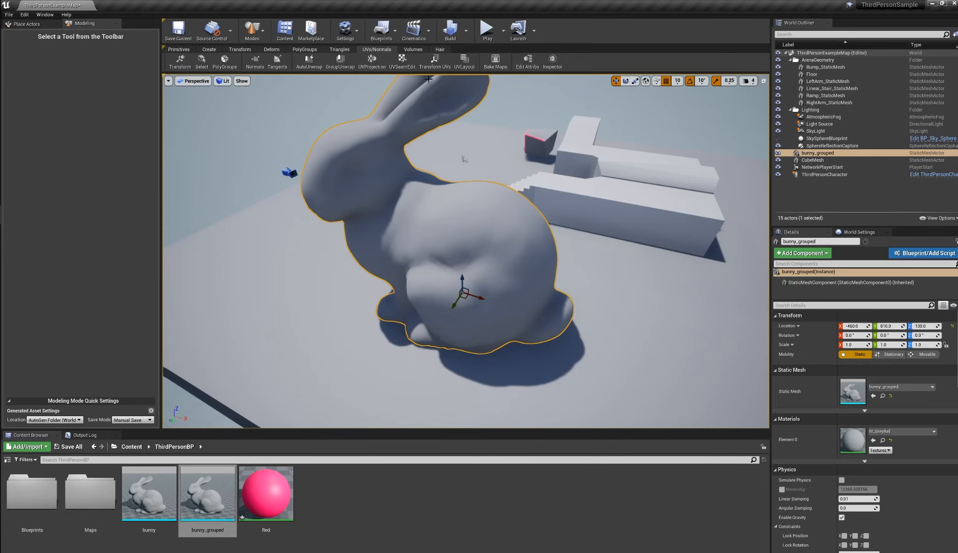
click(340, 62)
click(81, 77)
click(82, 79)
alt+drag(286, 194, 442, 168)
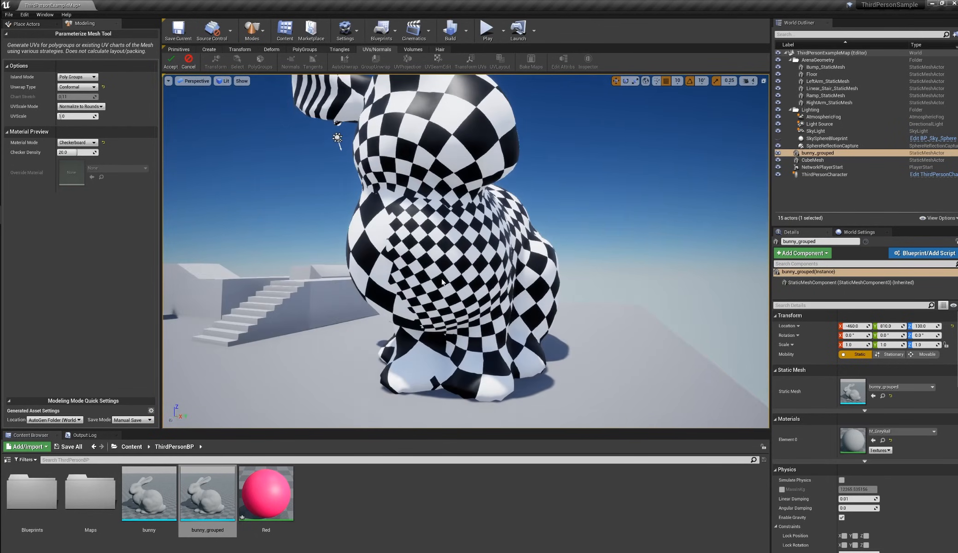
alt+drag(395, 230, 438, 251)
alt+drag(427, 218, 394, 207)
click(189, 62)
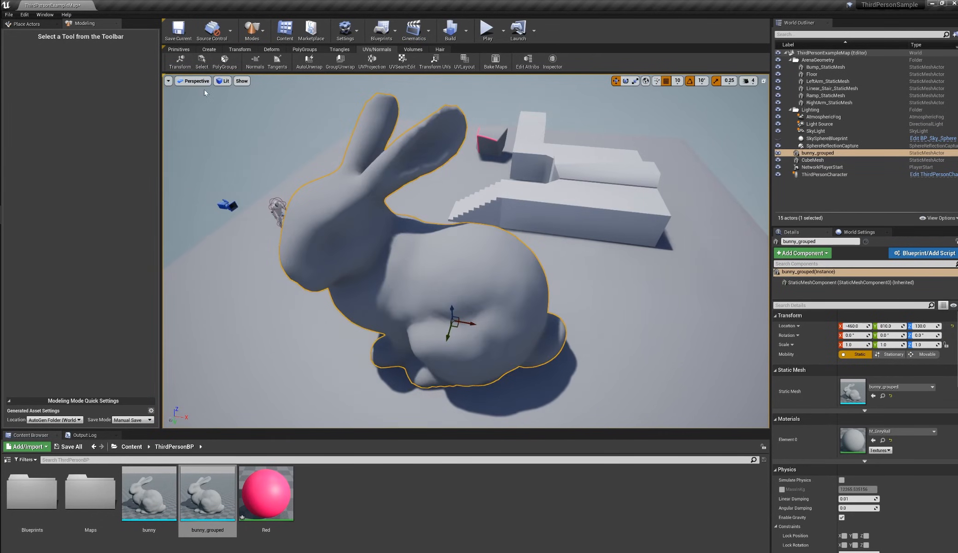
Step: Reopen bunny_grouped in the Mesh Selection Tool, setting Selection Mode to Visible and the brush size to about 0.36
alt+drag(426, 174, 385, 172)
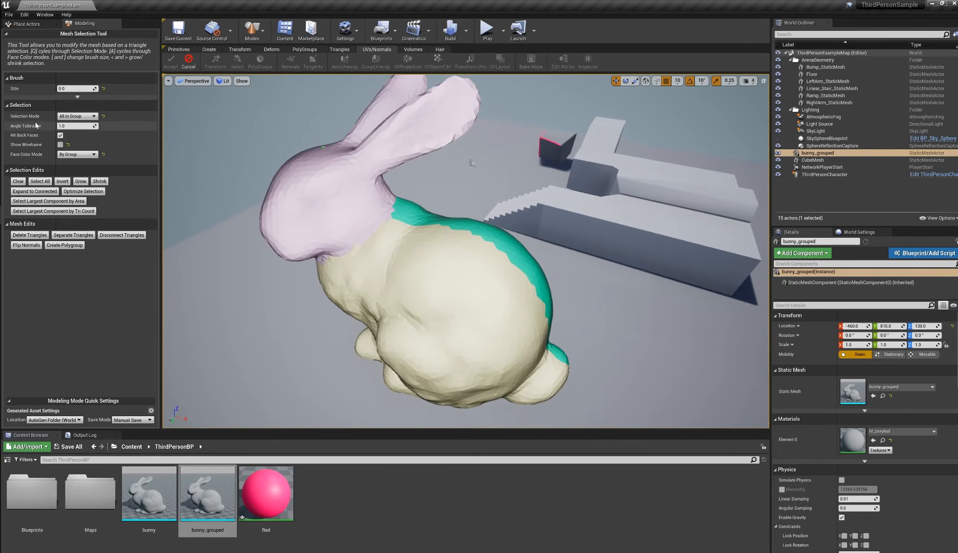
click(79, 117)
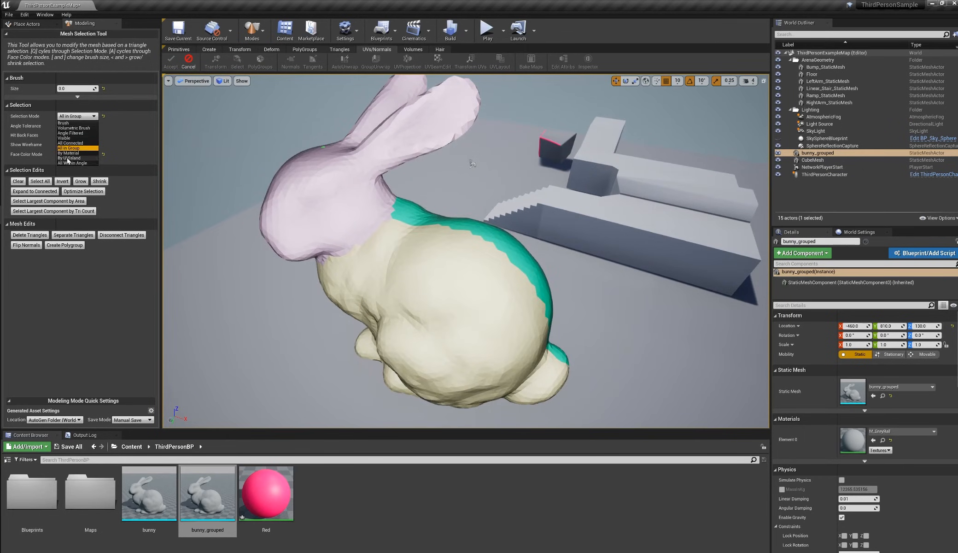
click(64, 137)
alt+drag(288, 173, 440, 184)
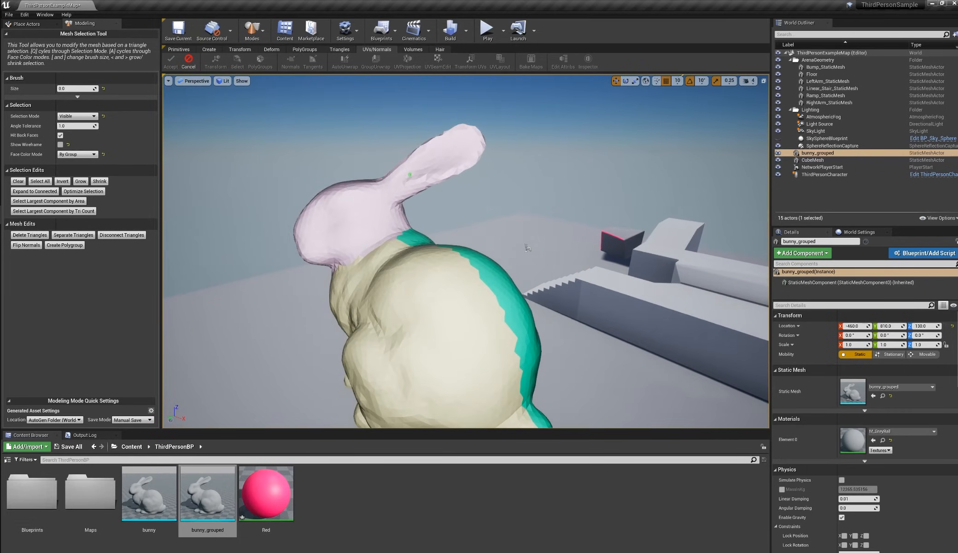
drag(61, 88, 62, 88)
Step: Brush-select the bunny's ear on the side of the cream-colored body group and create a new PolyGroup from it
mouse_move(451, 152)
mouse_down()
mouse_move(341, 182)
mouse_move(208, 186)
mouse_move(466, 209)
mouse_move(538, 232)
mouse_up()
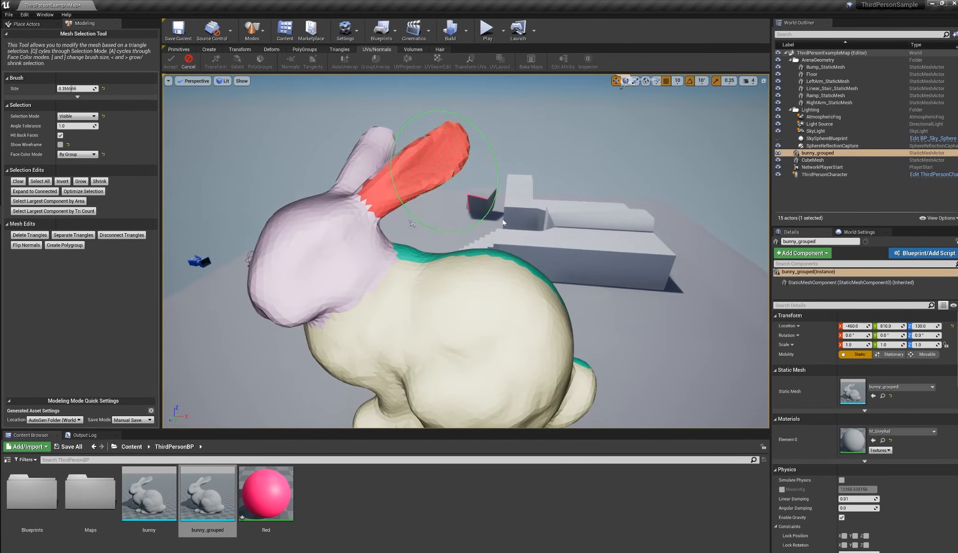
alt+drag(303, 218, 454, 238)
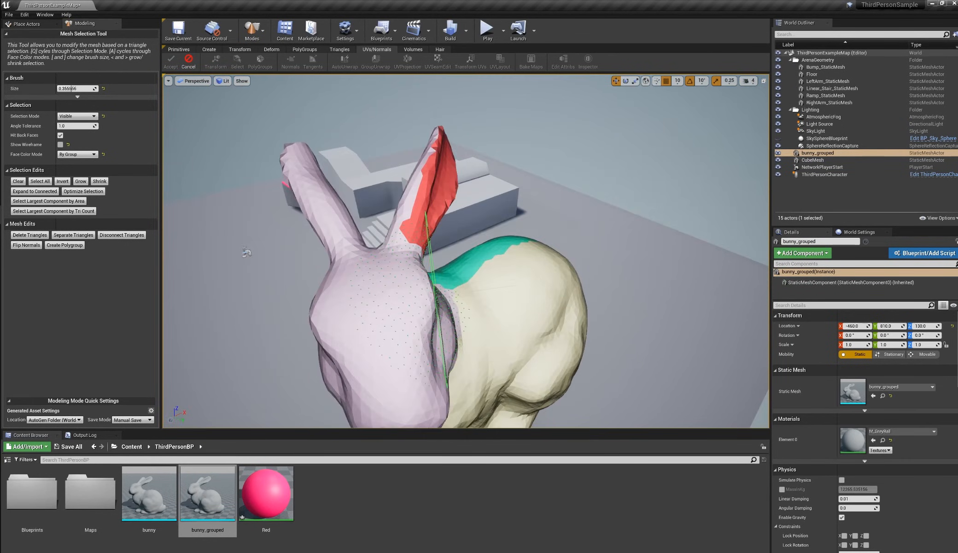
click(74, 246)
Step: Set the brush size to about 0.23, brush-select the ear surface above the teal body group, and create a new PolyGroup from it
alt+drag(380, 192, 576, 159)
scroll(520, 165, down, 3)
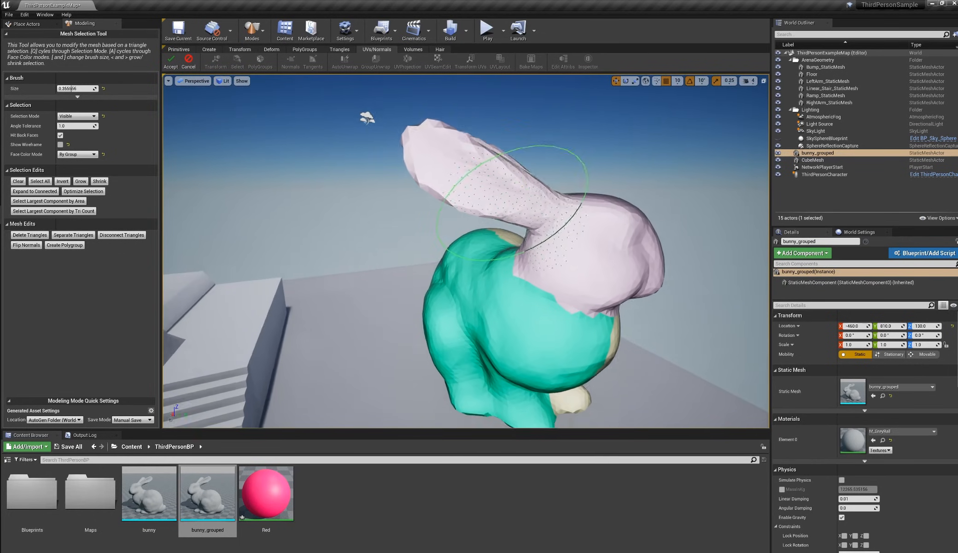
drag(72, 89, 66, 89)
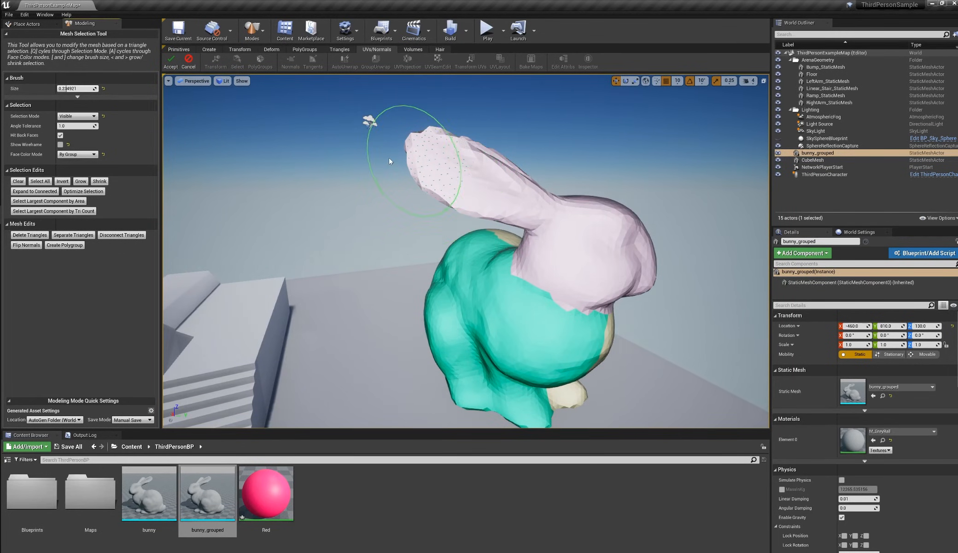
drag(459, 154, 511, 195)
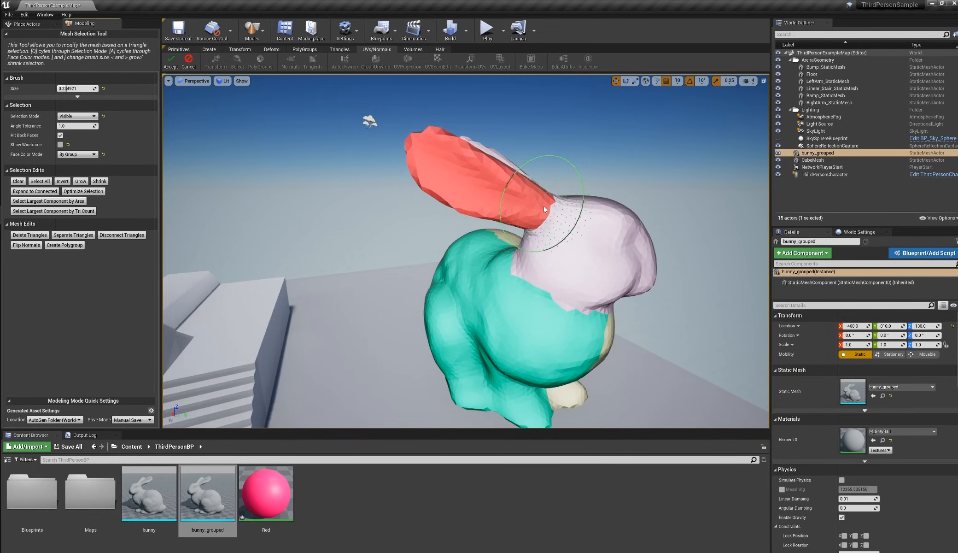
mouse_move(558, 228)
alt+mouse_down()
mouse_move(406, 306)
mouse_move(392, 297)
mouse_move(428, 258)
alt+mouse_up()
click(66, 245)
Step: Change Selection Mode to Volumetric Brush and brush-select the whole ear that extends back over the bunny's body, down to its base
mouse_move(253, 283)
alt+mouse_down()
mouse_move(401, 271)
mouse_move(405, 253)
mouse_move(413, 276)
mouse_move(457, 296)
mouse_move(472, 207)
alt+mouse_up()
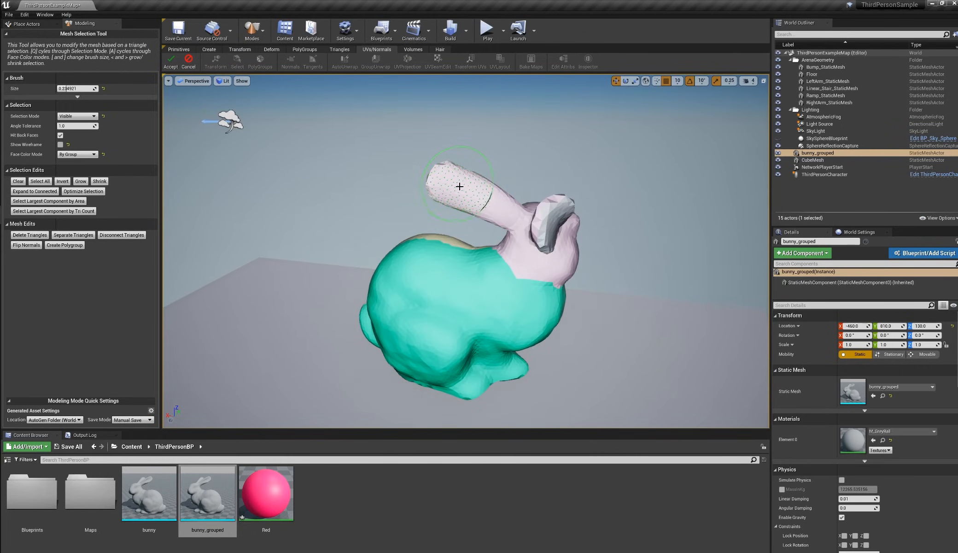
click(77, 116)
click(74, 129)
drag(447, 186, 499, 208)
alt+drag(446, 253, 507, 198)
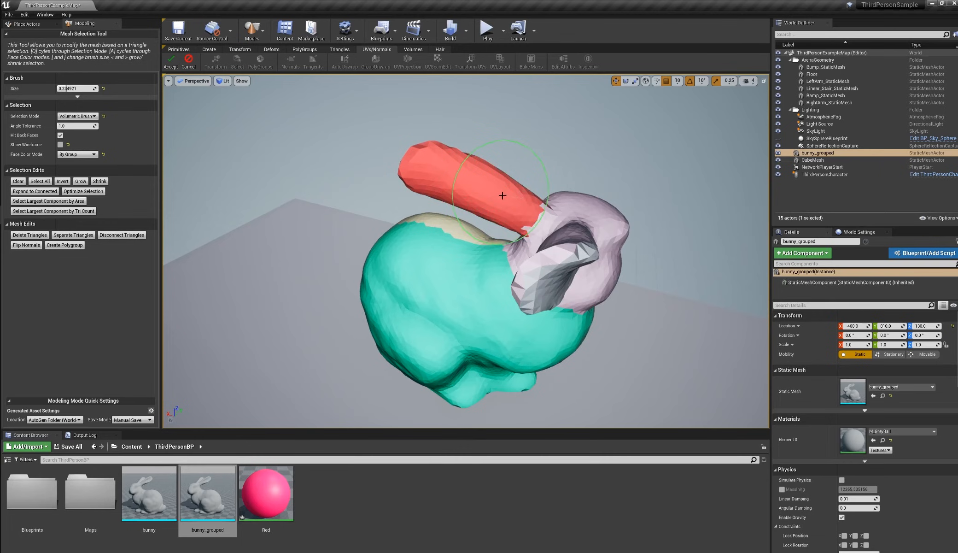
Step: Change Selection Mode to All In Group, try deselecting a neighboring group from the ear selection, and undo that deselection
alt+drag(438, 238, 203, 181)
click(77, 116)
click(70, 148)
alt+drag(420, 178, 267, 161)
shift+click(497, 154)
alt+drag(375, 200, 433, 205)
key(ctrl+z)
Step: Reduce the brush size to 0.0, deselect the unwanted group from the selection, and create a new PolyGroup from the selected ear
drag(60, 88, 51, 89)
alt+drag(452, 171, 544, 173)
shift+click(477, 166)
mouse_move(454, 193)
alt+mouse_down()
mouse_move(258, 171)
mouse_move(641, 221)
alt+mouse_up()
alt+drag(485, 186, 464, 174)
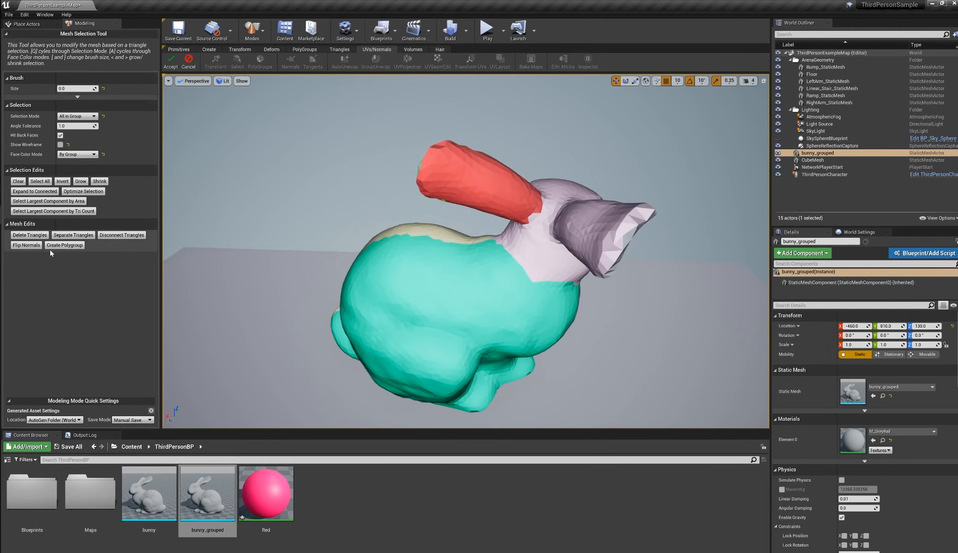
click(69, 246)
Step: Set Selection Mode to Volumetric Brush with a size of about 0.25, and brush-select the remaining lilac ear from tip to base
alt+drag(423, 273, 567, 322)
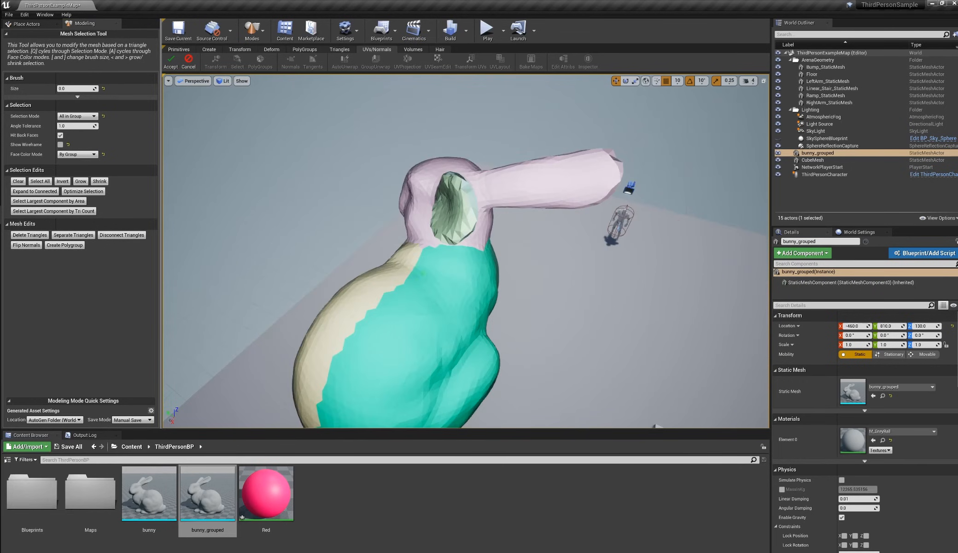
click(77, 116)
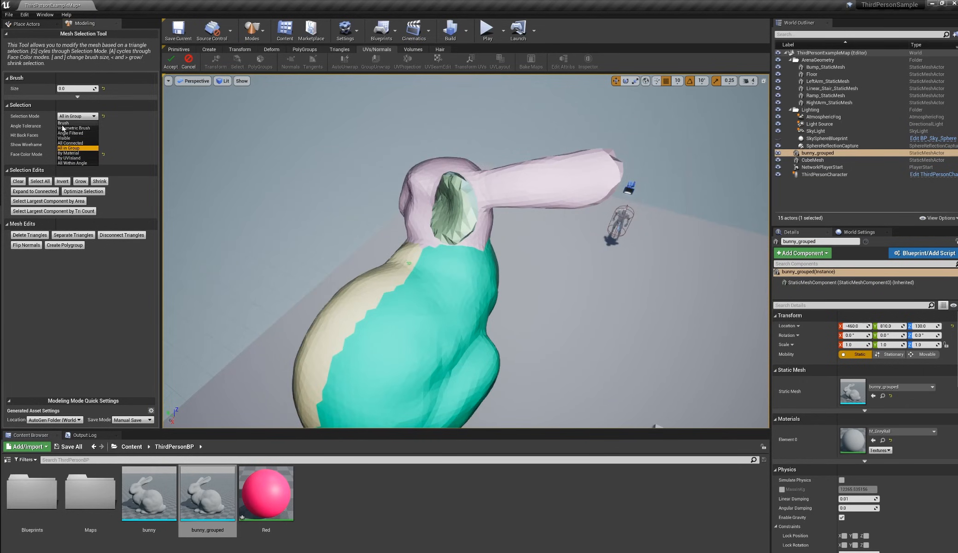
click(69, 128)
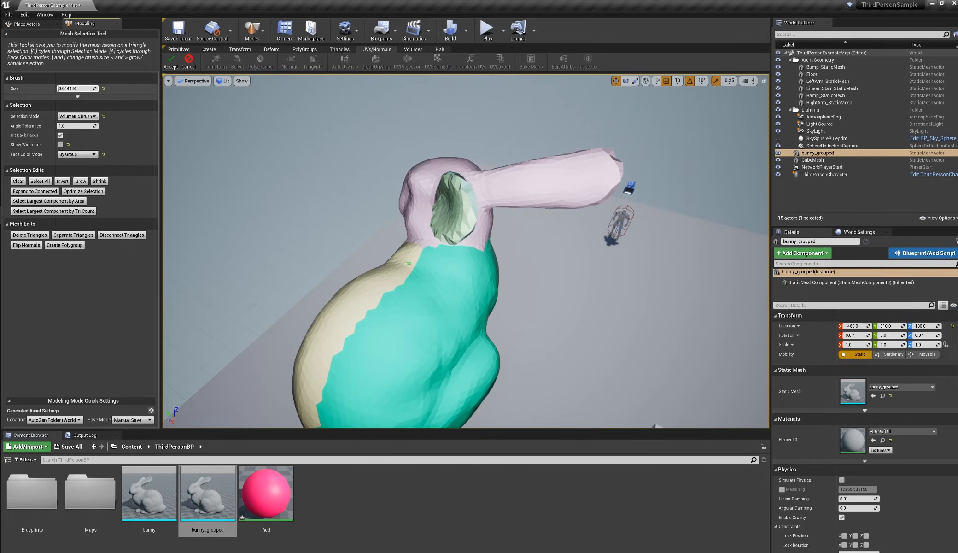
drag(581, 181, 514, 177)
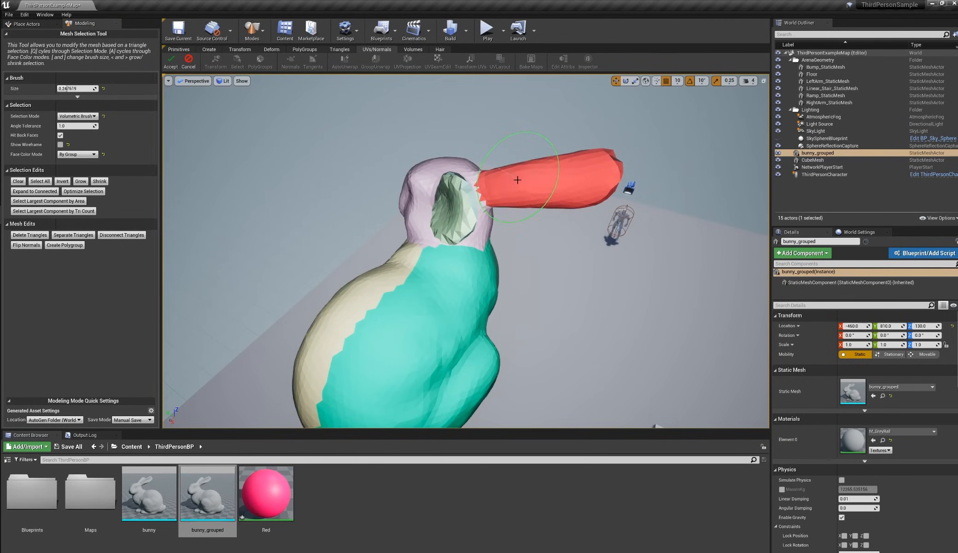